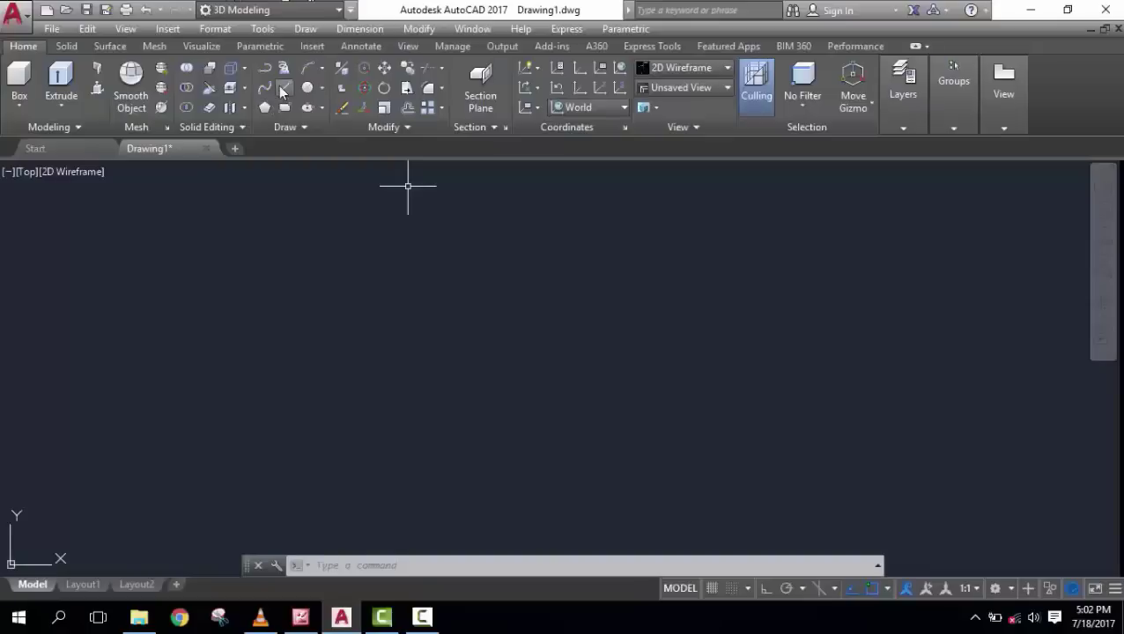
- Draw a closed 10 × 10 square from four ortho line segments
type("l")
key("Return")
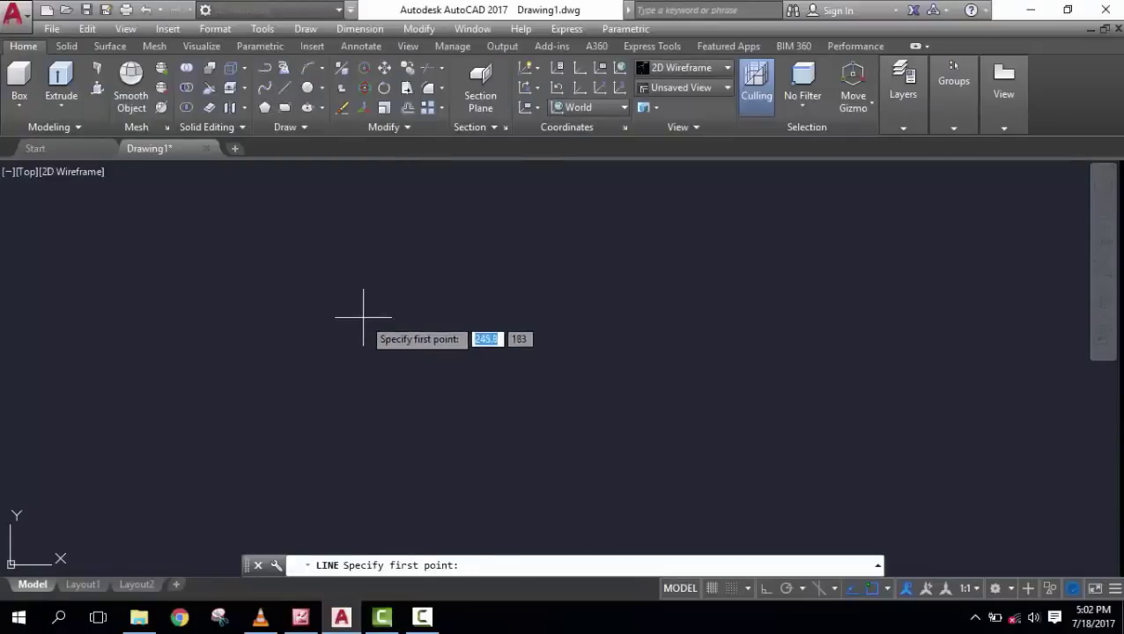
left_click(363, 316)
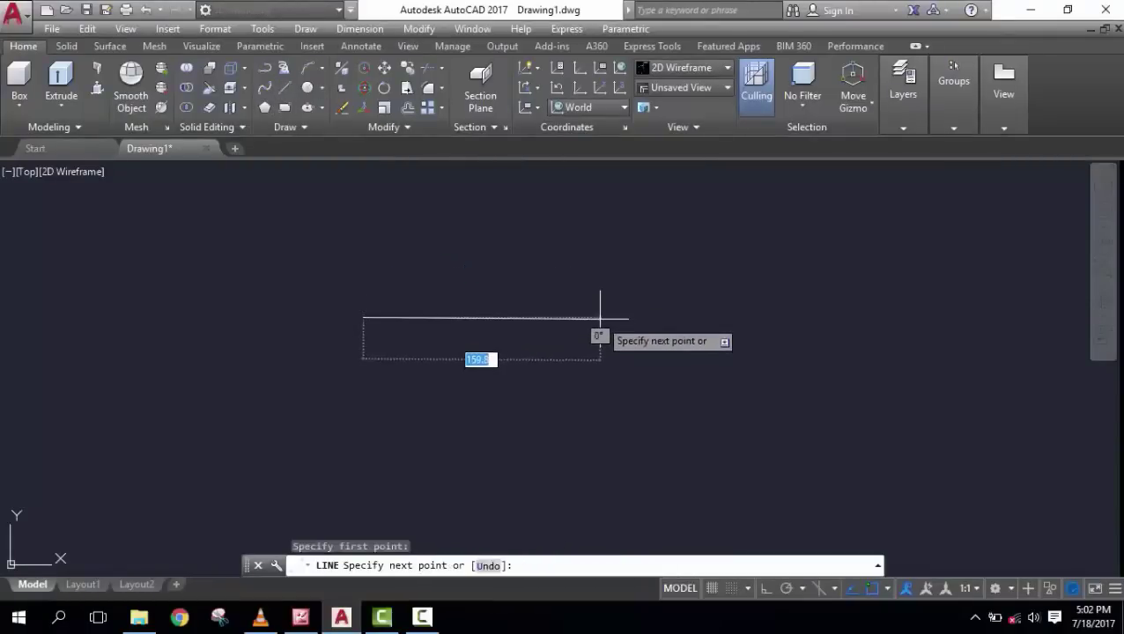
key("F8")
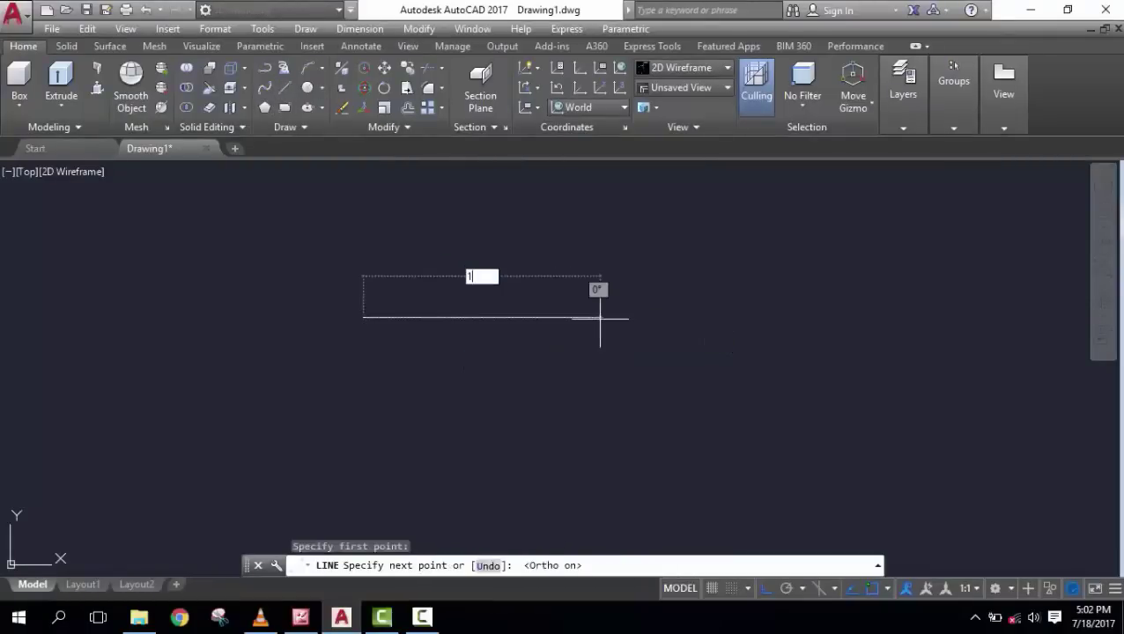
key("Return")
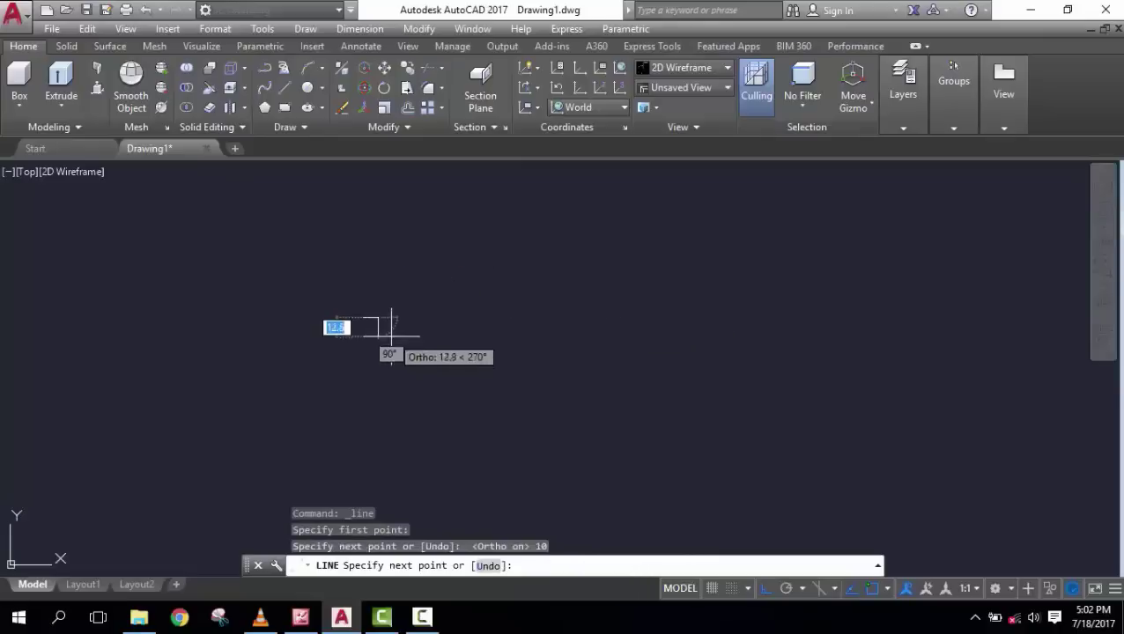
scroll(379, 344, "up", 3)
scroll(494, 414, "up", 2)
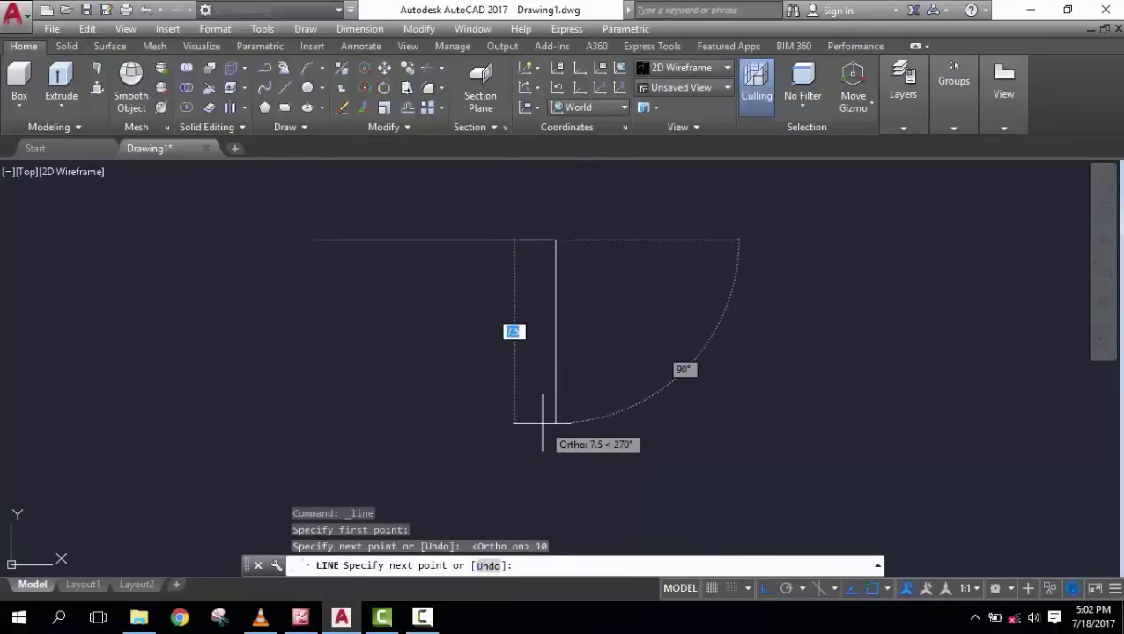
key("Return")
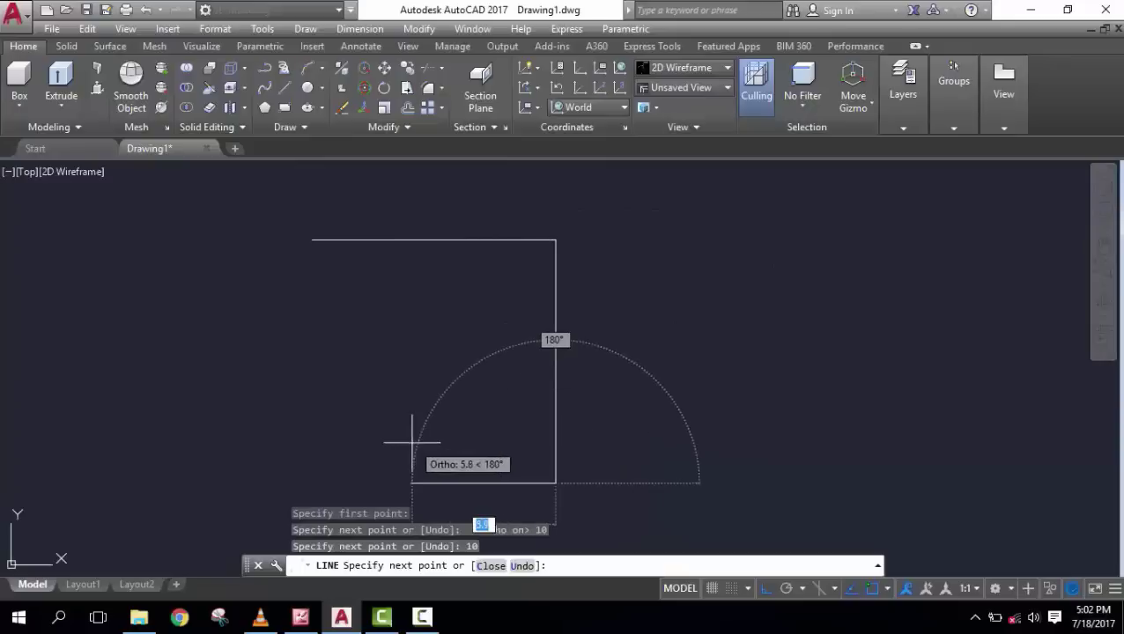
type("10")
key("Return")
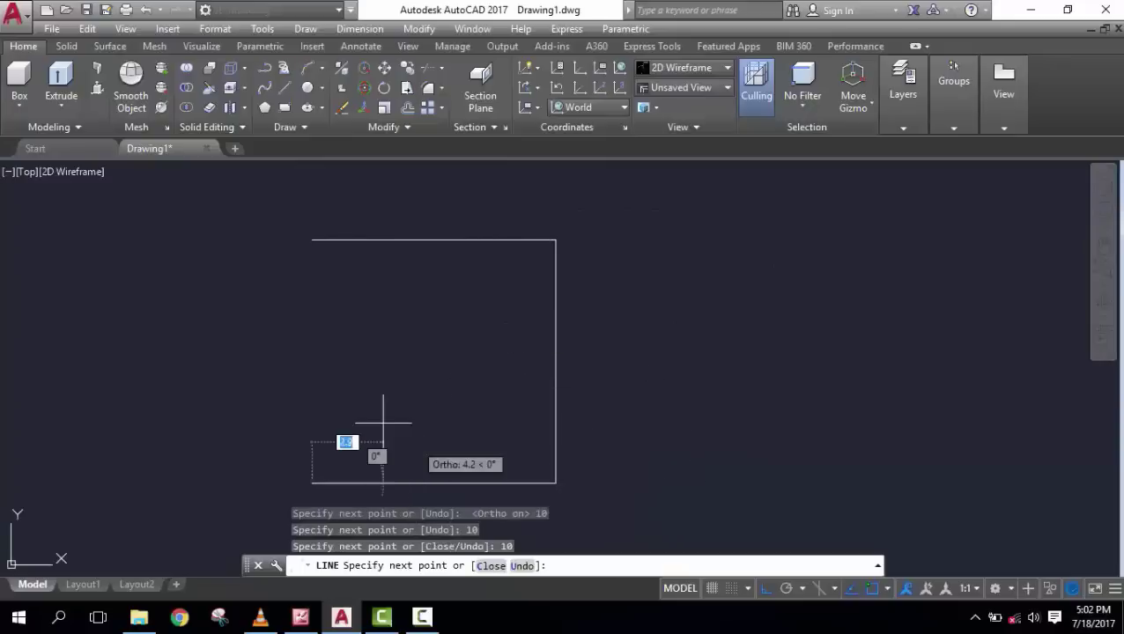
right_click(354, 313)
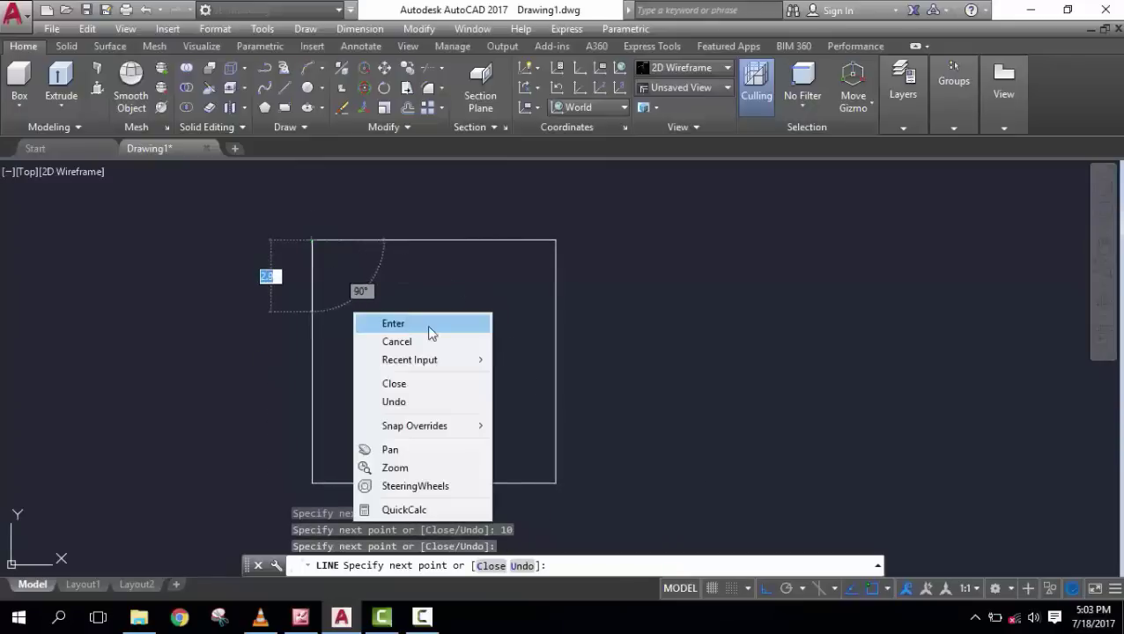
left_click(429, 326)
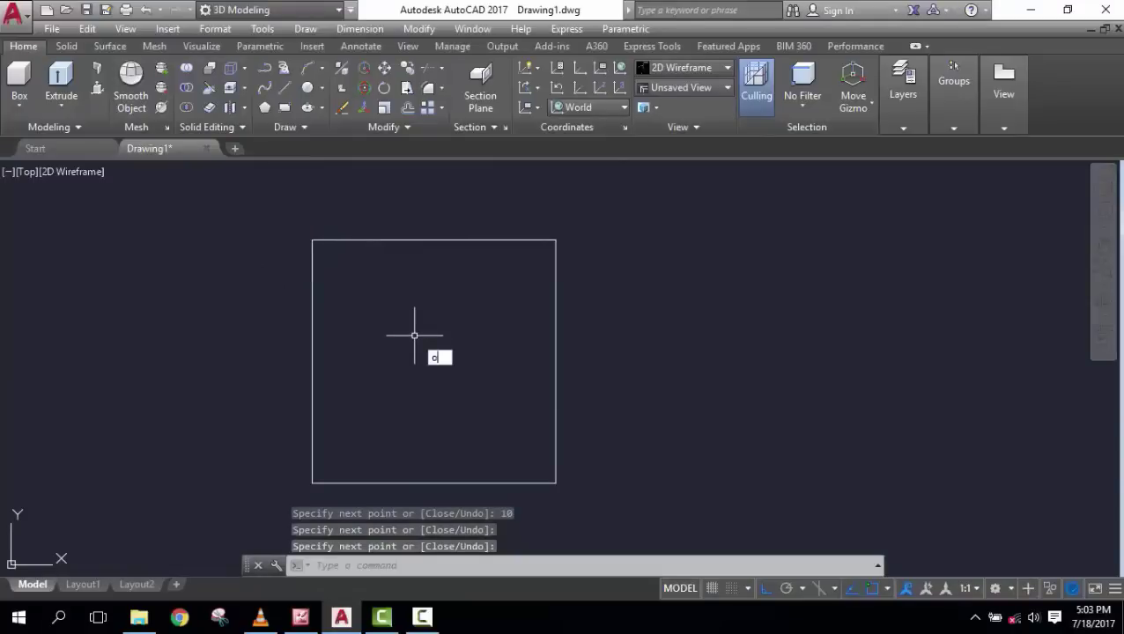
- Offset the square's left edge 2 units inward
type("ff")
key("Return")
type("2")
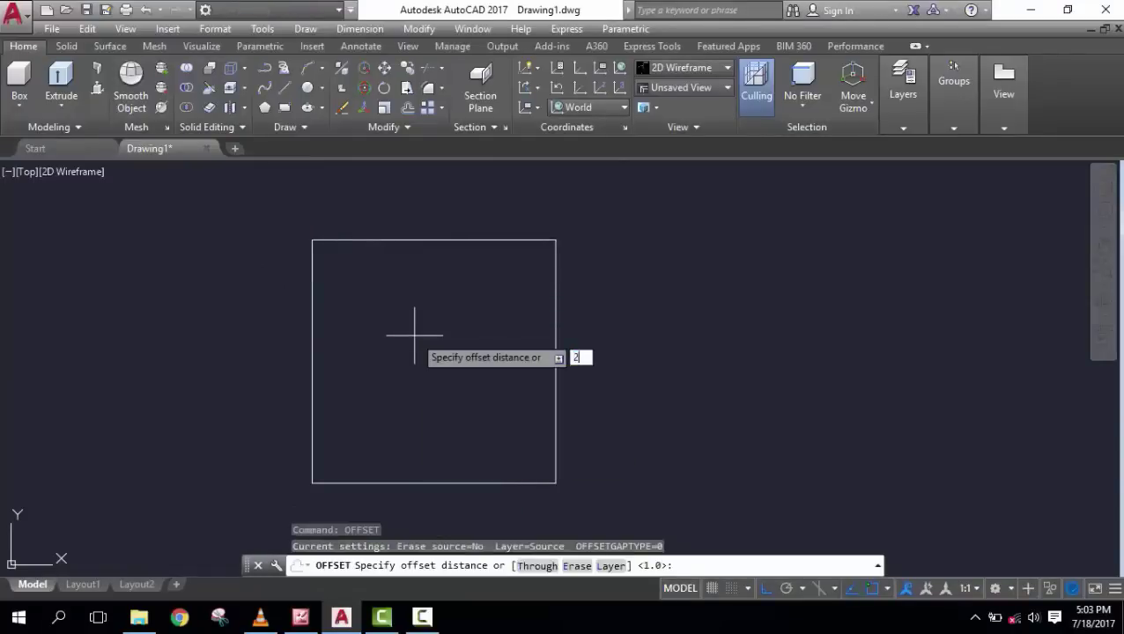
key("Return")
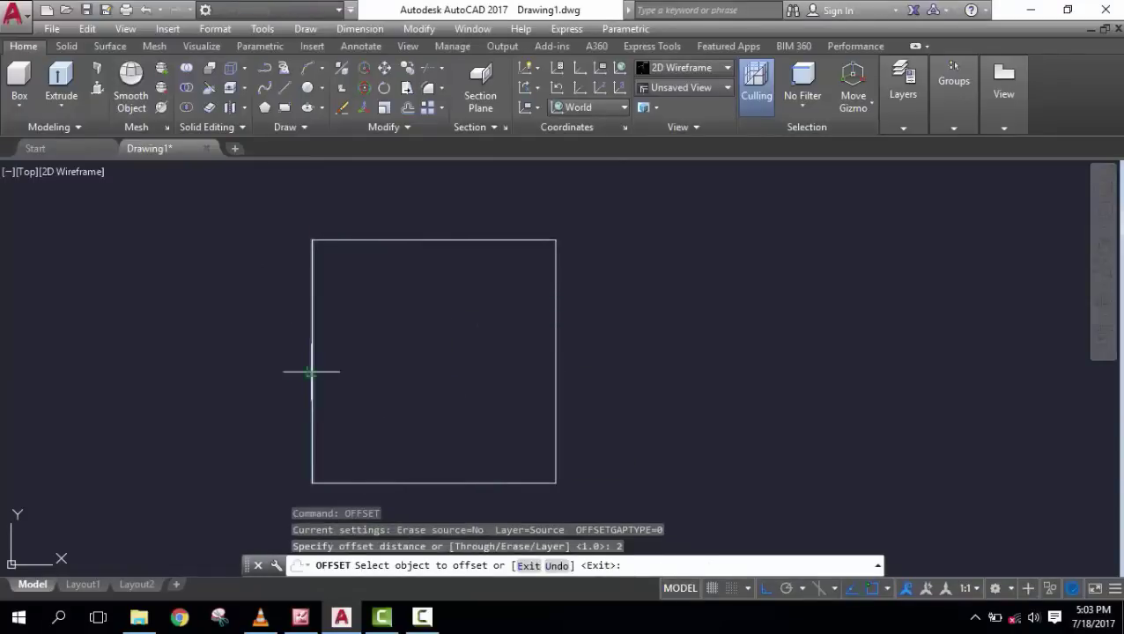
left_click(311, 372)
left_click(390, 372)
key("Return")
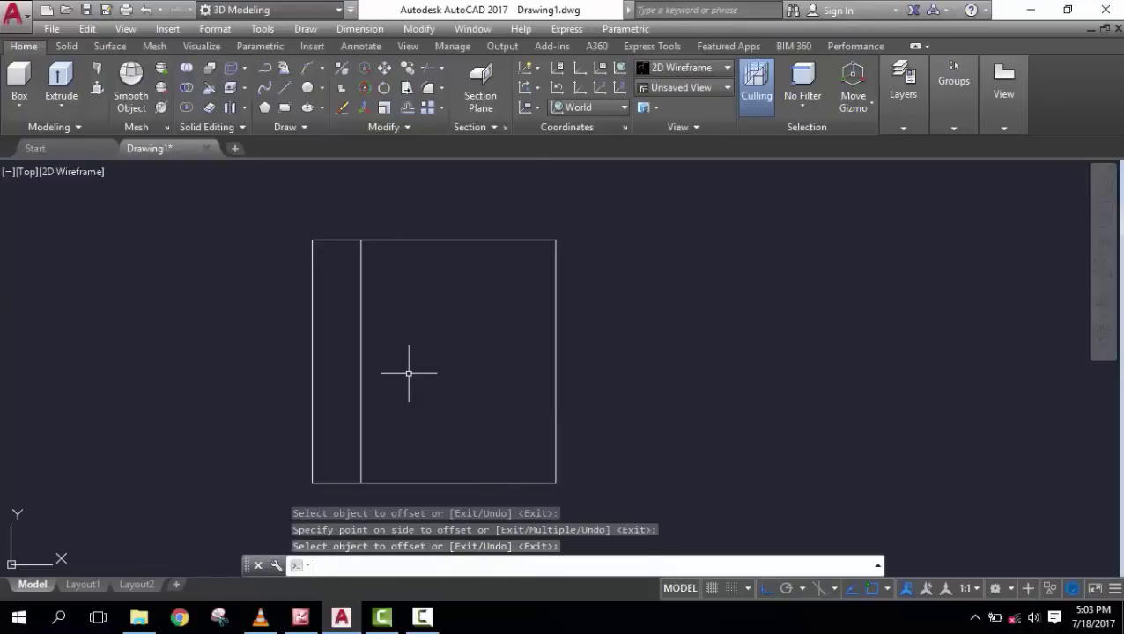
- Draw a horizontal line at mid-height from the left edge to the inner offset line
type("L")
key("Return")
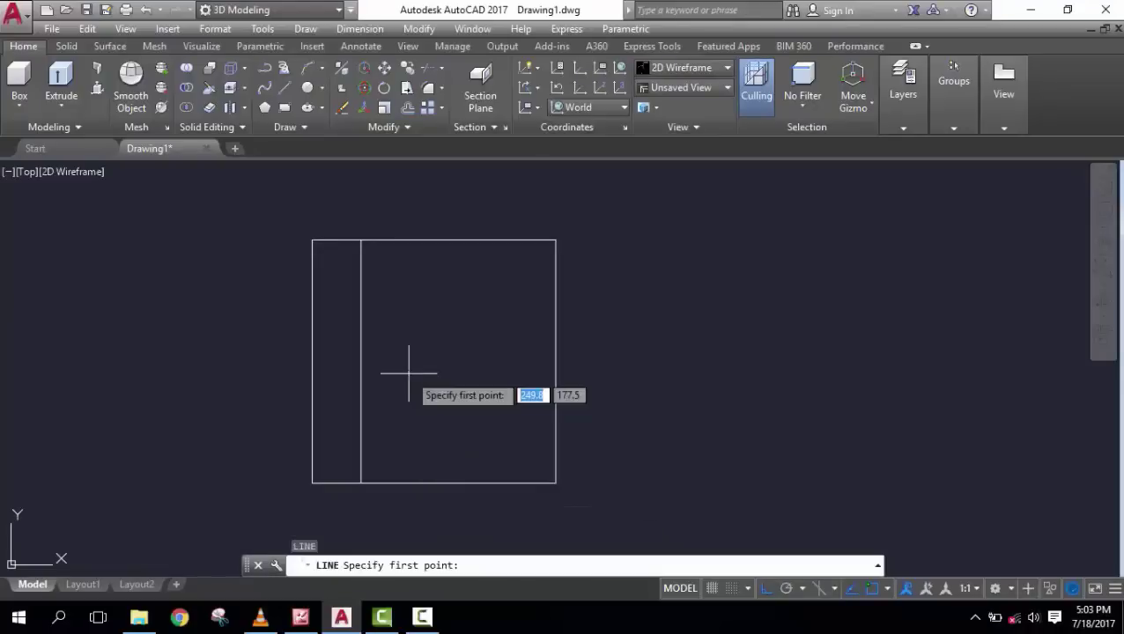
left_click(311, 364)
left_click(361, 361)
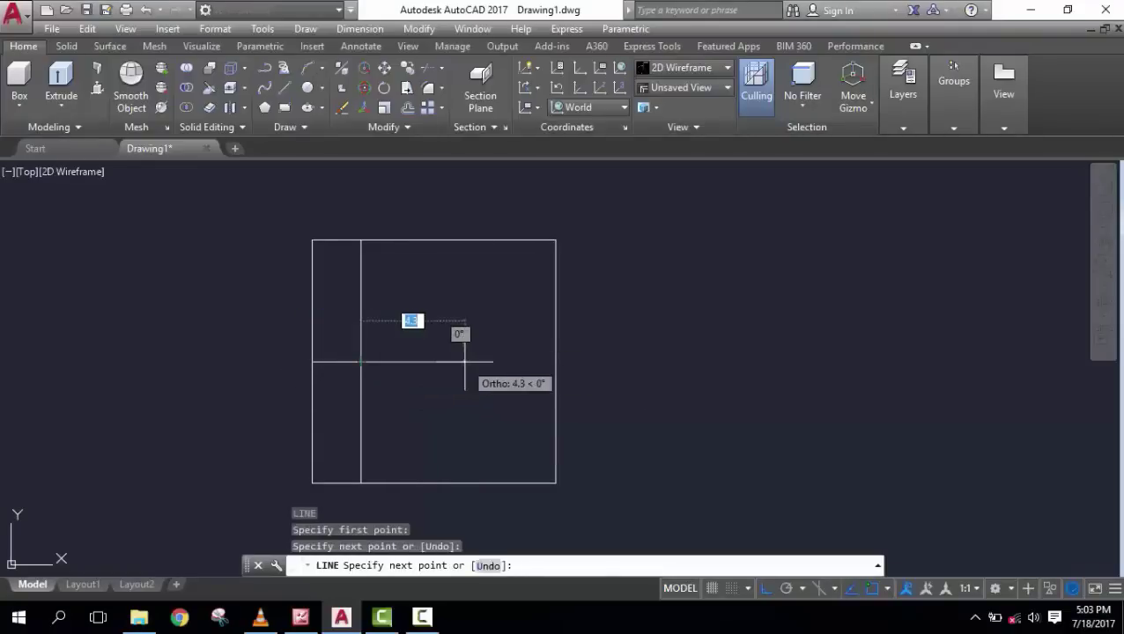
key("Return")
- Trim the inner line above the notch and the lower left edge to cut the notch
type("tr")
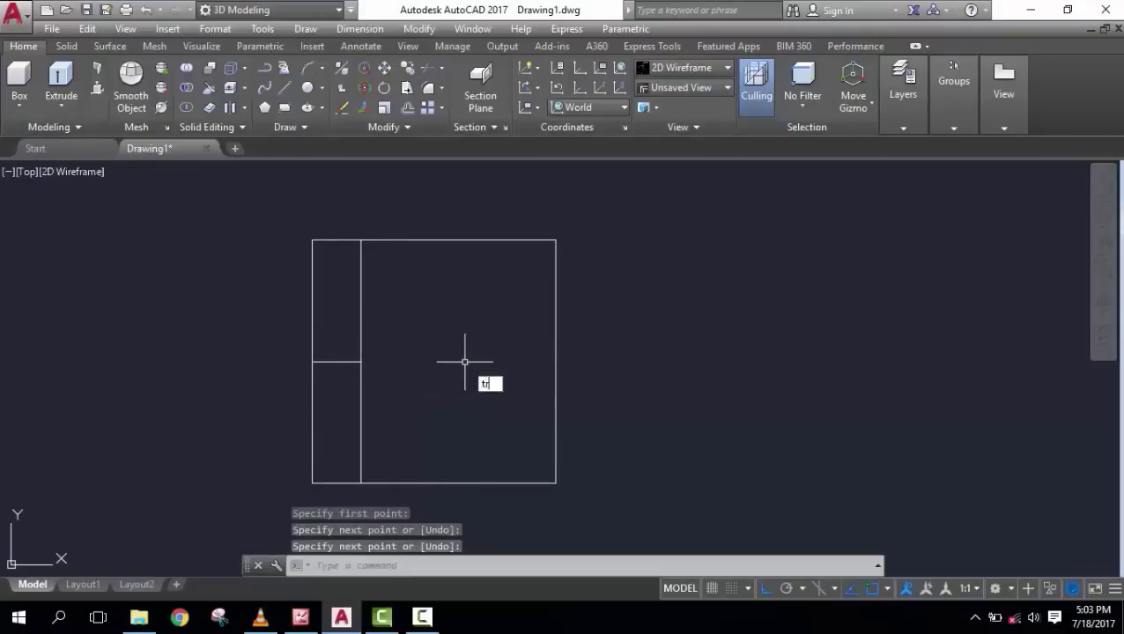
key("Return")
key("Return")
left_click(379, 309)
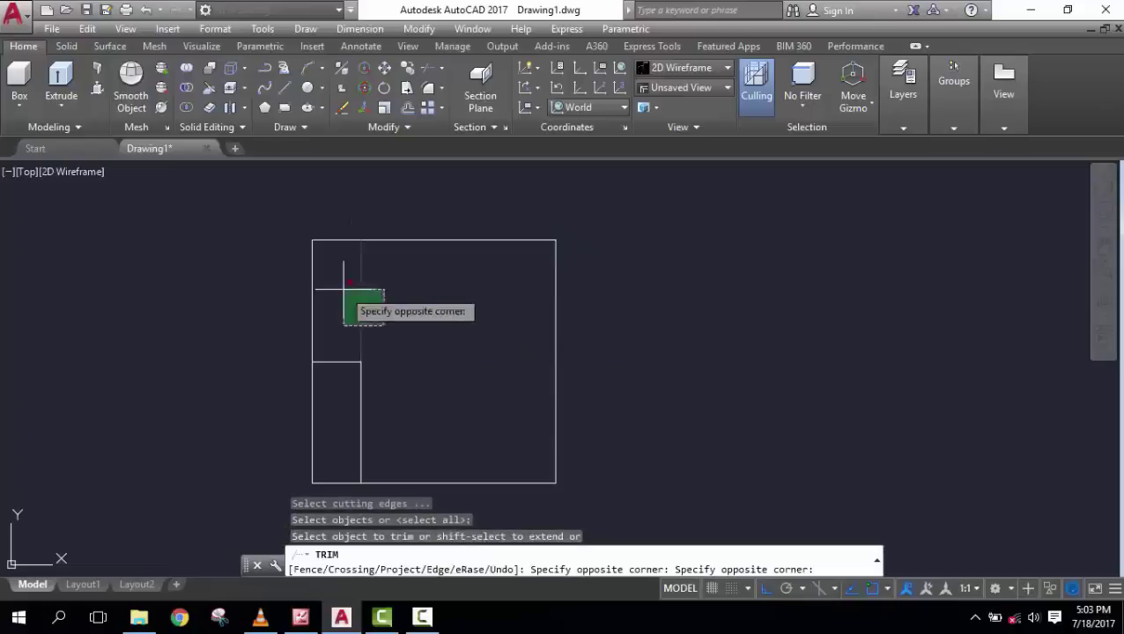
left_click(339, 298)
left_click(326, 397)
left_click(294, 410)
right_click(223, 351)
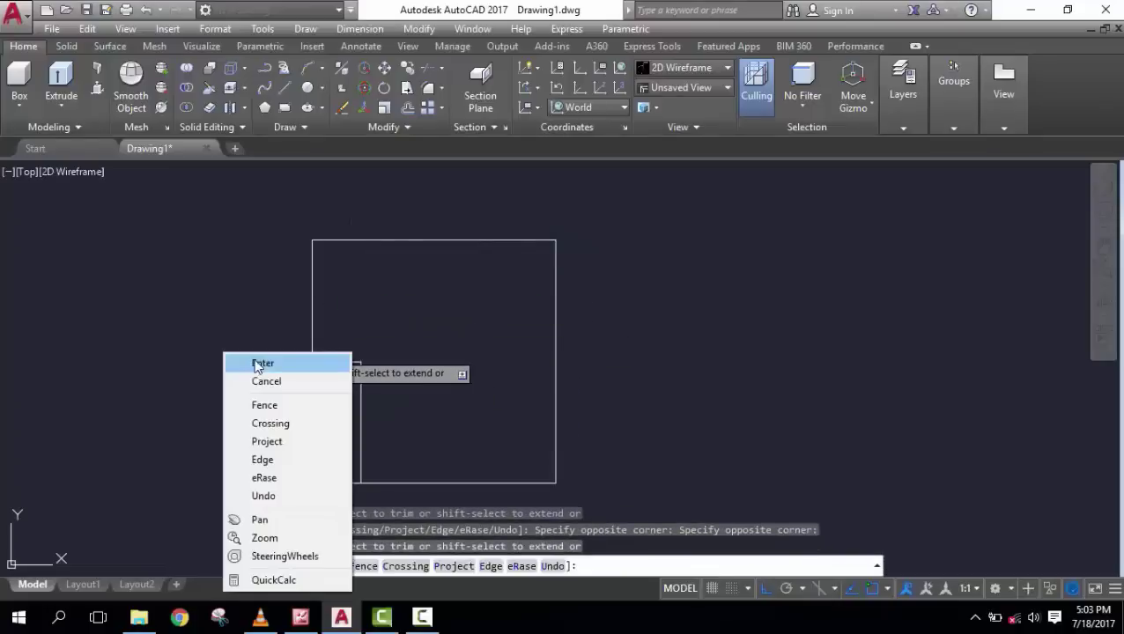
left_click(233, 356)
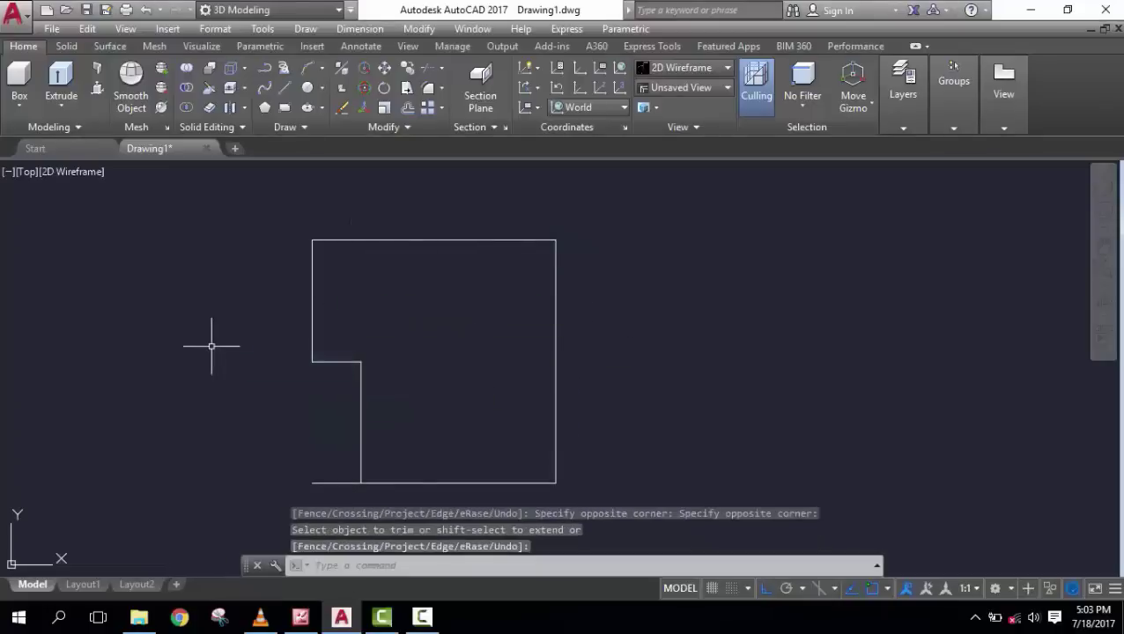
type("tr")
key("Return")
key("Return")
left_click(331, 484)
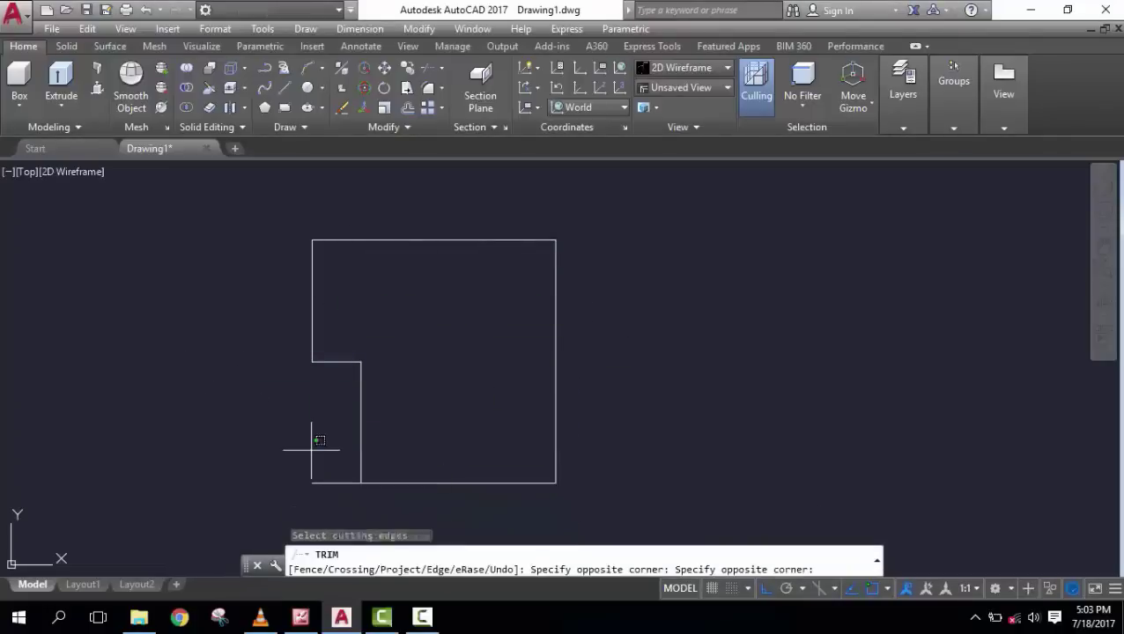
- Trim the leftover bottom-left stub and rotate the top edge 15° about its top-right corner
left_click(338, 480)
key("Escape")
key("Escape")
key("Escape")
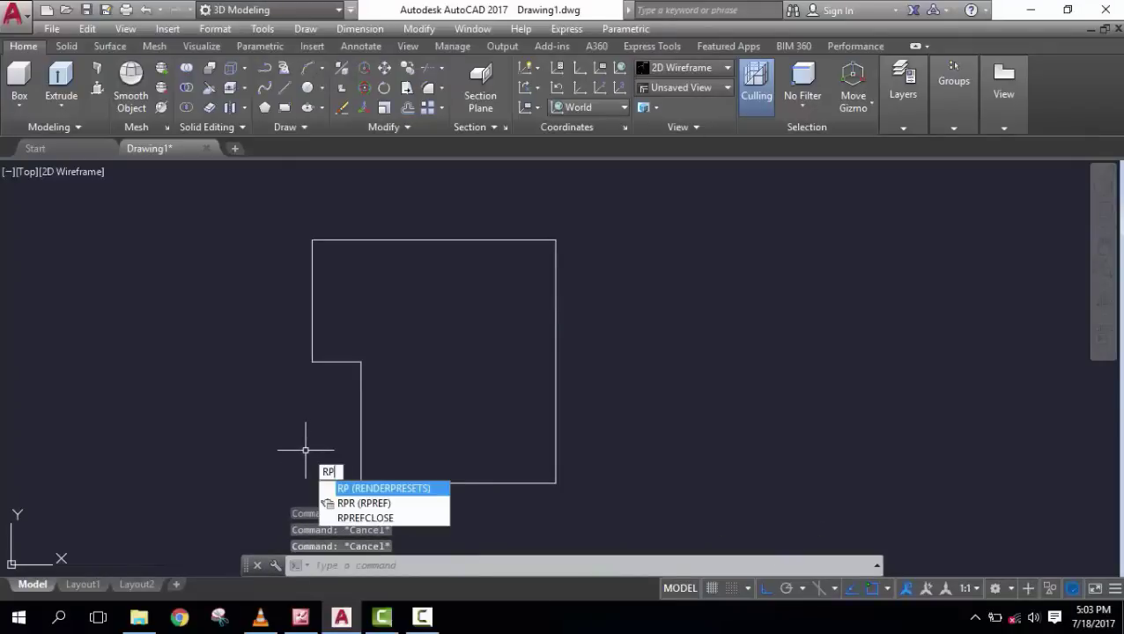
key("BackSpace")
type("o")
key("Return")
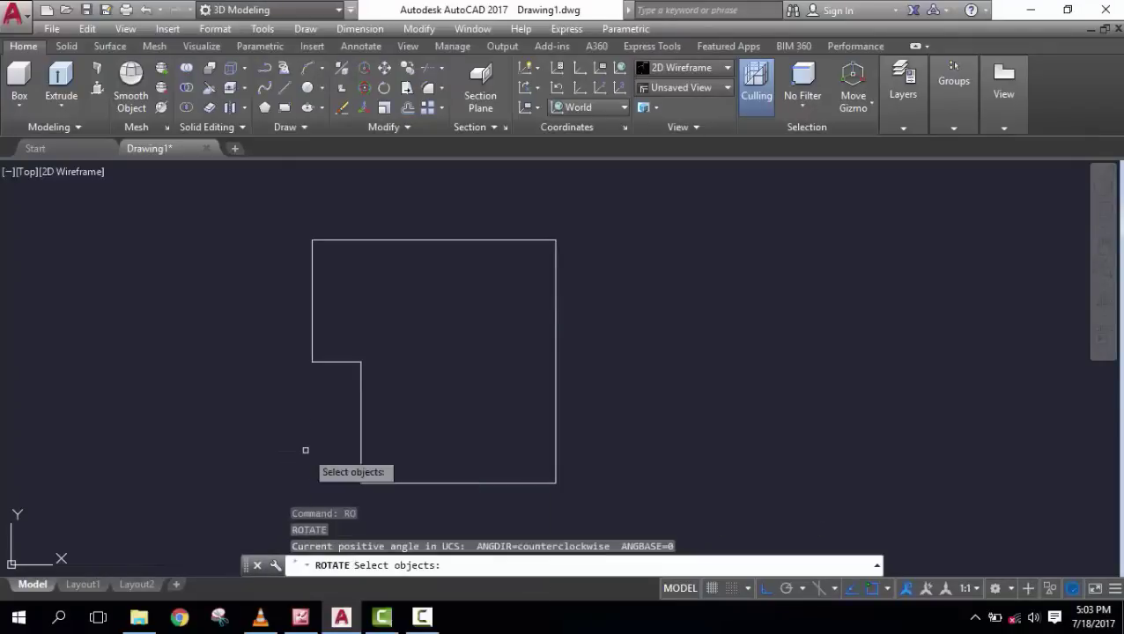
left_click(410, 246)
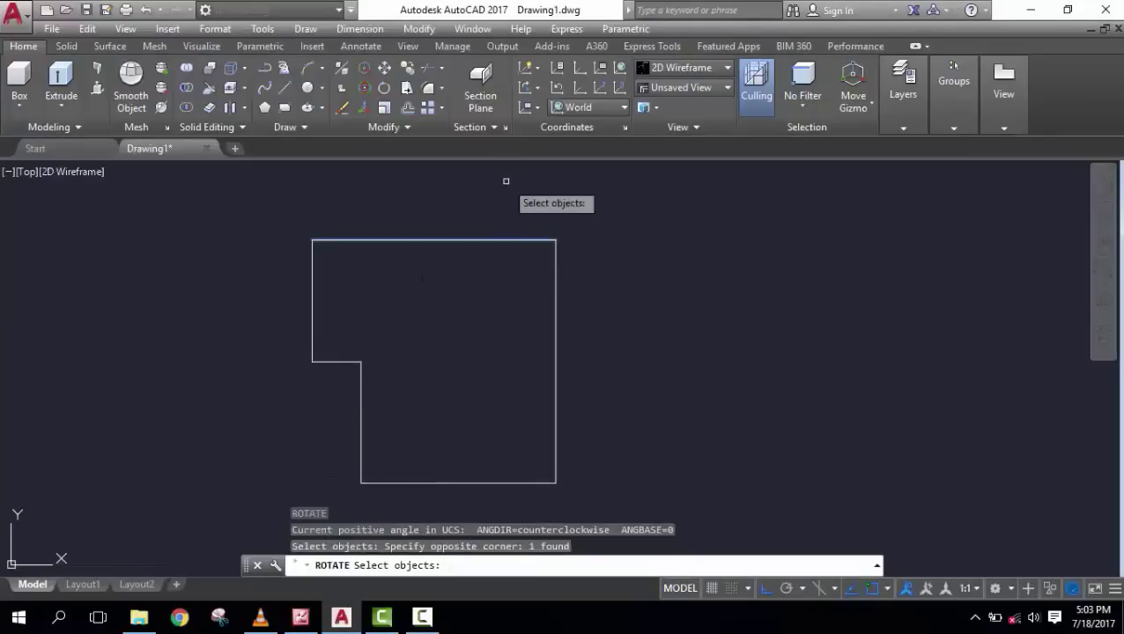
key("Return")
left_click(555, 237)
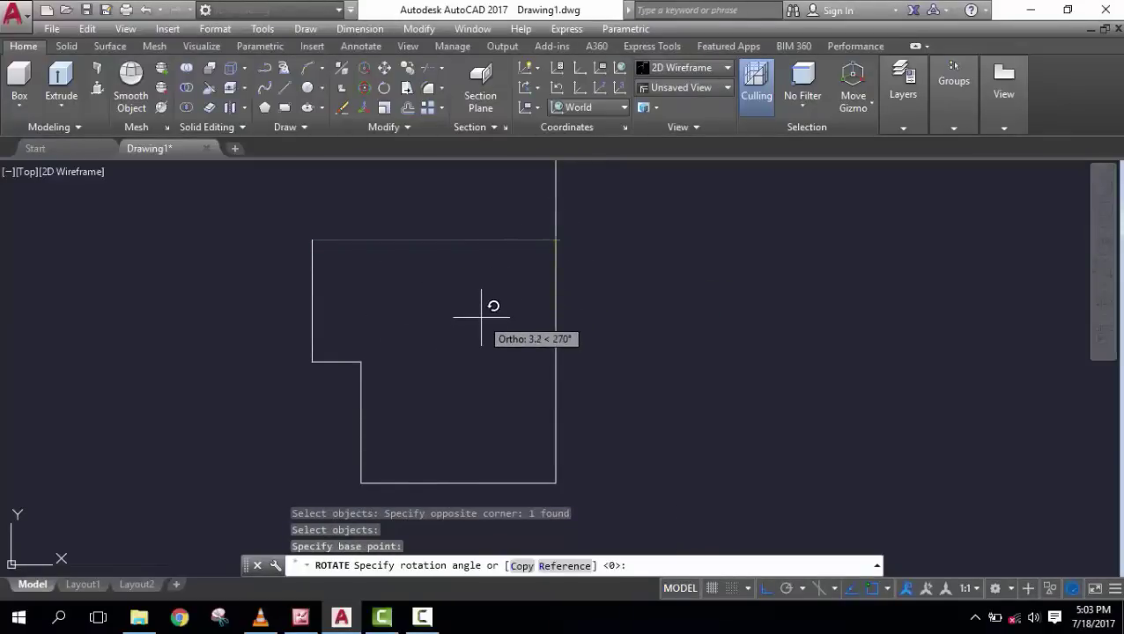
type("15")
key("Return")
type("TR")
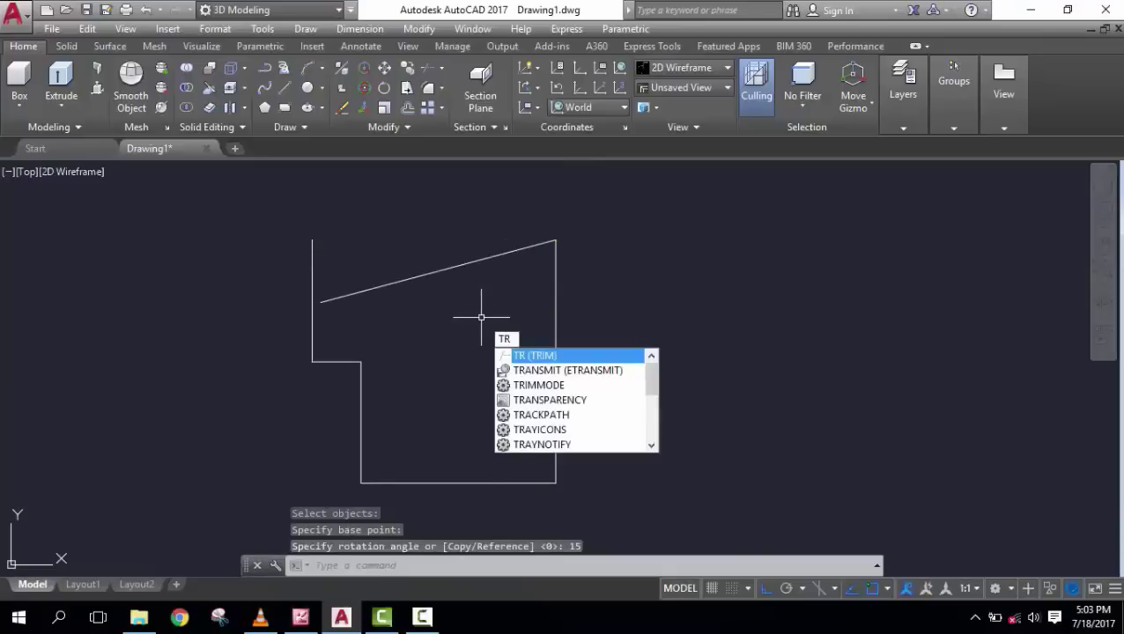
key("Return")
key("Return")
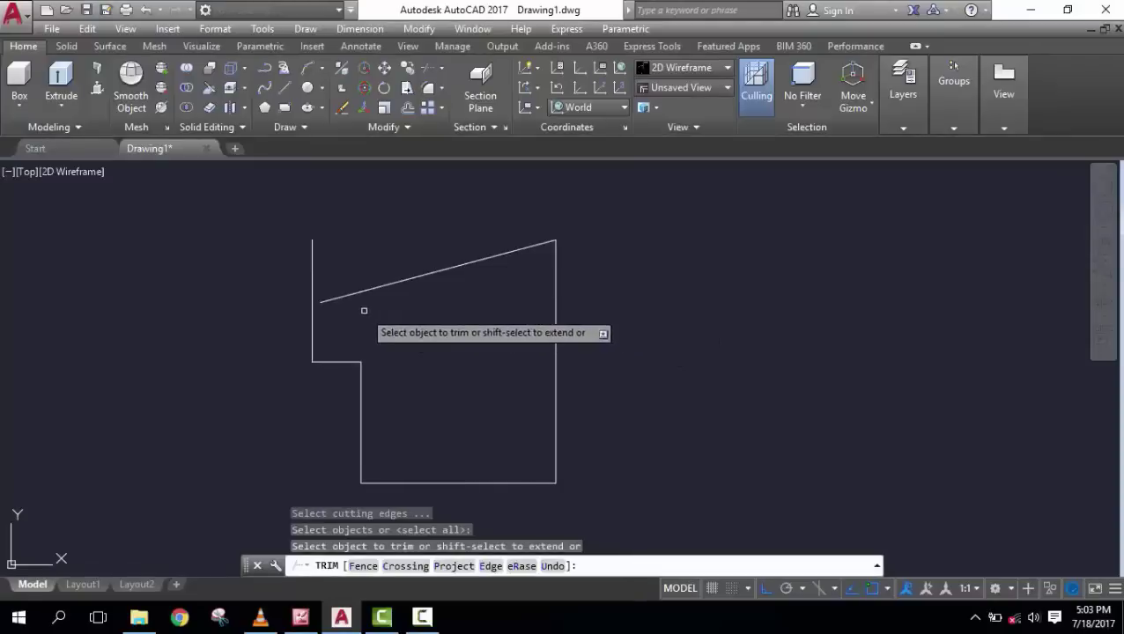
- Trim the left edge's stub above the sloped top edge
left_click(330, 300, "shift")
left_click(326, 252)
left_click(243, 268)
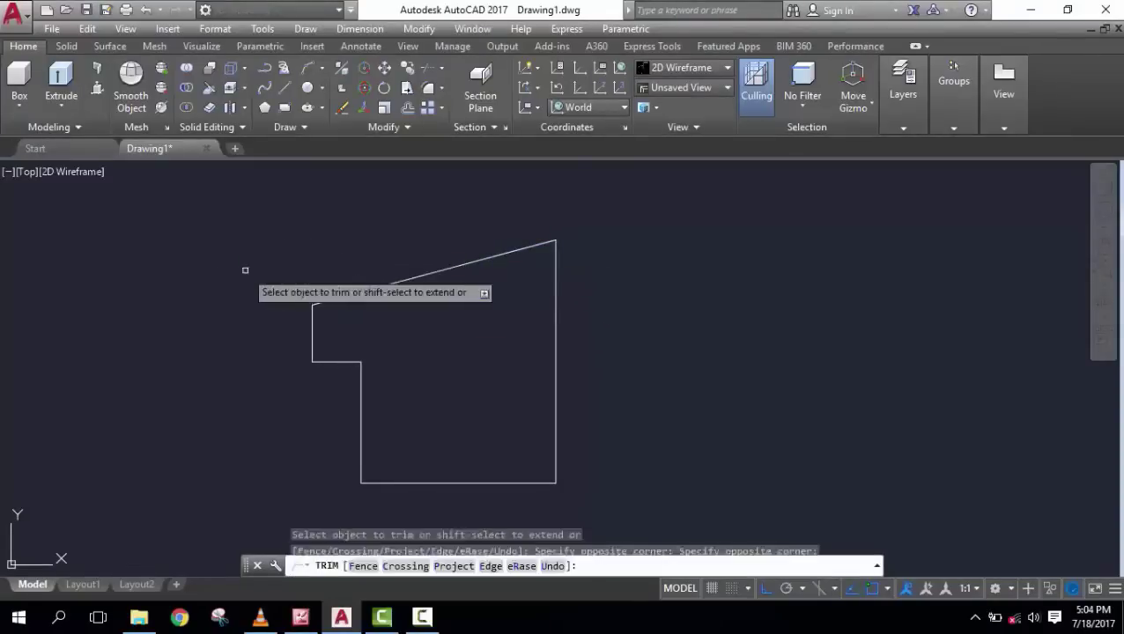
left_click(582, 234)
scroll(452, 243, "up", 3)
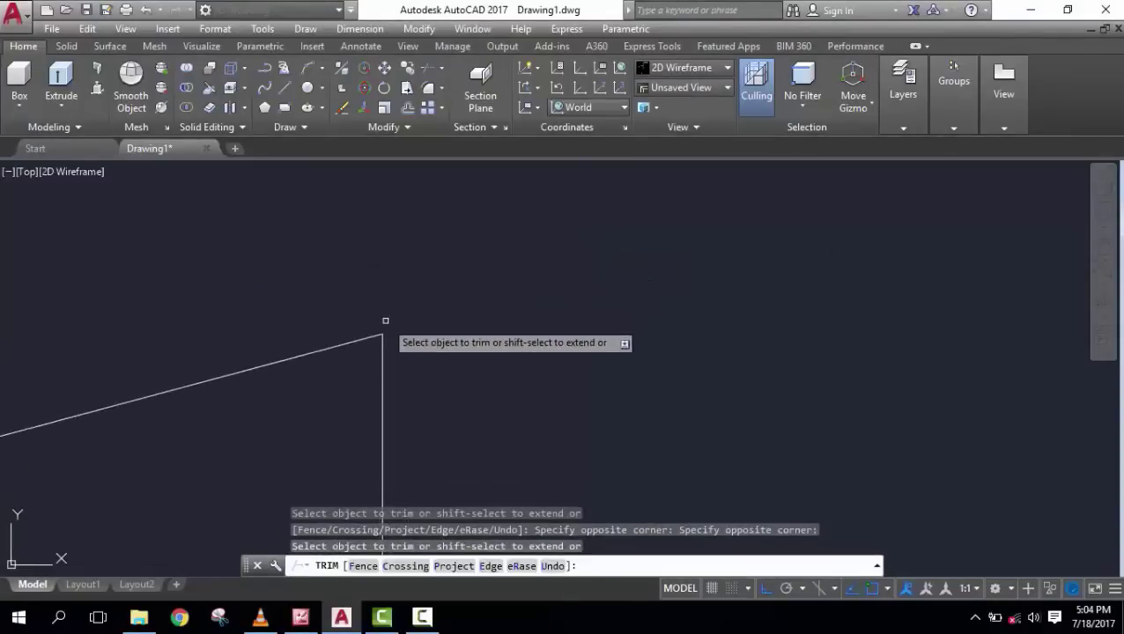
key("Escape")
key("Escape")
key("Escape")
- Stretch the notch's left edge and ledge down by 1 unit
scroll(415, 333, "down", 4)
scroll(415, 333, "down", 2)
middle_click_drag(415, 333, 509, 330)
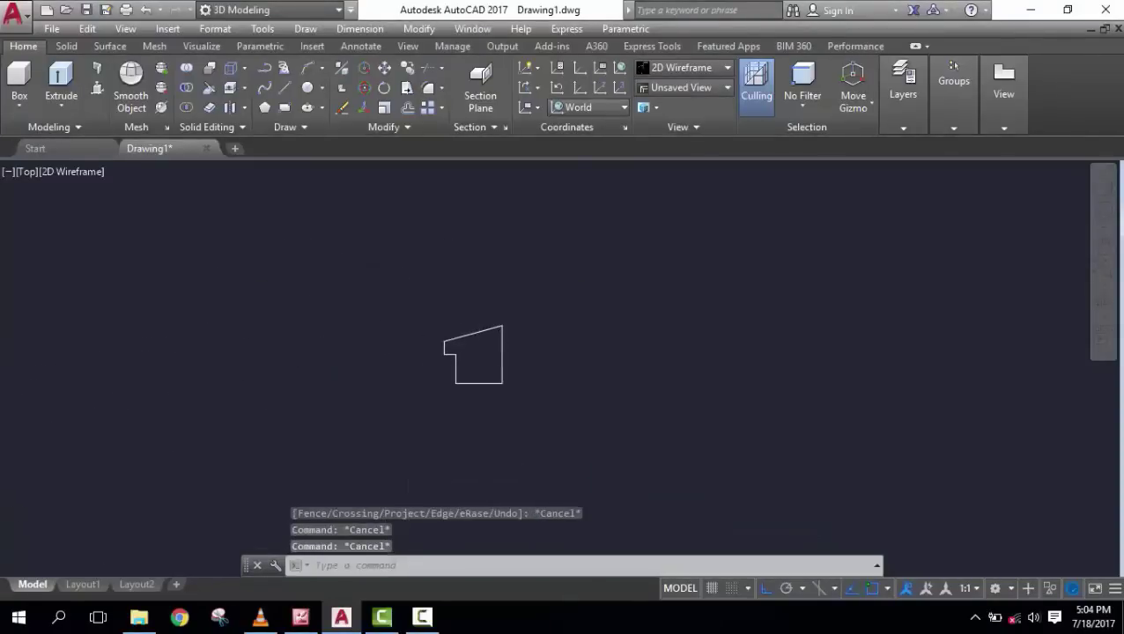
scroll(474, 349, "up", 10)
scroll(426, 370, "down", 2)
middle_click_drag(426, 381, 434, 348)
left_click(423, 438)
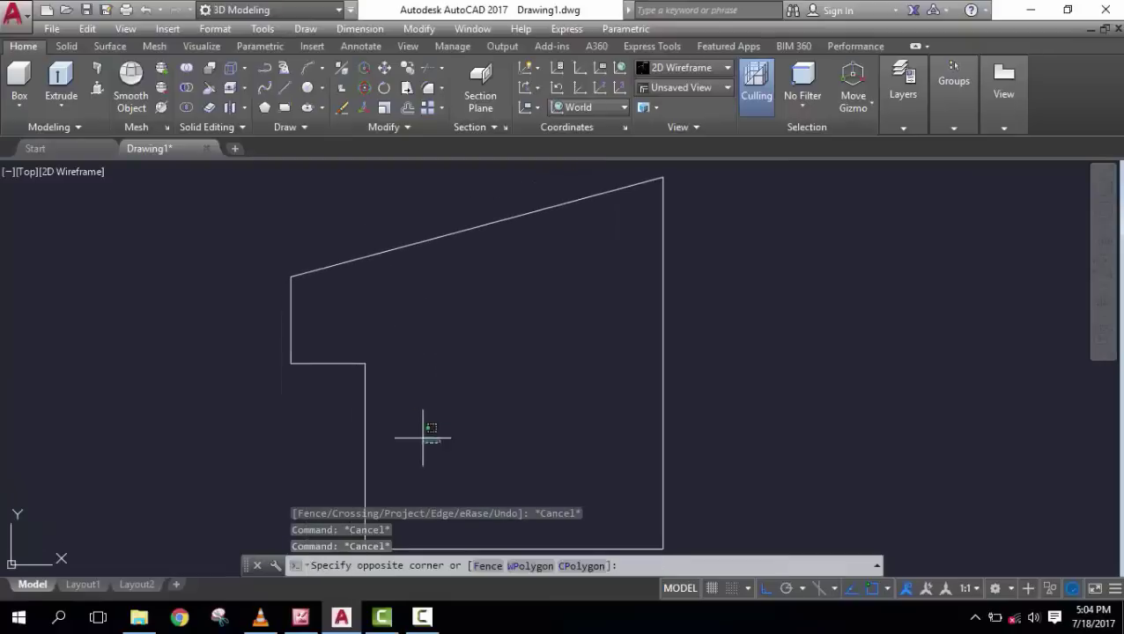
left_click(196, 336)
key("Return")
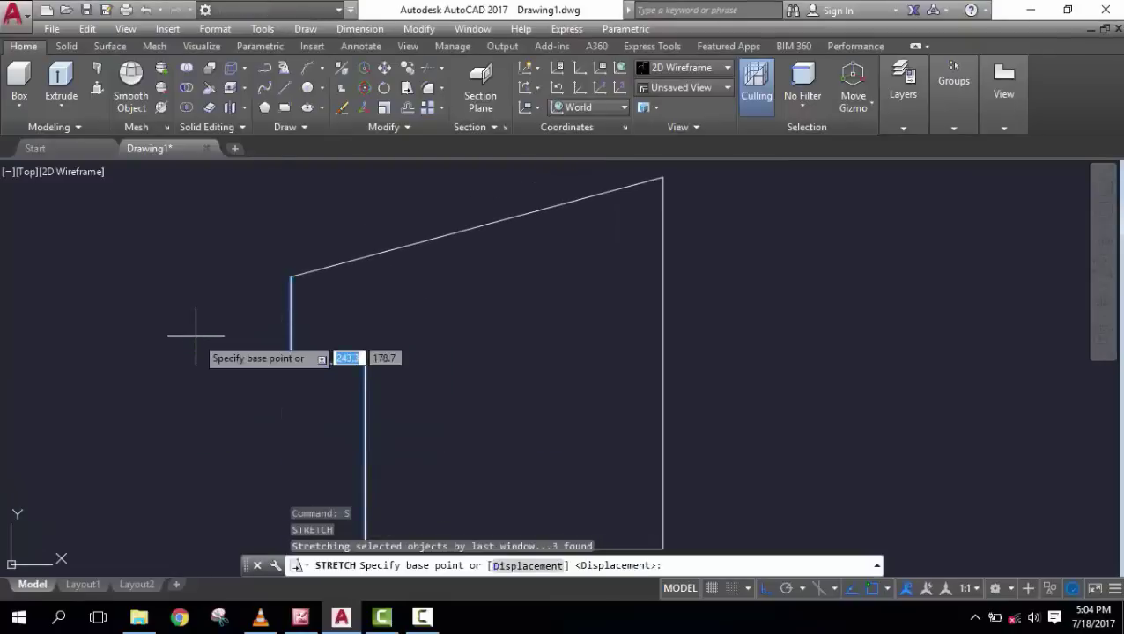
left_click(506, 313)
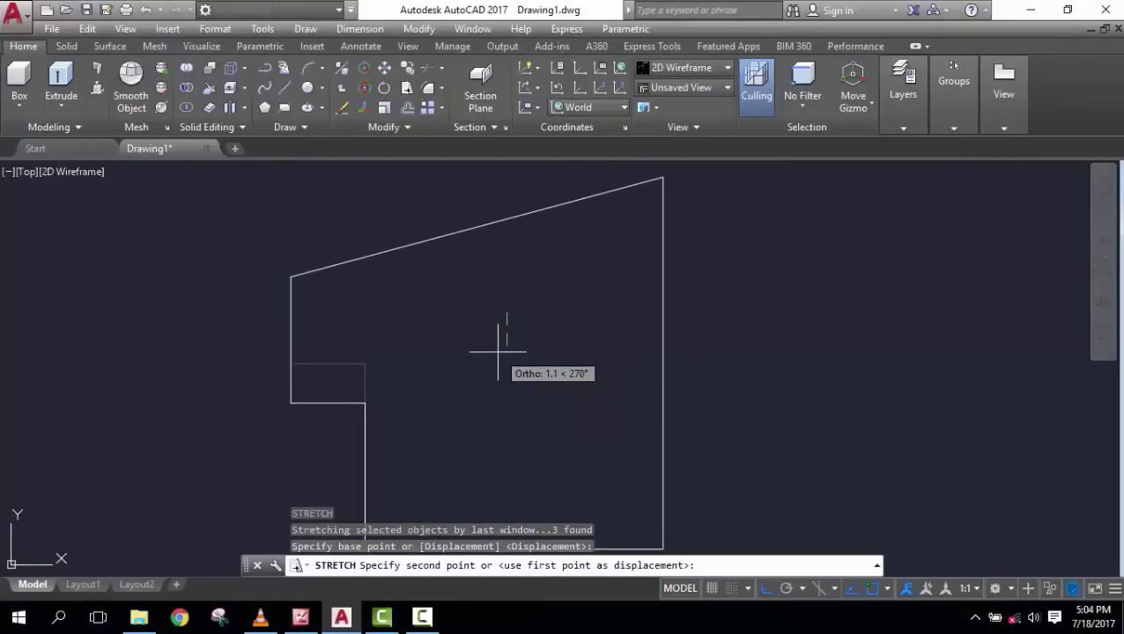
type("1")
key("Return")
key("Escape")
key("Escape")
key("Escape")
scroll(499, 352, "down", 2)
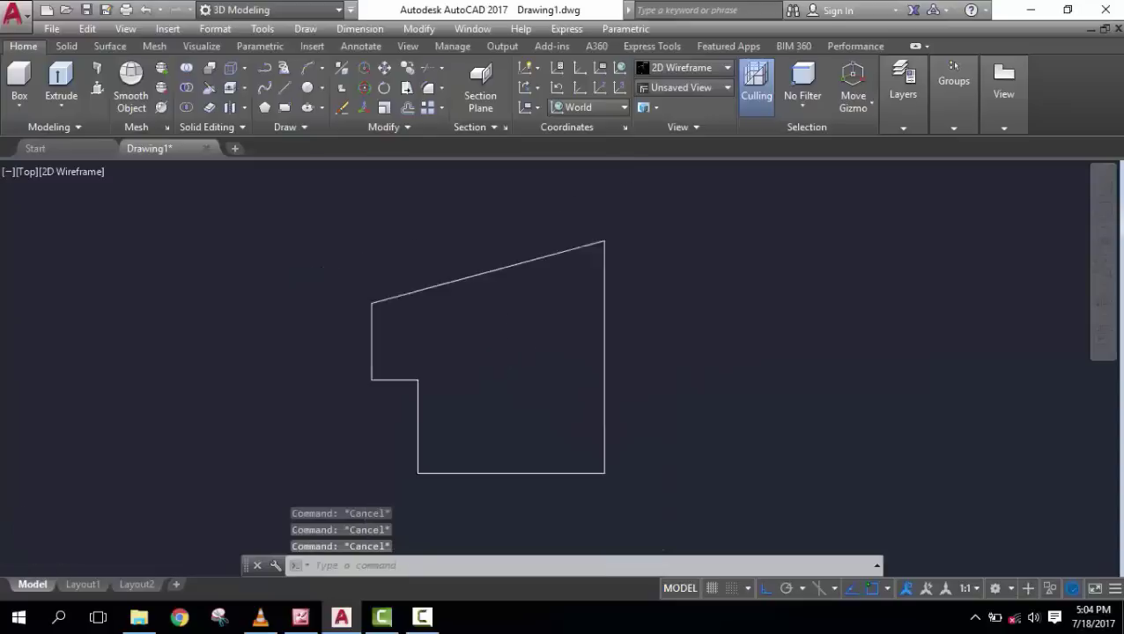
scroll(494, 357, "down", 2)
type("SET")
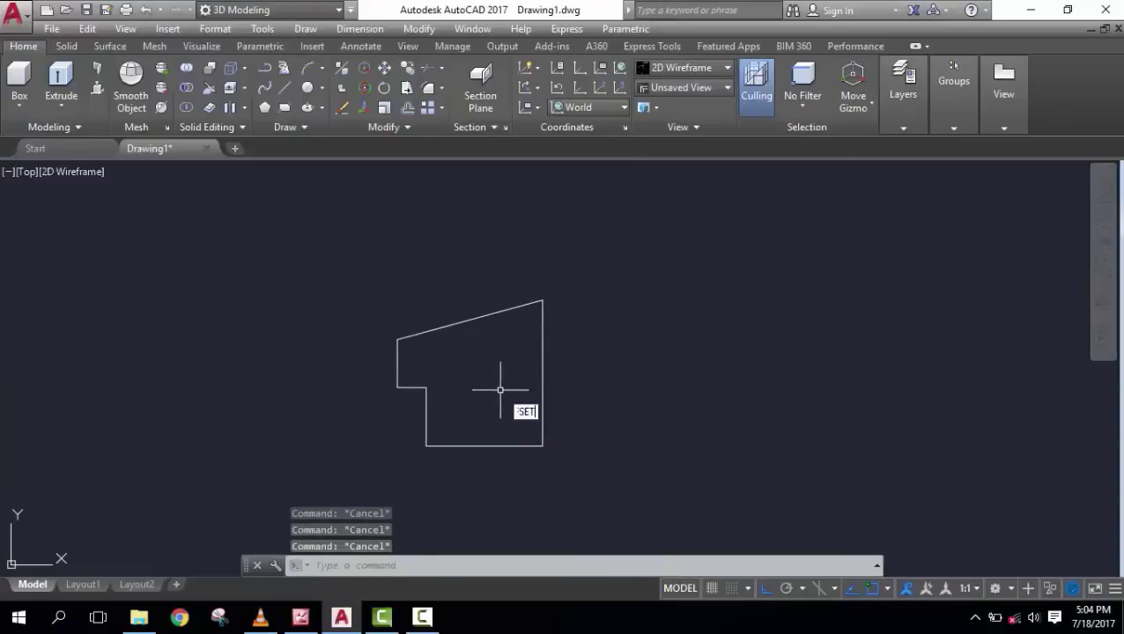
- Offset the profile's right edge 20 units to the right
key("Return")
type("20")
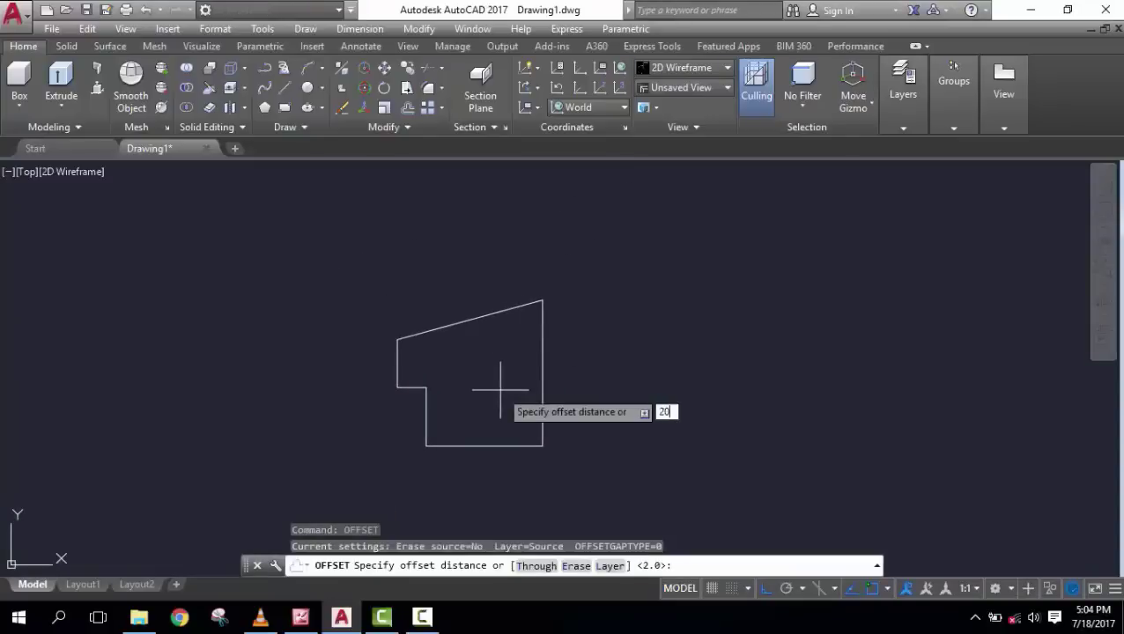
key("Return")
left_click(543, 374)
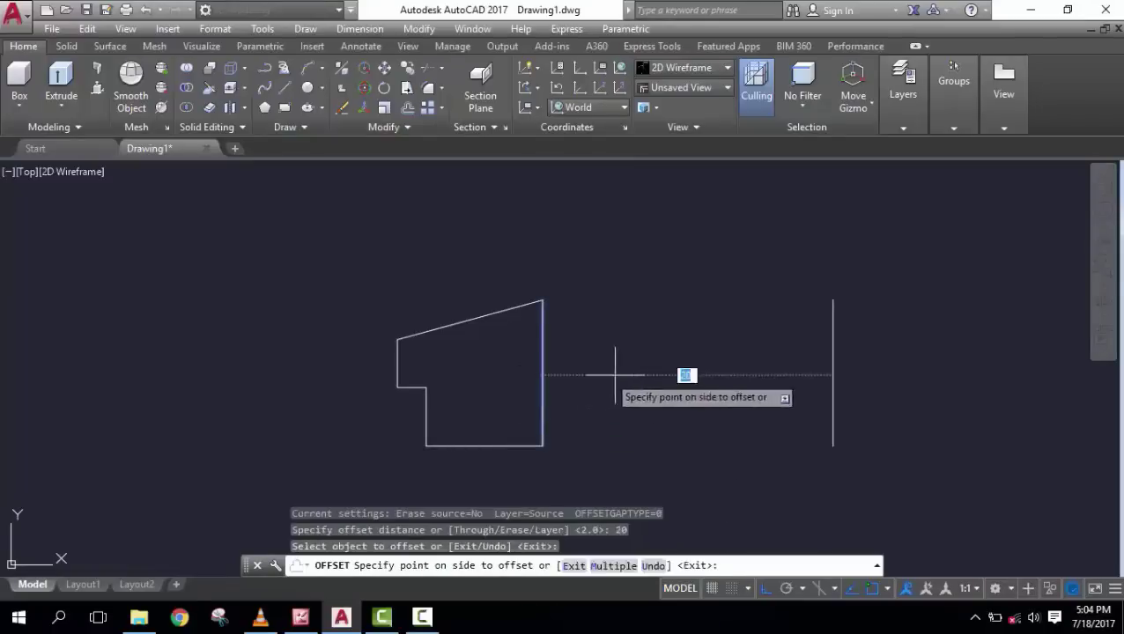
left_click(616, 375)
key("Escape")
key("Escape")
key("Escape")
key("Escape")
mouse_move(491, 281)
middle_mouse_down()
mouse_move(452, 282)
mouse_move(464, 266)
middle_mouse_up()
type("join")
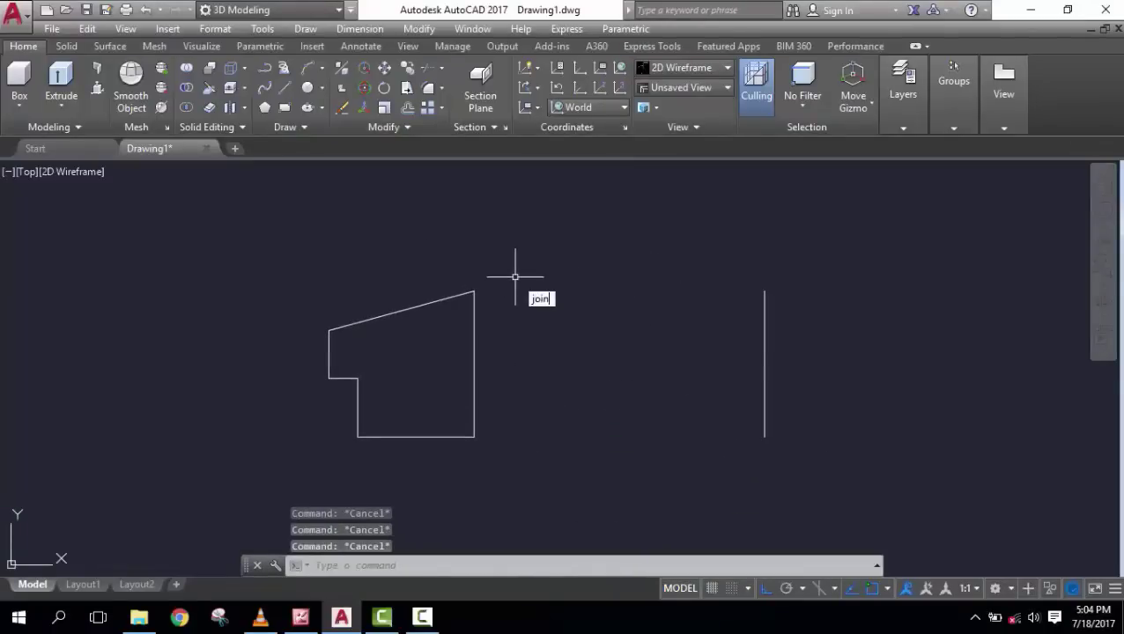
- Join the six profile segments into a single polyline
key("Return")
left_click(529, 471)
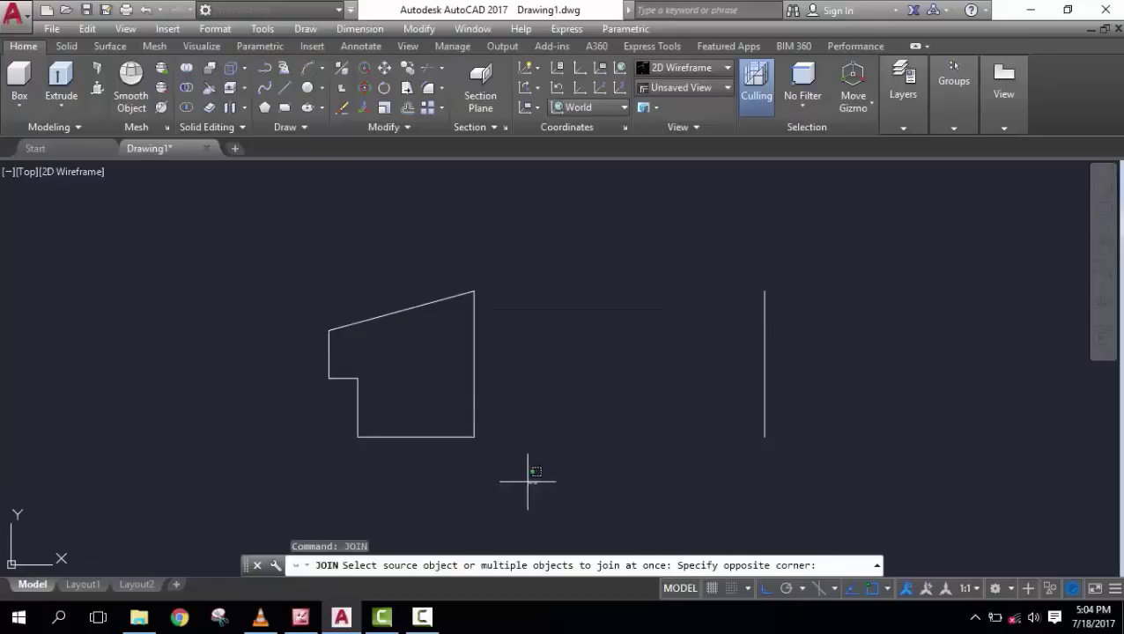
left_click(229, 212)
key("Return")
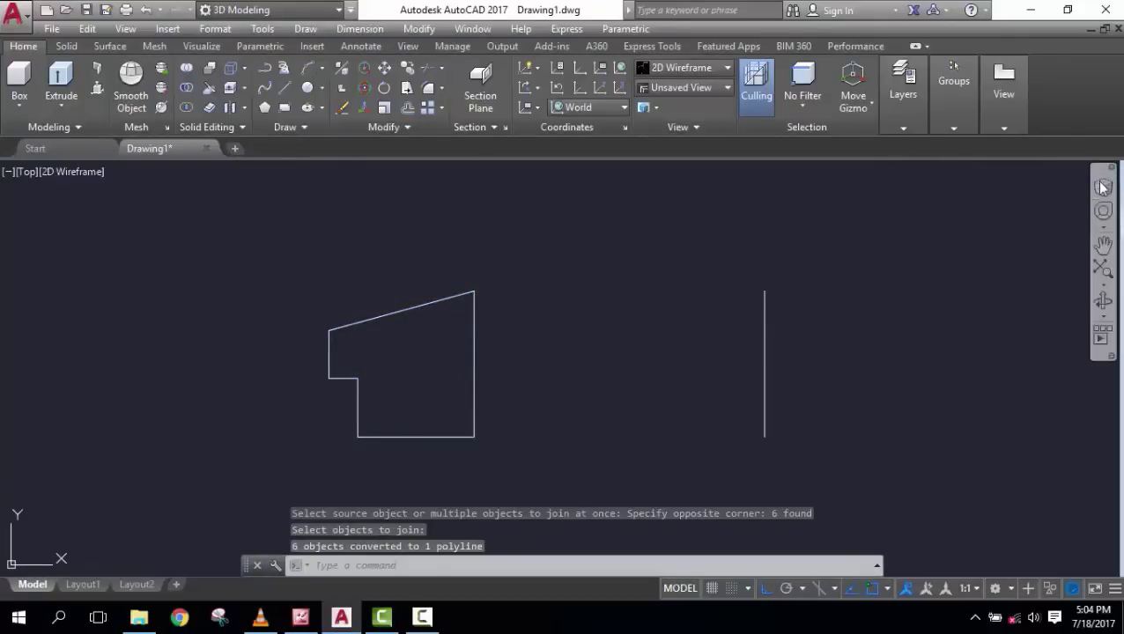
left_click(1101, 187)
- Revolve the notched profile 360° about the offset line's endpoints, viewed in isometric
left_click(1036, 172)
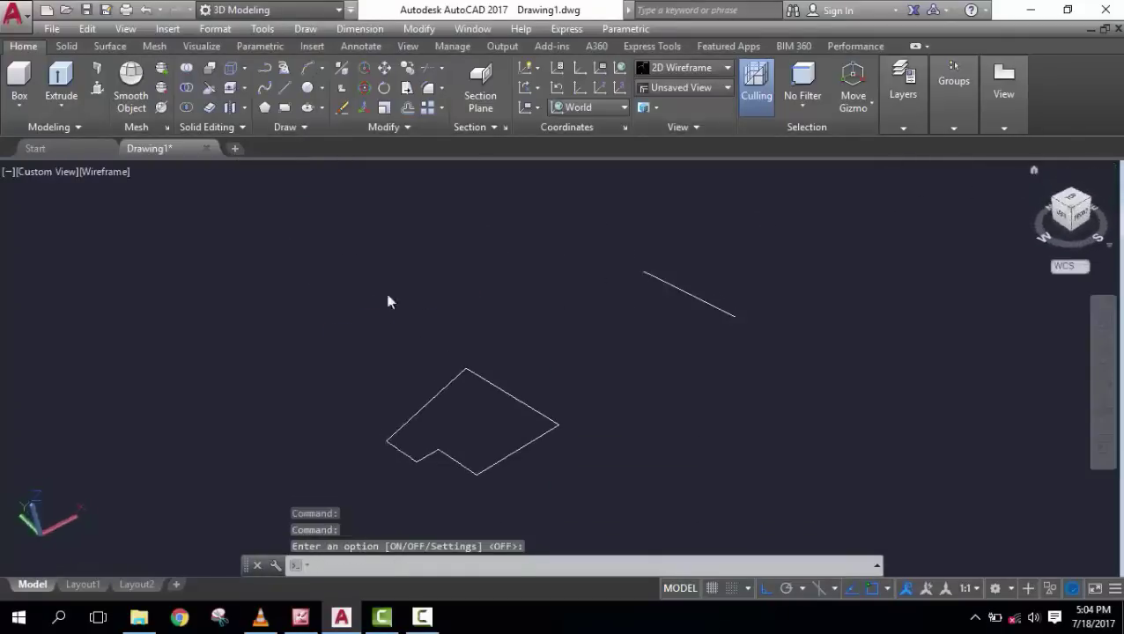
left_click(61, 113)
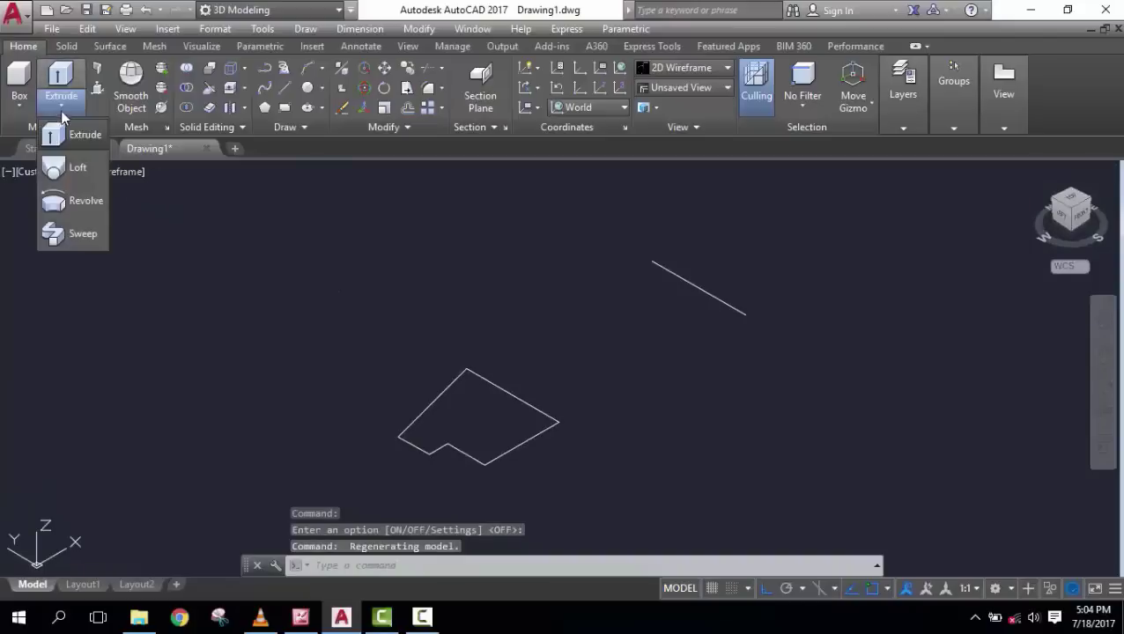
left_click(74, 202)
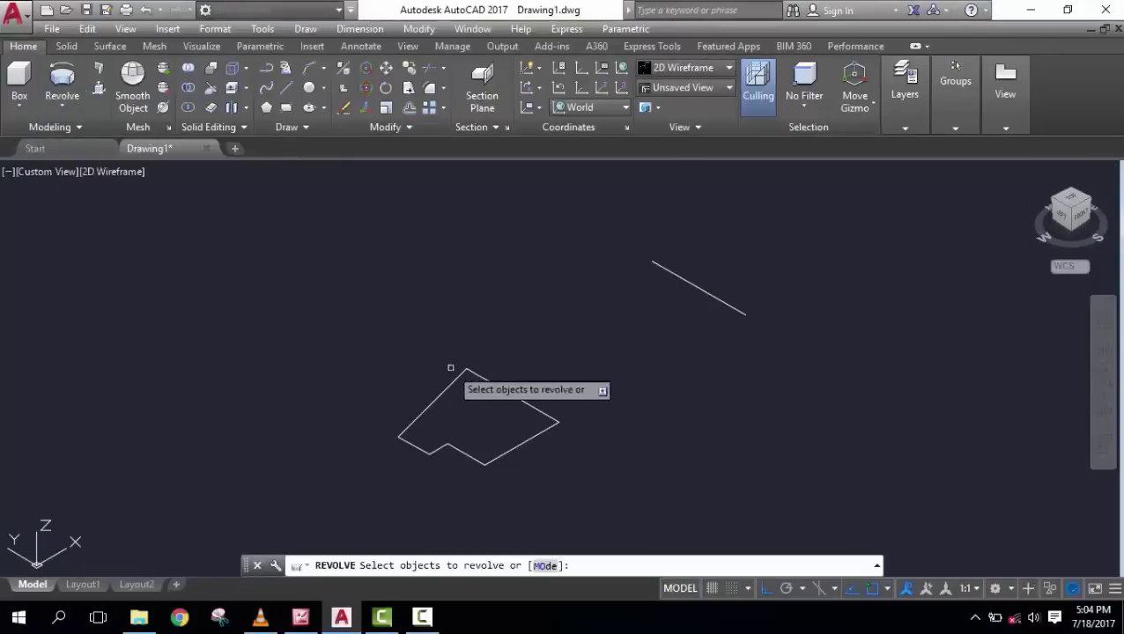
left_click(503, 391)
right_click(500, 296)
left_click(533, 306)
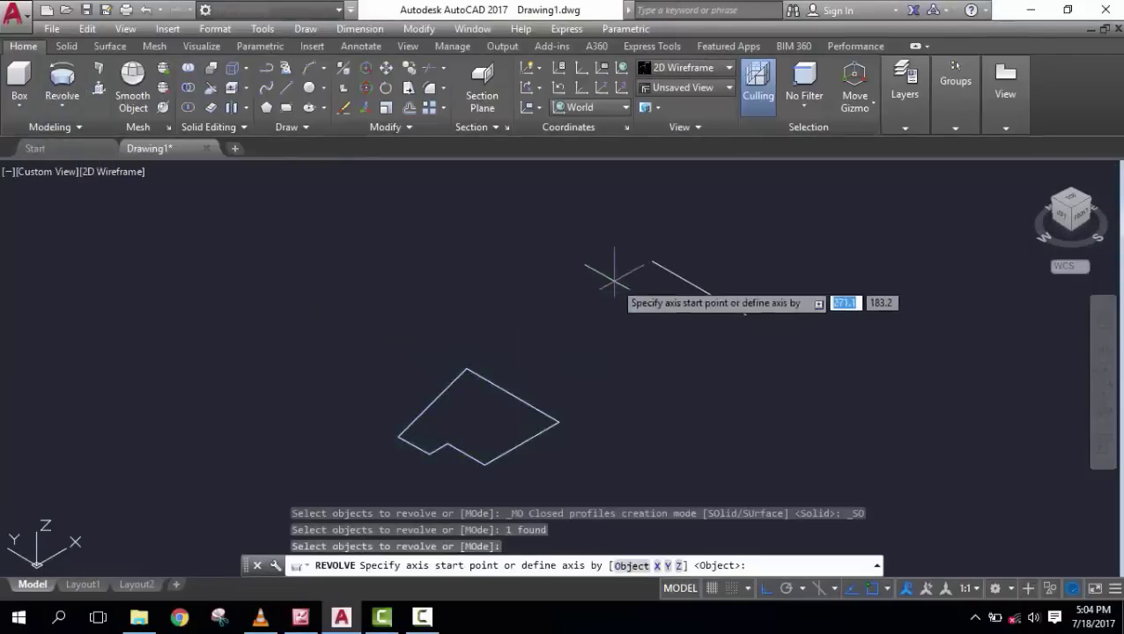
left_click(652, 261)
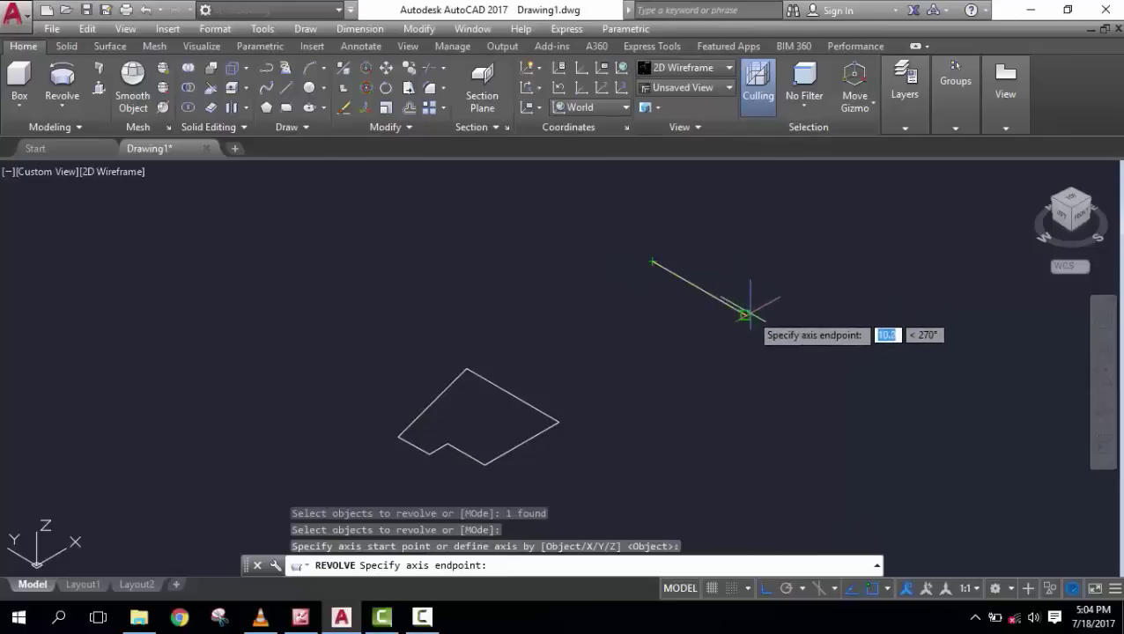
left_click(746, 314)
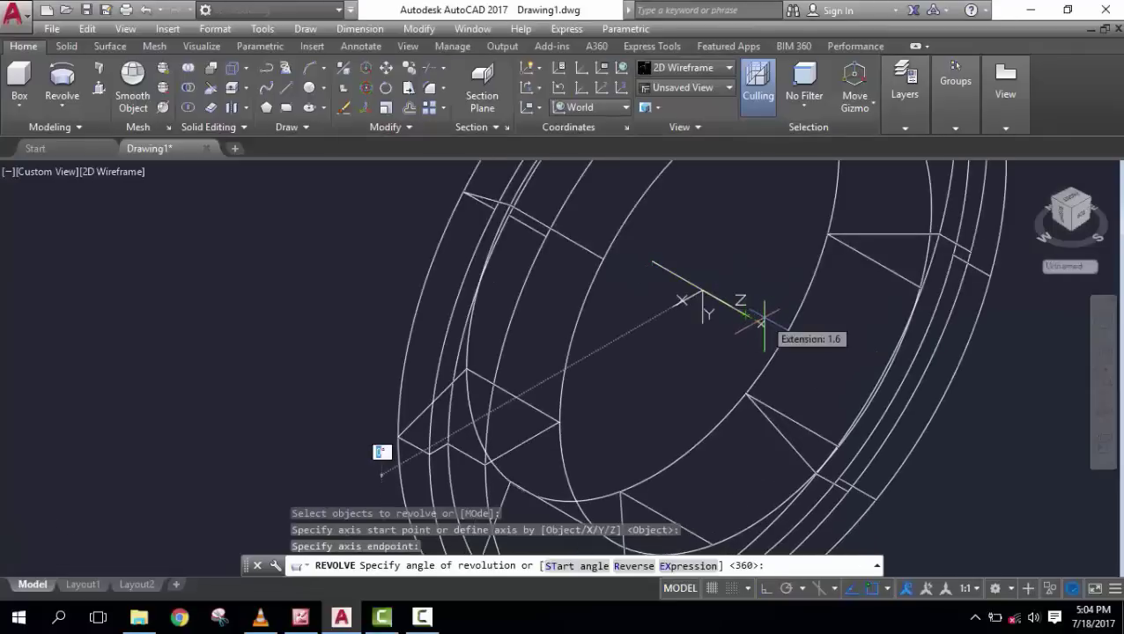
key("Return")
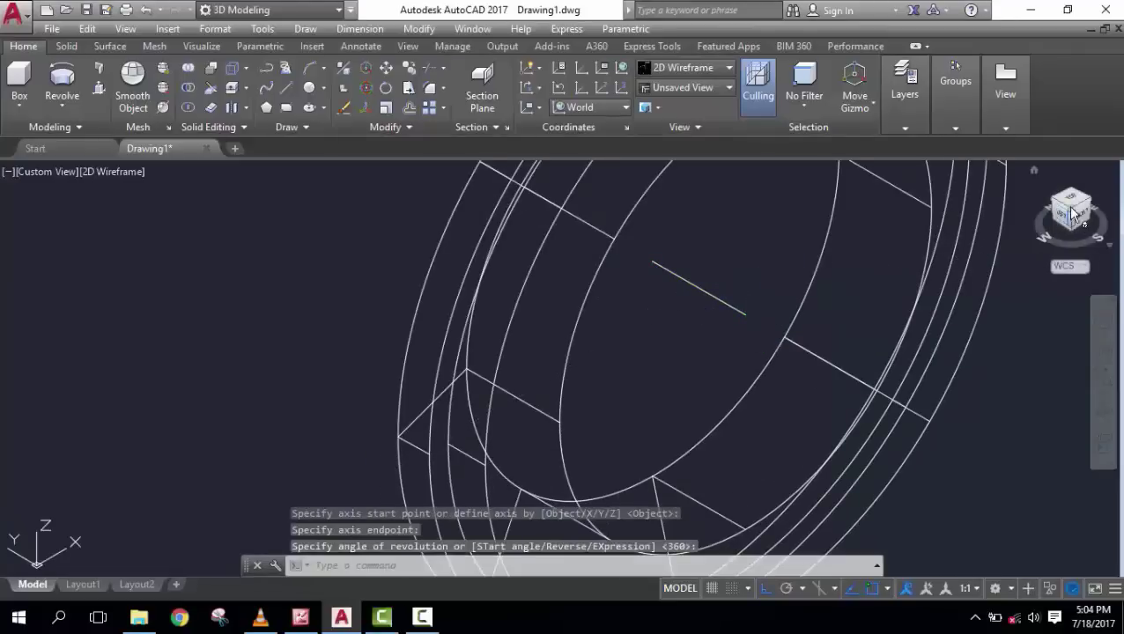
left_click(1072, 202)
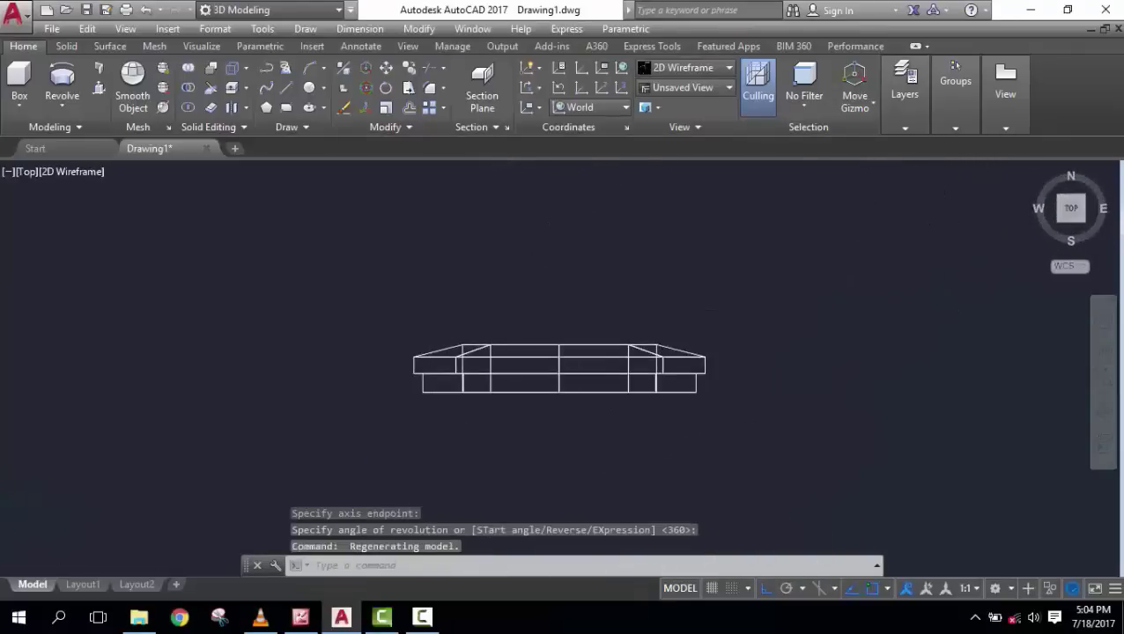
scroll(466, 353, "up", 5)
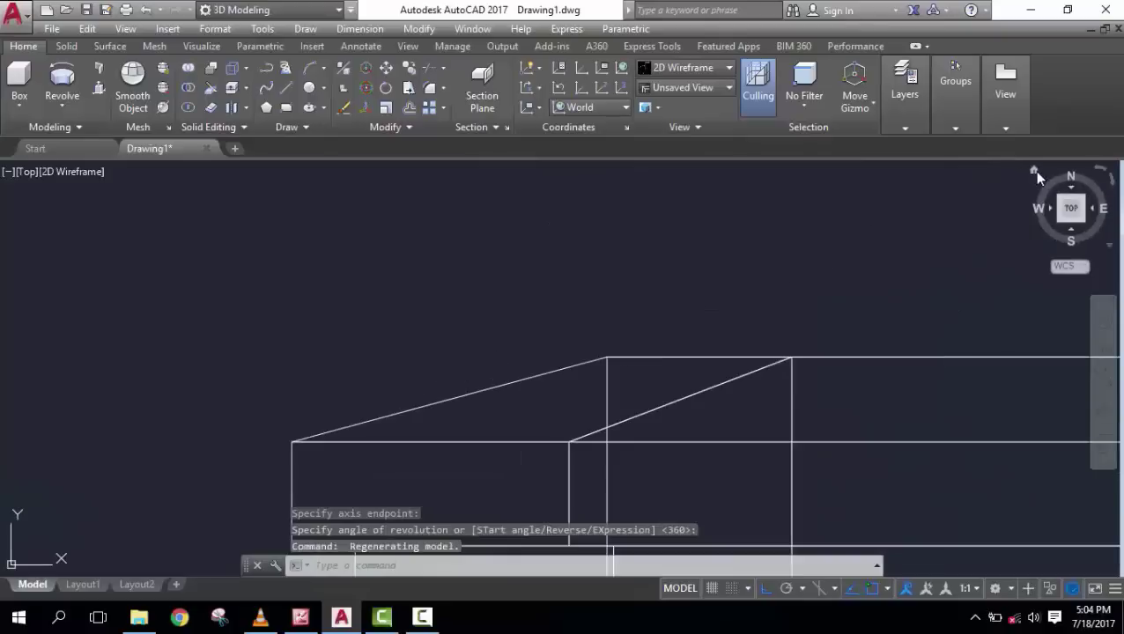
left_click(1034, 171)
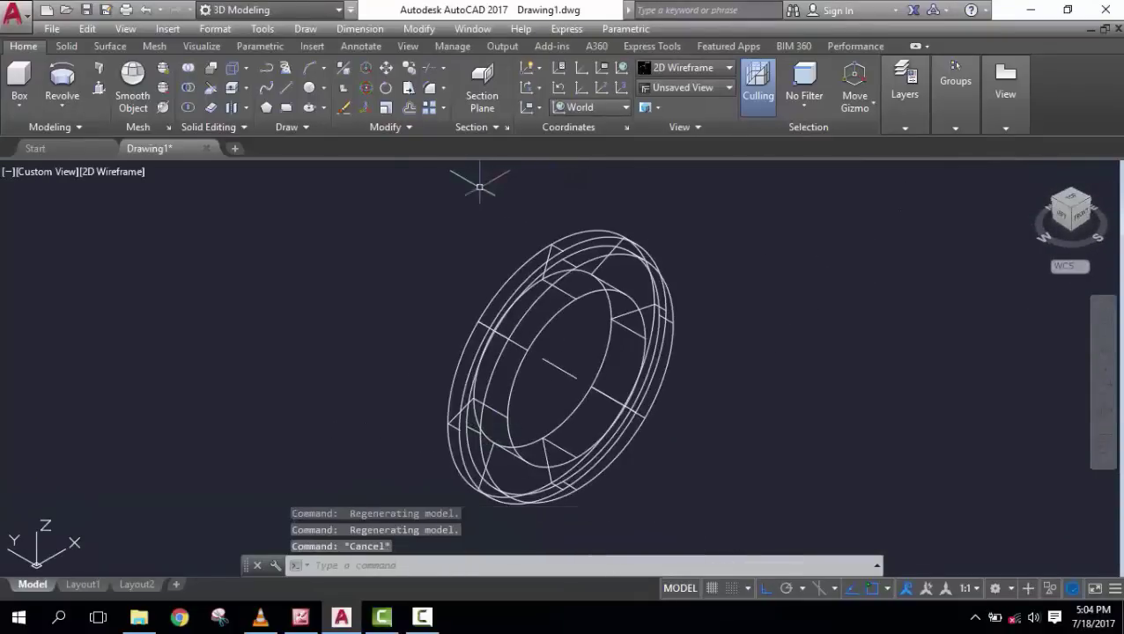
- Shade the view Realistic and 3D-rotate the ring about its X axis to lie flat
left_click(113, 176)
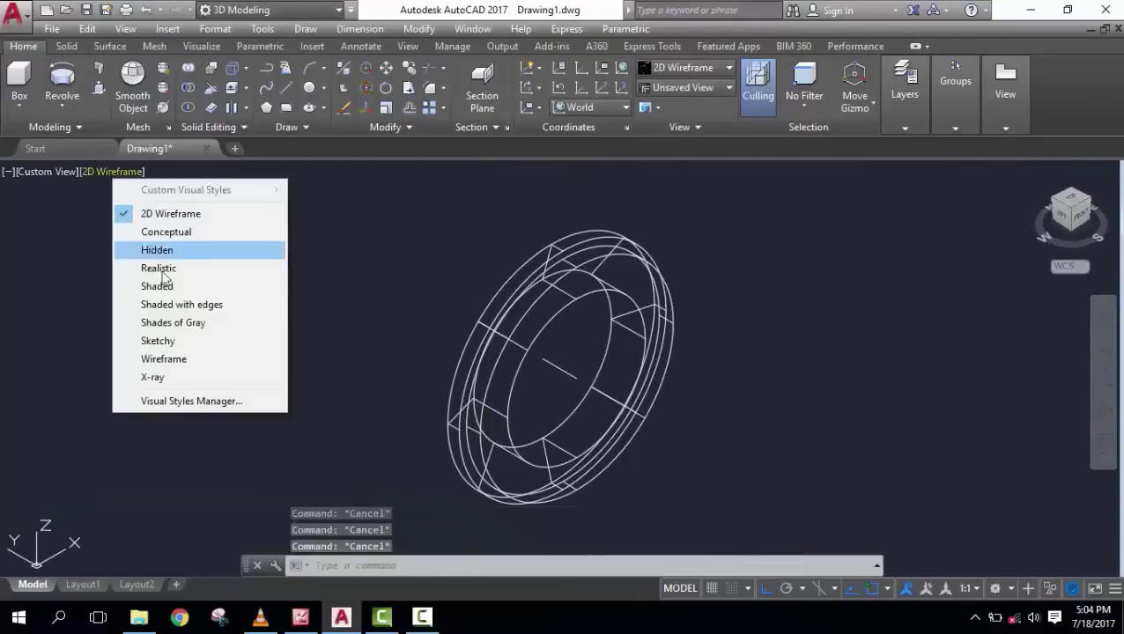
left_click(176, 266)
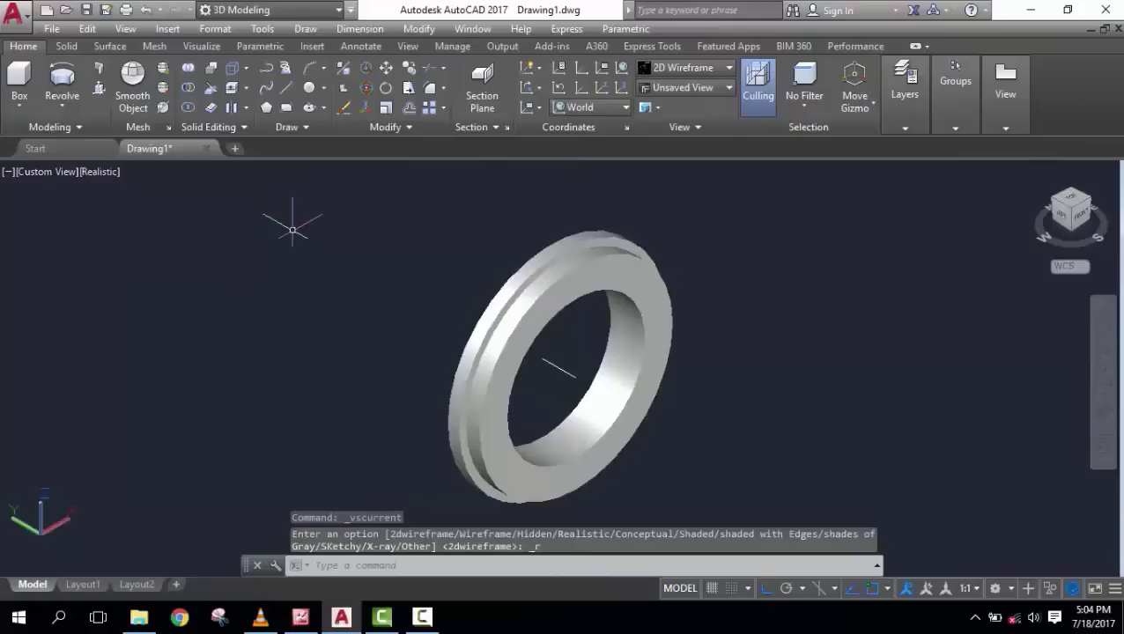
type("3drotate")
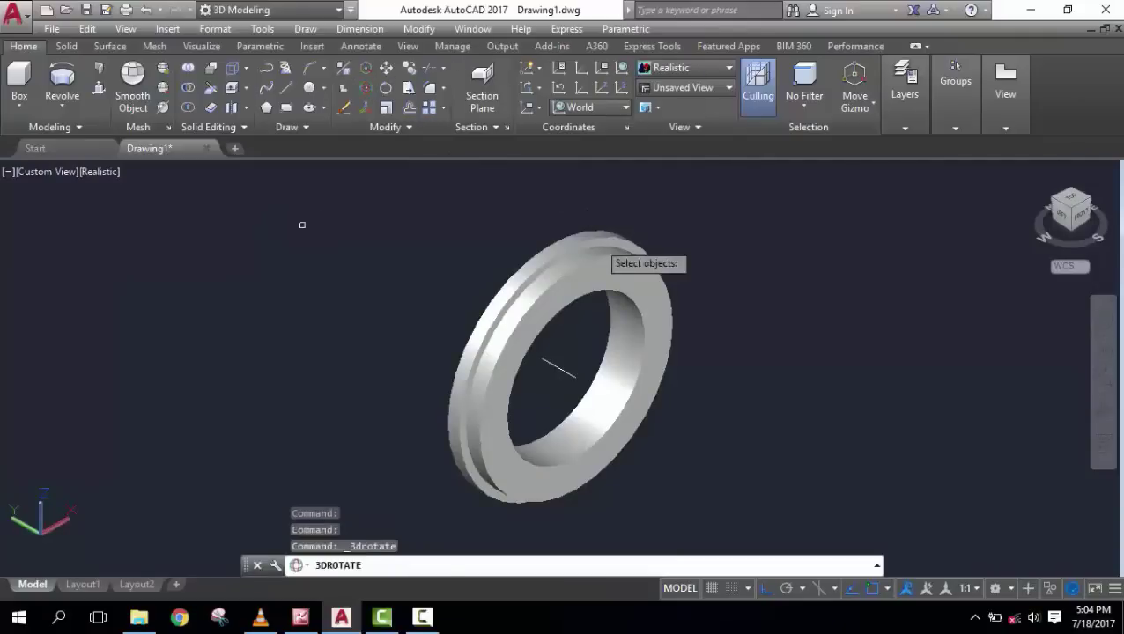
key("Return")
left_click(625, 265)
key("Return")
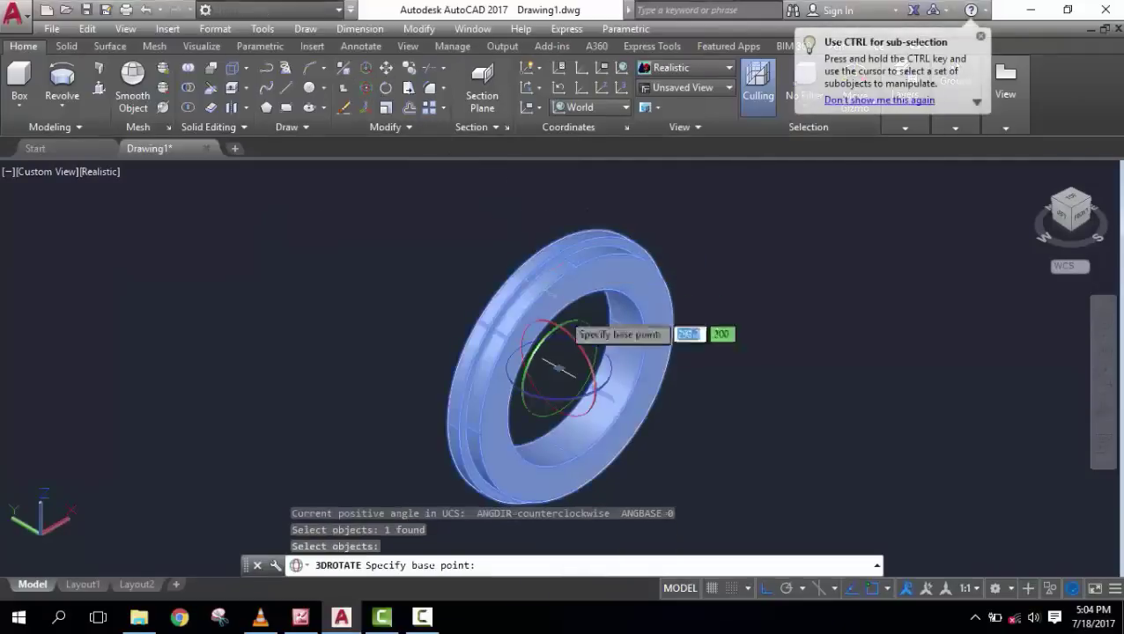
left_click(595, 341)
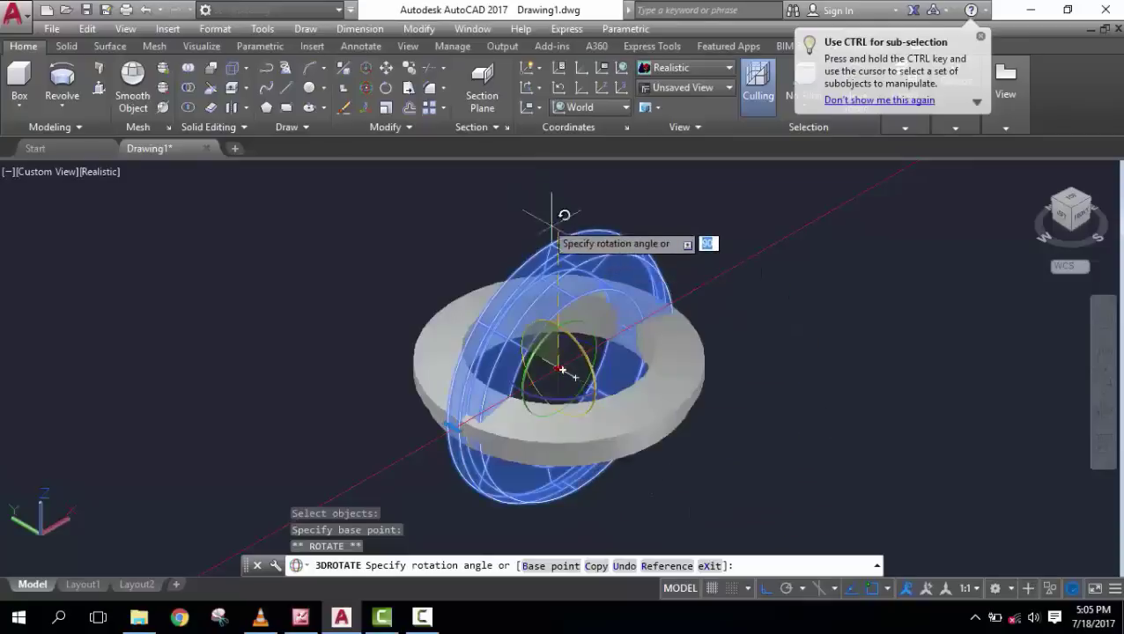
key("Escape")
key("Escape")
key("Escape")
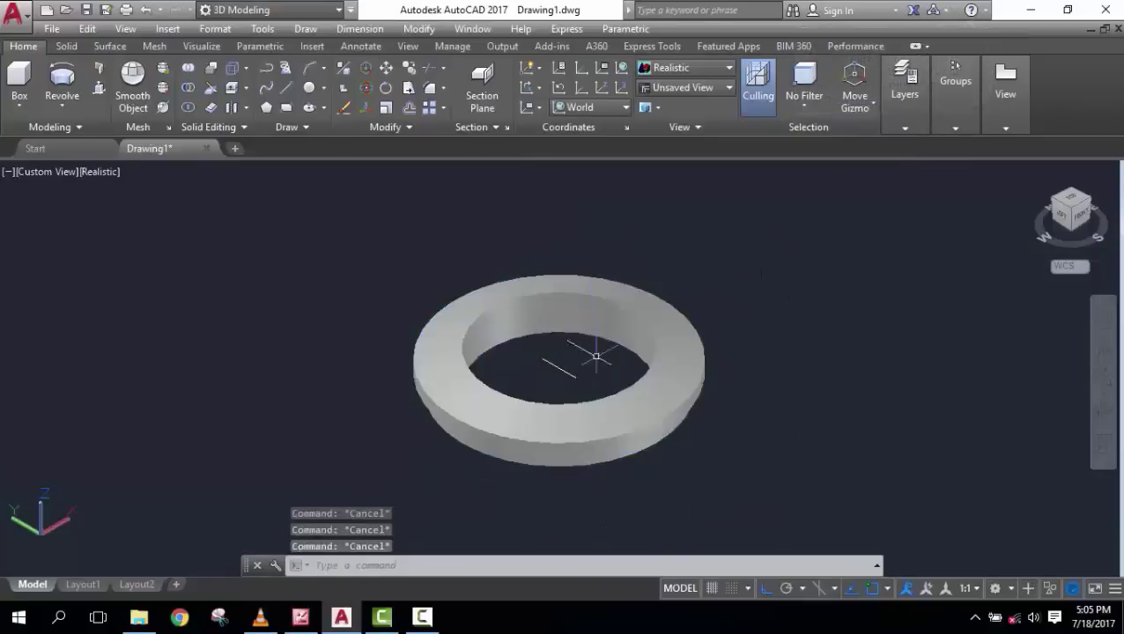
scroll(535, 379, "up", 1)
scroll(535, 379, "up", 2)
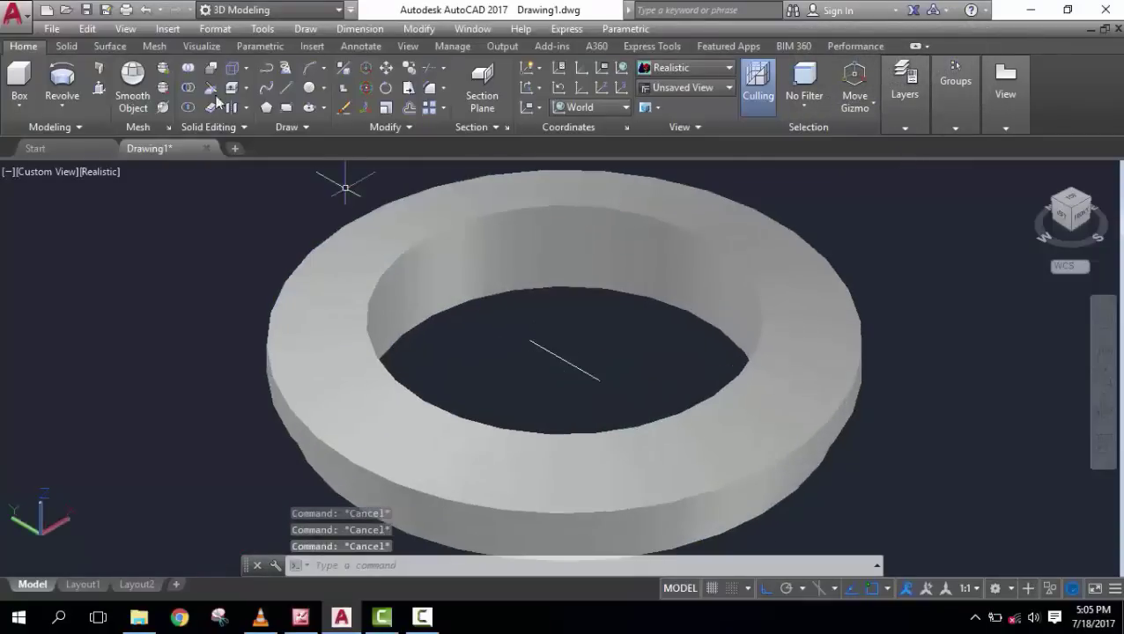
- In 2D Wireframe, draw small circles on the ring's outer and inner edges, the second radius 1
left_click(102, 172)
left_click(141, 213)
middle_click_drag(323, 423, 388, 370)
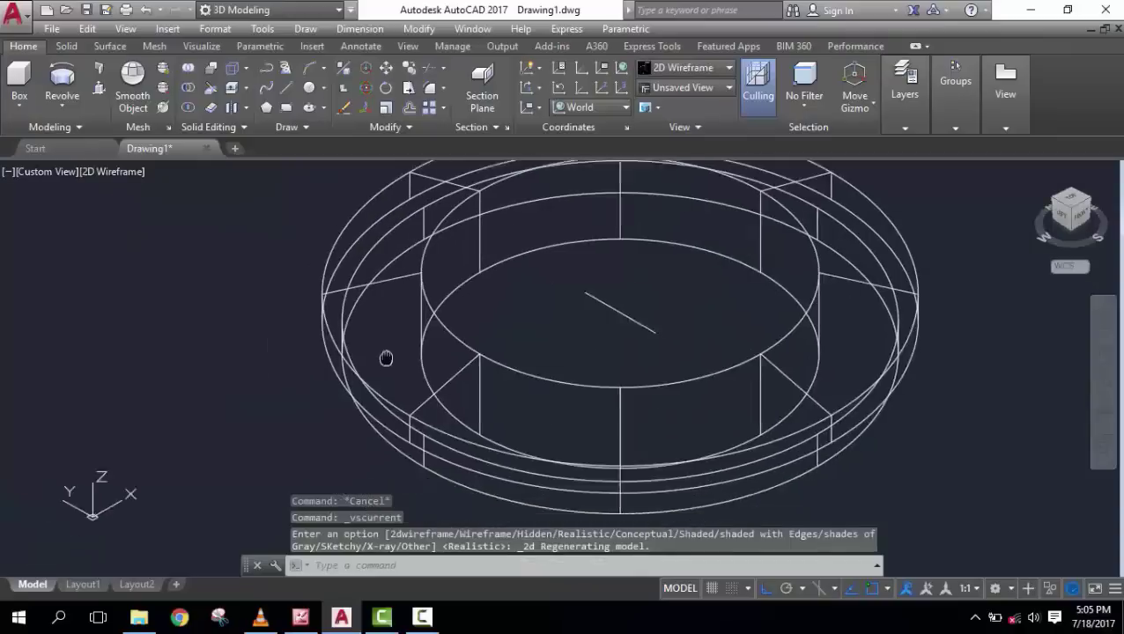
left_click(310, 87)
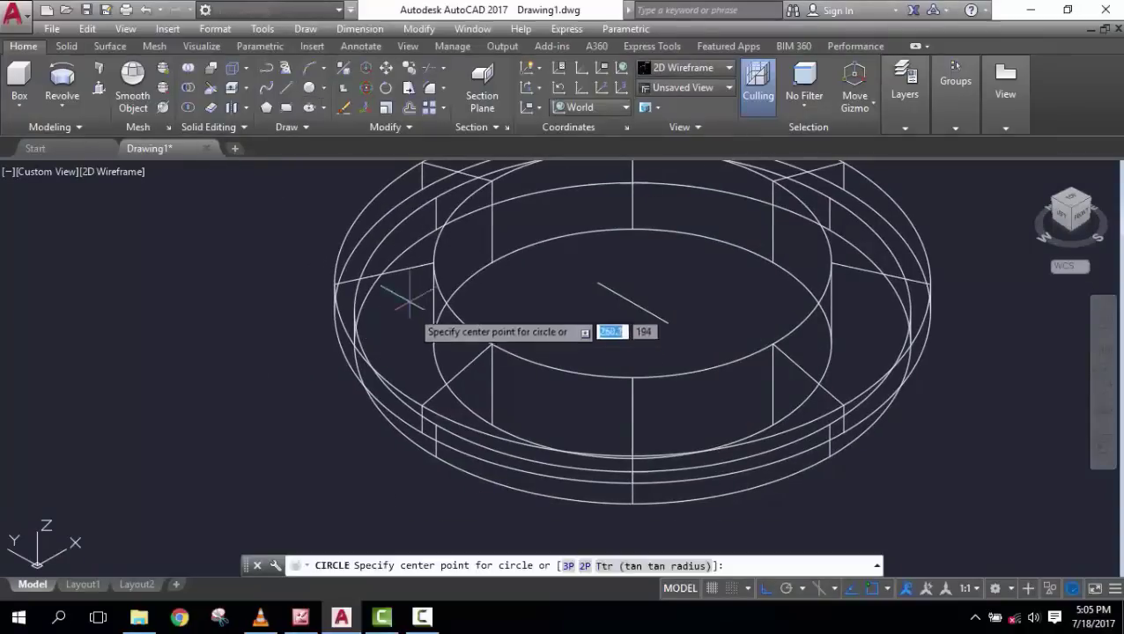
scroll(428, 389, "up", 2)
left_click(416, 416)
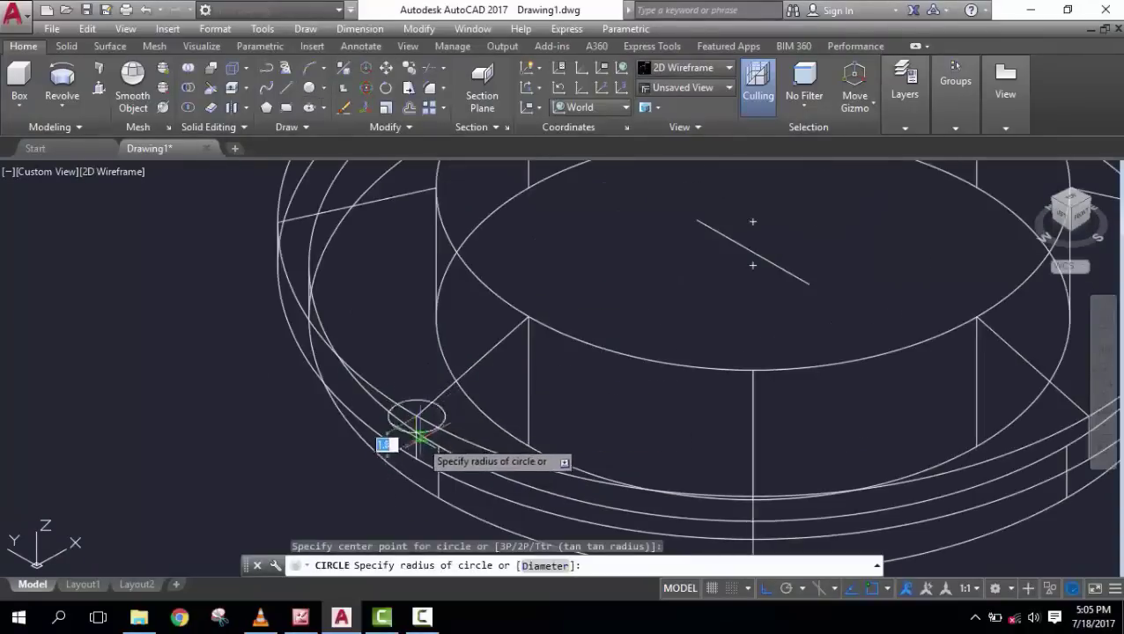
type("1.5")
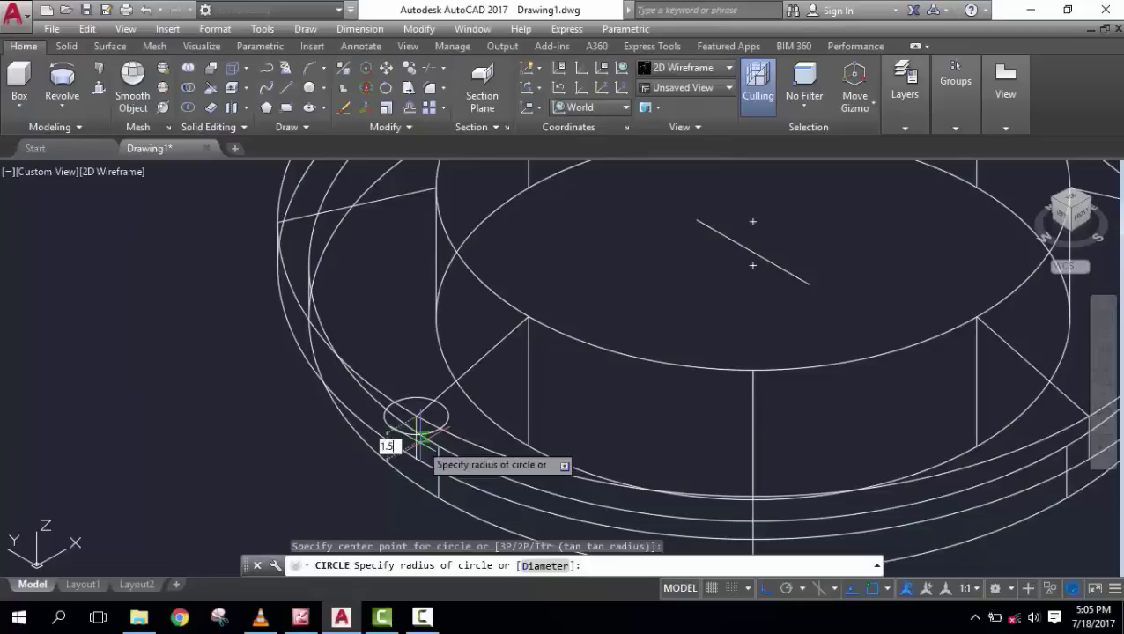
key("Return")
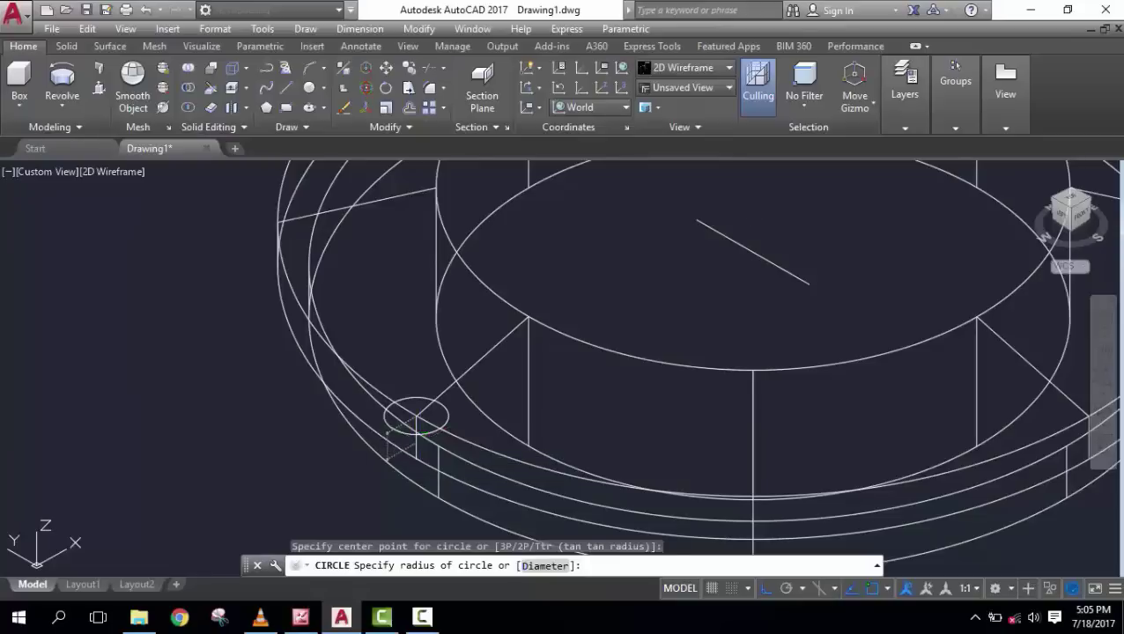
key("Return")
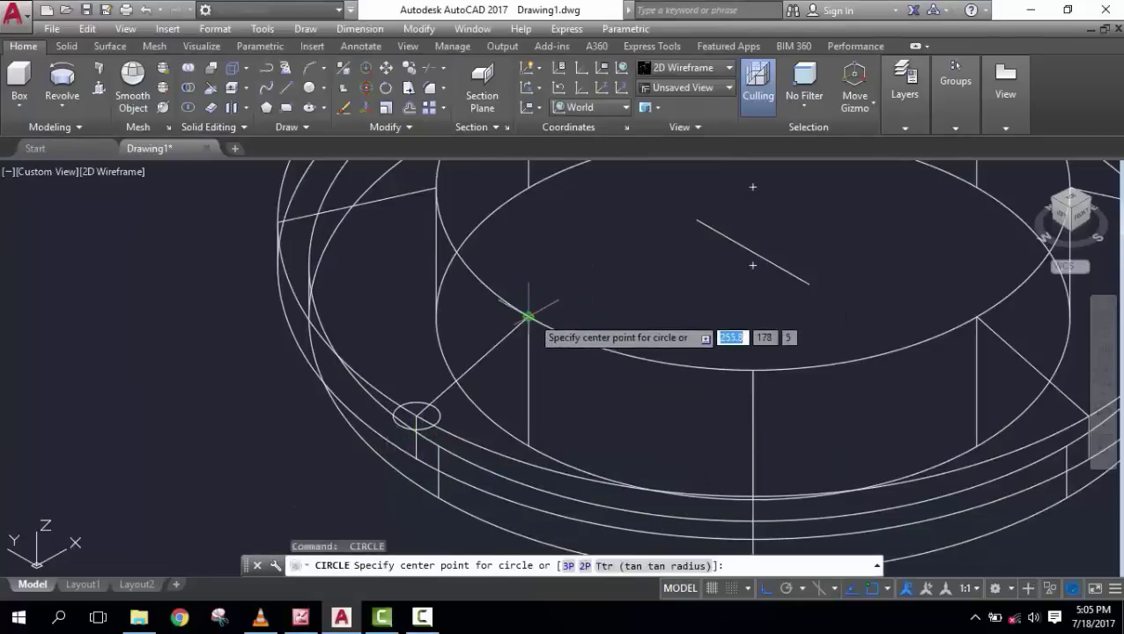
left_click(527, 316)
key("Return")
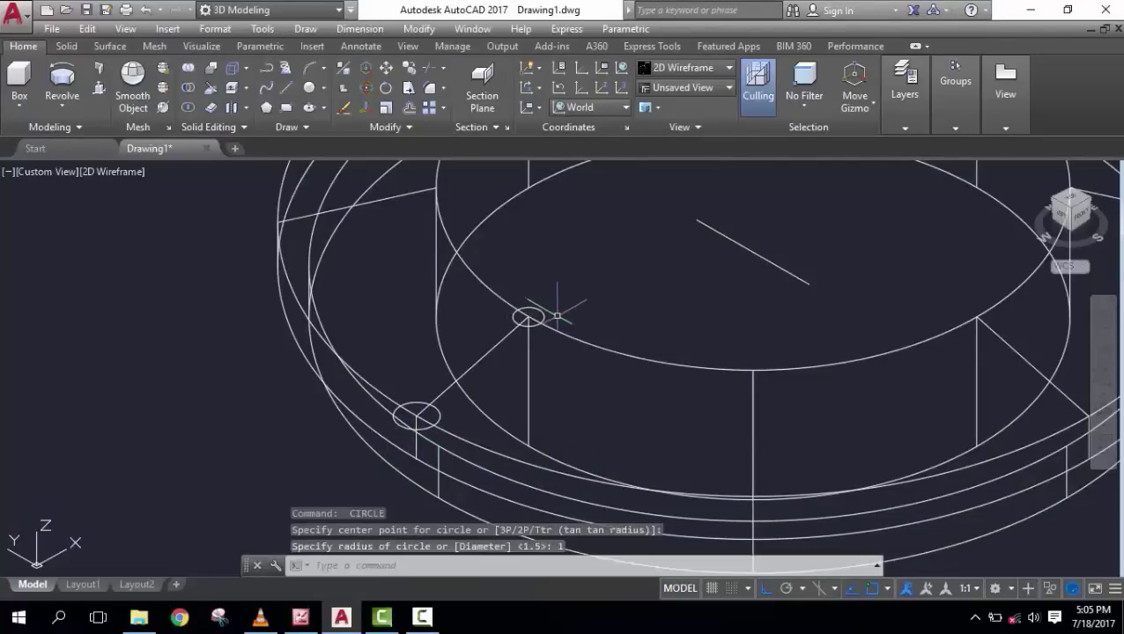
- 3D-rotate both small circles about their centres so they stand upright
left_click(374, 91)
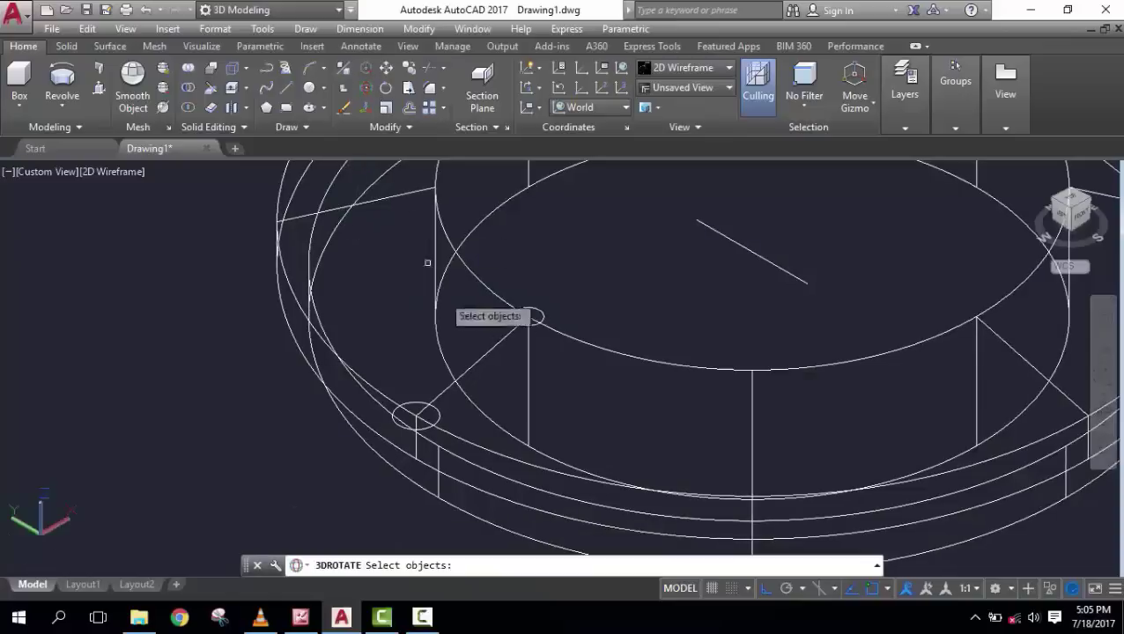
left_click(417, 403)
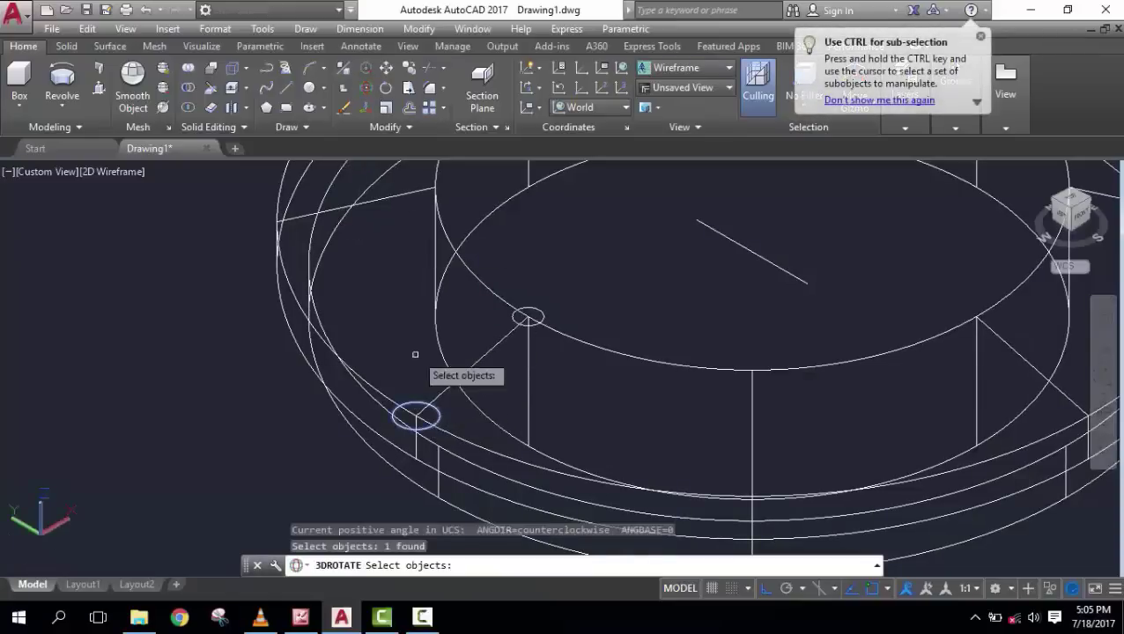
key("Return")
left_click(416, 414)
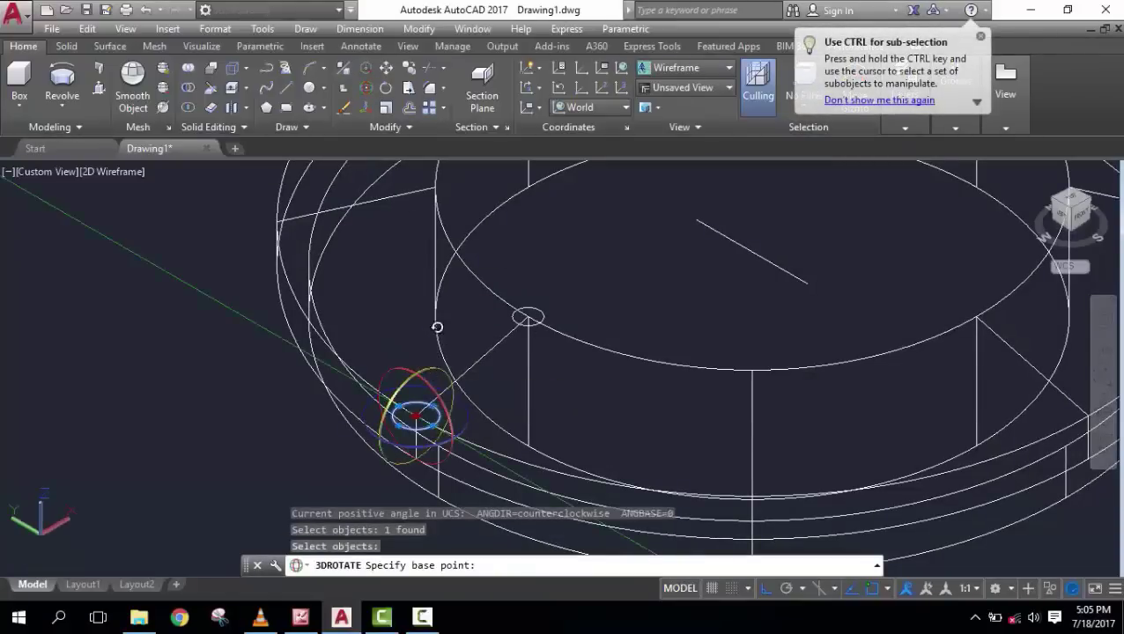
left_click(594, 255)
key("Return")
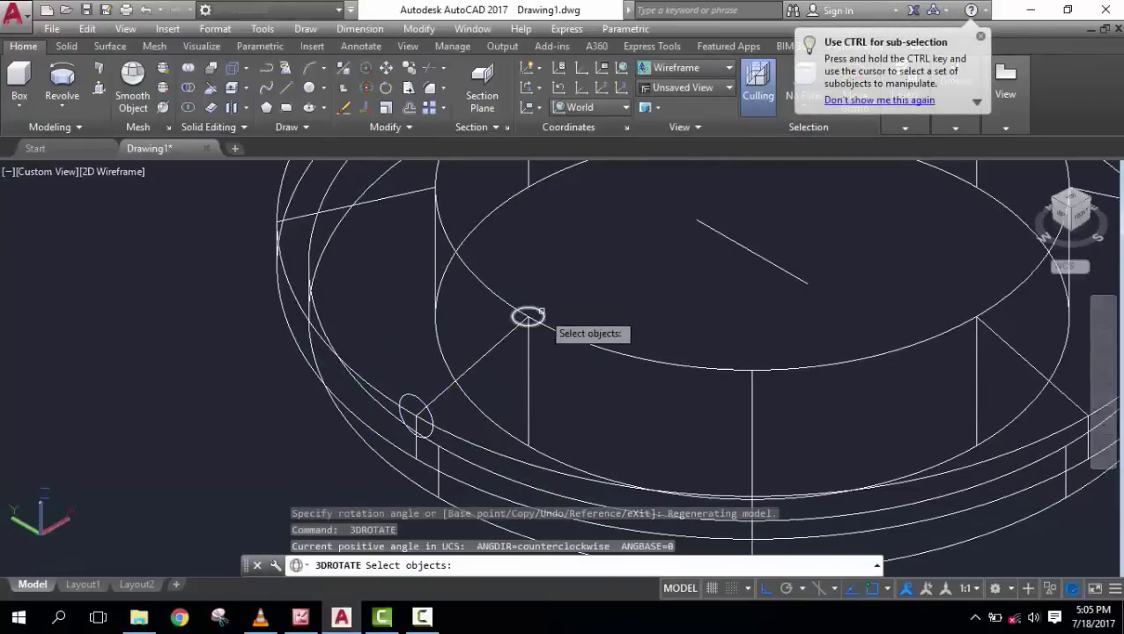
left_click(527, 316)
key("Return")
left_click(548, 280)
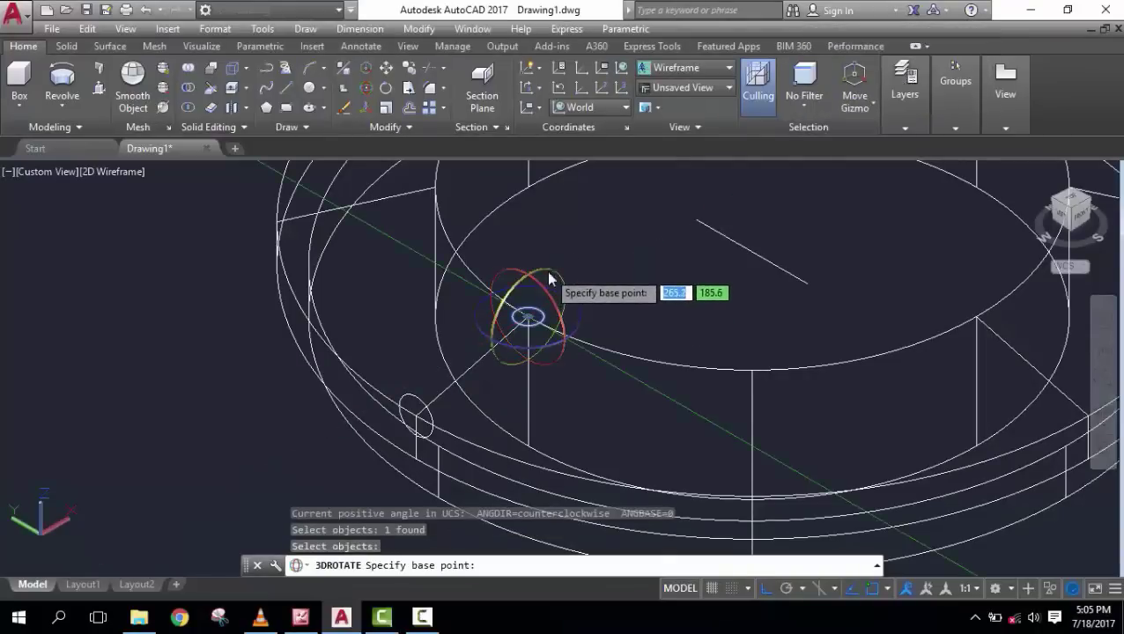
left_click(546, 275)
left_click(548, 217)
key("Escape")
key("Escape")
key("Escape")
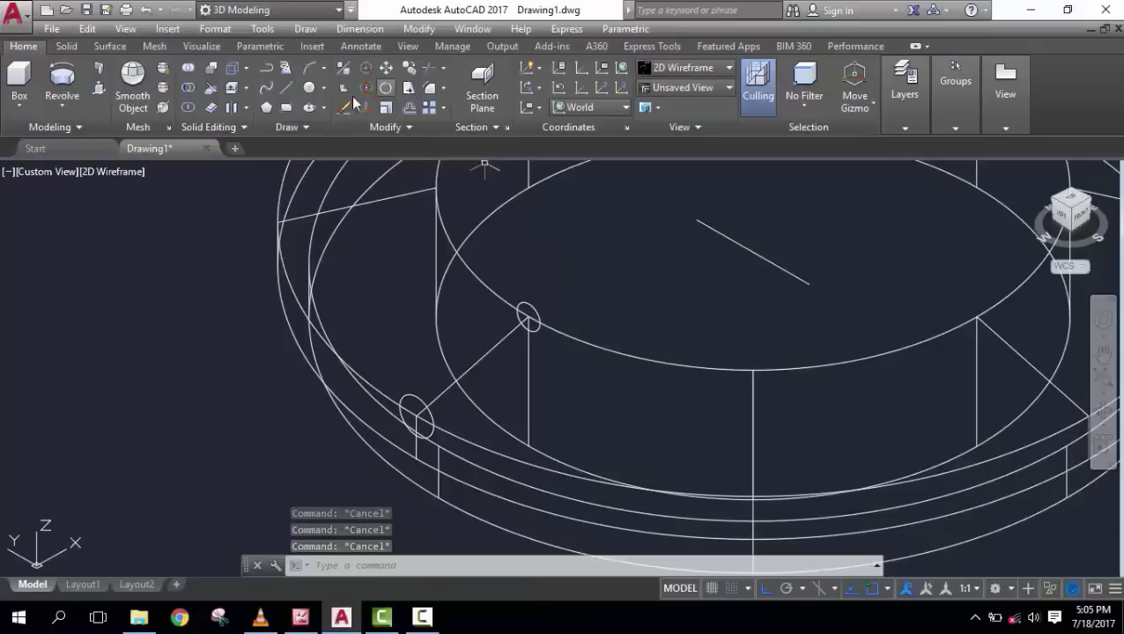
- Loft a tapered rod between the outer and inner upright circles using cross sections only
left_click(70, 111)
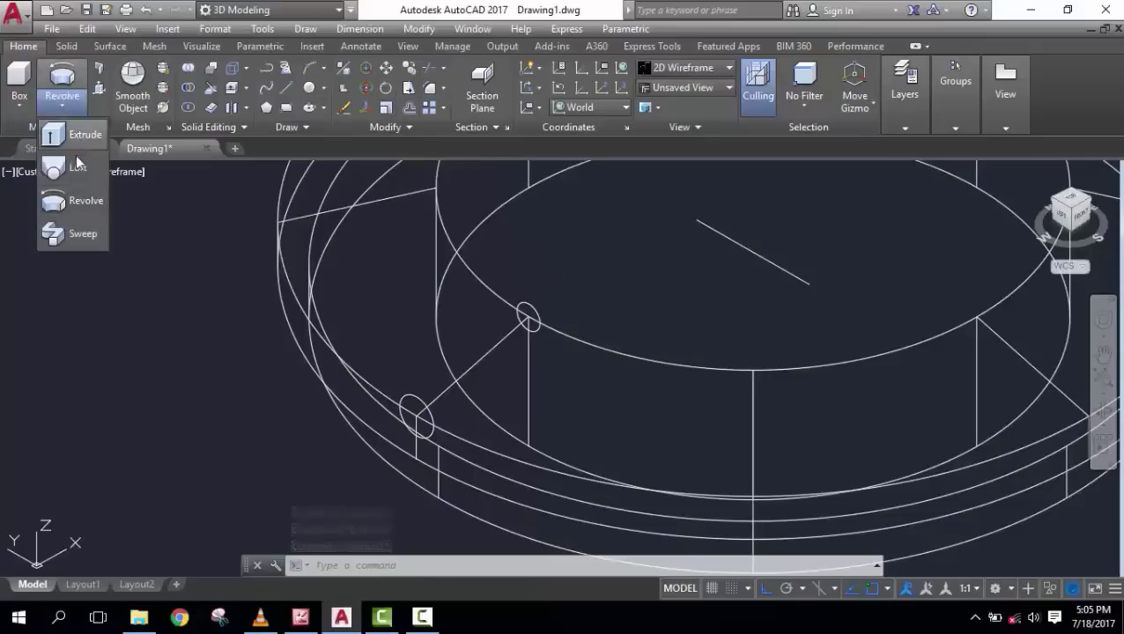
left_click(66, 199)
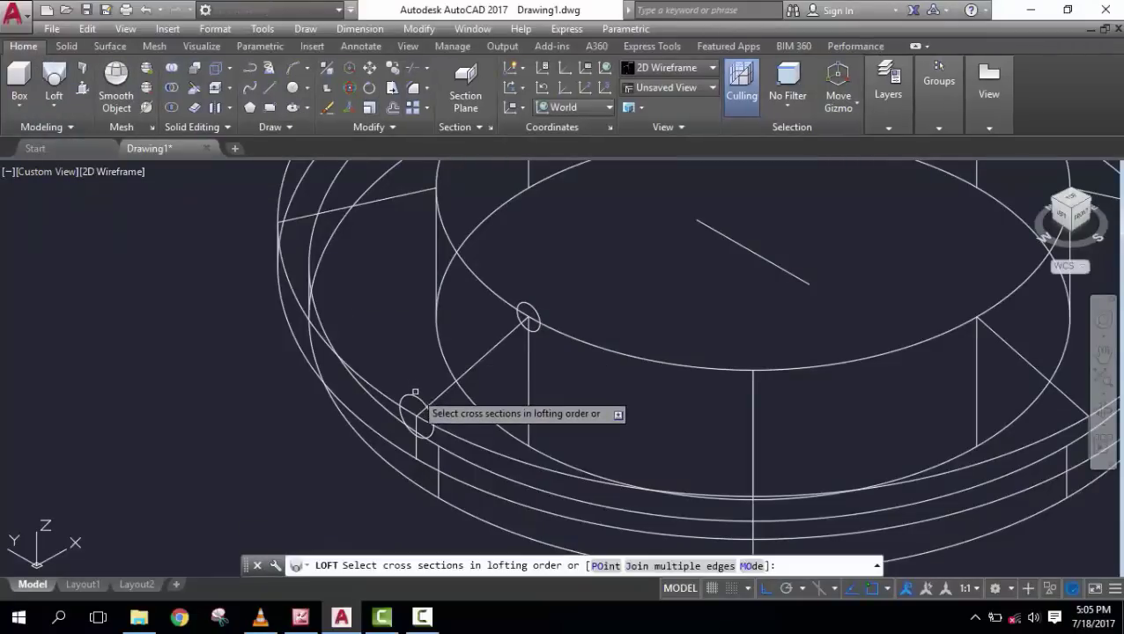
left_click(410, 403)
left_click(528, 315)
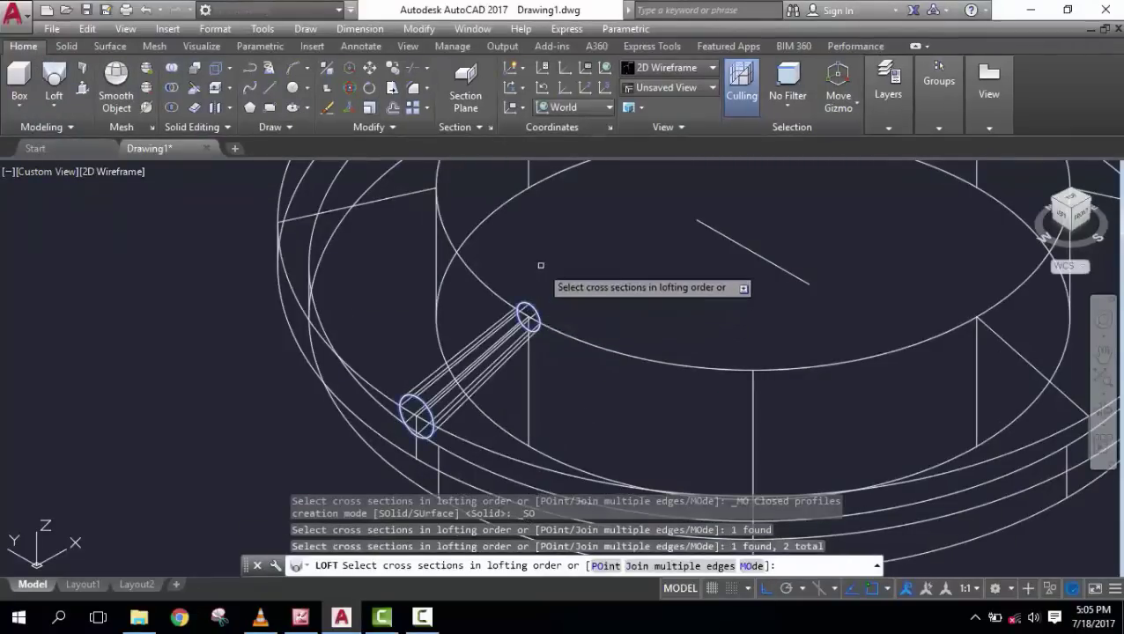
right_click(543, 265)
left_click(575, 279)
key("Return")
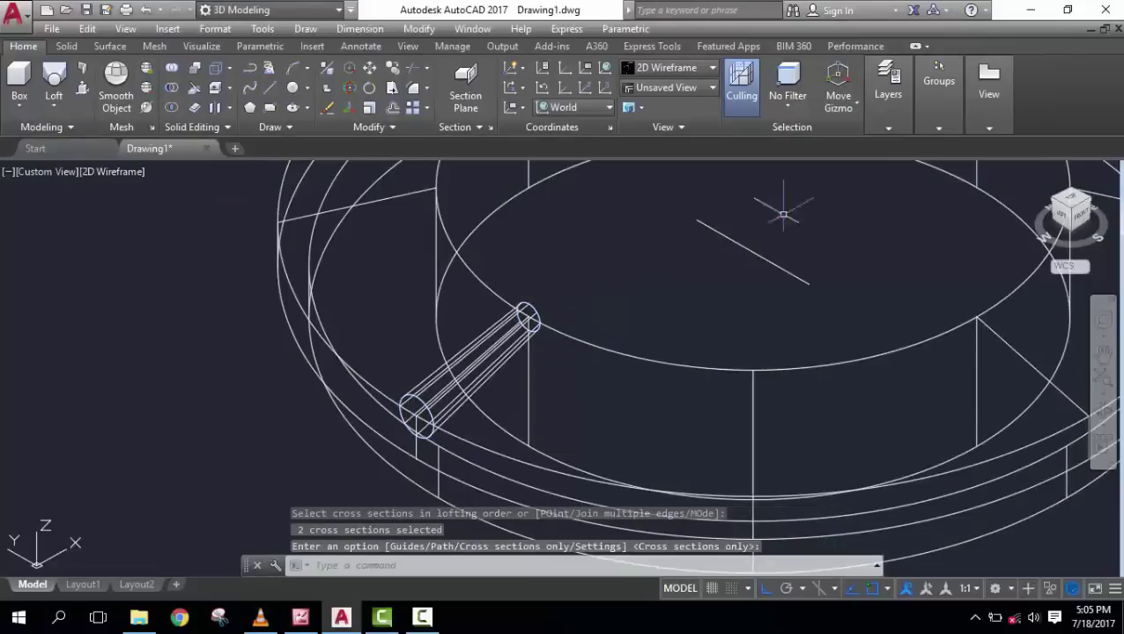
left_click(1071, 204)
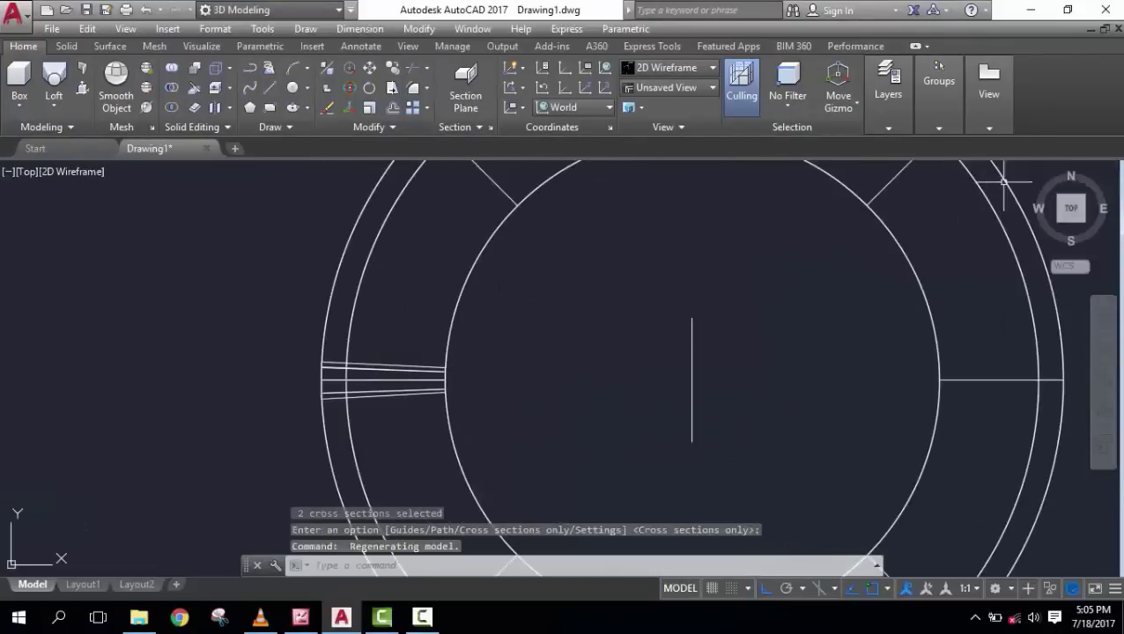
left_click(1035, 171)
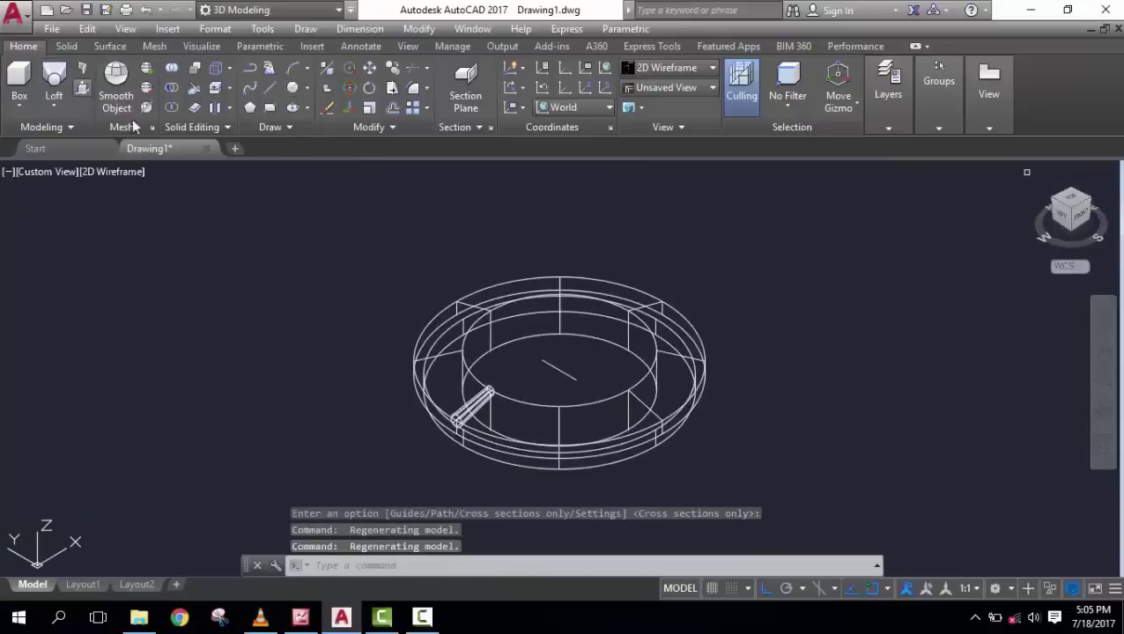
- Press-pull the rod's outer end face outward to lengthen it
left_click(82, 88)
scroll(464, 431, "up", 5)
scroll(443, 314, "up", 3)
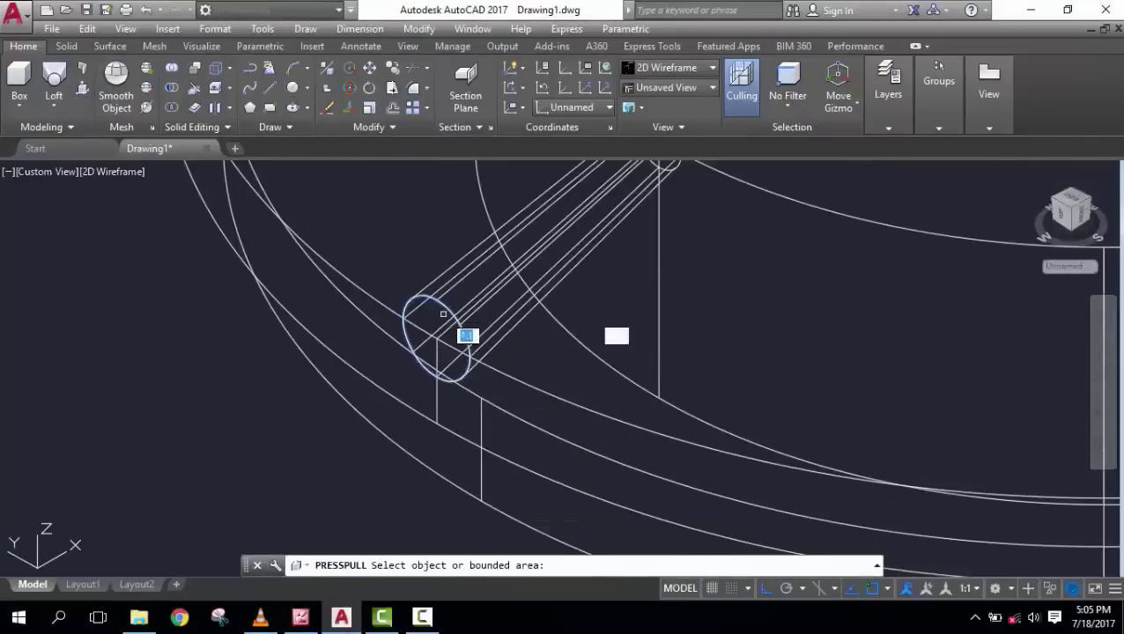
left_click(443, 313)
left_click(291, 389)
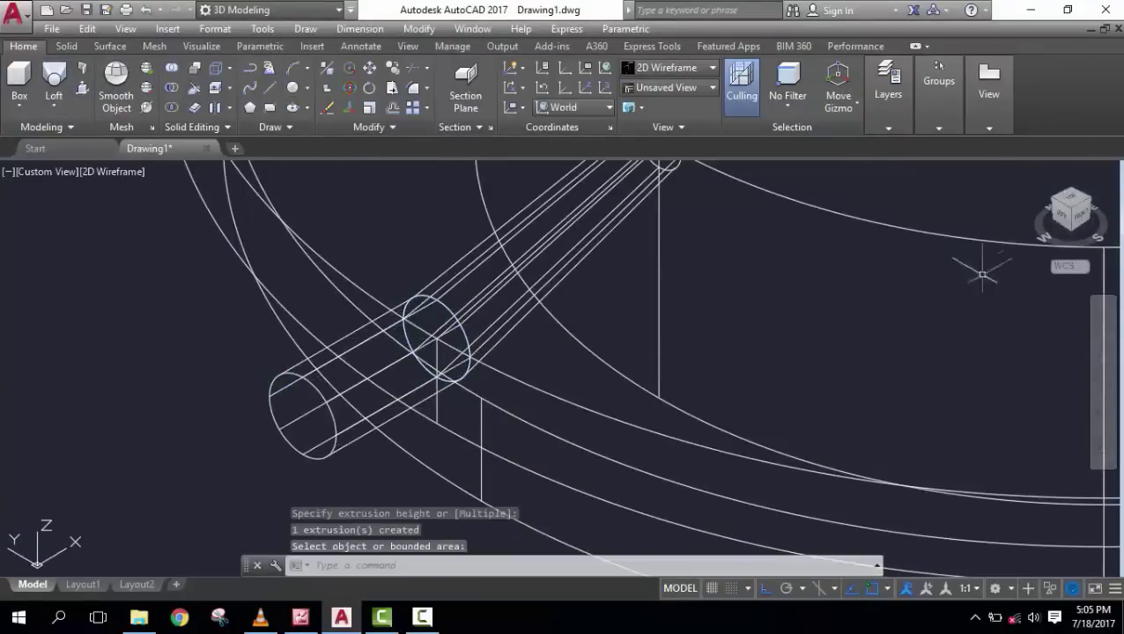
left_click(1104, 416)
left_click_drag(810, 379, 735, 346)
- Press-pull the rod's inner end toward the ring centre, undoing a mistaken first attempt, then view Top
left_click(82, 85)
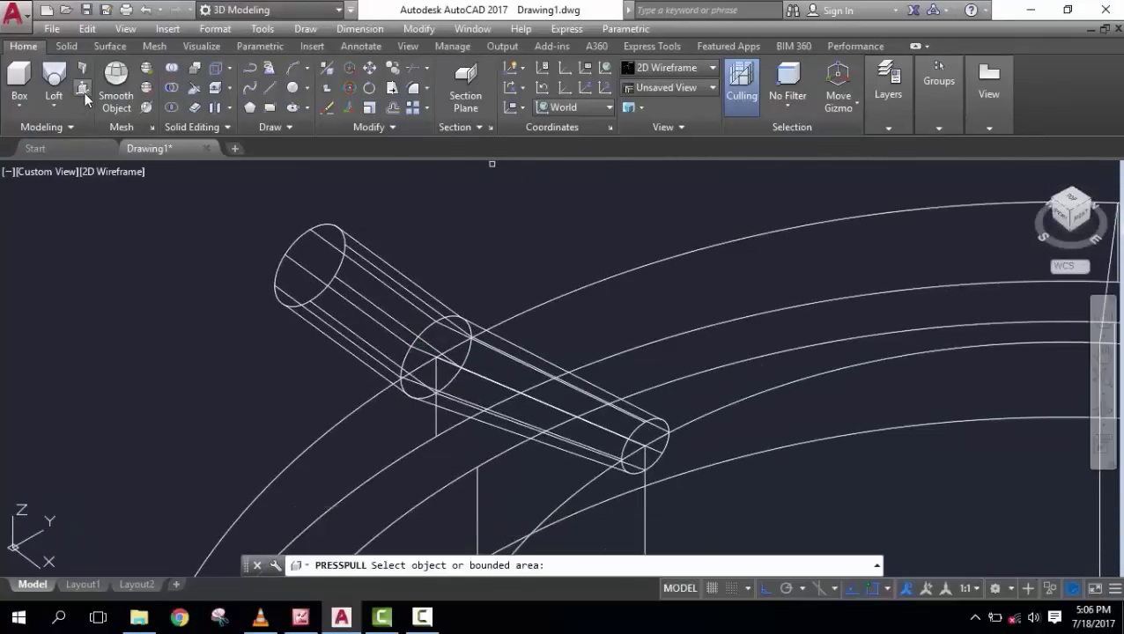
left_click(644, 446)
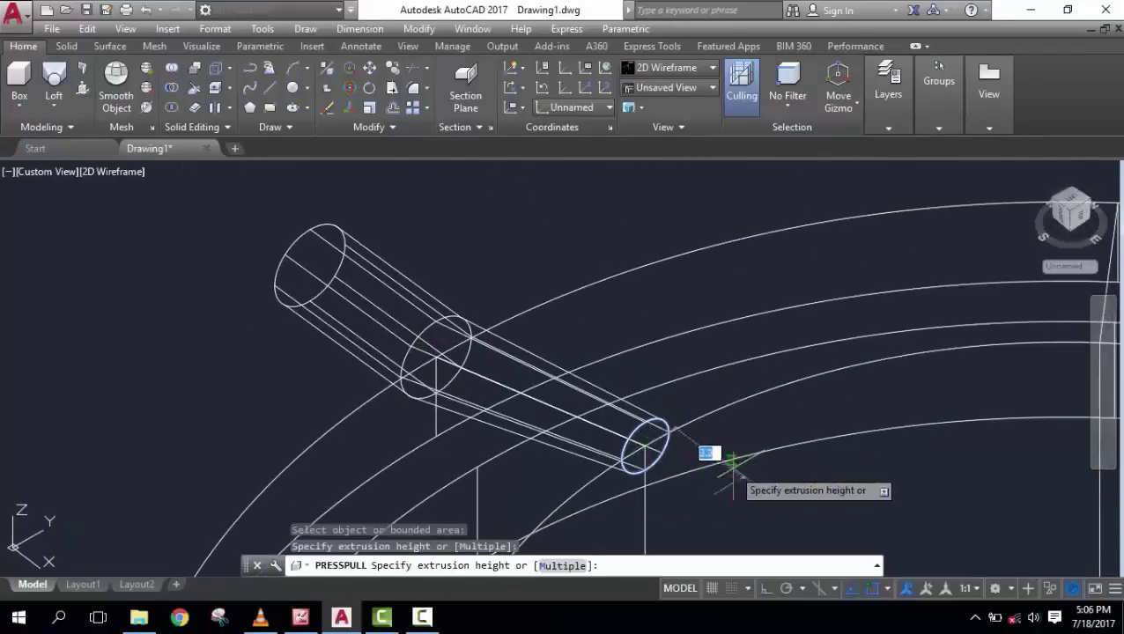
left_click(716, 459)
key("Escape")
key("ctrl+z")
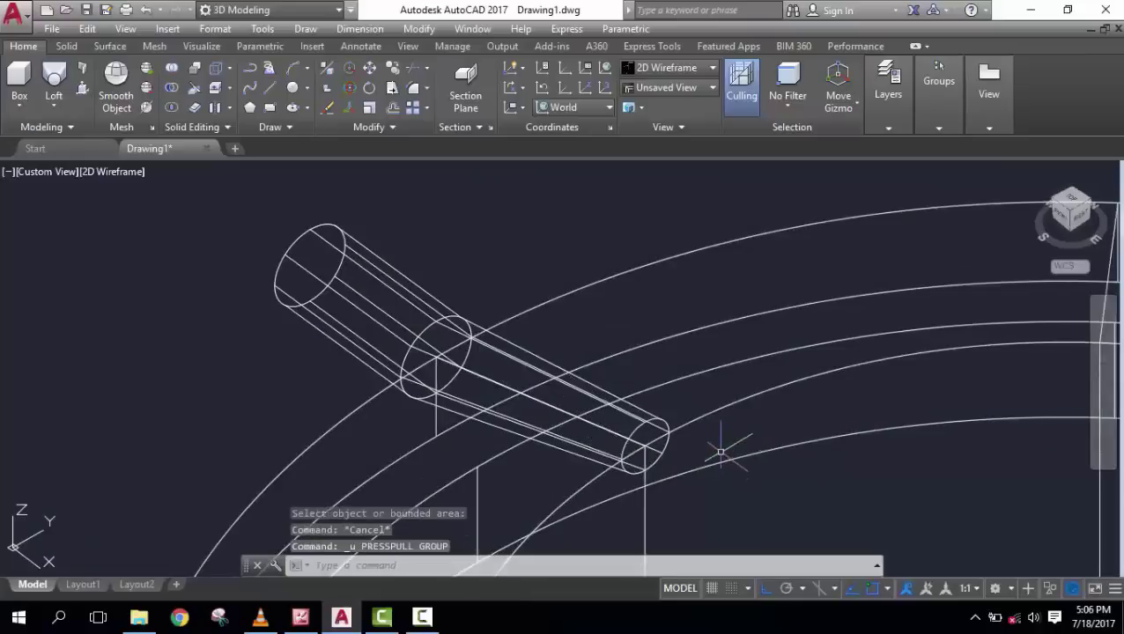
left_click(86, 89)
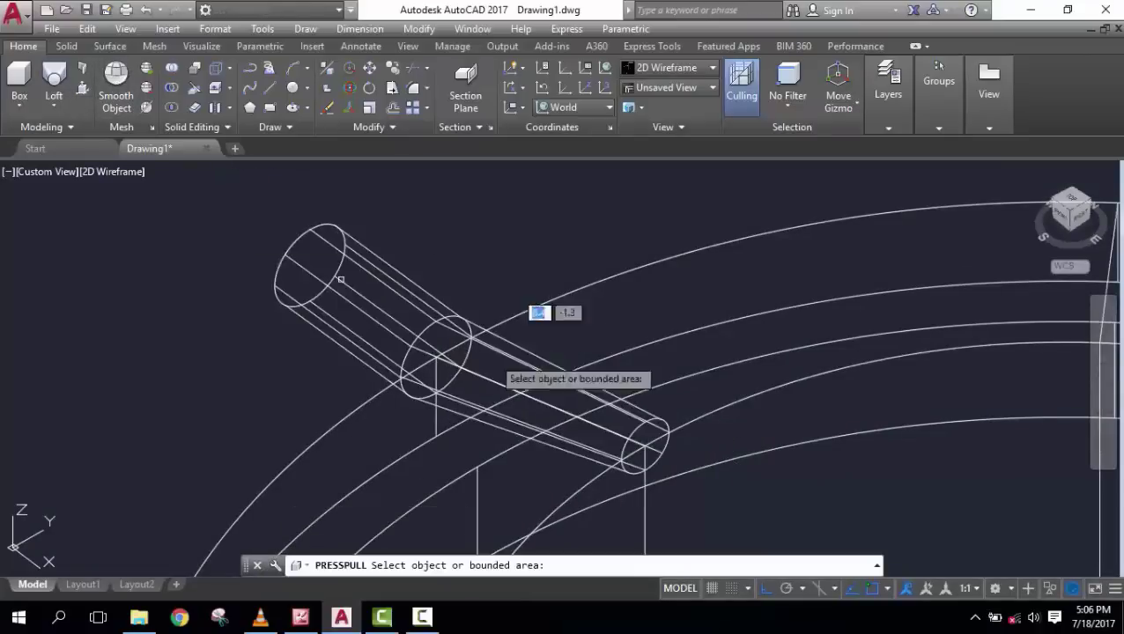
left_click(642, 445)
left_click(832, 488)
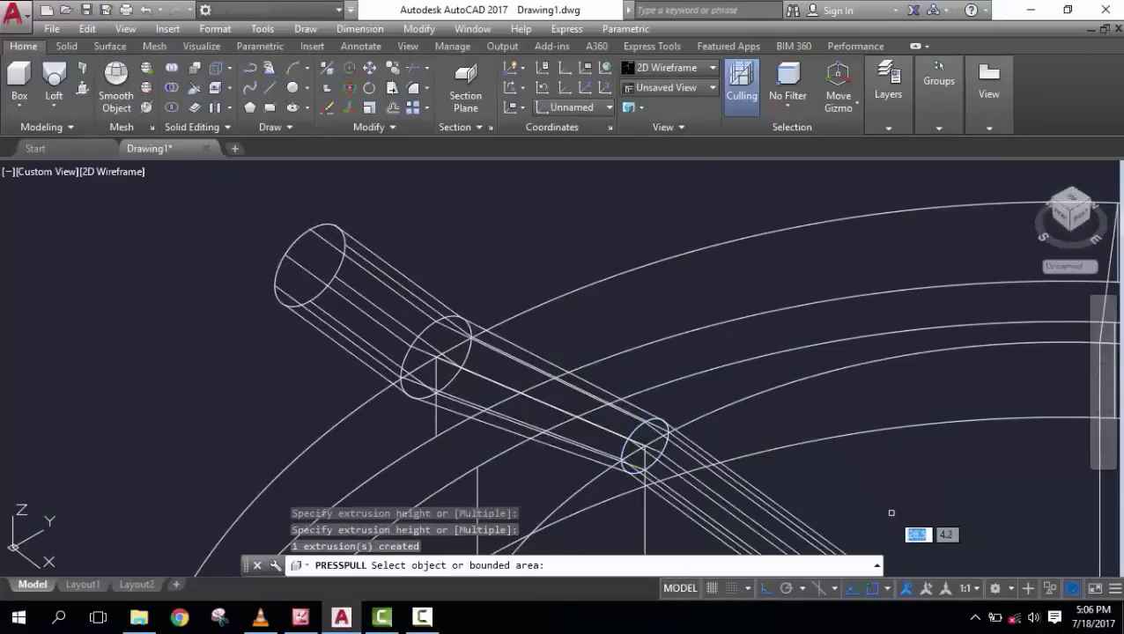
key("Escape")
key("Escape")
key("Escape")
scroll(841, 445, "down", 4)
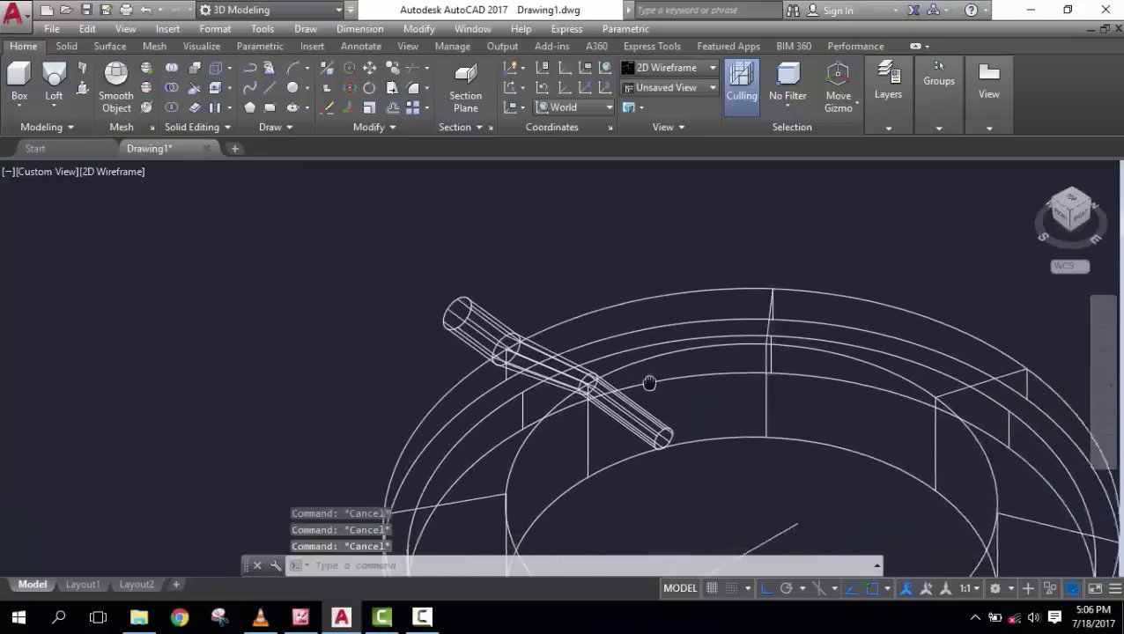
middle_click_drag(841, 445, 633, 373)
left_click(1070, 203)
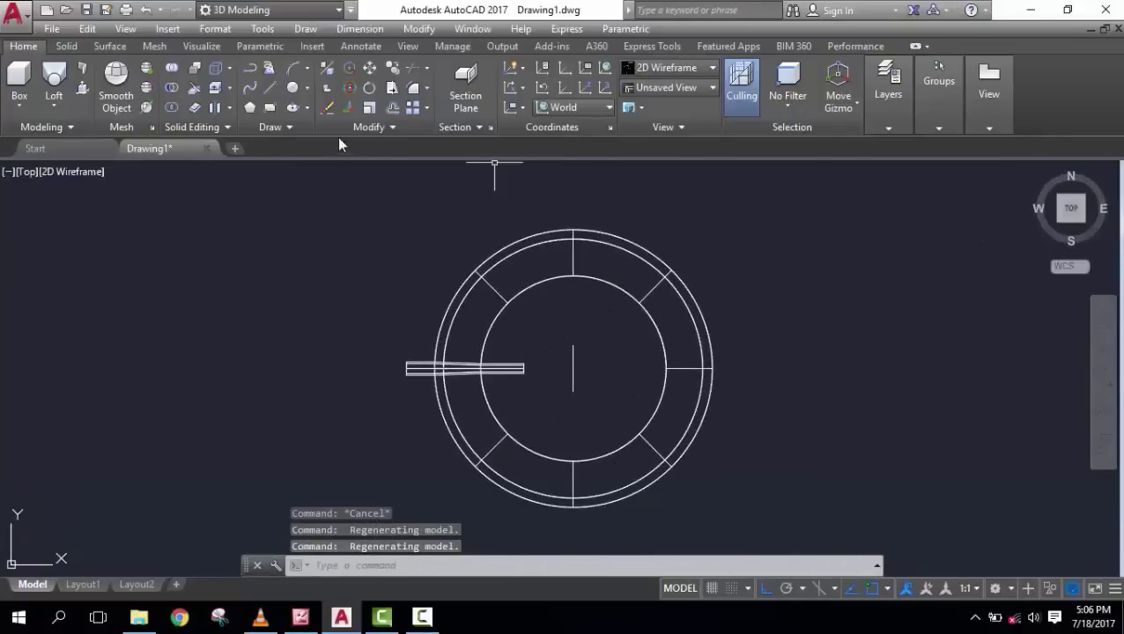
- Polar-array the rod about the ring centre into 36 items filling 360°
left_click(430, 108)
left_click(453, 195)
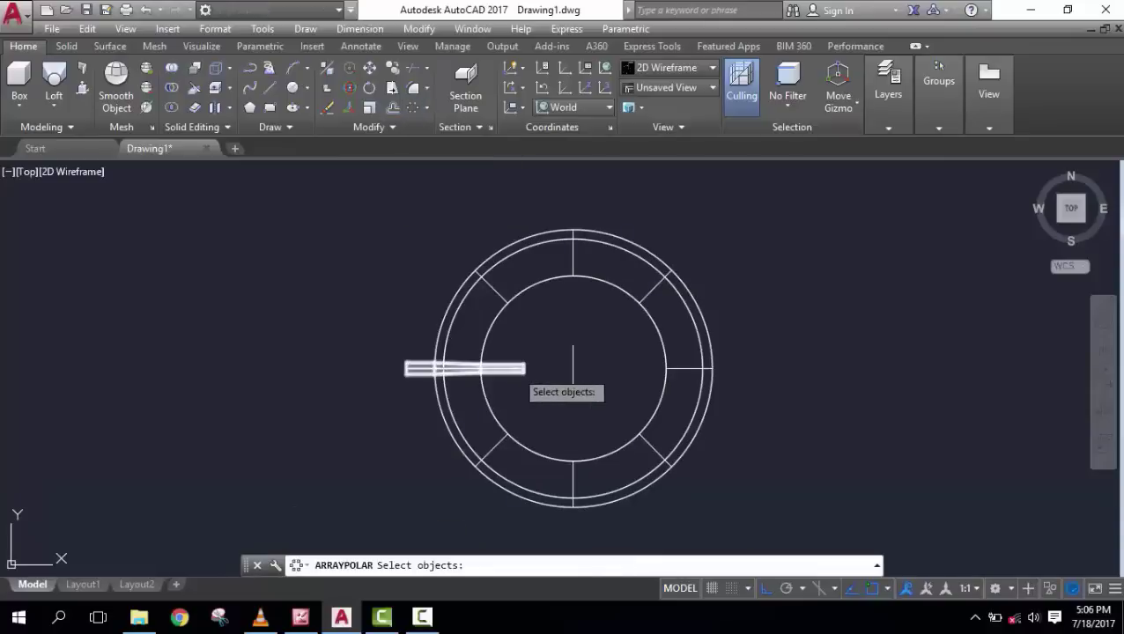
left_click(520, 369)
key("Return")
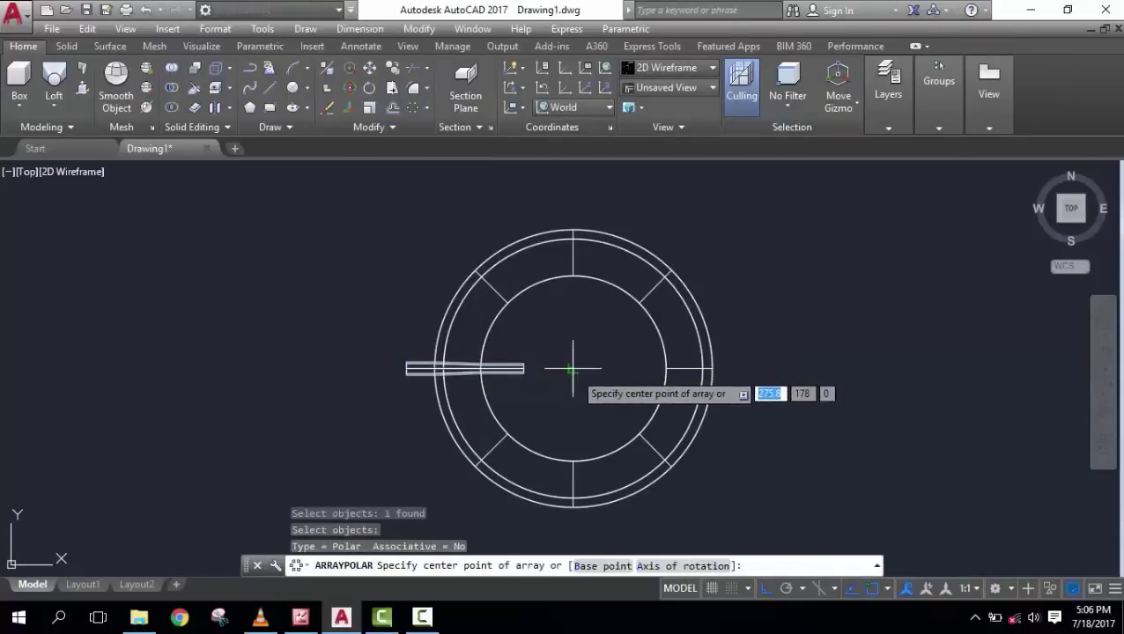
left_click(573, 368)
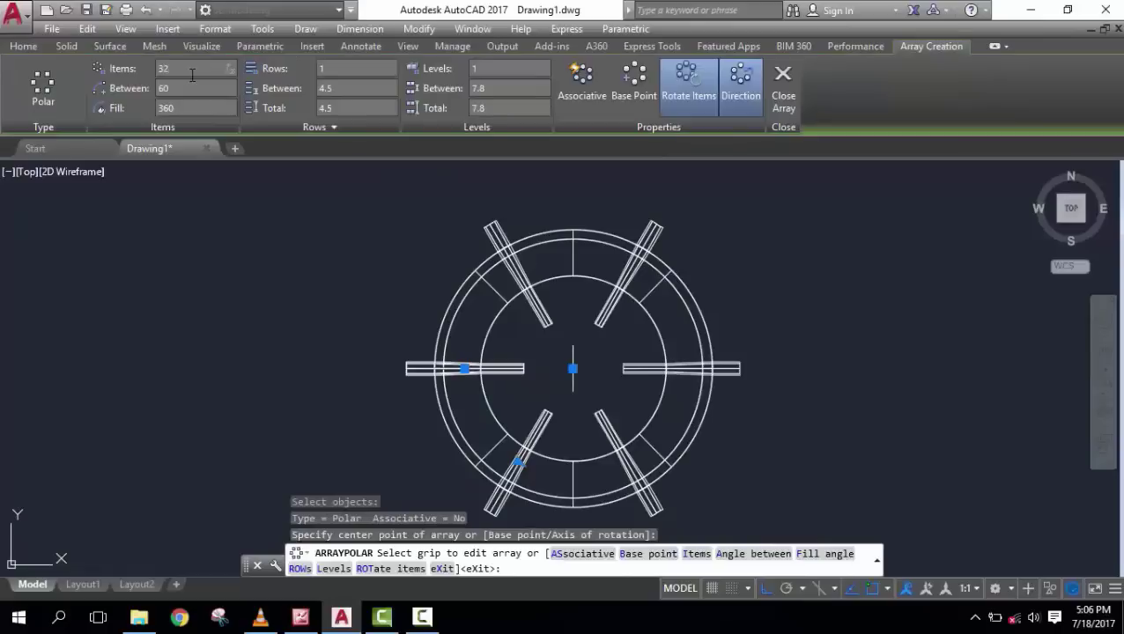
key("Return")
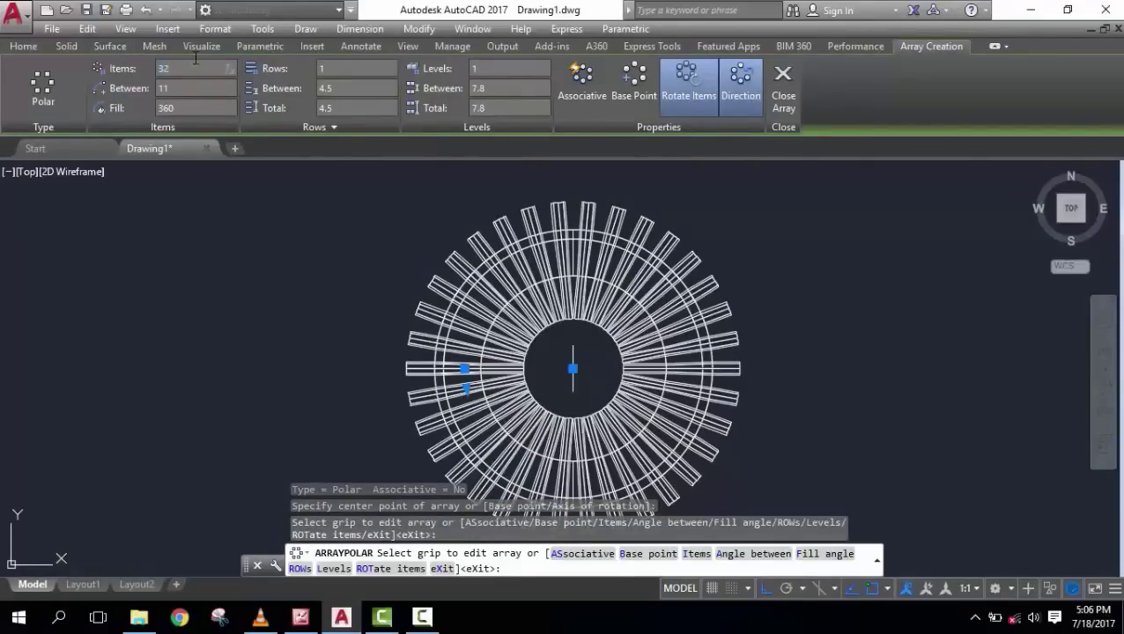
key("Return")
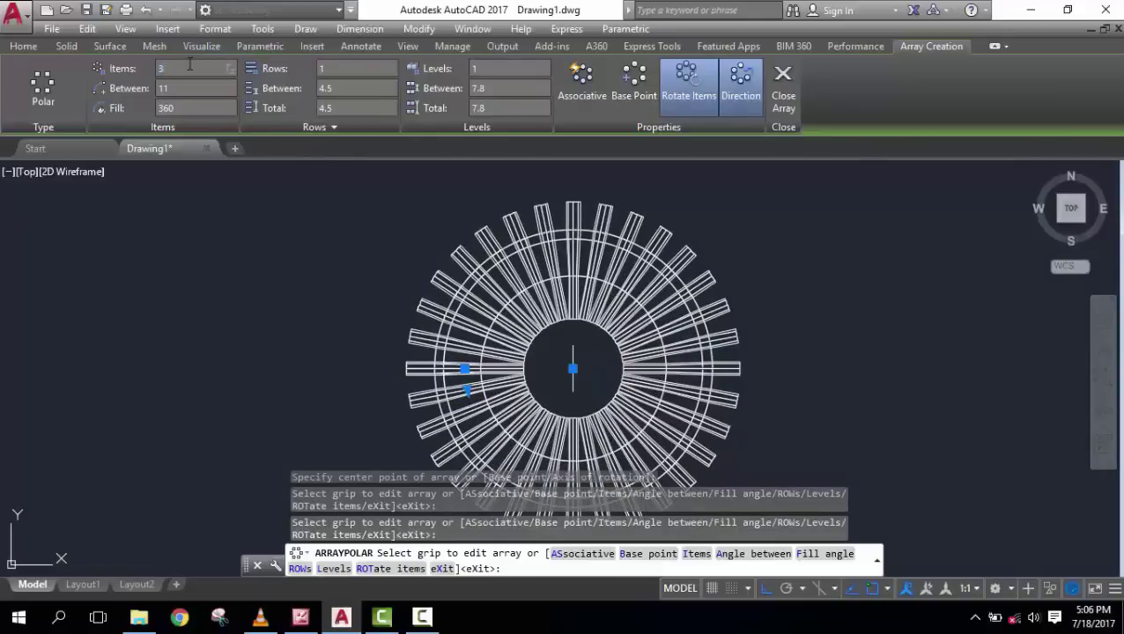
type("4")
type("36")
key("Return")
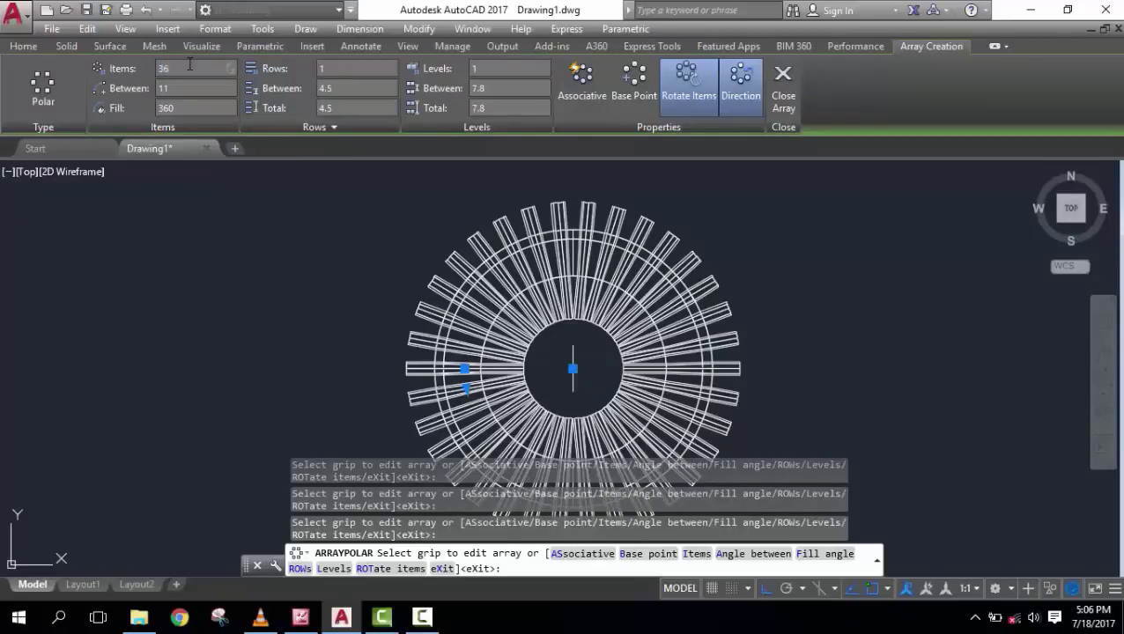
key("Return")
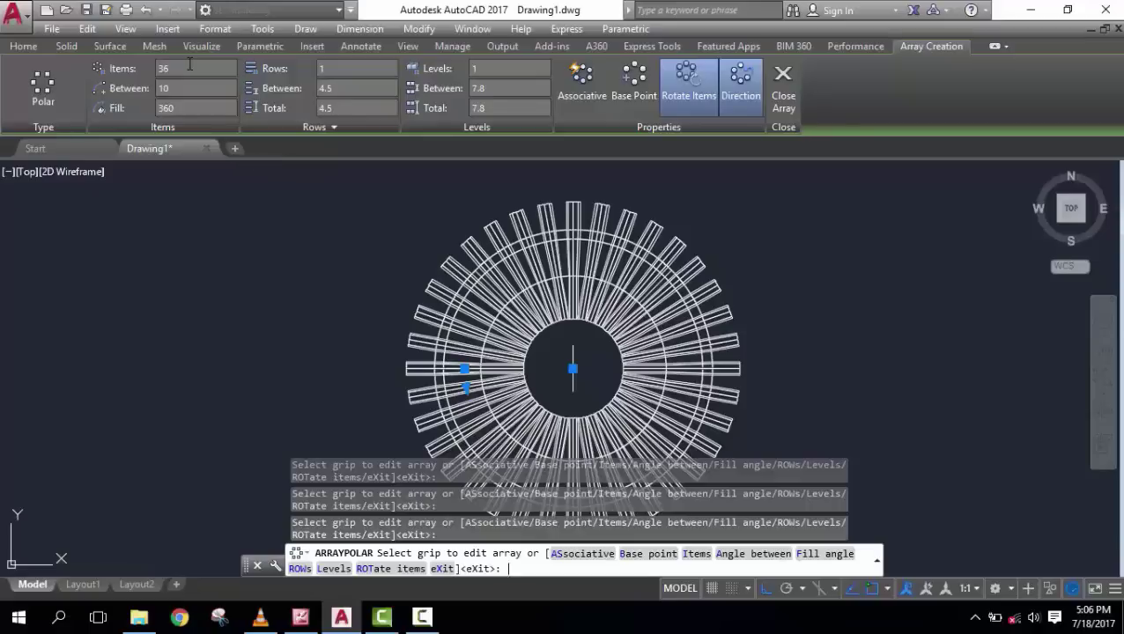
key("Return")
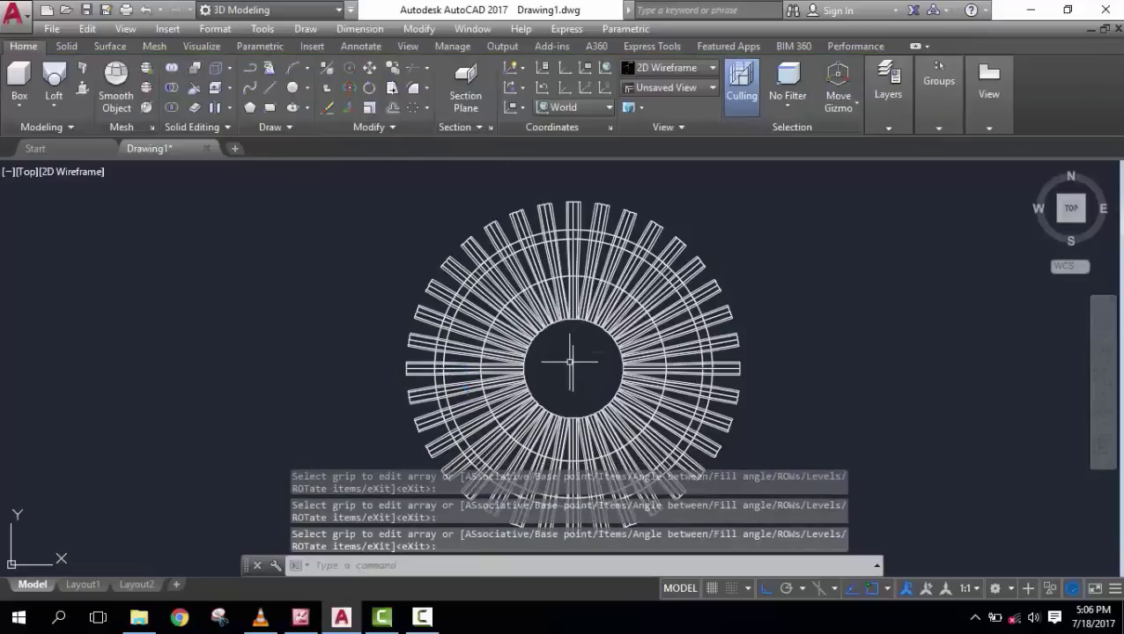
- Erase the leftover central axis line with E and tilt the view into 3D
type("e")
key("Return")
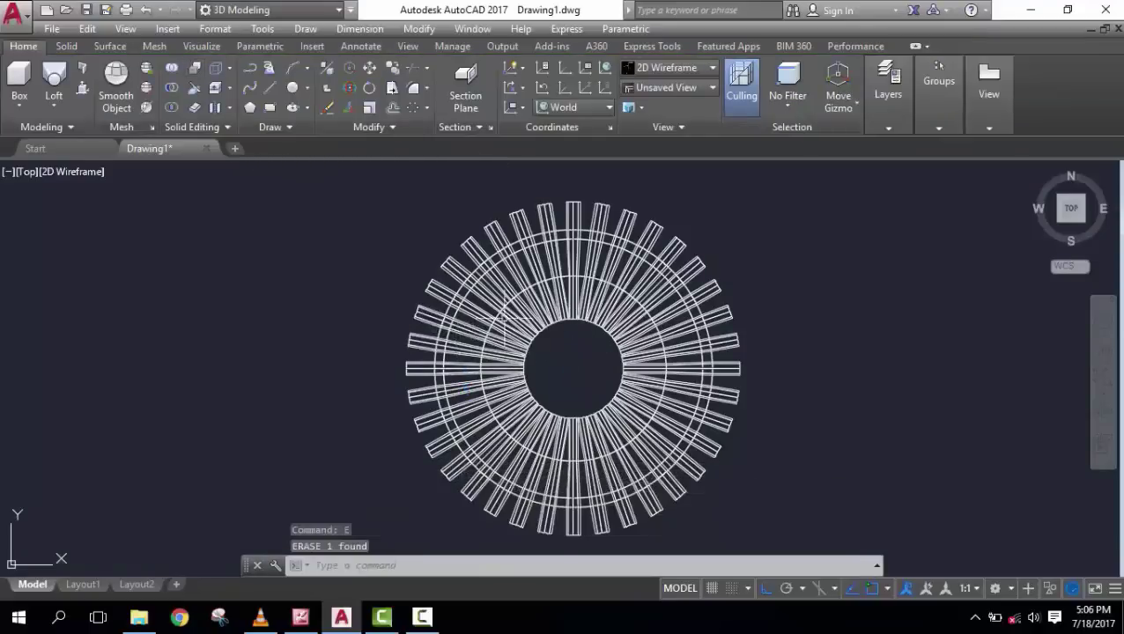
mouse_move(1071, 208)
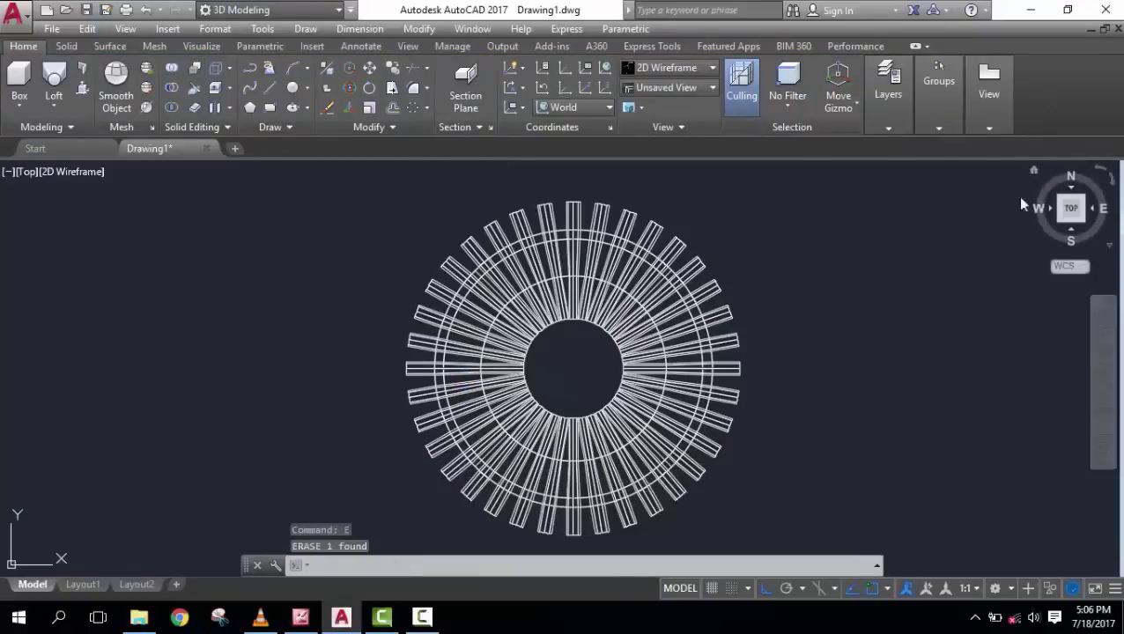
left_click_drag(1022, 205, 821, 379)
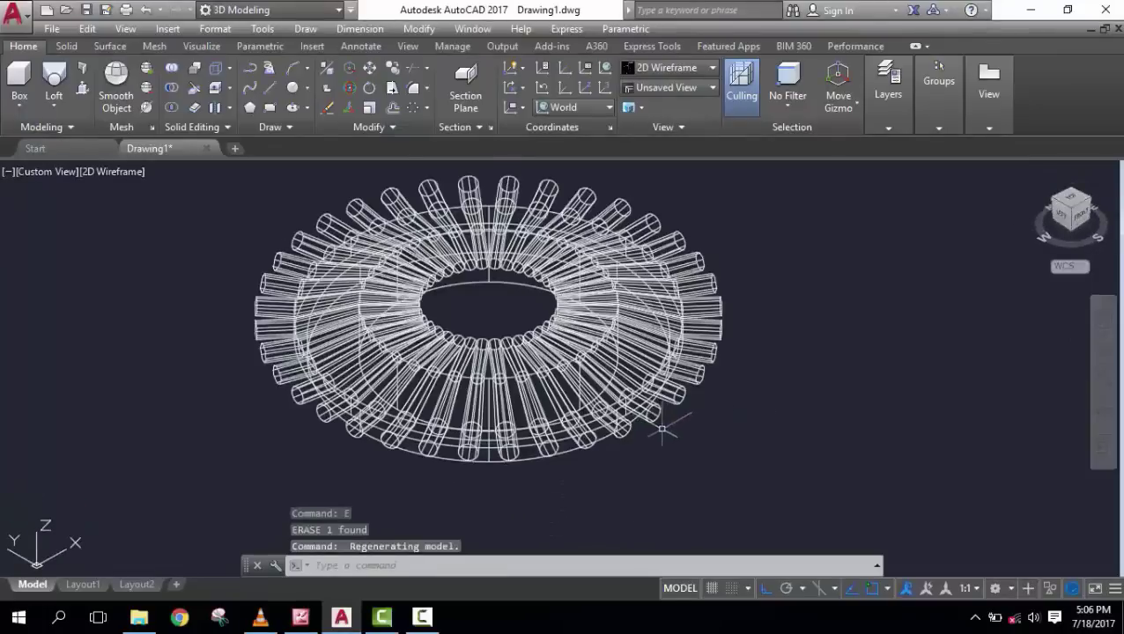
- Switch the viewport visual style to Realistic
left_click(127, 171)
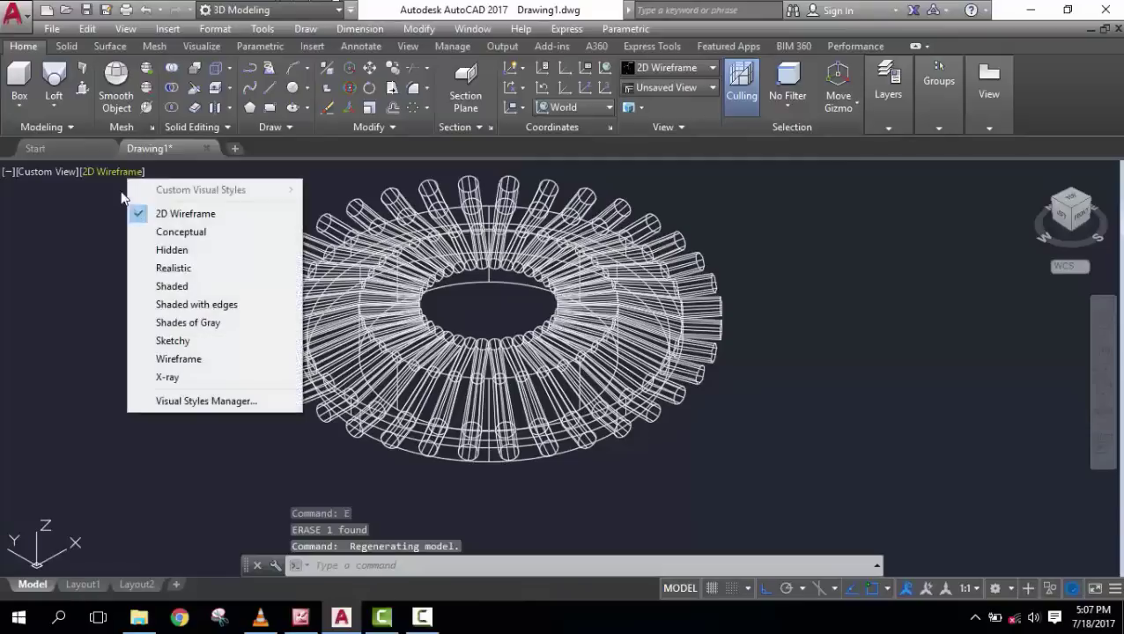
left_click(212, 266)
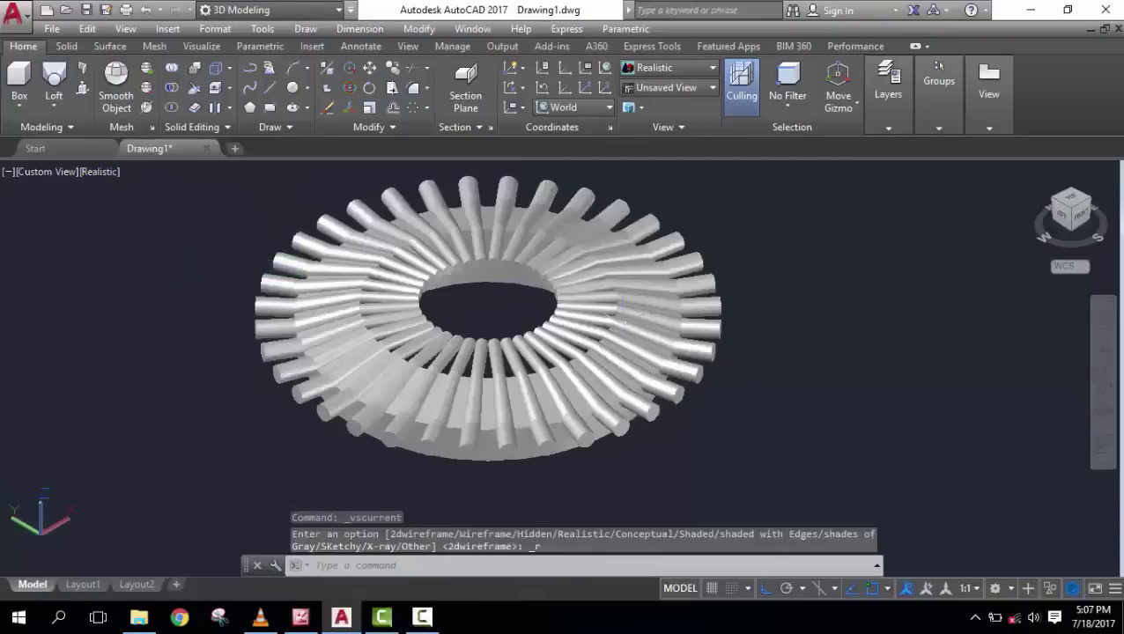
left_click(1106, 416)
- Subtract all the arrayed cylinders from the ring, then orbit to inspect the grooves
mouse_move(822, 432)
left_mouse_down()
mouse_move(674, 384)
mouse_move(780, 437)
mouse_move(715, 364)
left_mouse_up()
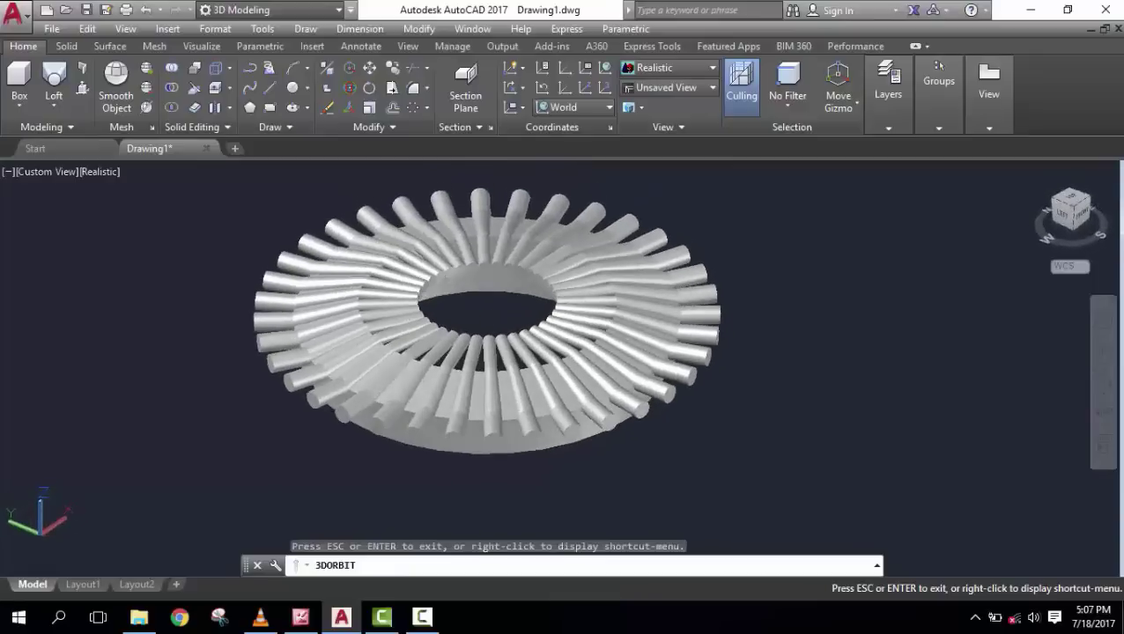
key("Escape")
key("Escape")
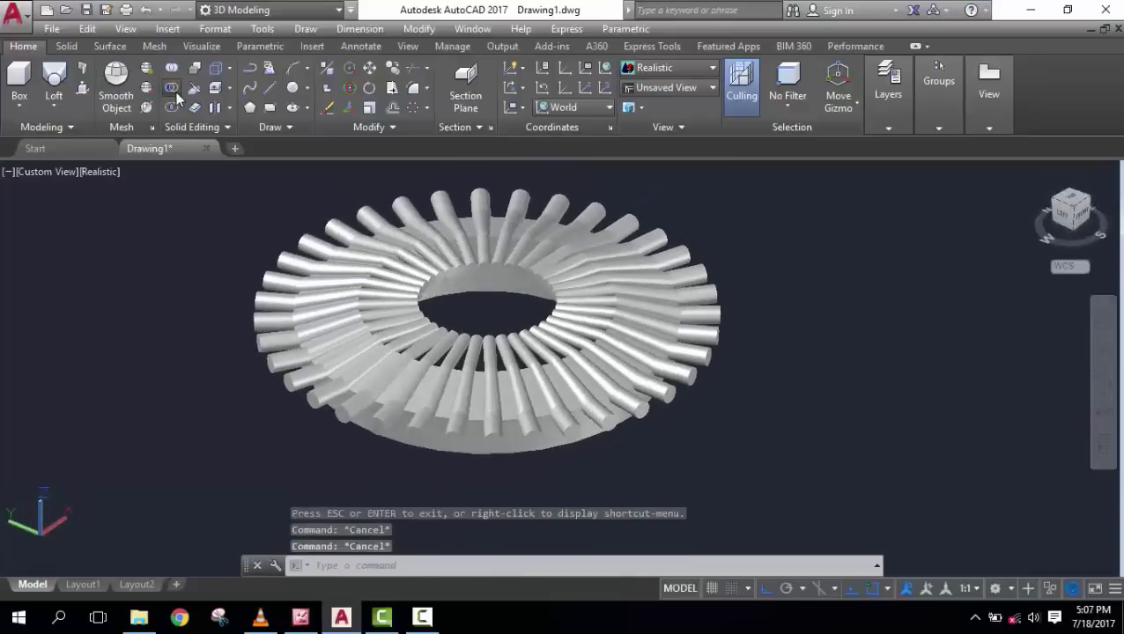
left_click(173, 89)
left_click(545, 449)
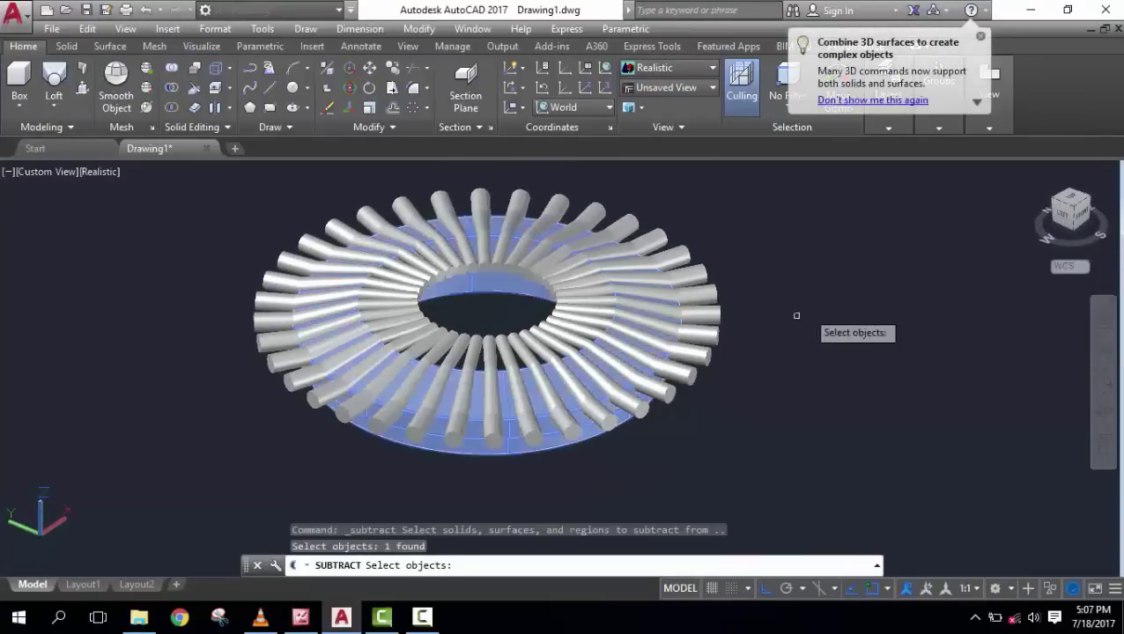
key("Return")
left_click(760, 461)
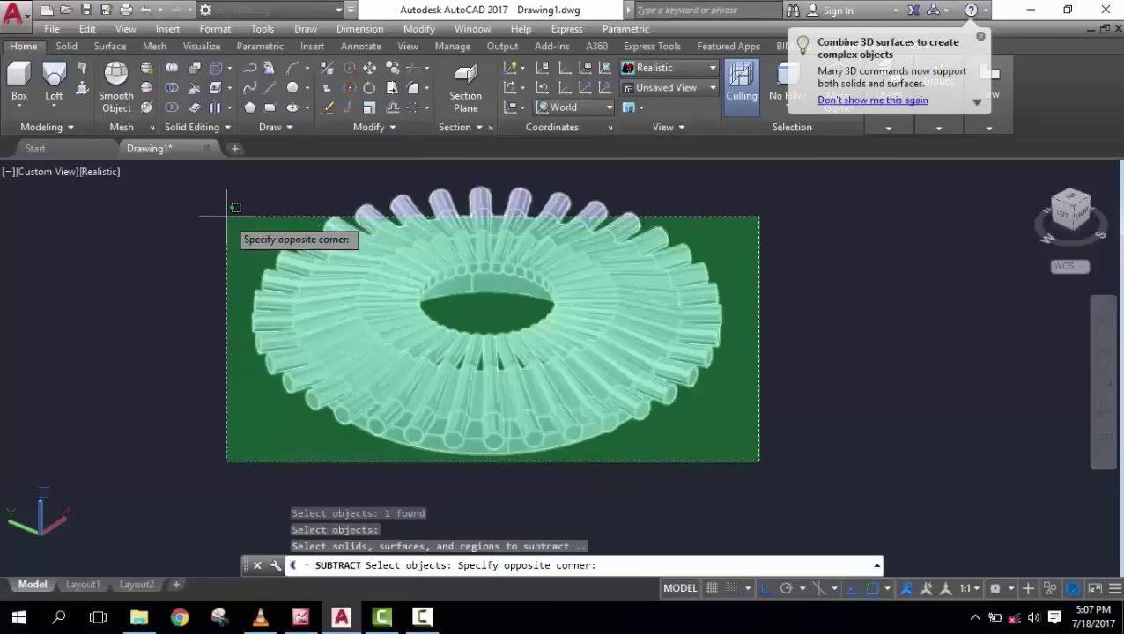
left_click(226, 217)
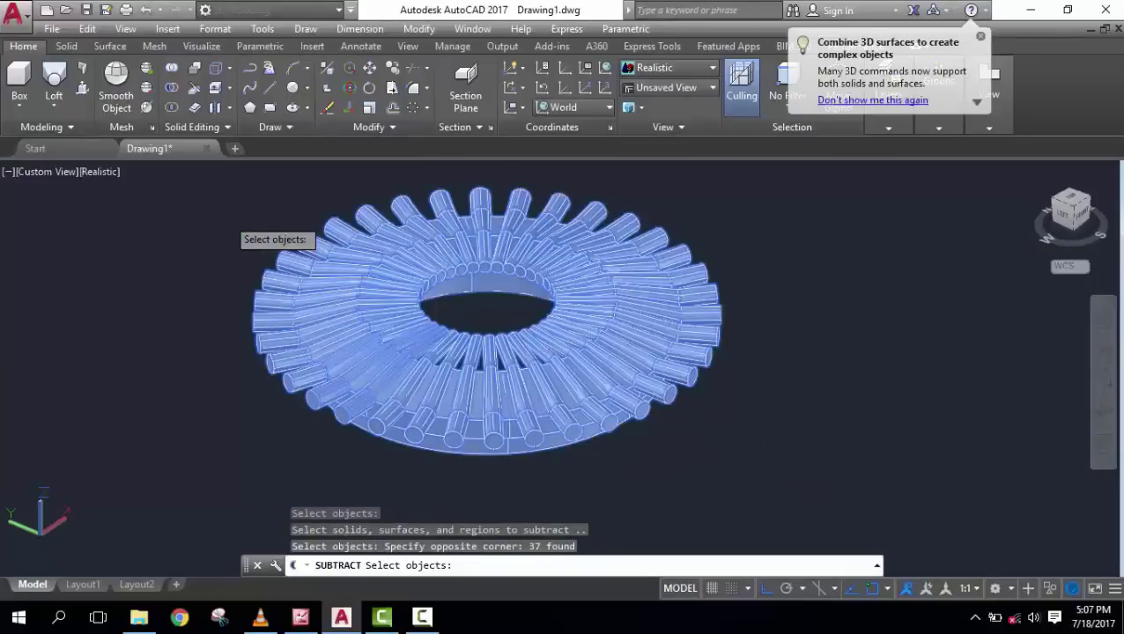
key("Return")
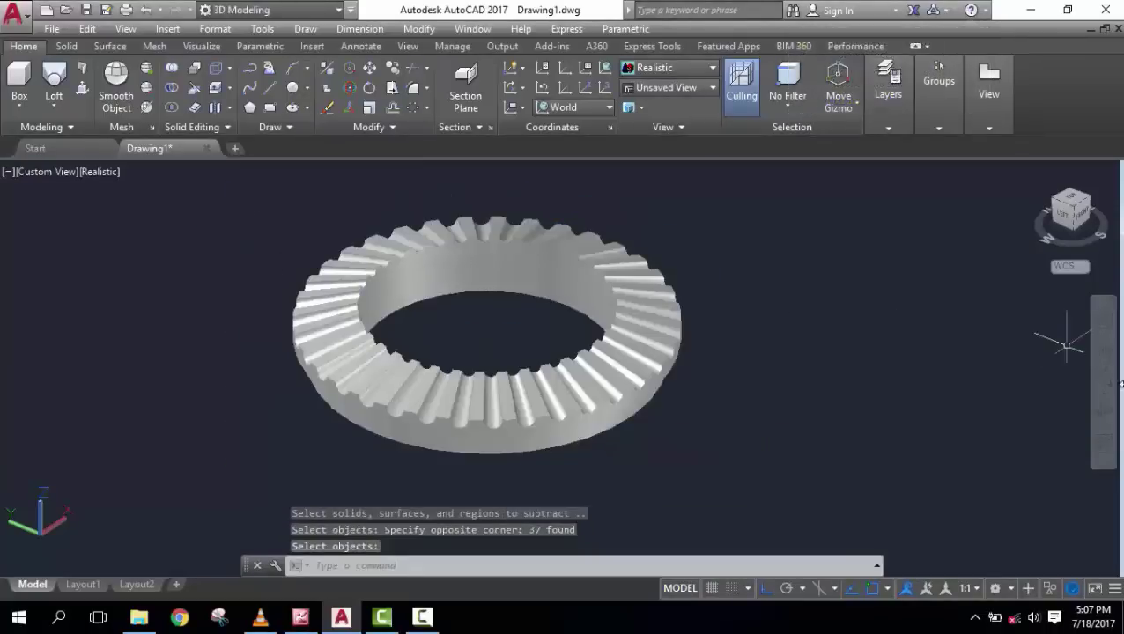
left_click(1104, 411)
mouse_move(663, 424)
left_mouse_down()
mouse_move(763, 460)
mouse_move(808, 424)
mouse_move(725, 396)
mouse_move(555, 396)
left_mouse_up()
key("Escape")
key("Escape")
key("Escape")
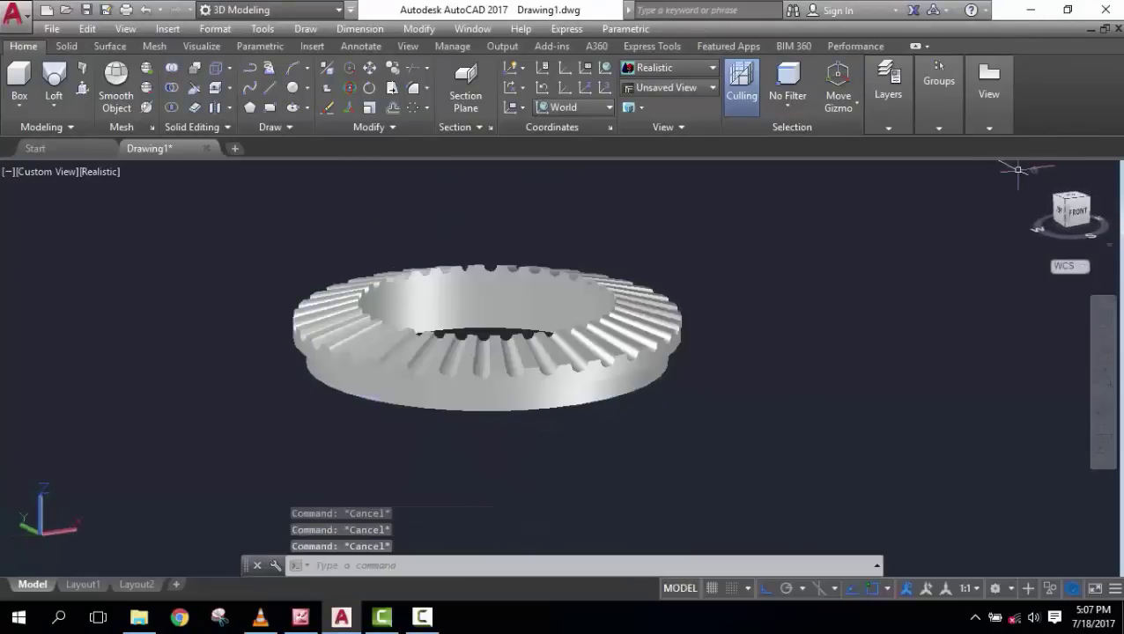
left_click(1034, 172)
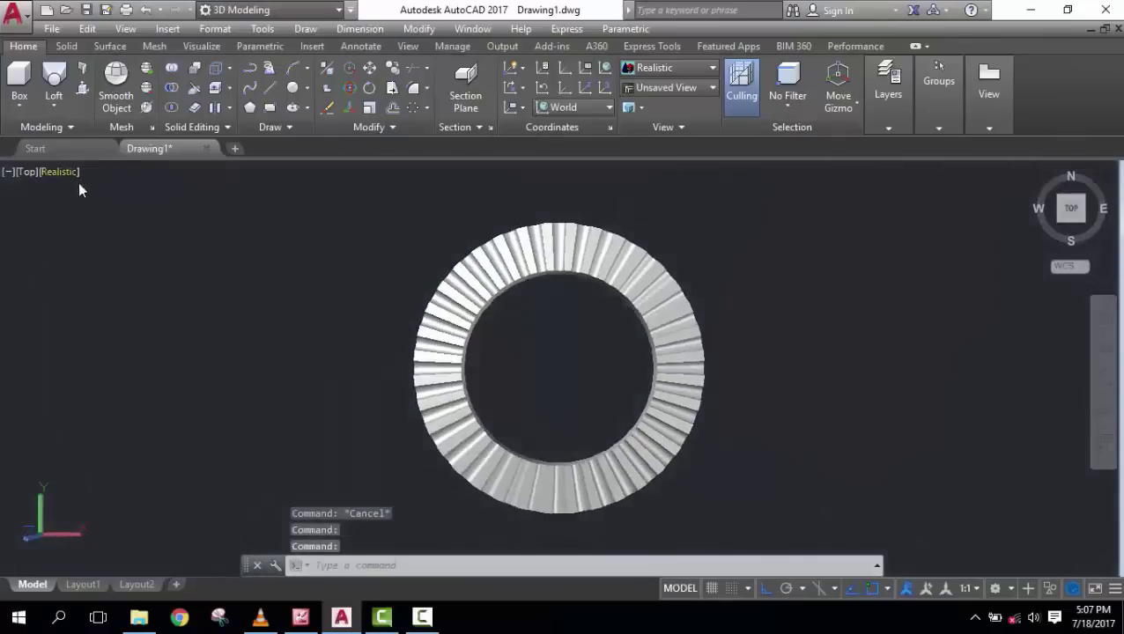
- Switch the display to 2D Wireframe and pan the ring aside
left_click(56, 172)
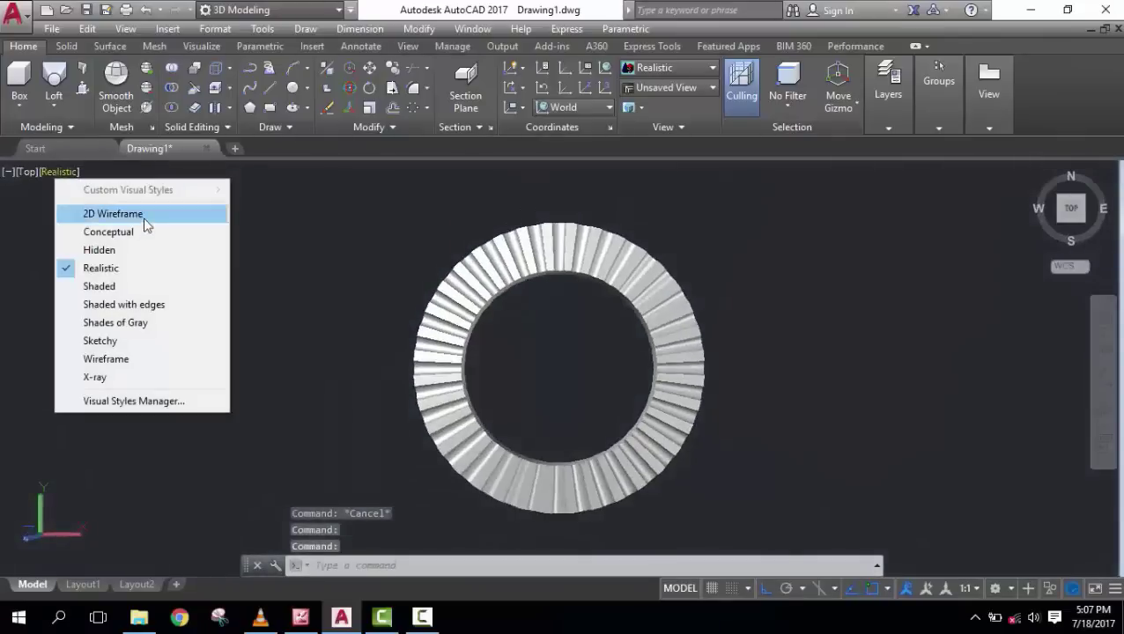
left_click(143, 214)
middle_click_drag(783, 296, 546, 274)
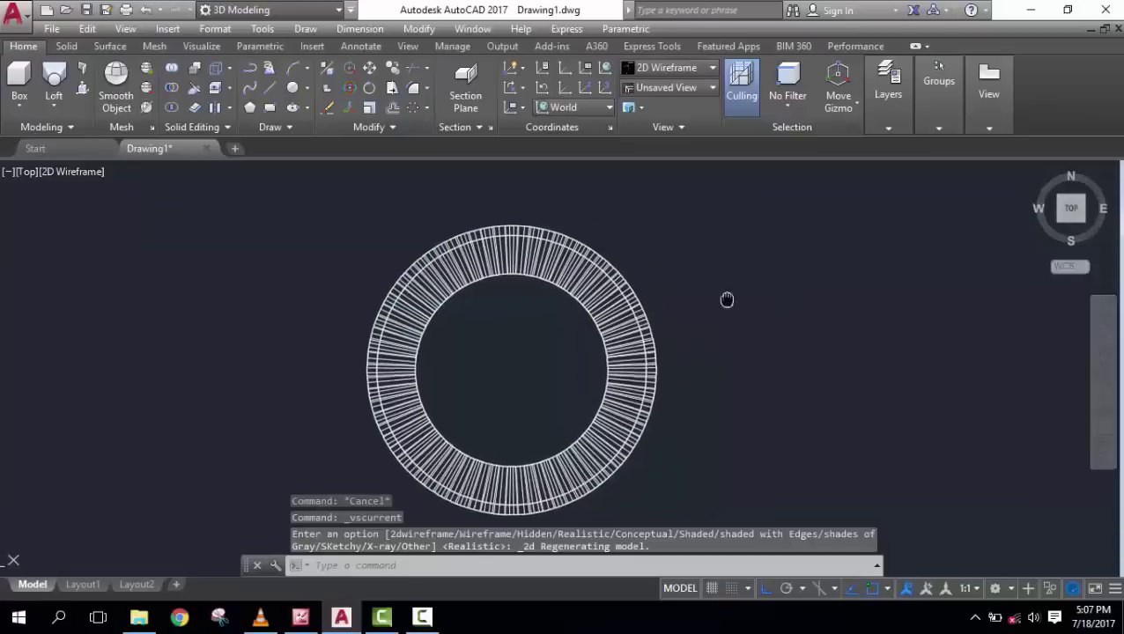
- Draw concentric circles of radius 1.5 and 1 to the right of the ring
left_click(292, 88)
left_click(633, 342)
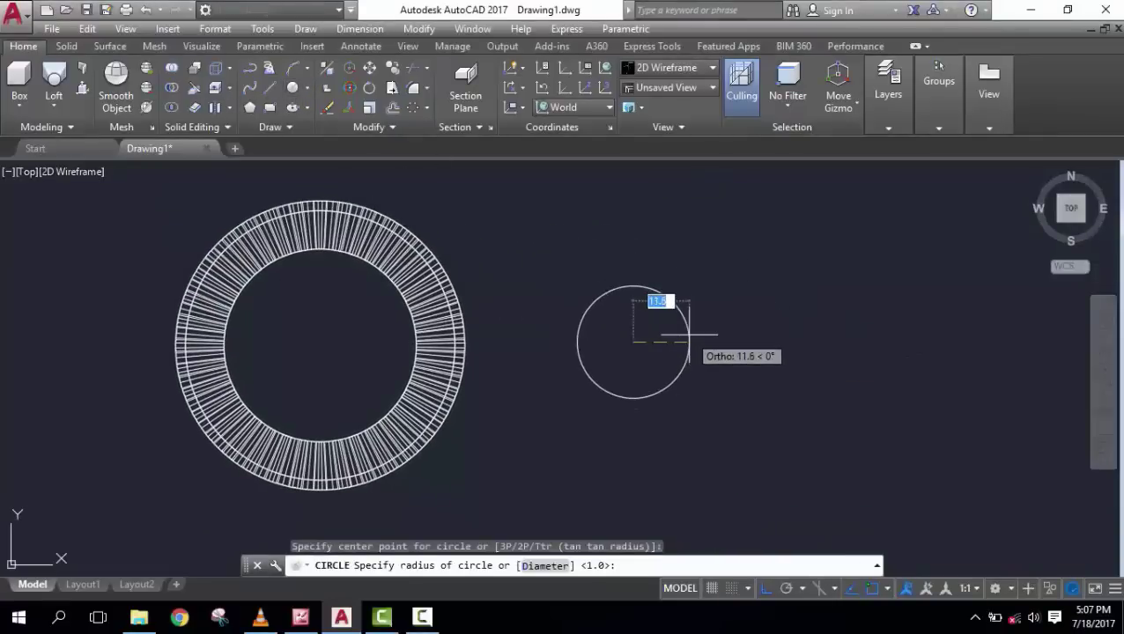
type("1")
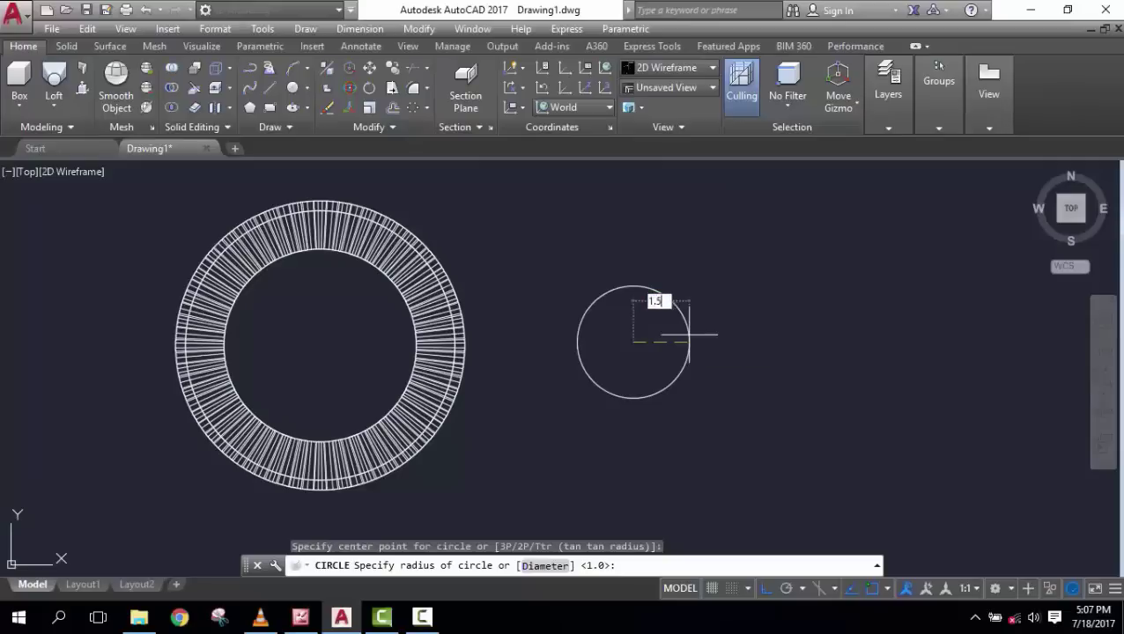
key("Return")
scroll(633, 342, "up", 4)
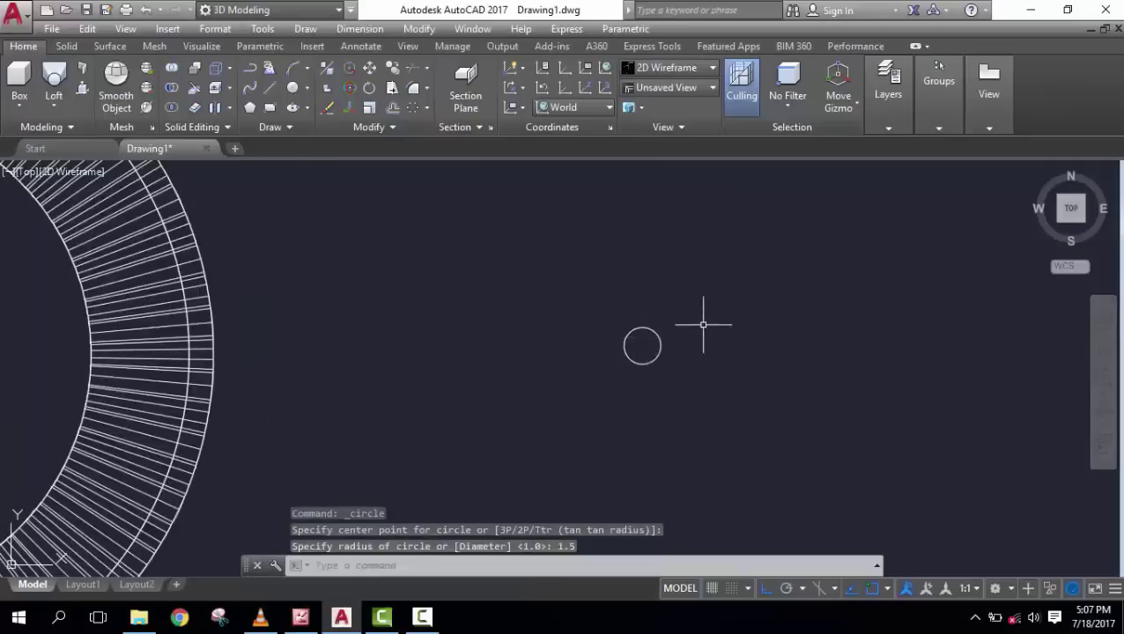
key("Return")
left_click(642, 346)
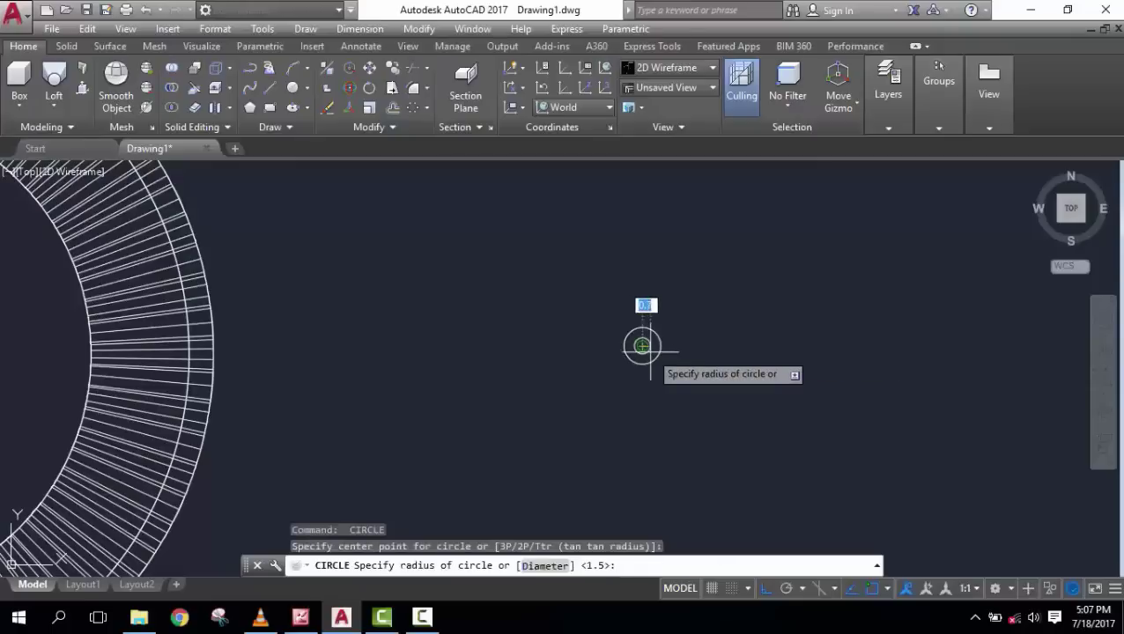
type("1")
key("Return")
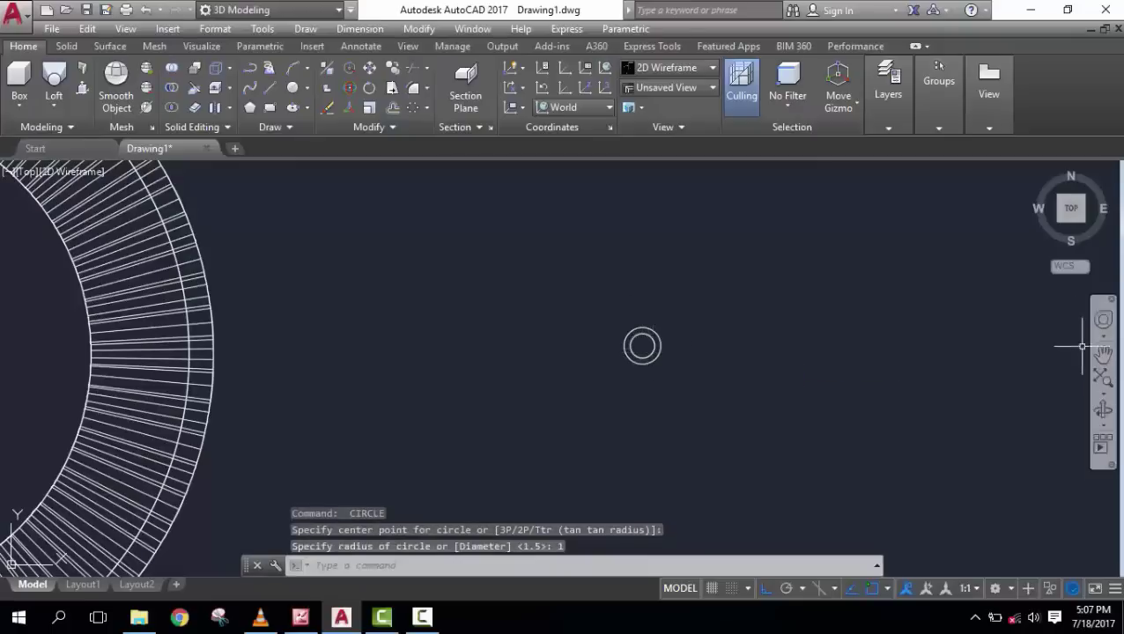
- Move the radius-1 circle 10 units up along Z
left_click(1035, 170)
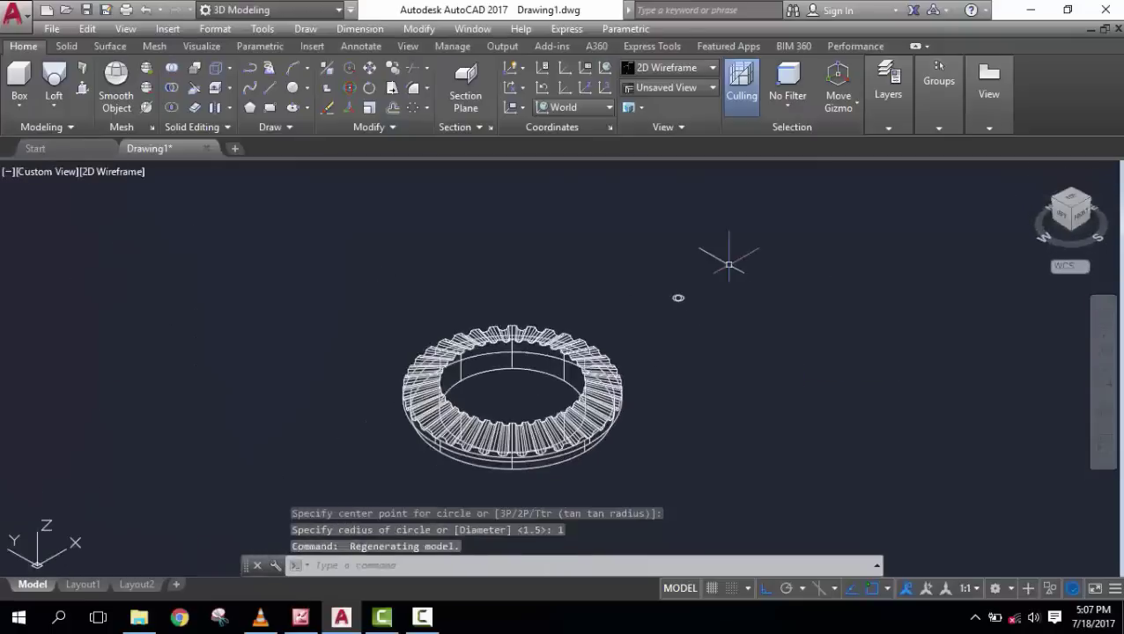
left_click(568, 351)
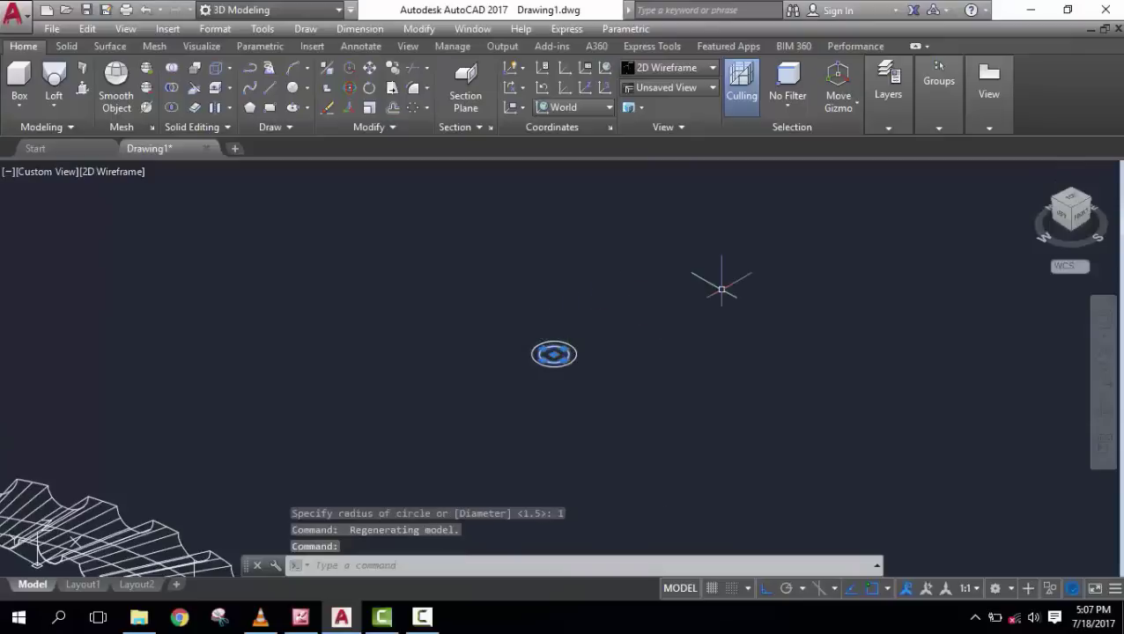
type("m")
key("Return")
left_click(781, 400)
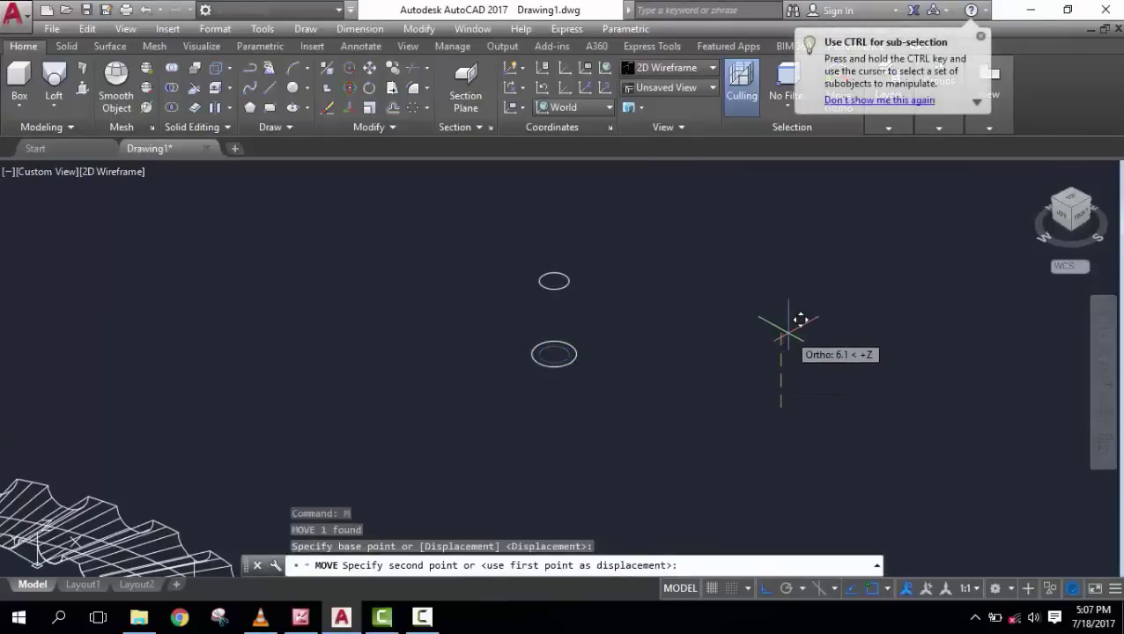
type("10")
key("Return")
- Loft a tapered tube between the raised small circle and the lower circle
left_click(939, 128)
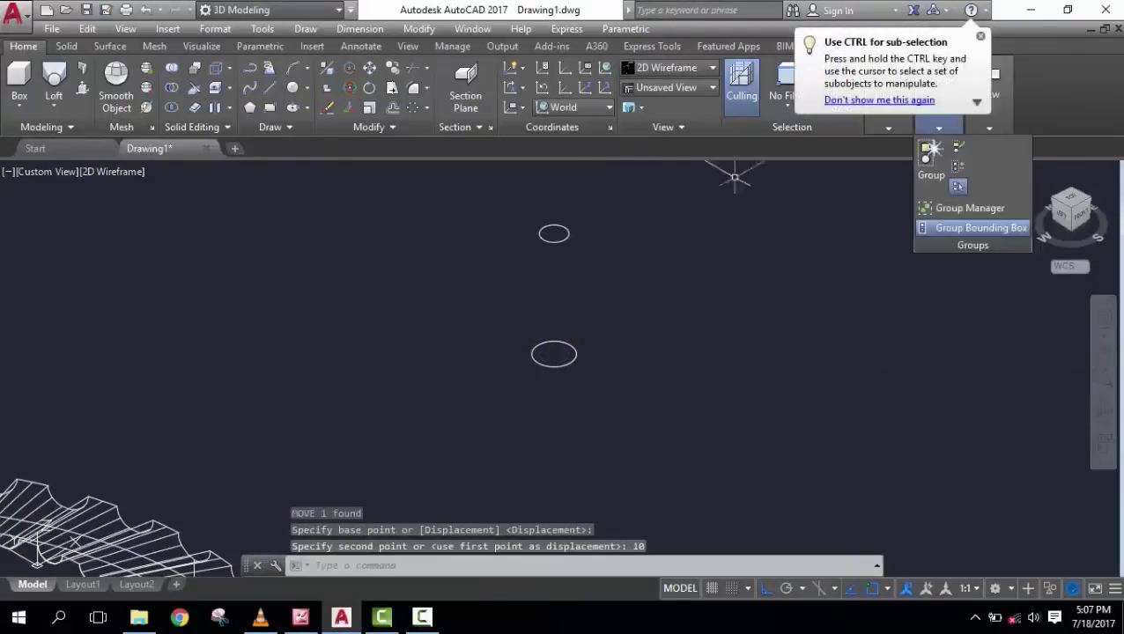
left_click(54, 81)
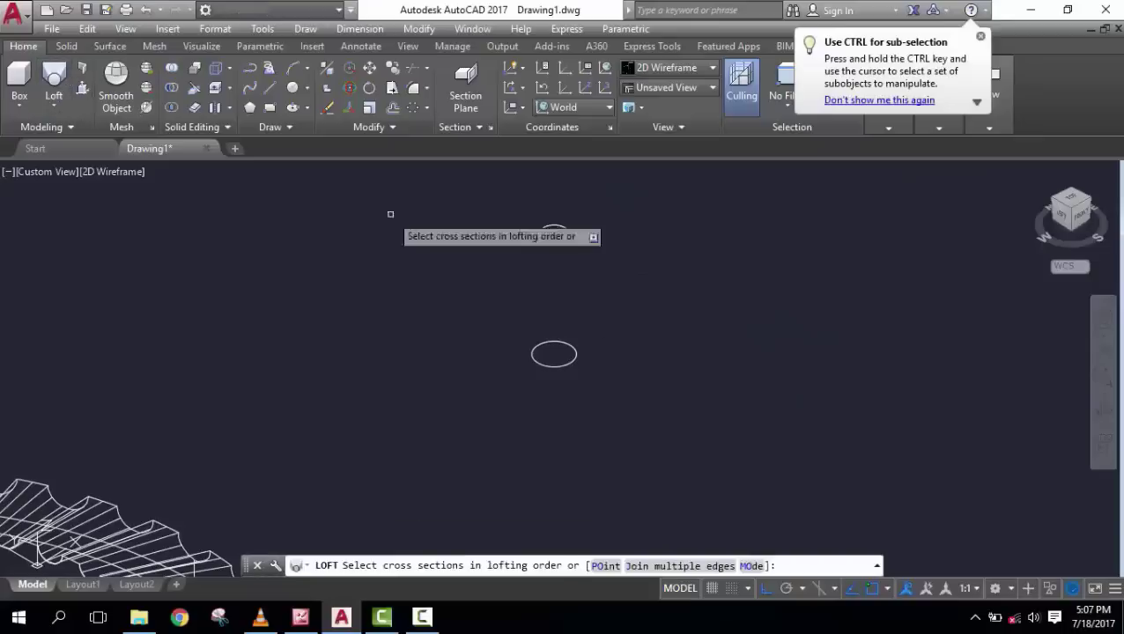
left_click(573, 345)
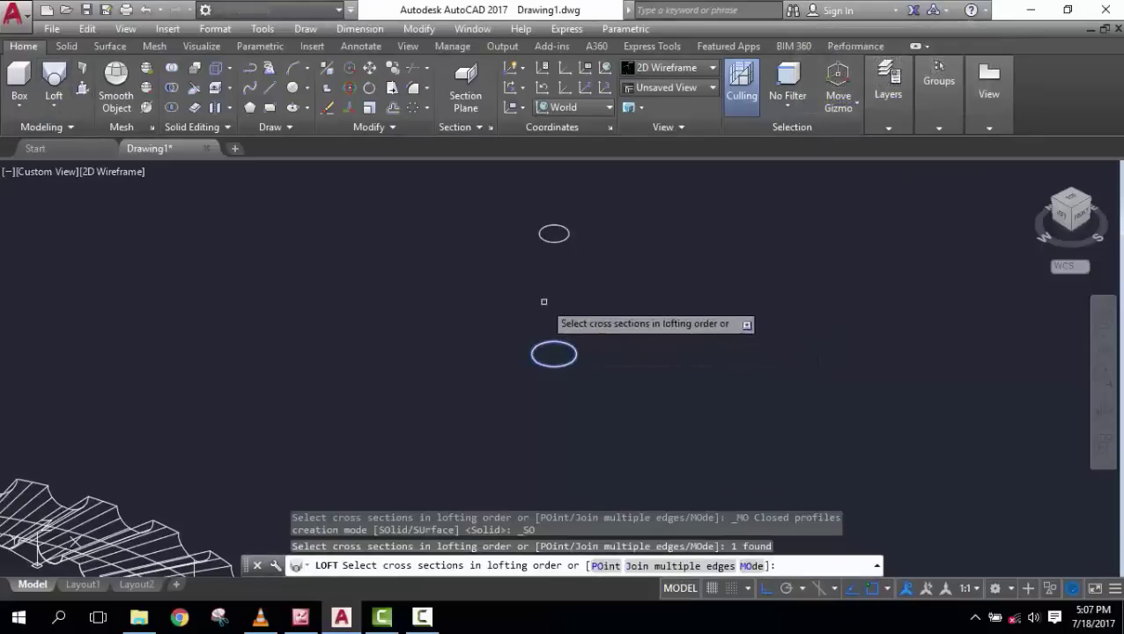
left_click(568, 235)
key("Return")
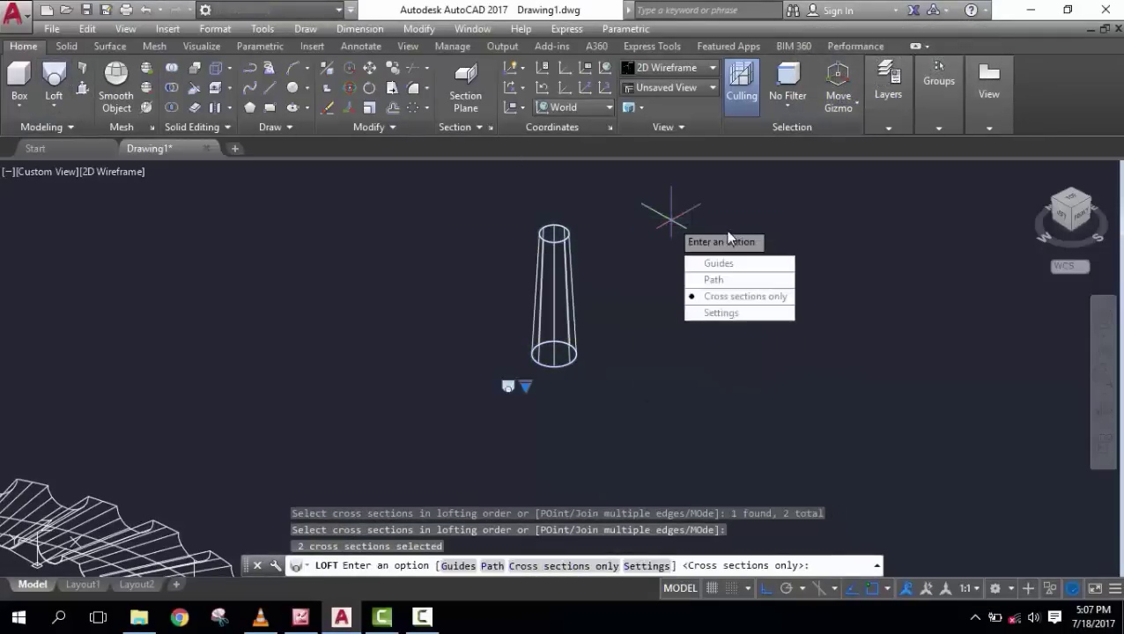
key("Return")
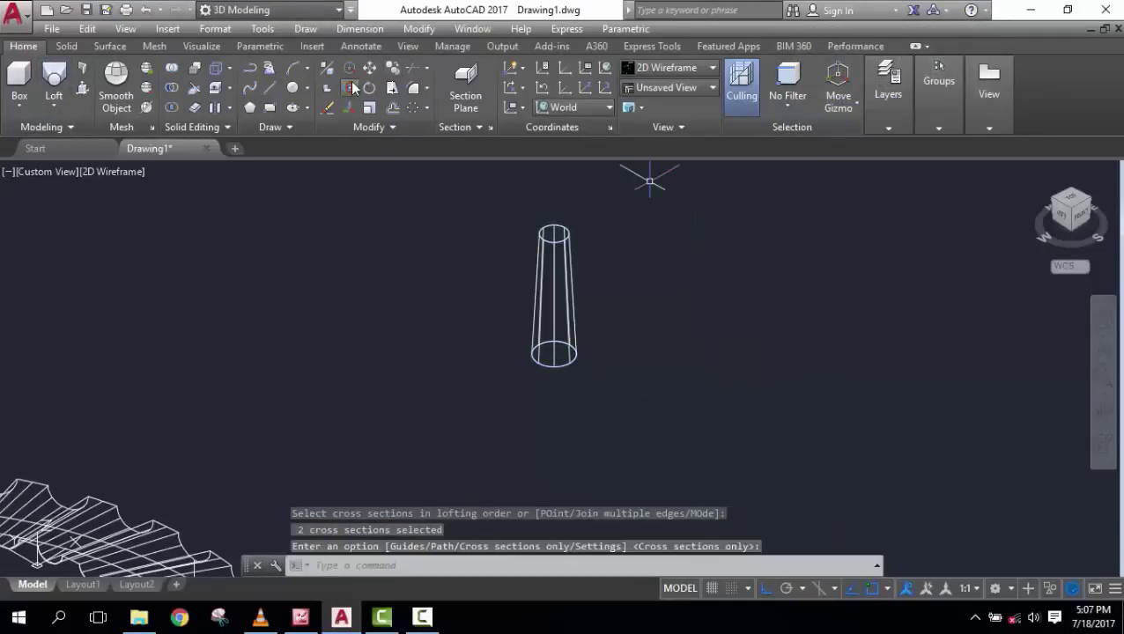
- Tilt the tapered tube -15° with 3DROTATE and view it from Top
type("3r")
key("Return")
left_click(574, 269)
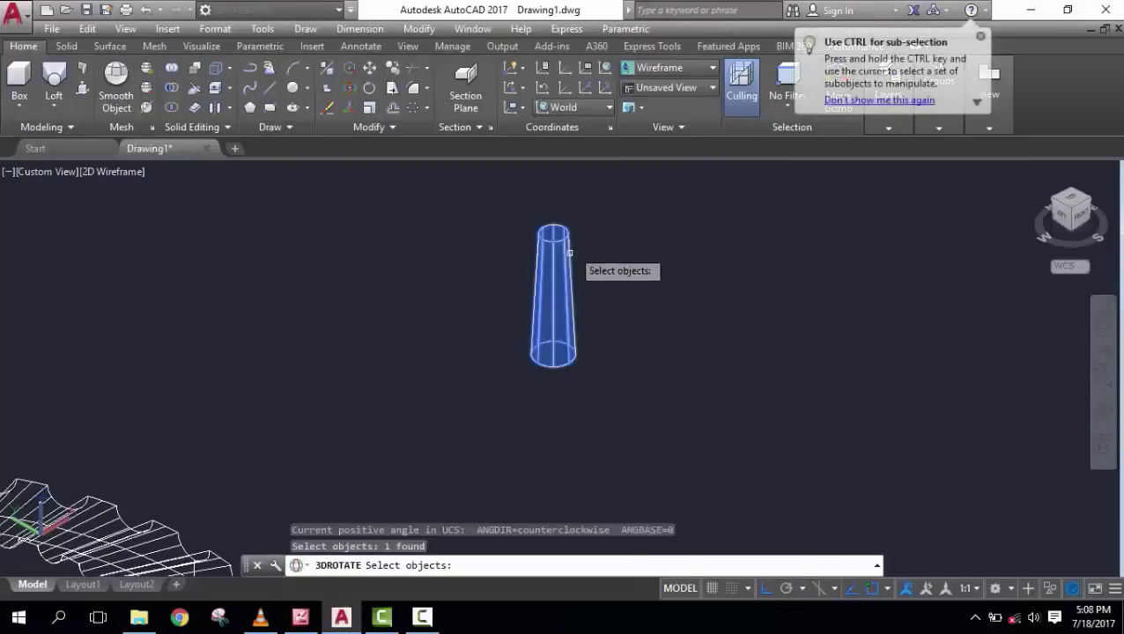
key("Return")
left_click(580, 248)
type("-15")
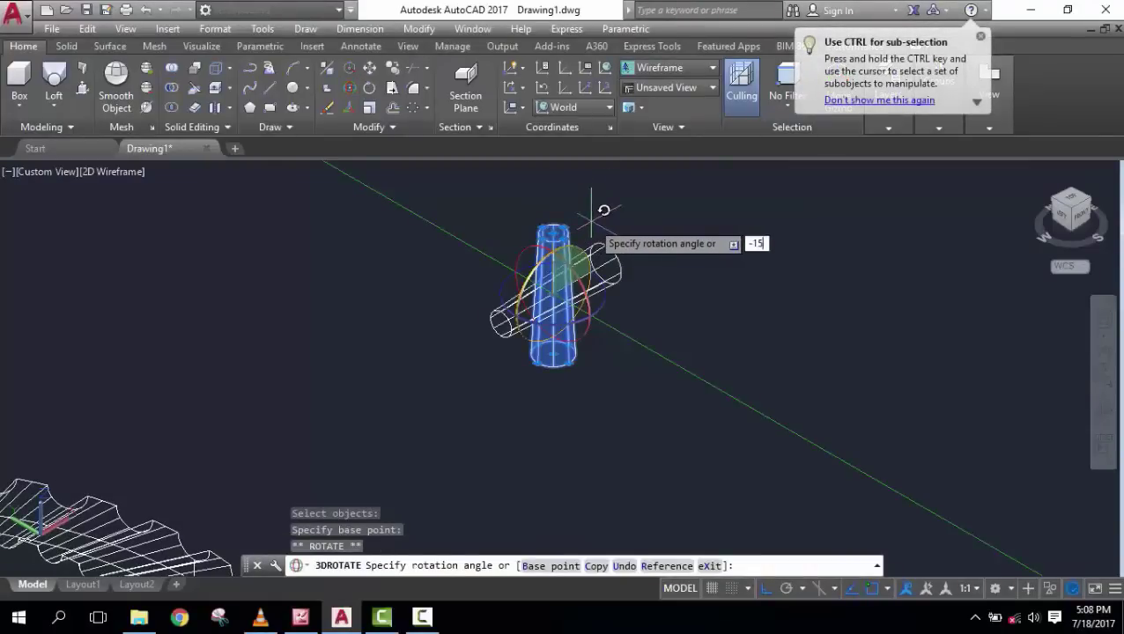
key("Return")
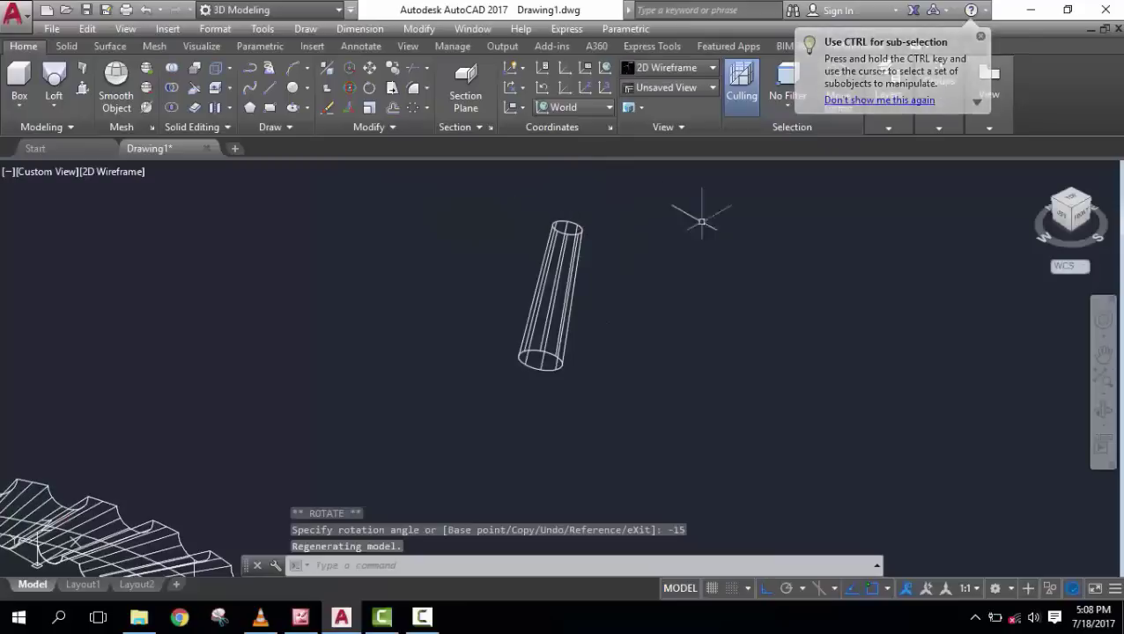
left_click(1075, 204)
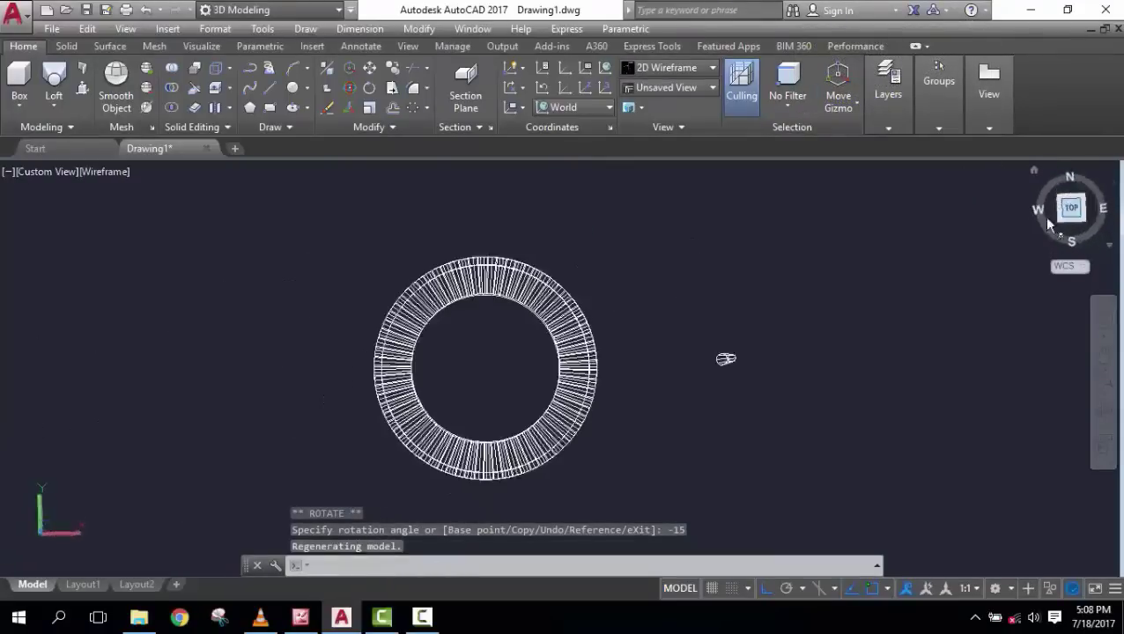
scroll(752, 363, "up", 4)
scroll(751, 363, "up", 4)
- Draw a 5-unit line from the small circle's right quadrant
middle_click_drag(743, 366, 498, 351)
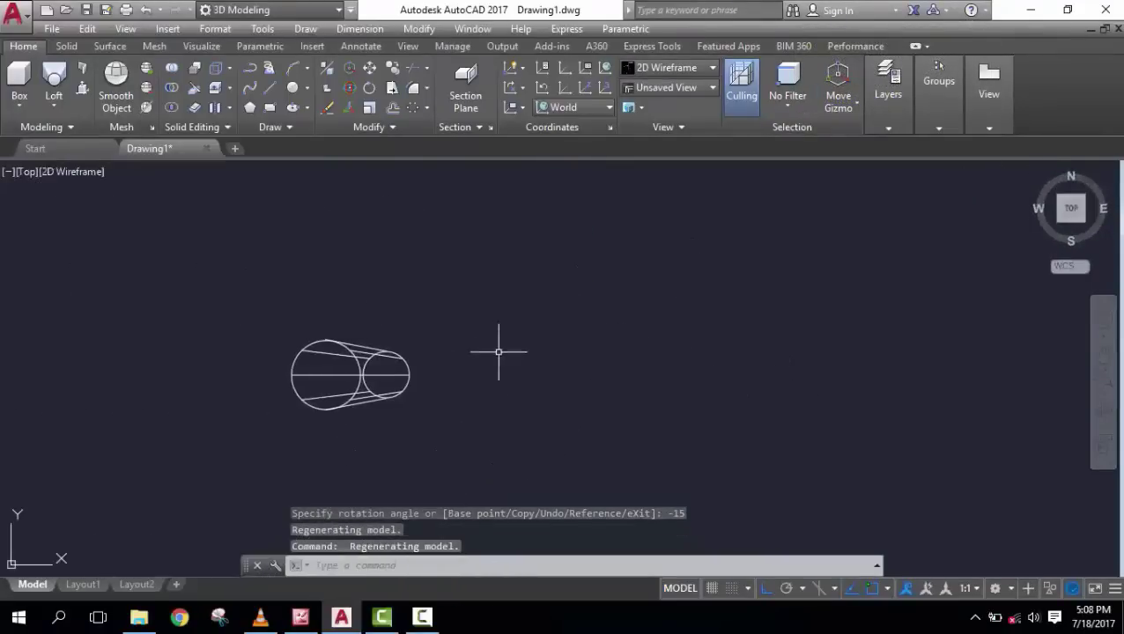
left_click(267, 98)
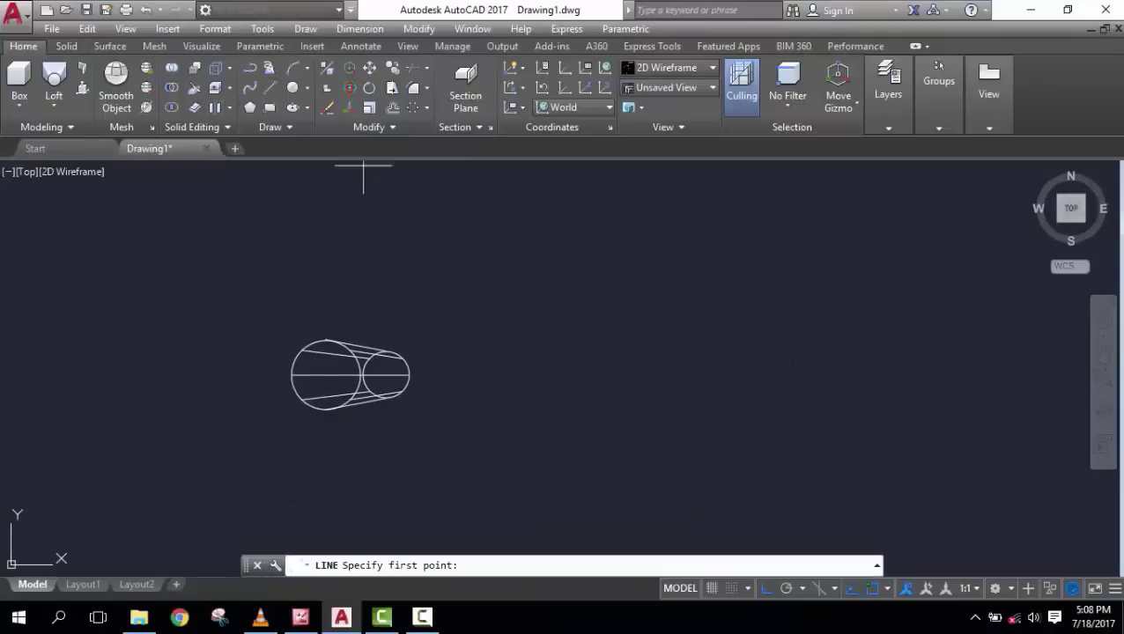
left_click(408, 376)
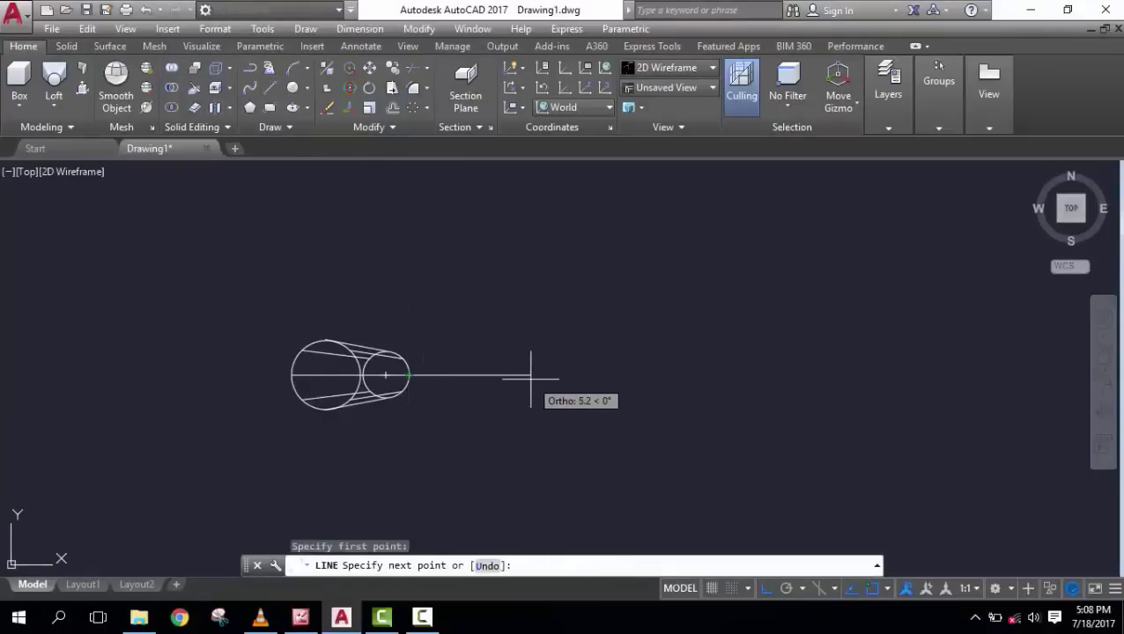
type("5")
key("Return")
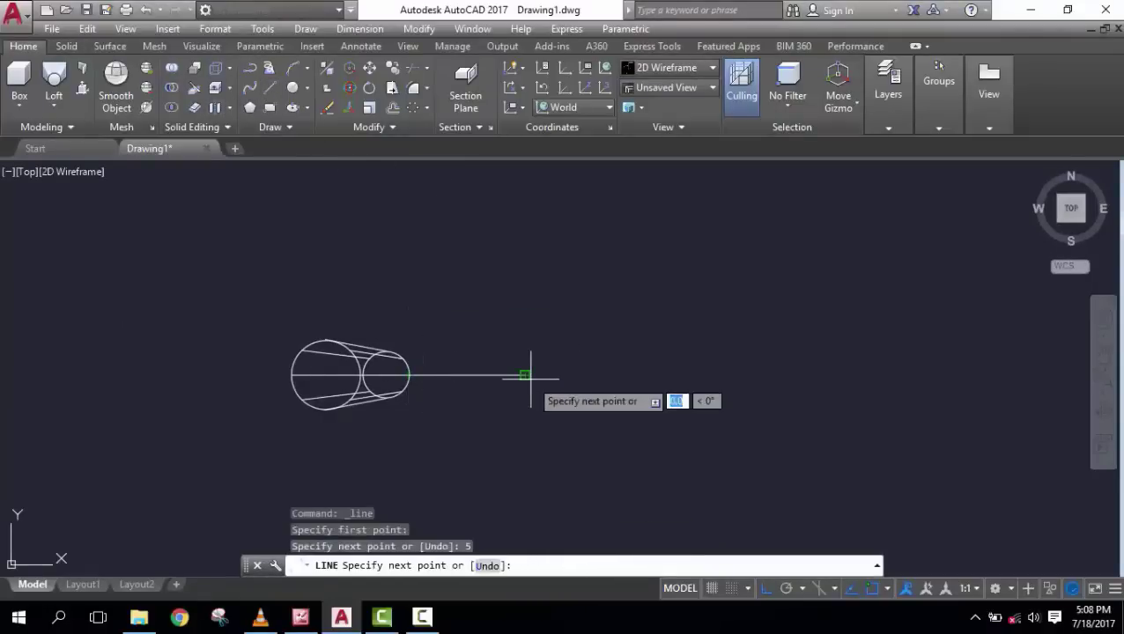
key("Return")
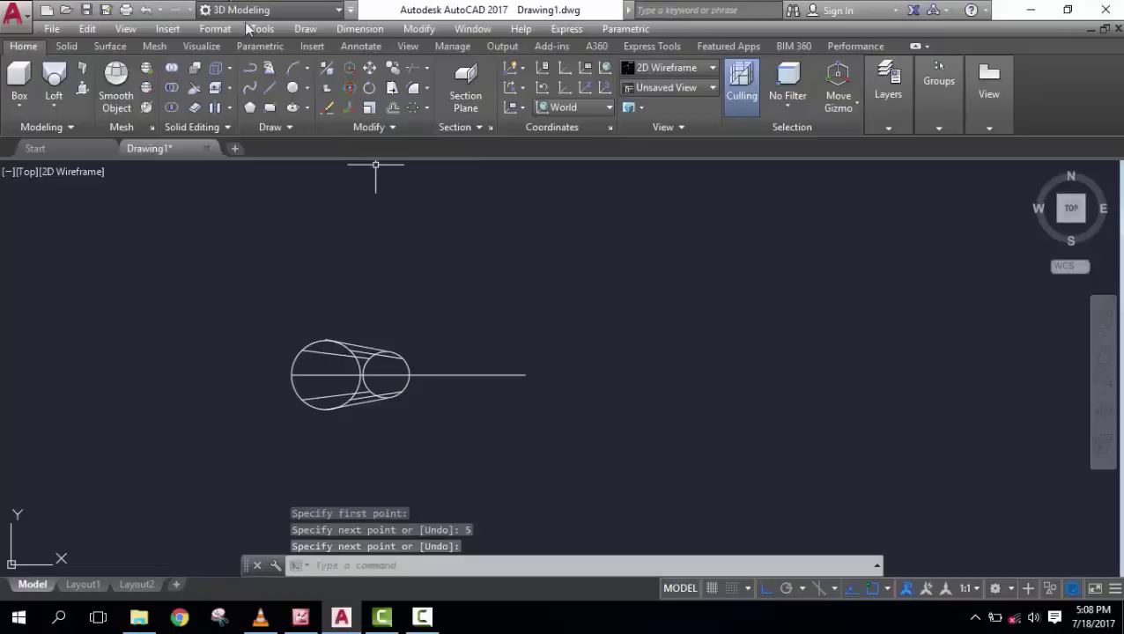
- Polar-array the tapered cylinder about the line's far end into 8 items filling 360°
left_click(414, 109)
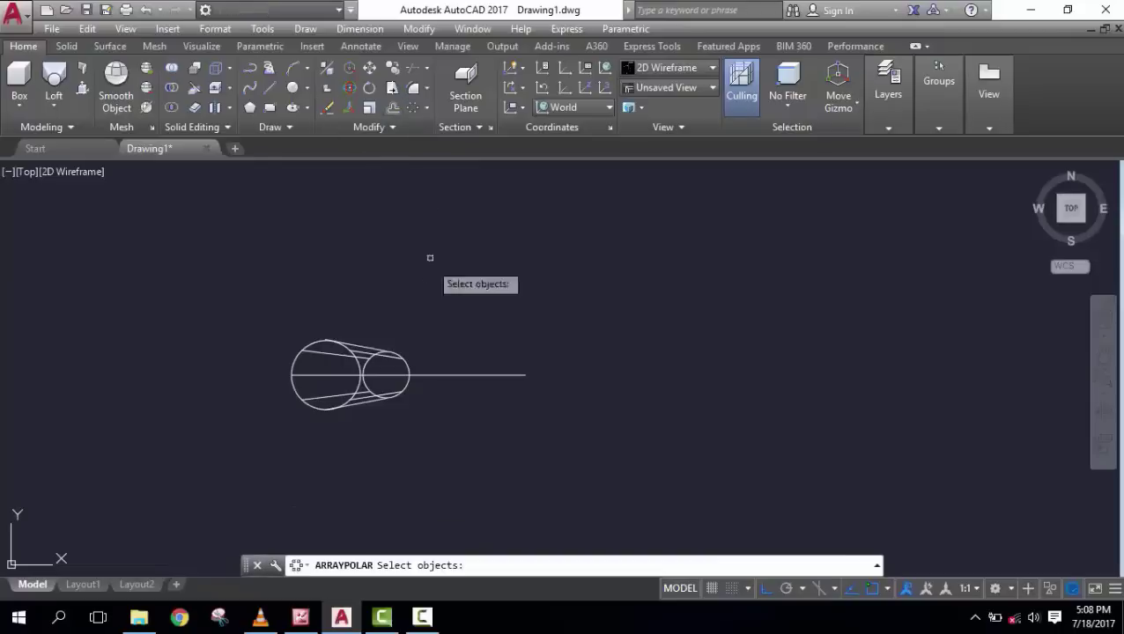
left_click(353, 357)
key("Return")
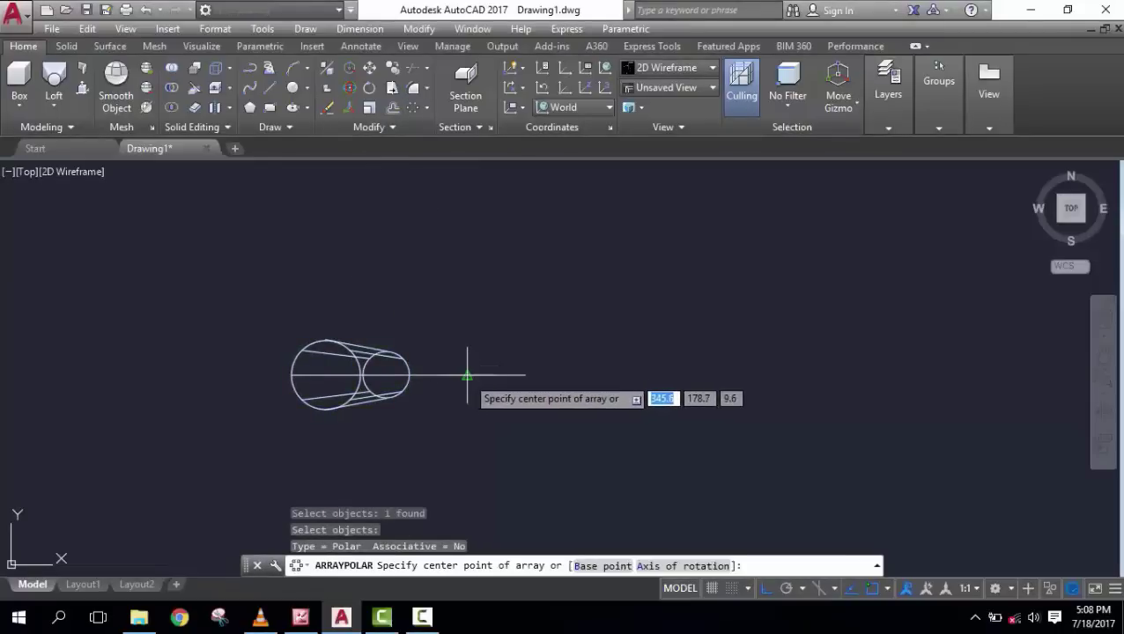
left_click(467, 375)
type("8")
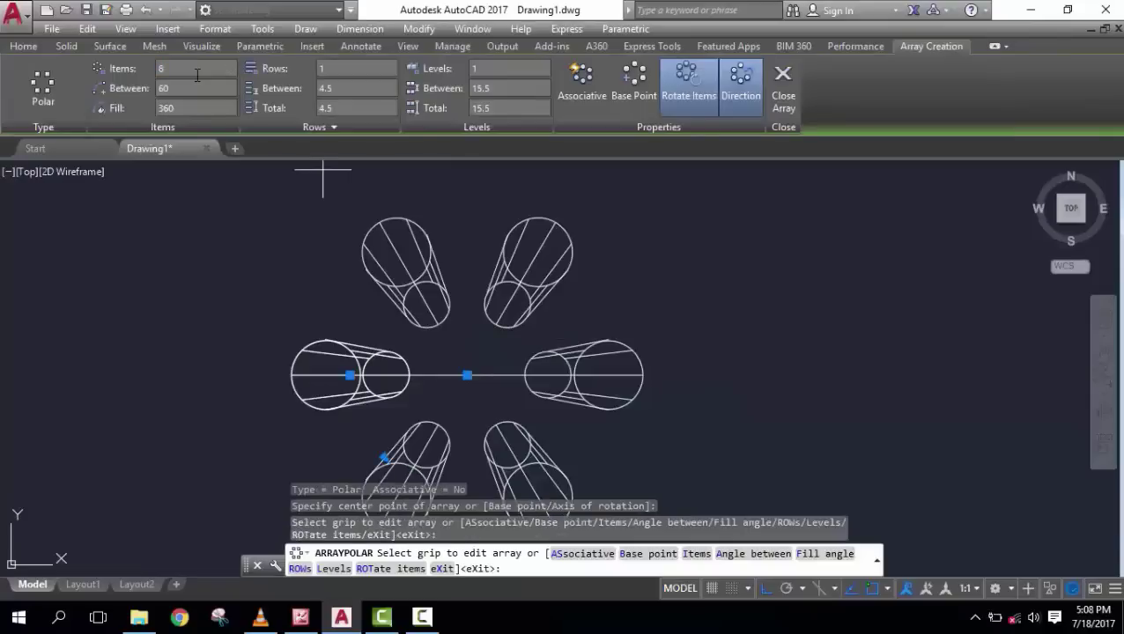
key("Return")
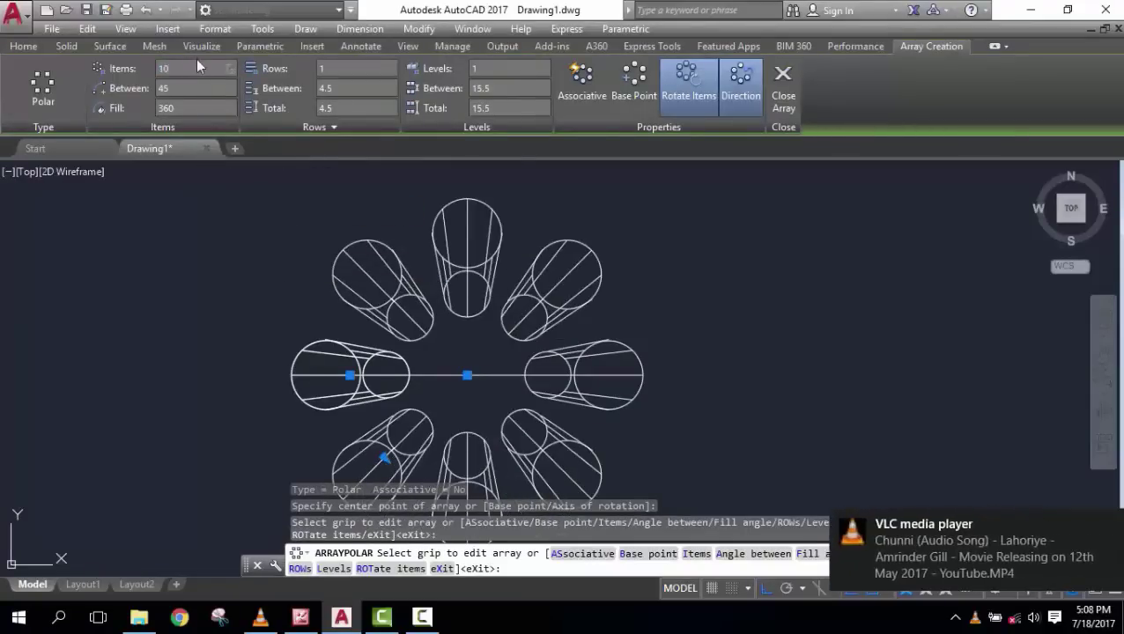
key("Return")
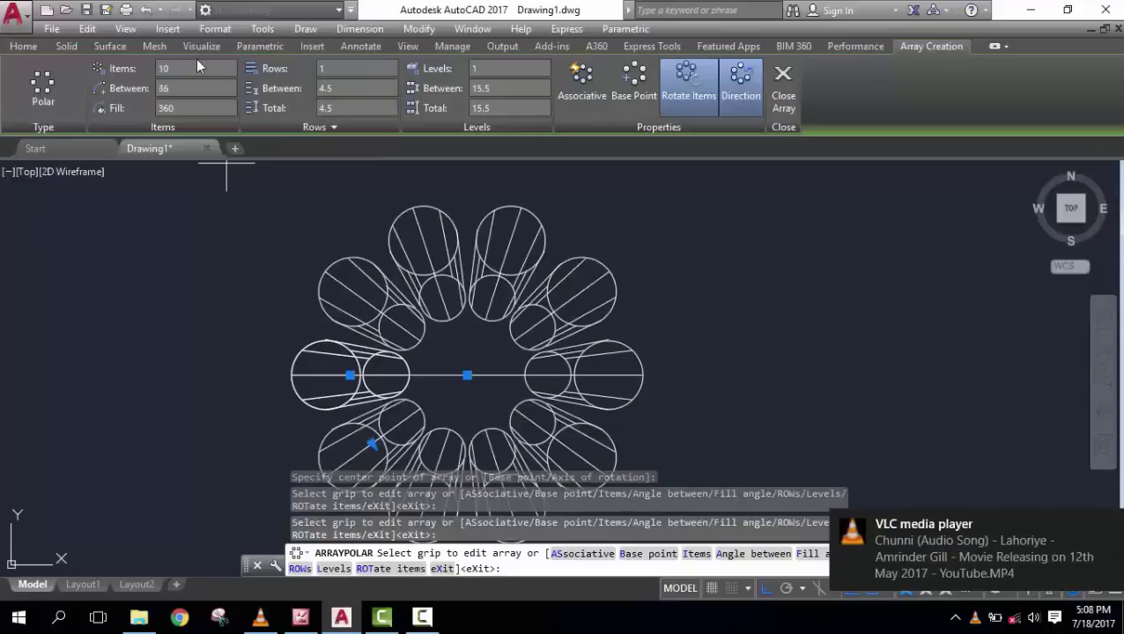
left_click(191, 69)
type("8")
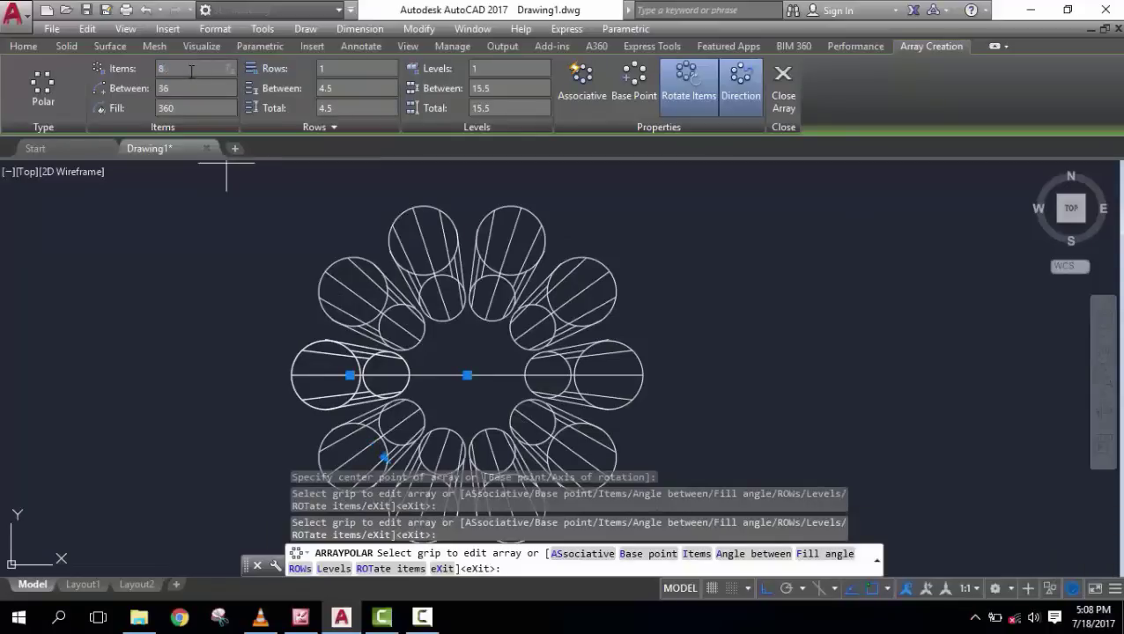
key("Return")
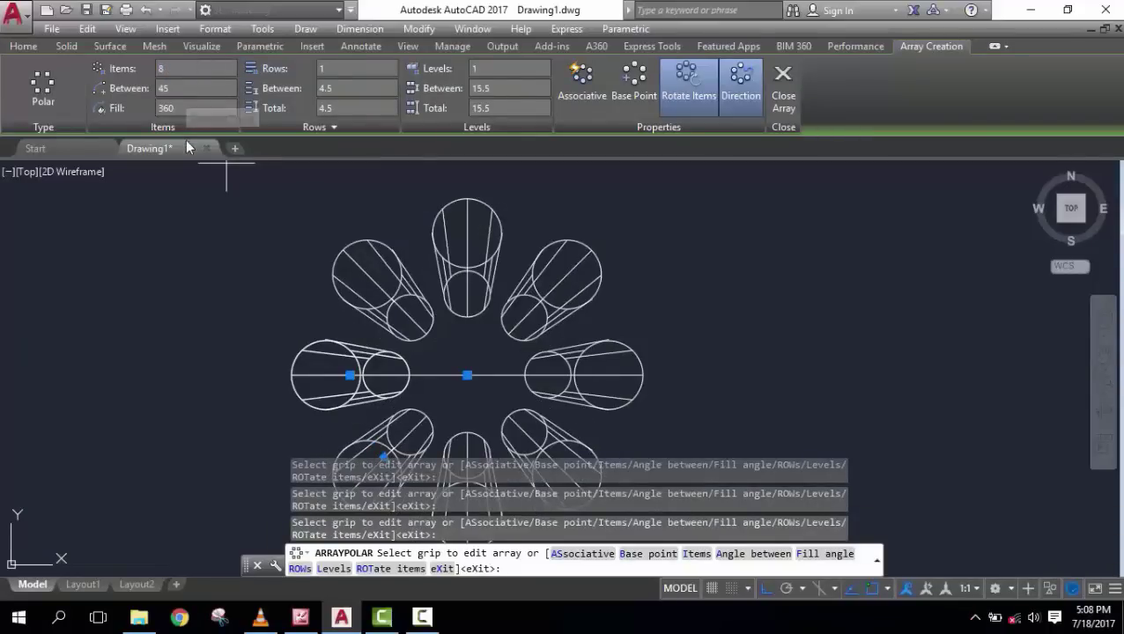
key("Return")
key("Escape")
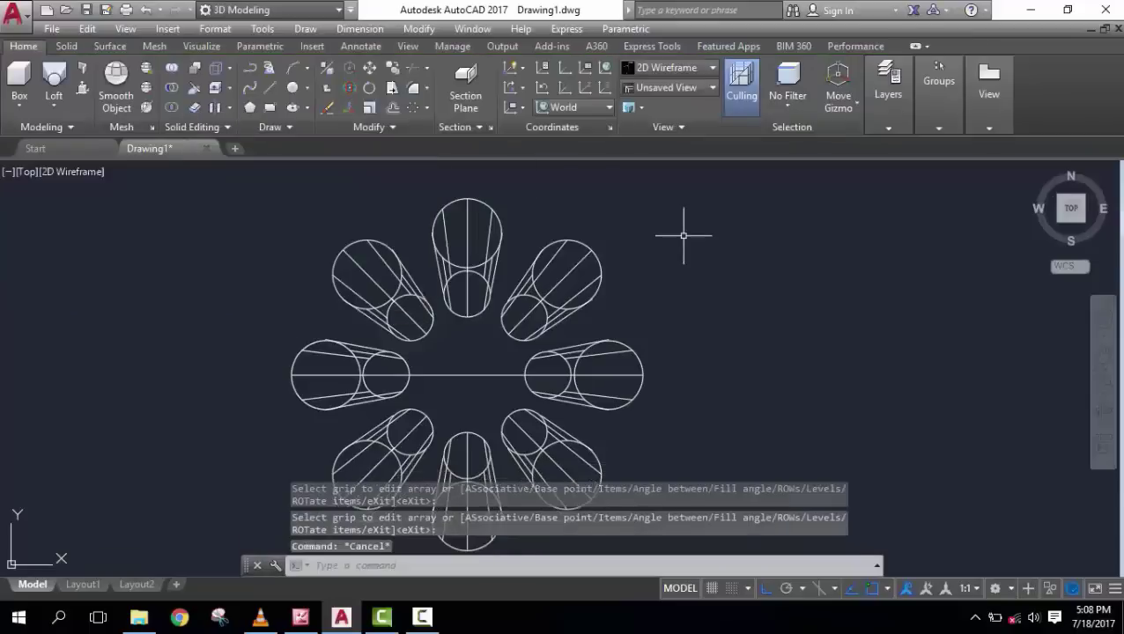
key("Escape")
key("Escape")
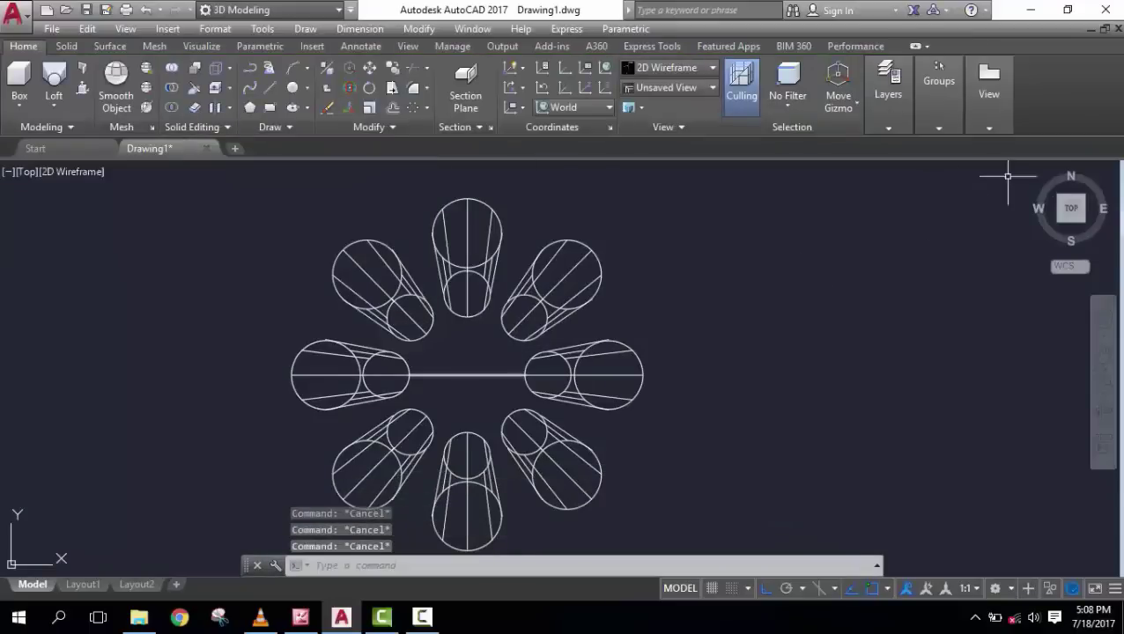
mouse_move(1072, 208)
mouse_move(1035, 176)
left_mouse_down()
mouse_move(791, 230)
mouse_move(660, 283)
left_mouse_up()
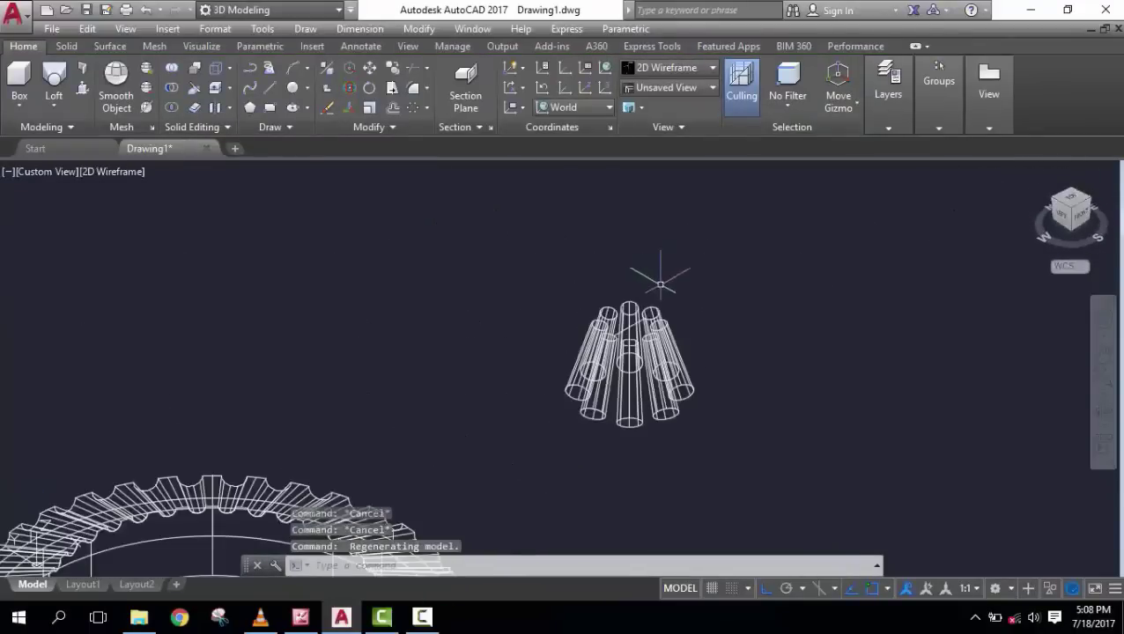
- Draw a closed rectangle 10 tall and 6.93 wide left of the cylinder ring
left_click(1074, 201)
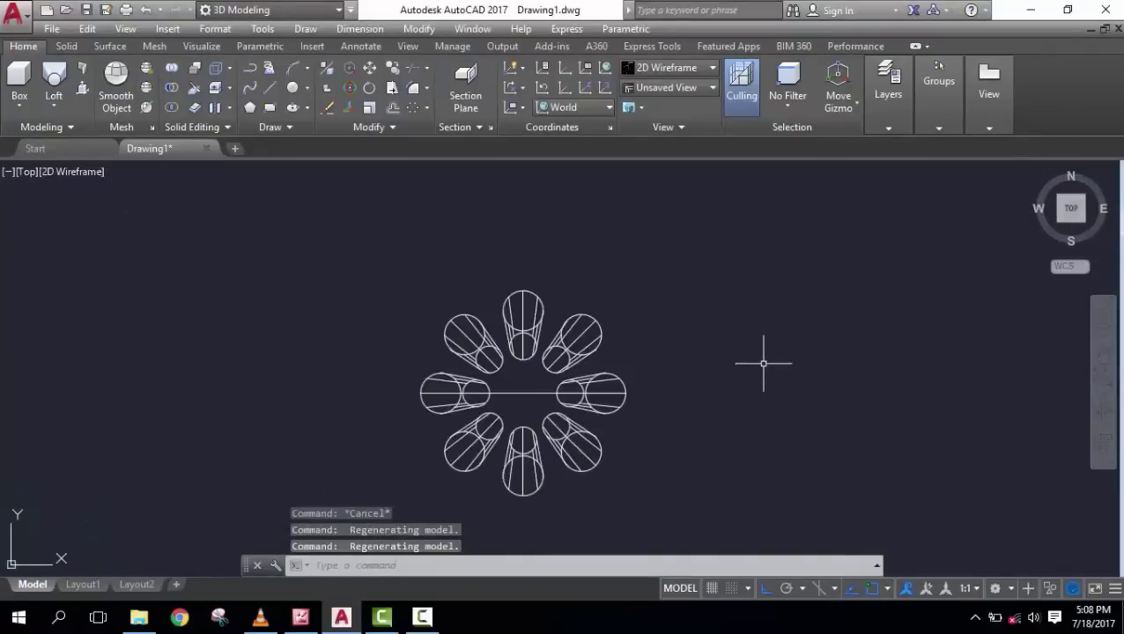
middle_click_drag(654, 380, 625, 399)
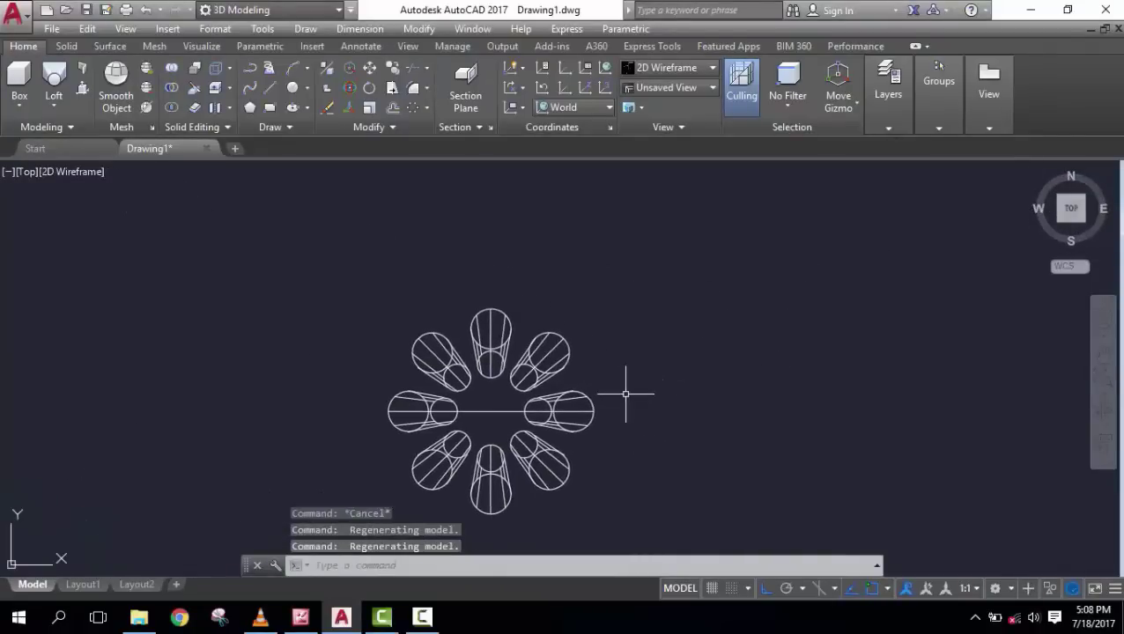
middle_click_drag(301, 319, 503, 331)
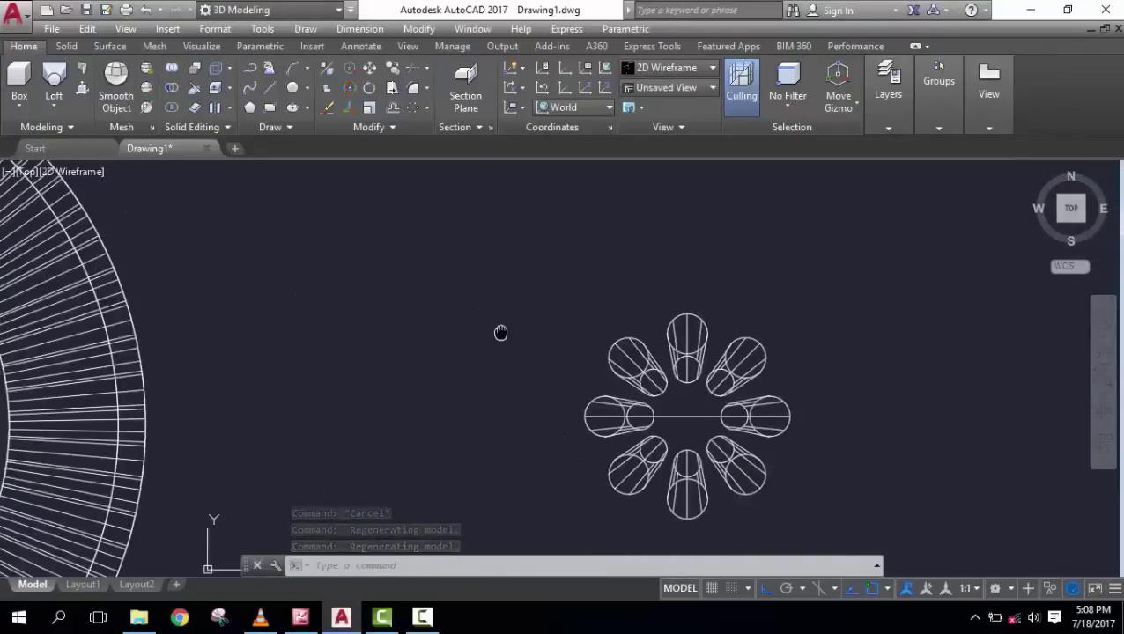
left_click(269, 95)
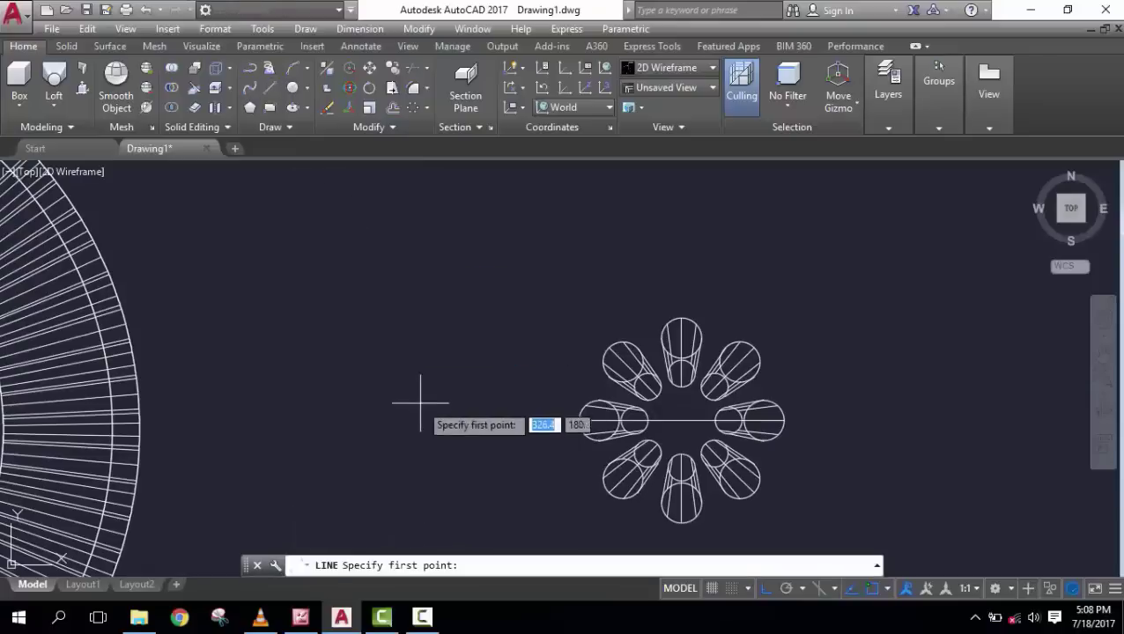
left_click(422, 416)
type("1")
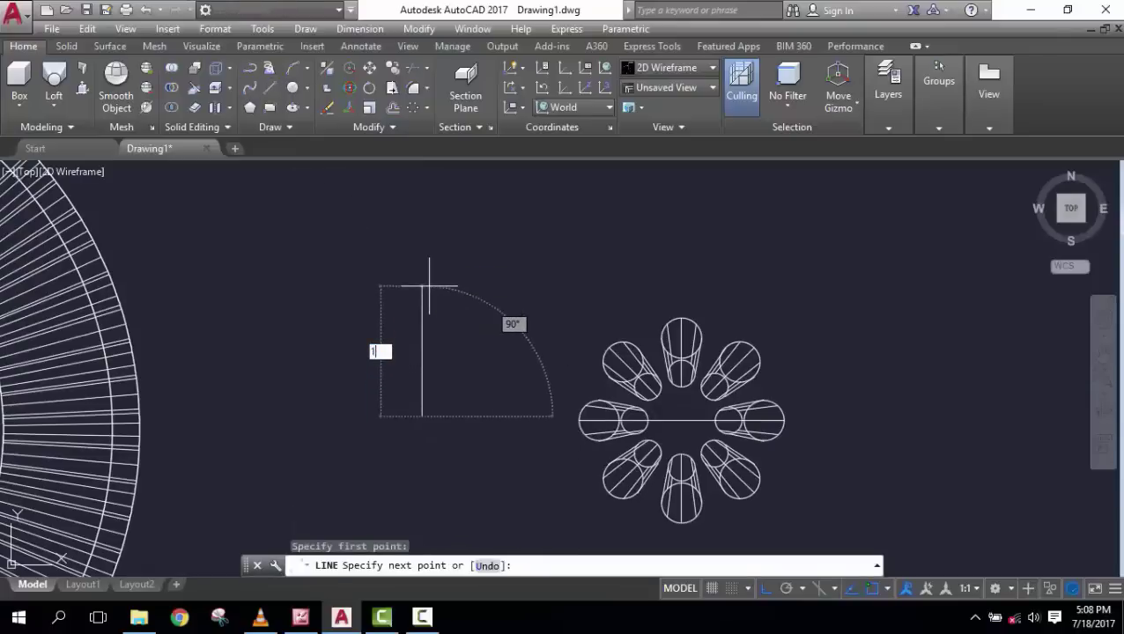
type("0")
key("Return")
type("6.93")
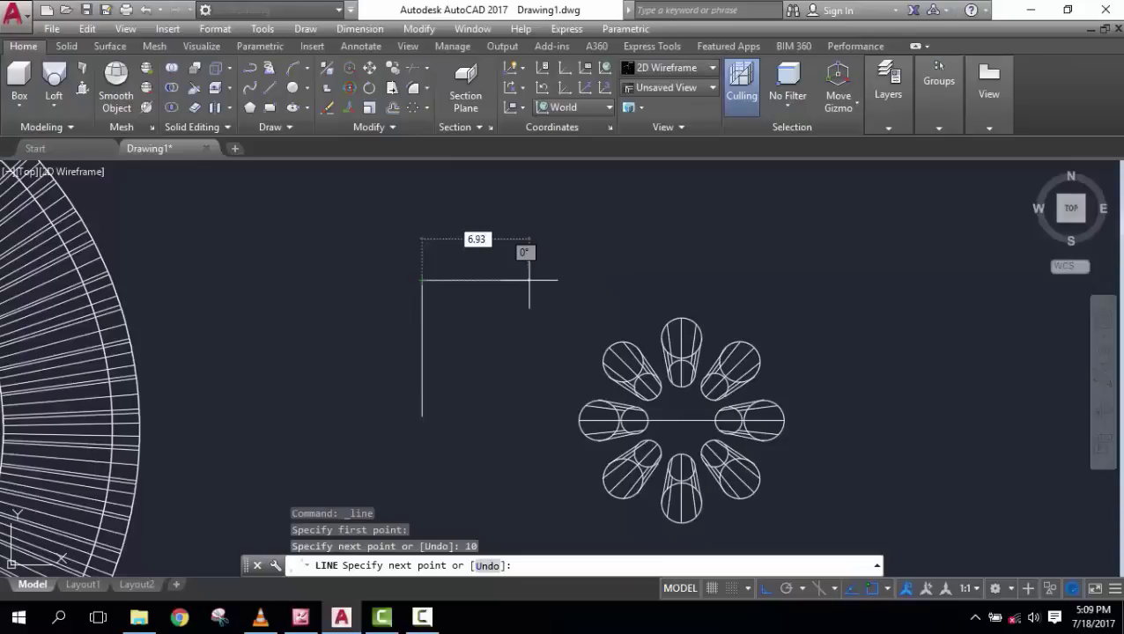
key("Return")
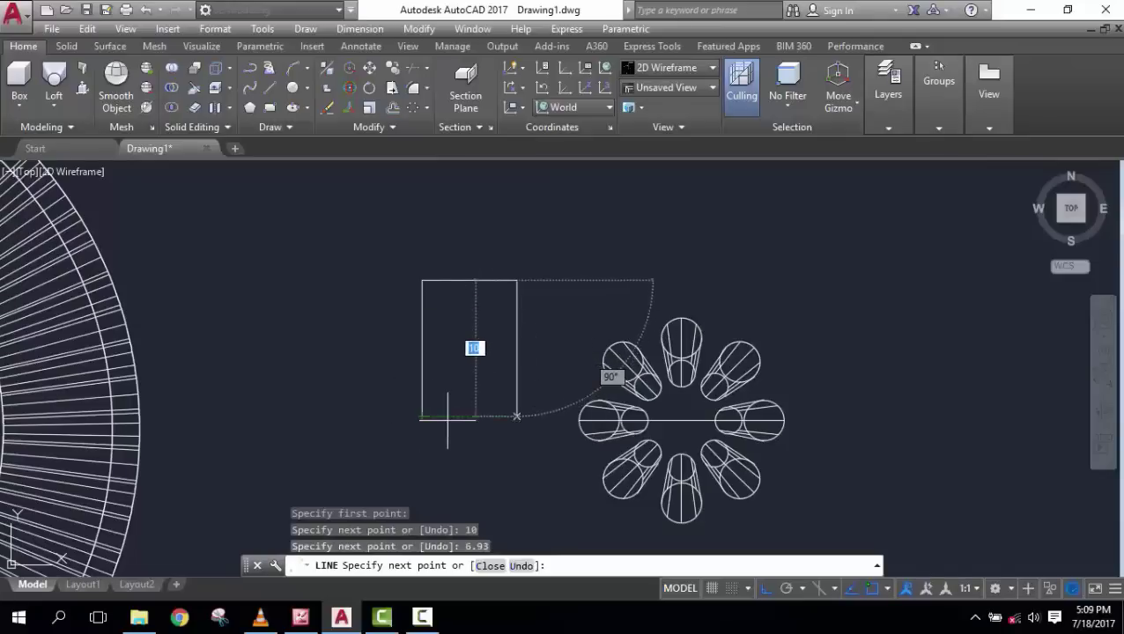
left_click(517, 416)
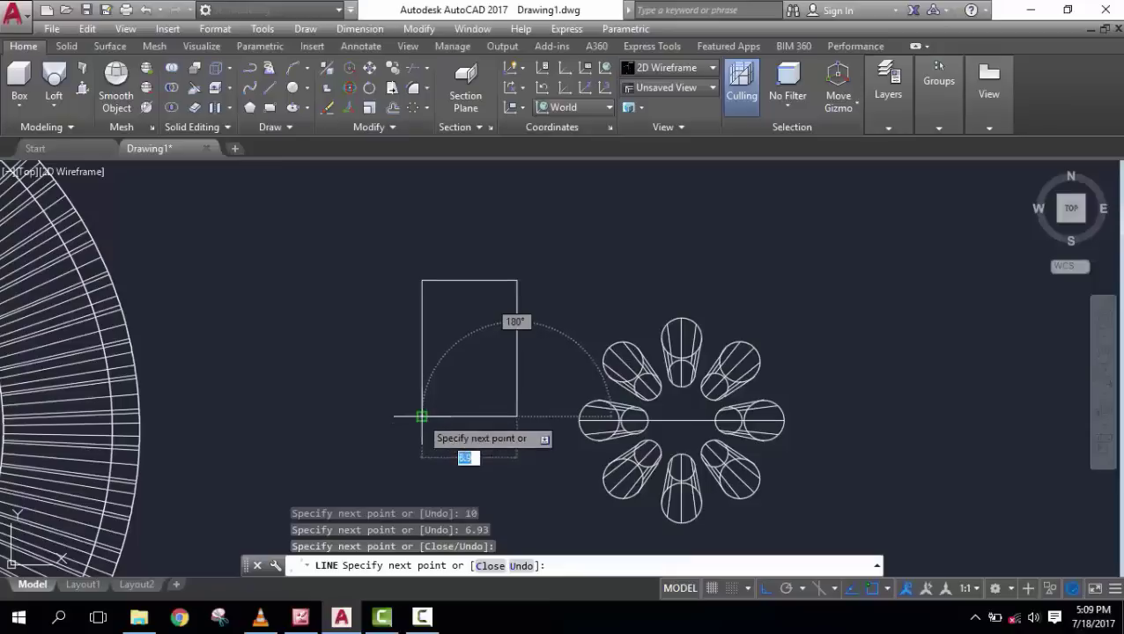
left_click(422, 416)
key("Return")
- Launch the Rotate command to tilt the rectangle's side
type("v")
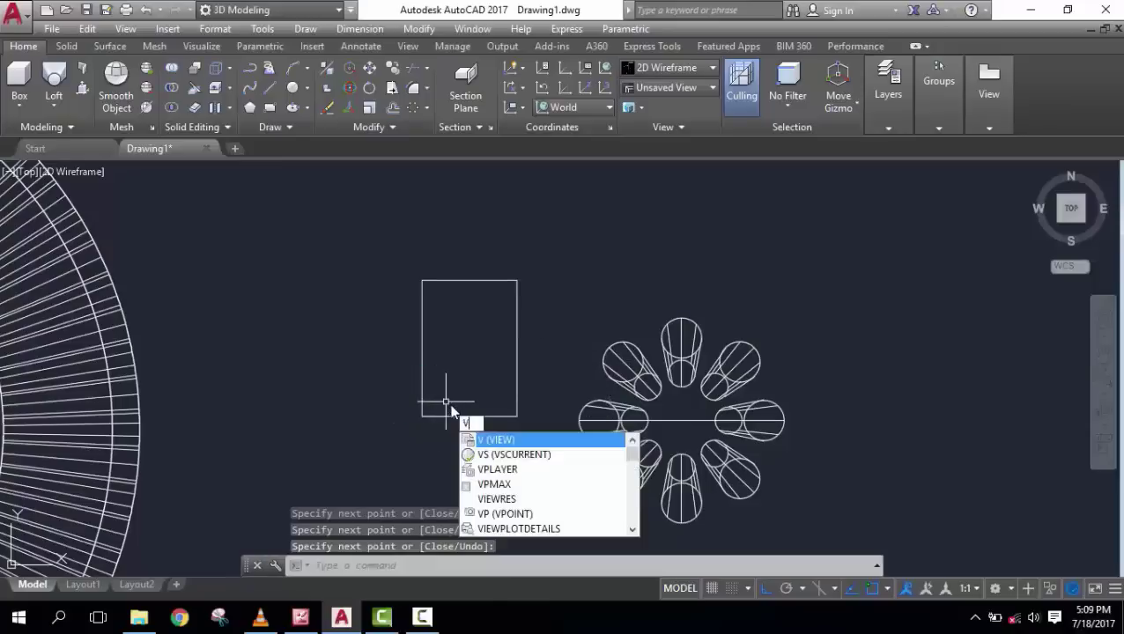
key("Escape")
key("Escape")
key("Escape")
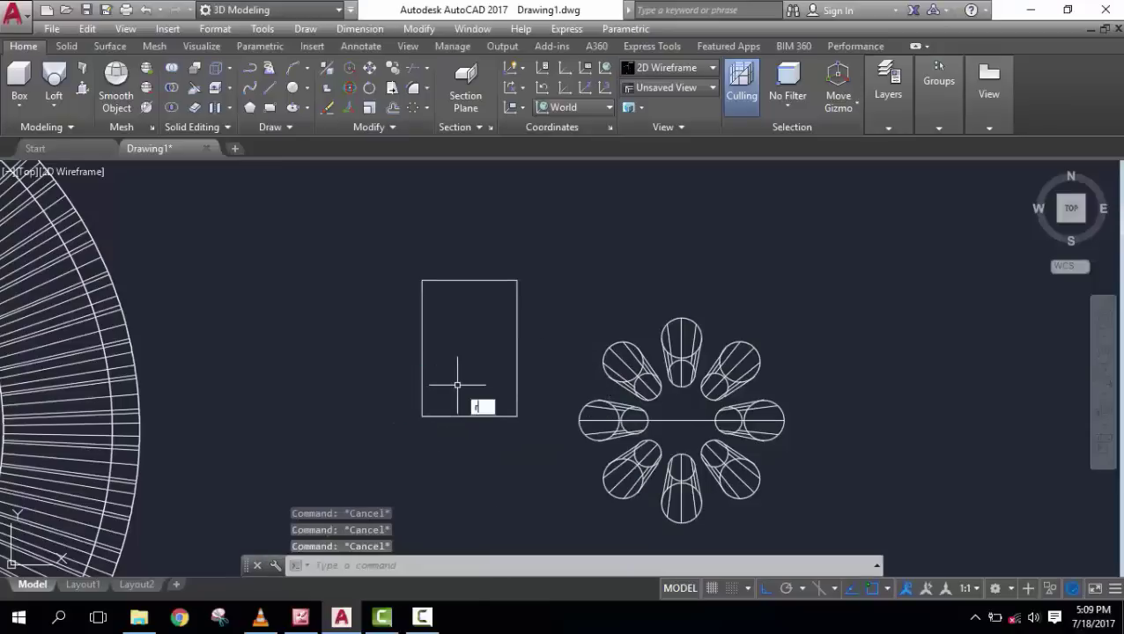
key("Return")
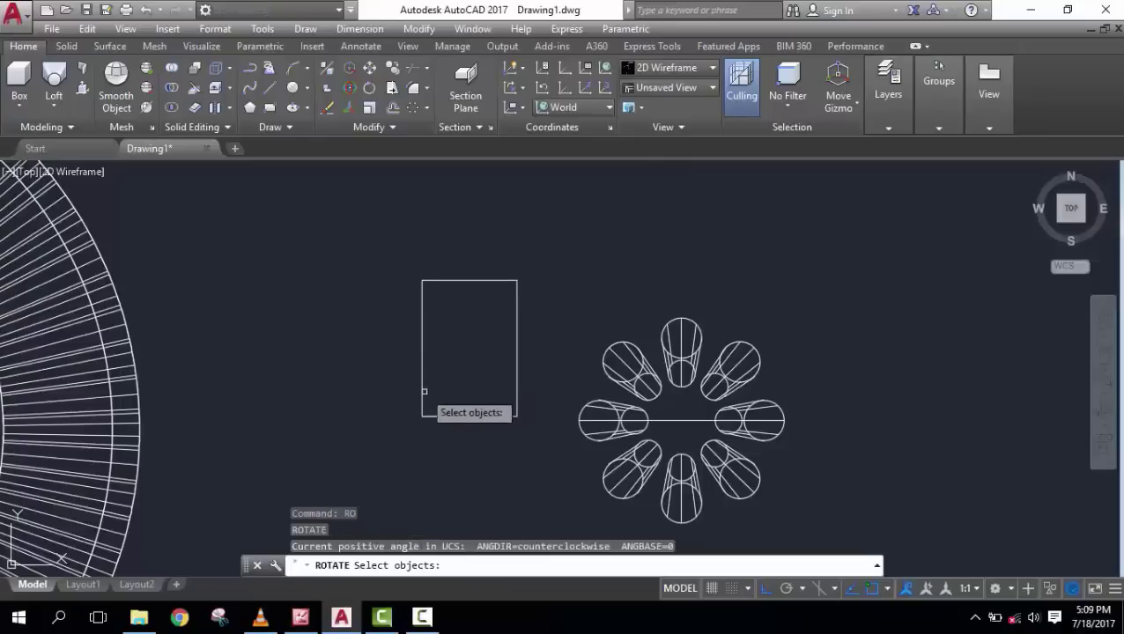
- Rotate the rectangle's left side -15° about its lower-left corner
left_click(420, 384)
key("Return")
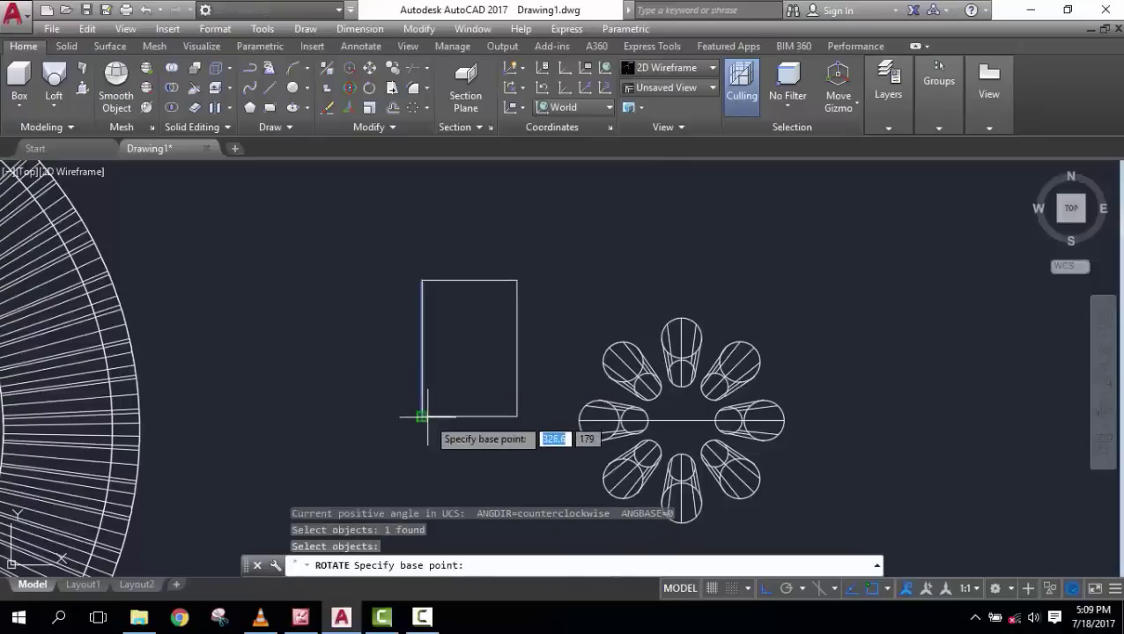
left_click(422, 416)
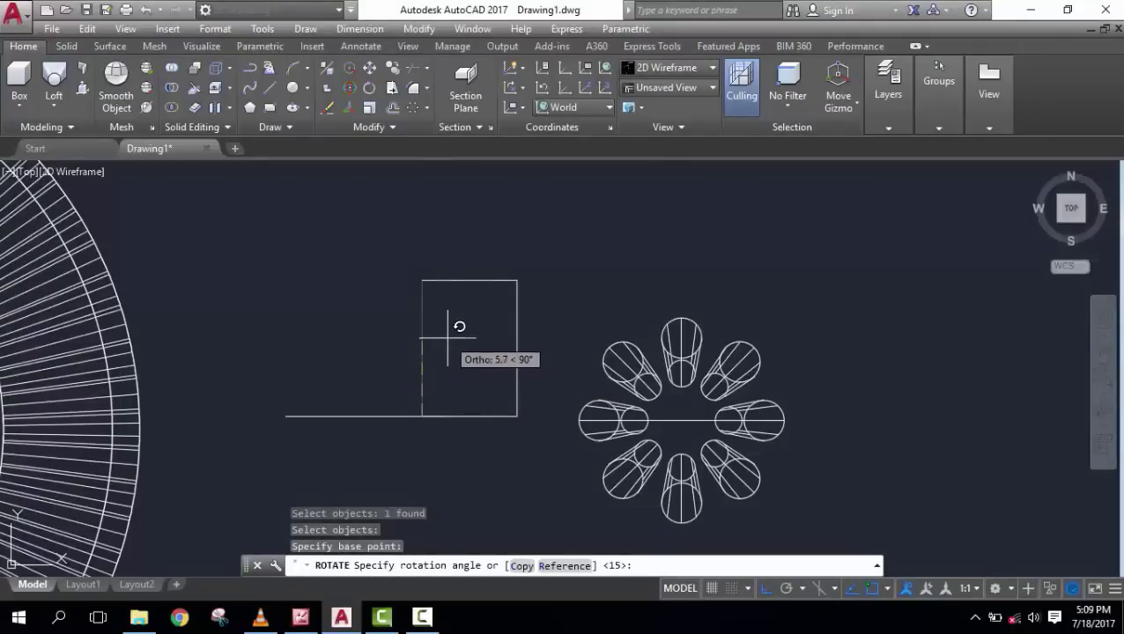
type("-15")
key("Return")
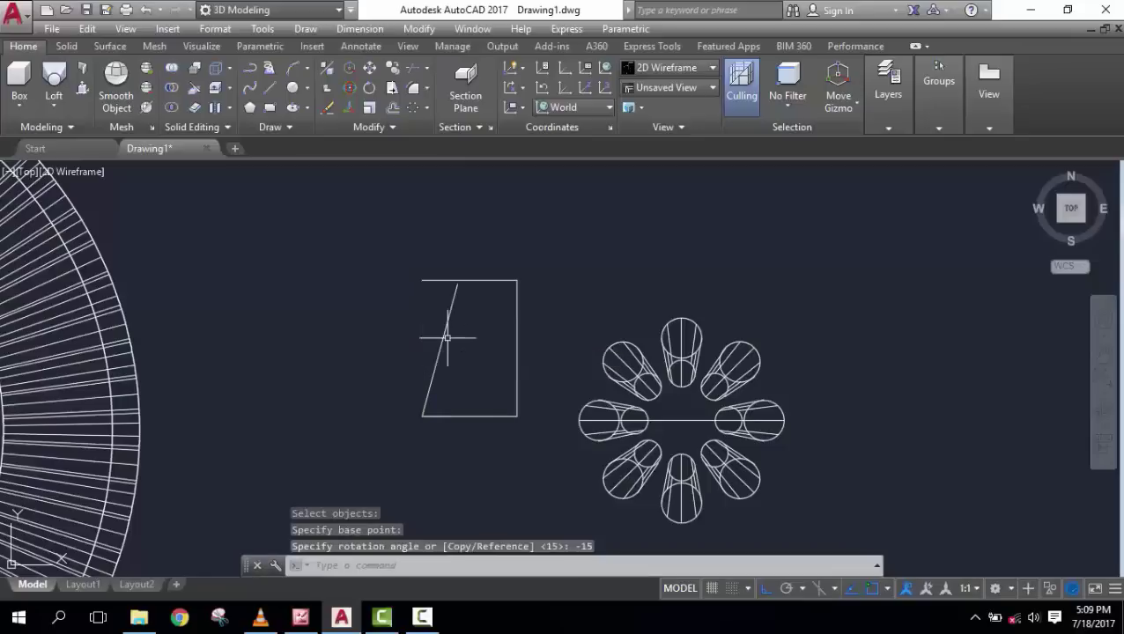
type("tr")
- Trim the top edge's overhang beyond the tilted left side
key("Return")
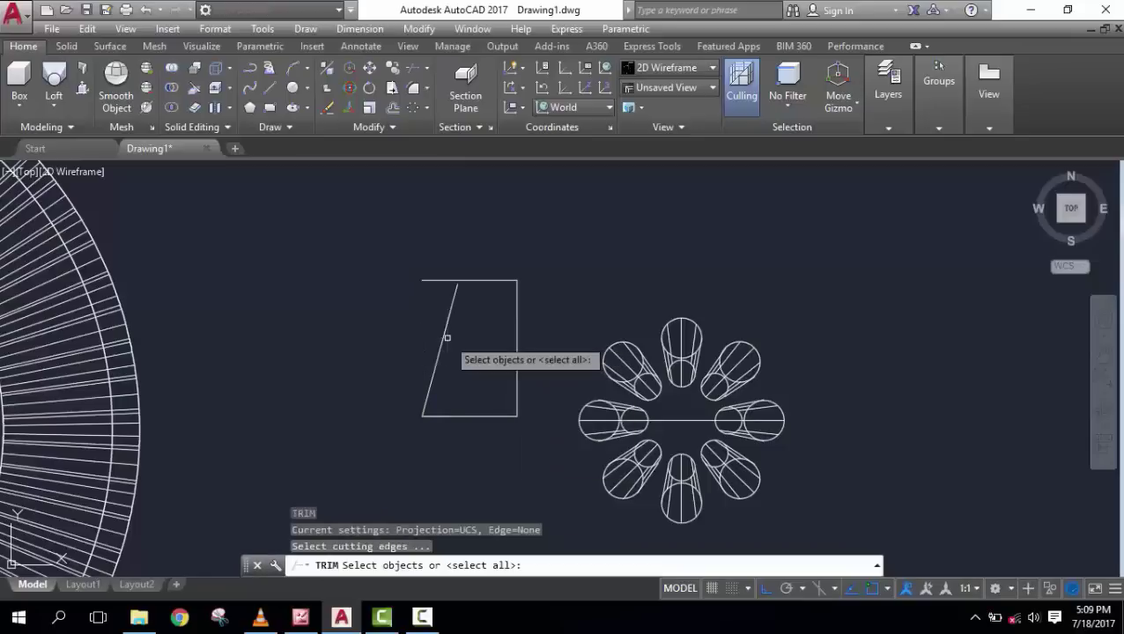
key("Return")
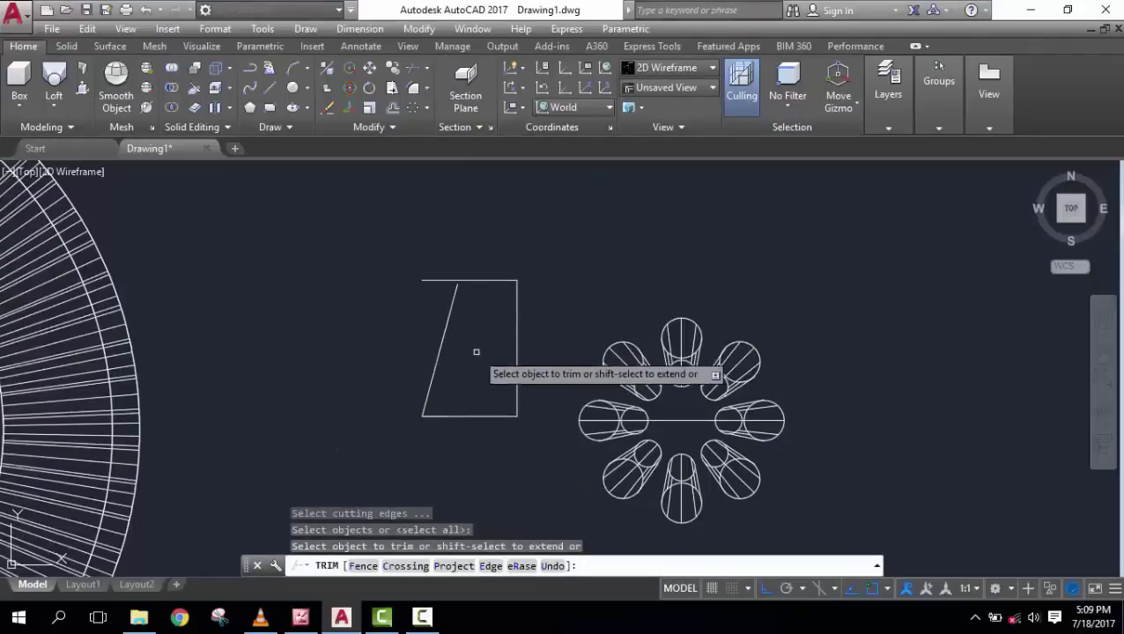
left_click(441, 280)
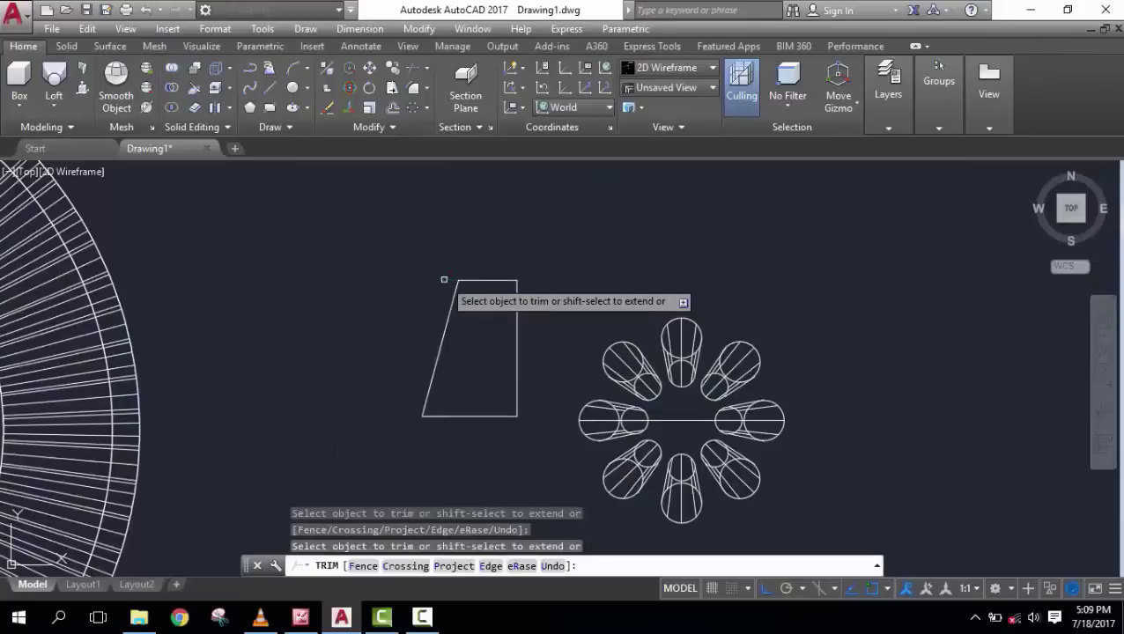
key("Escape")
key("Escape")
key("Escape")
key("Escape")
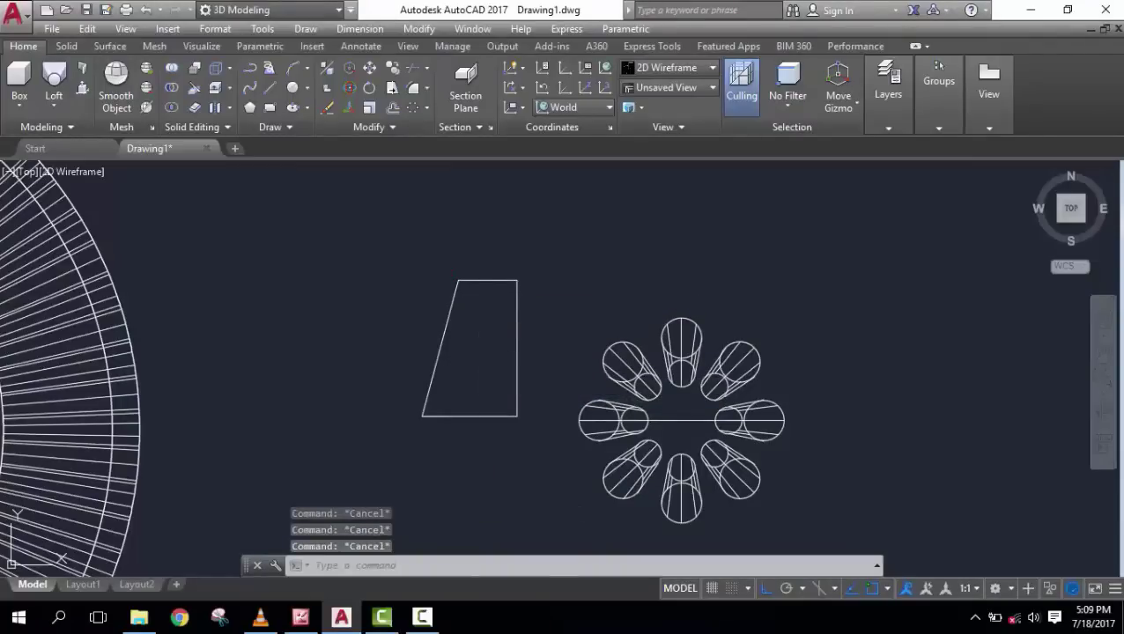
- Draw a vertical line from the top edge's midpoint down to the bottom edge
type("l")
key("Return")
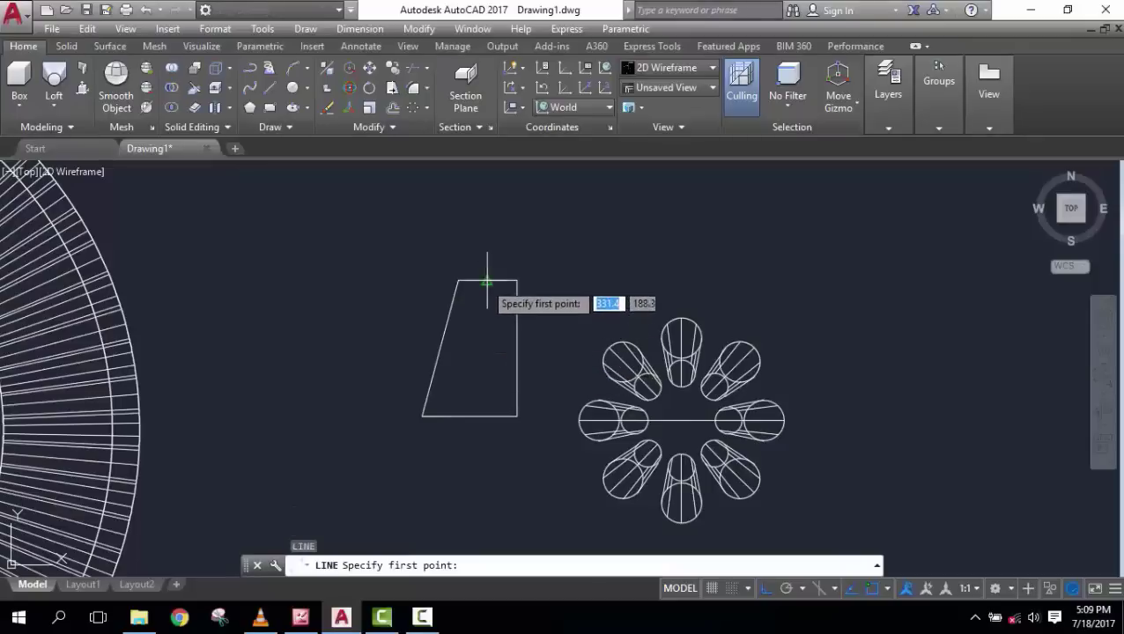
left_click(488, 281)
left_click(487, 417)
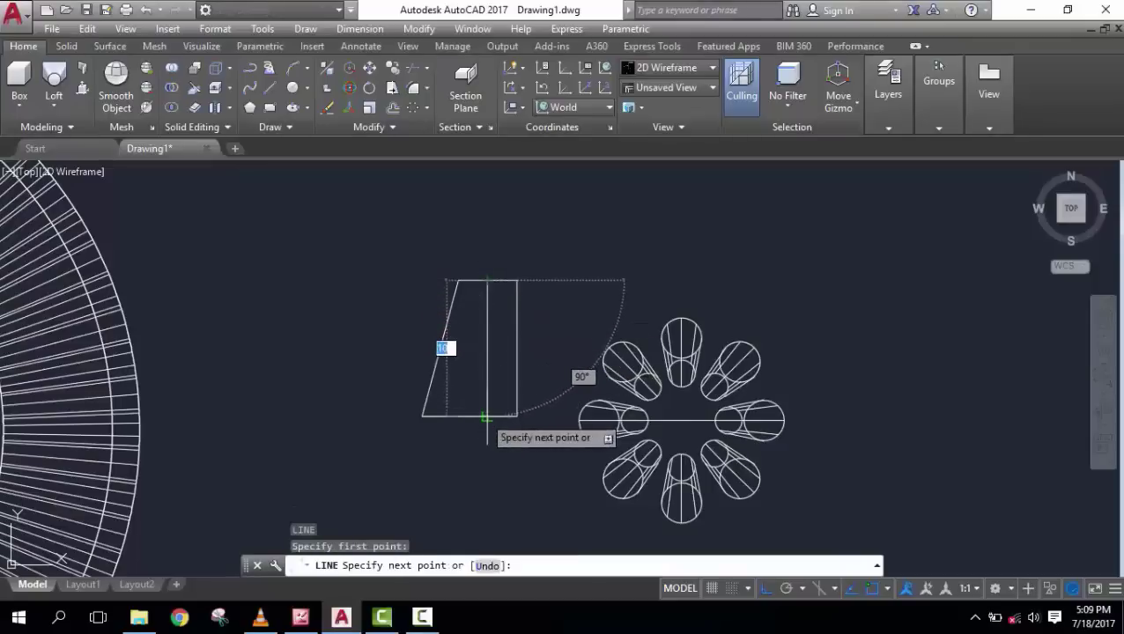
right_click(556, 252)
left_click(608, 273)
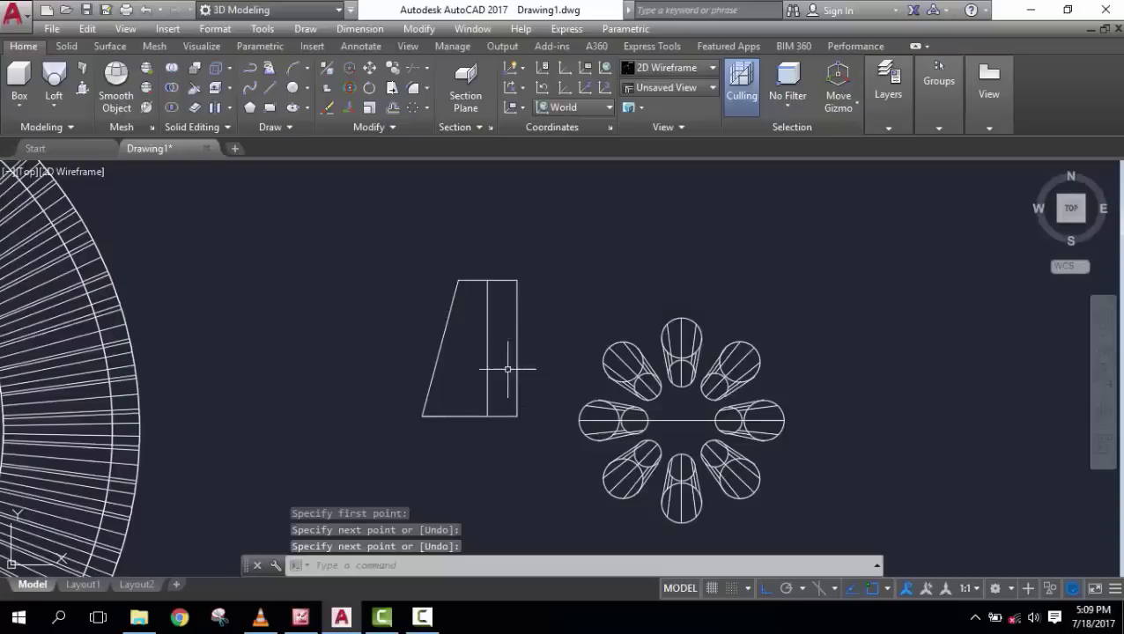
- Trim the top and bottom edges right of the new line and erase the old right side
type("tr")
key("Return")
key("Return")
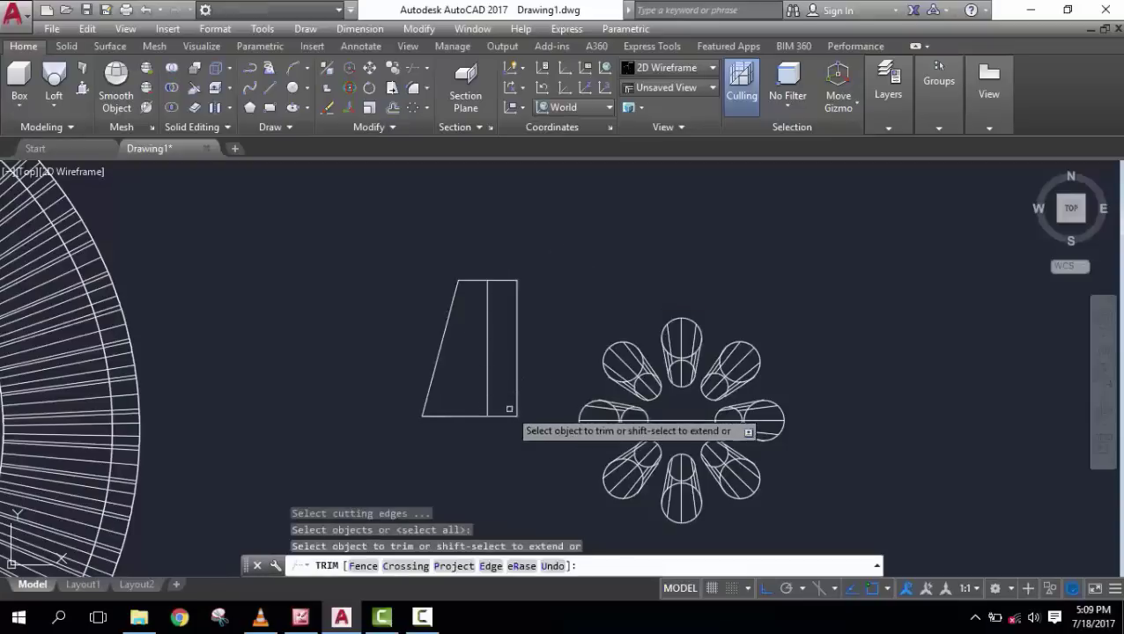
left_click(505, 416)
left_click(504, 281)
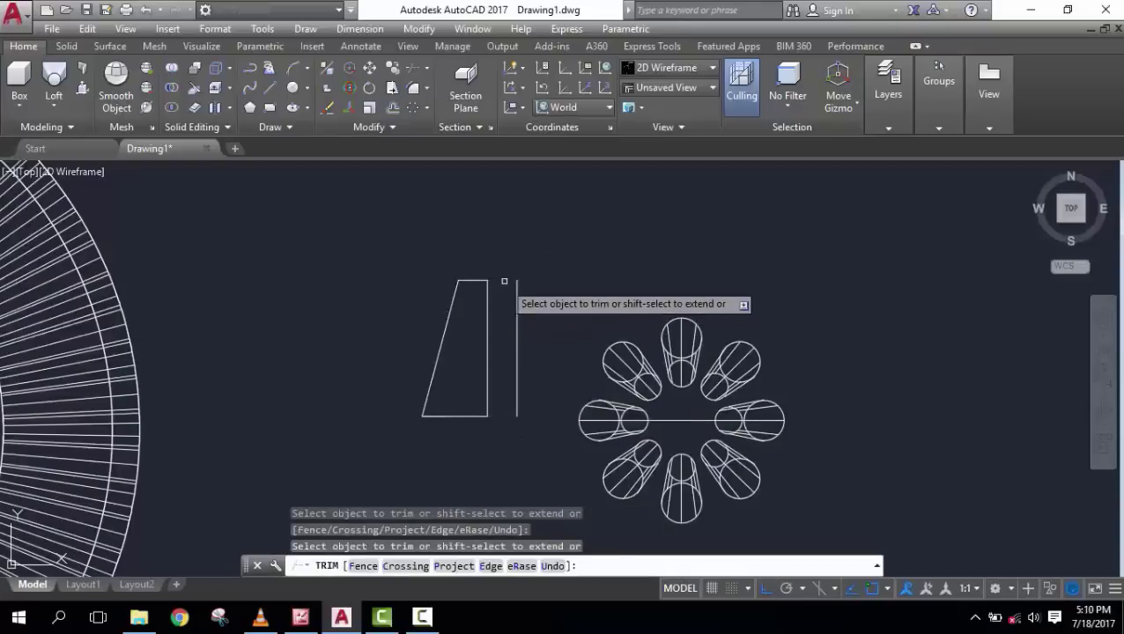
key("Escape")
key("Escape")
key("Escape")
key("Escape")
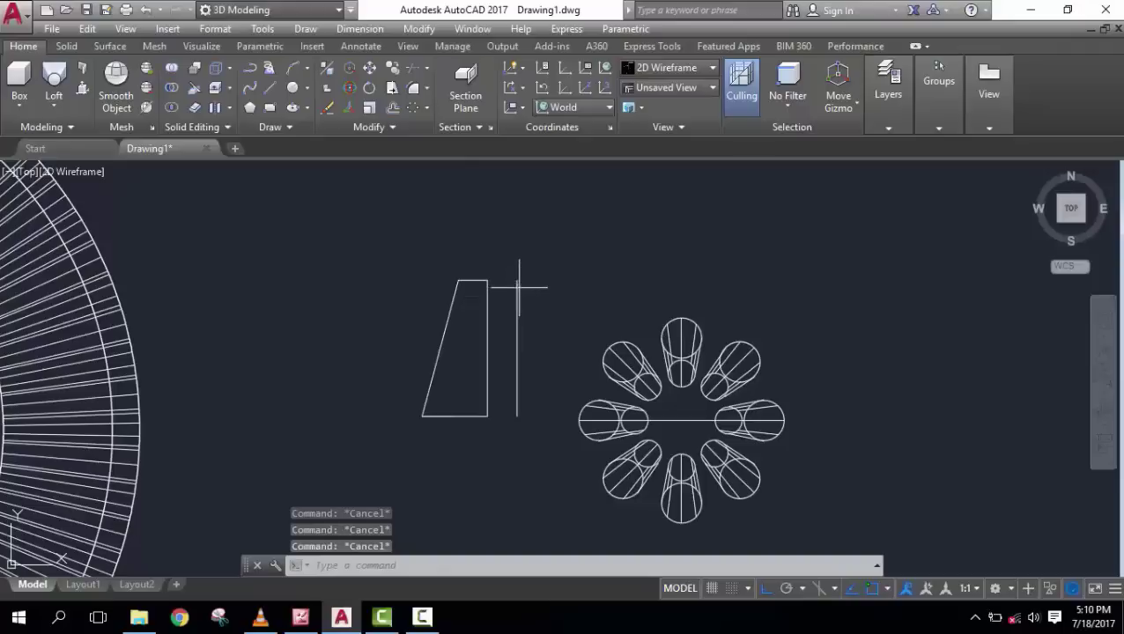
left_click(515, 308)
key("Return")
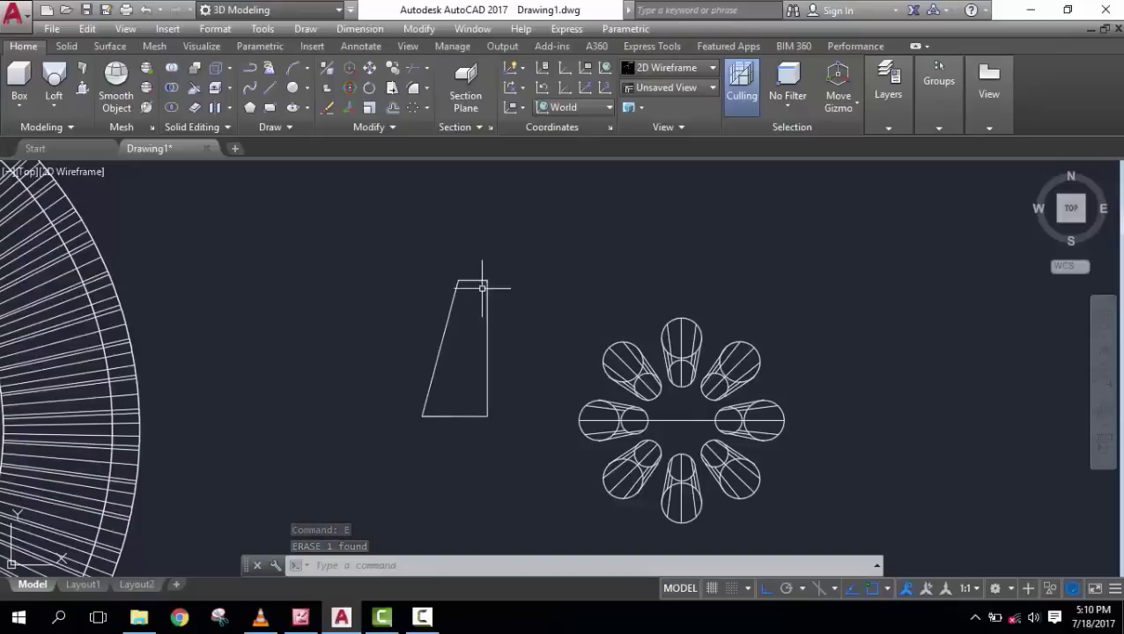
- Draw a 6.93-unit horizontal line right from the trapezoid's top-left corner
type("l")
key("Return")
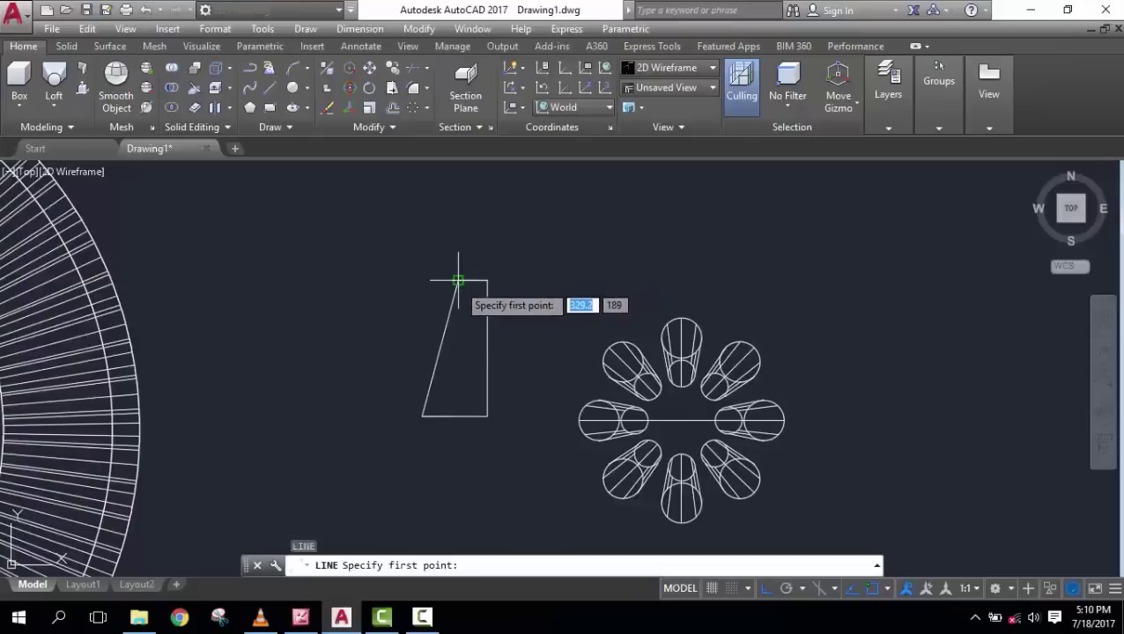
left_click(458, 281)
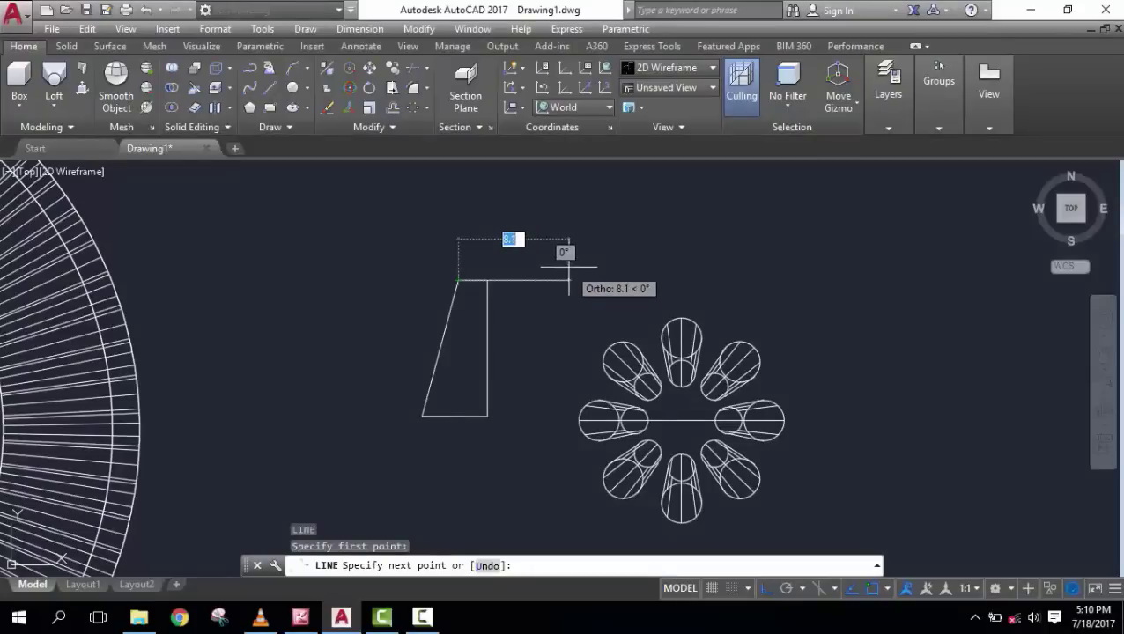
type("6.93")
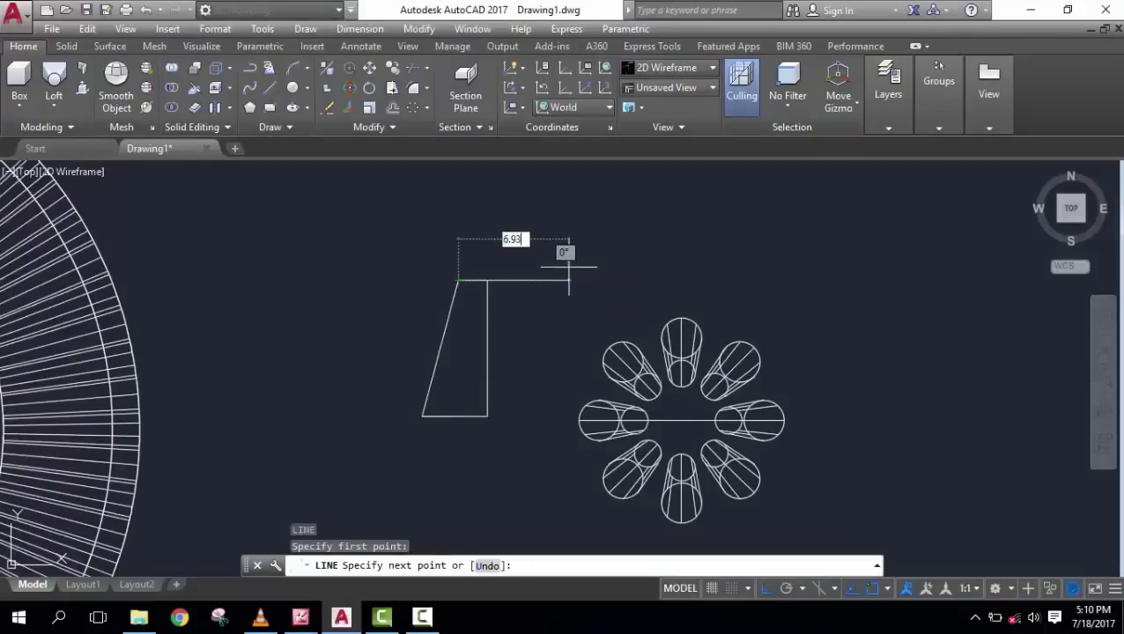
key("Return")
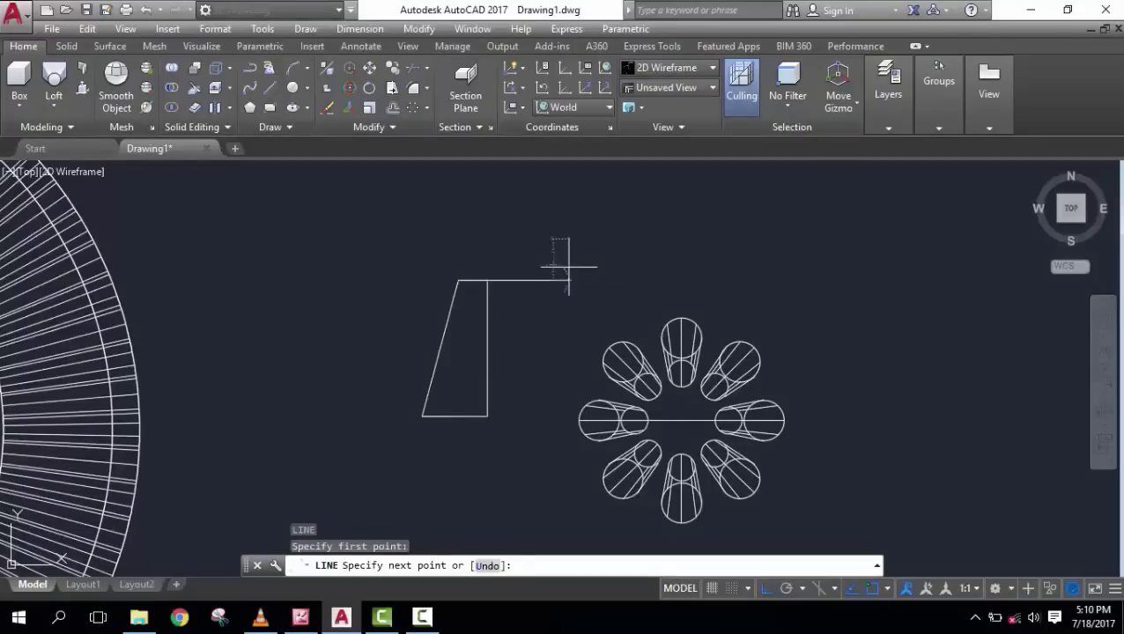
key("Return")
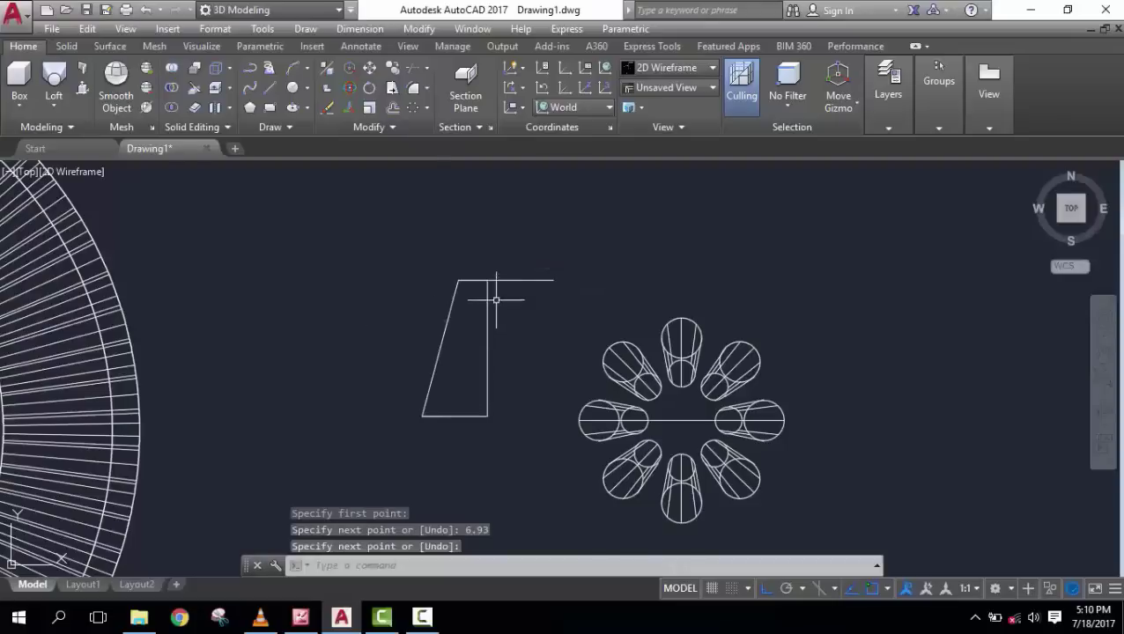
- Draw a 10-unit vertical line straight down from that line's right end
left_click(270, 90)
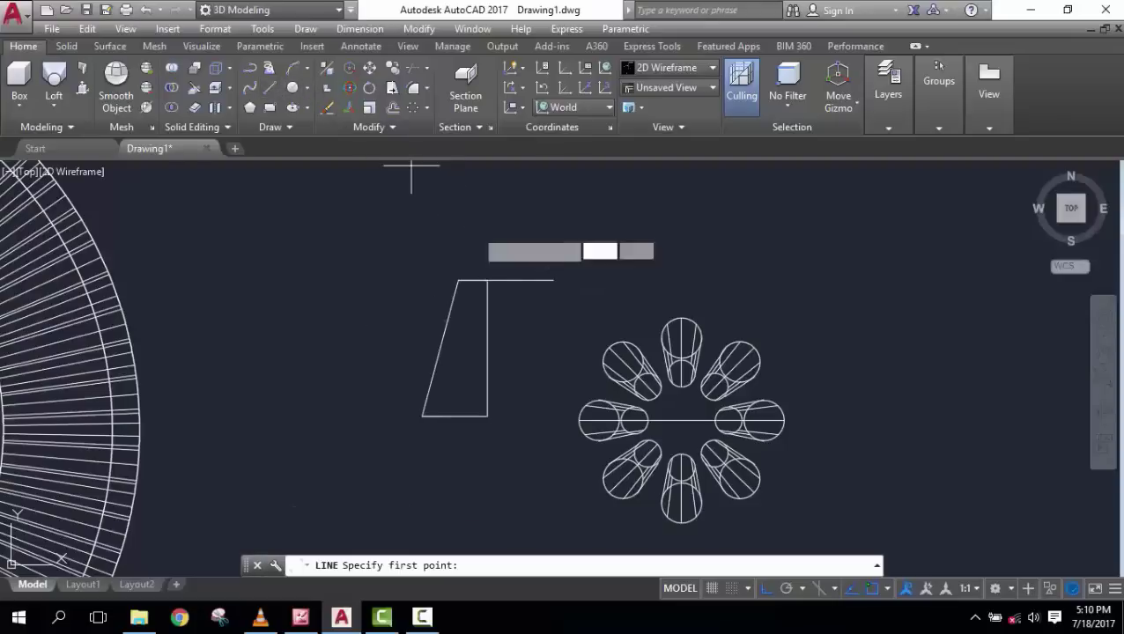
left_click(507, 281)
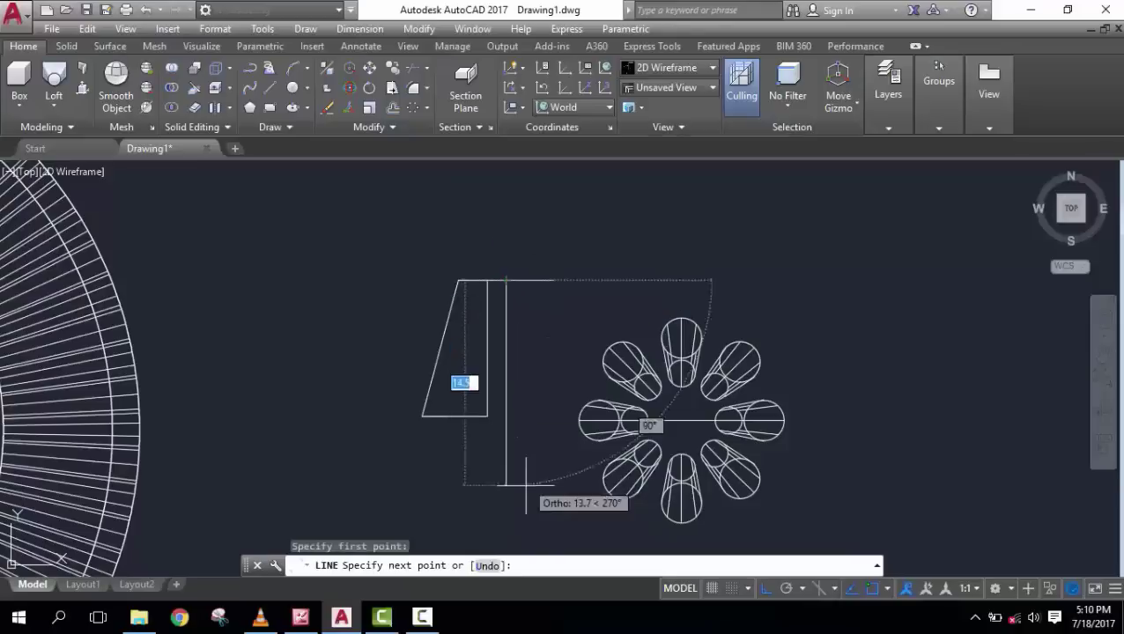
type("10")
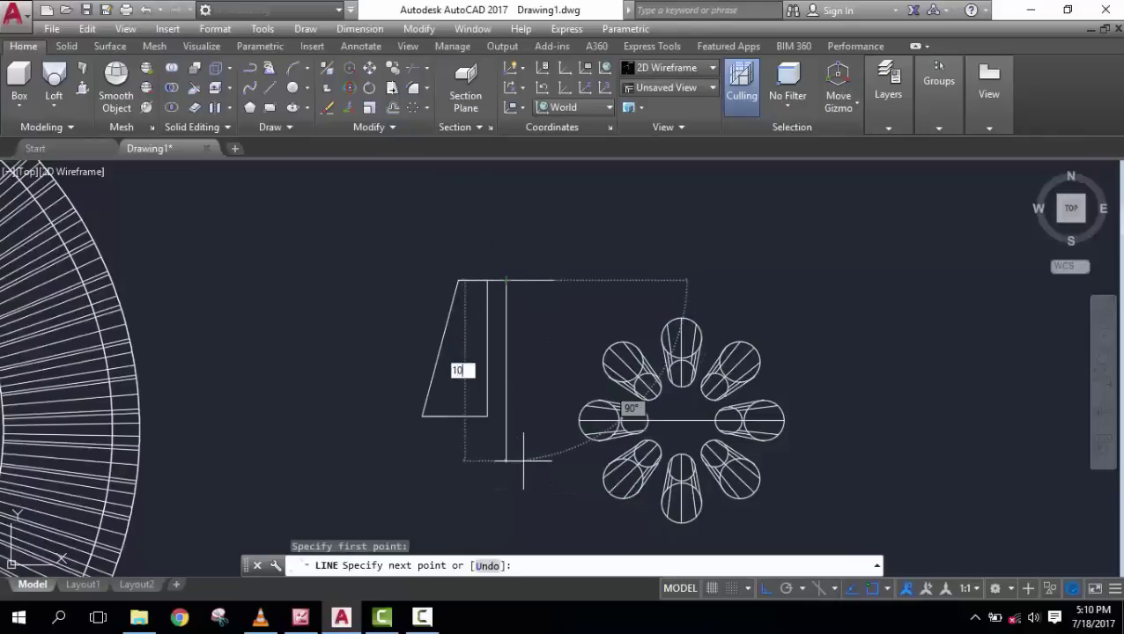
key("Return")
key("Return")
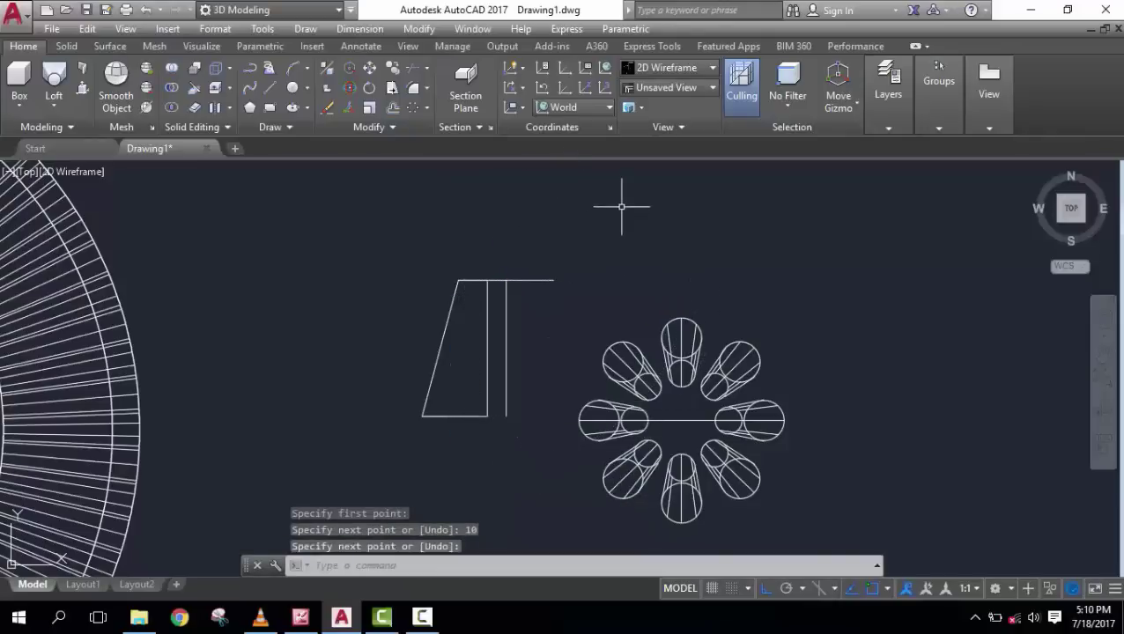
type("tr")
key("Return")
key("Return")
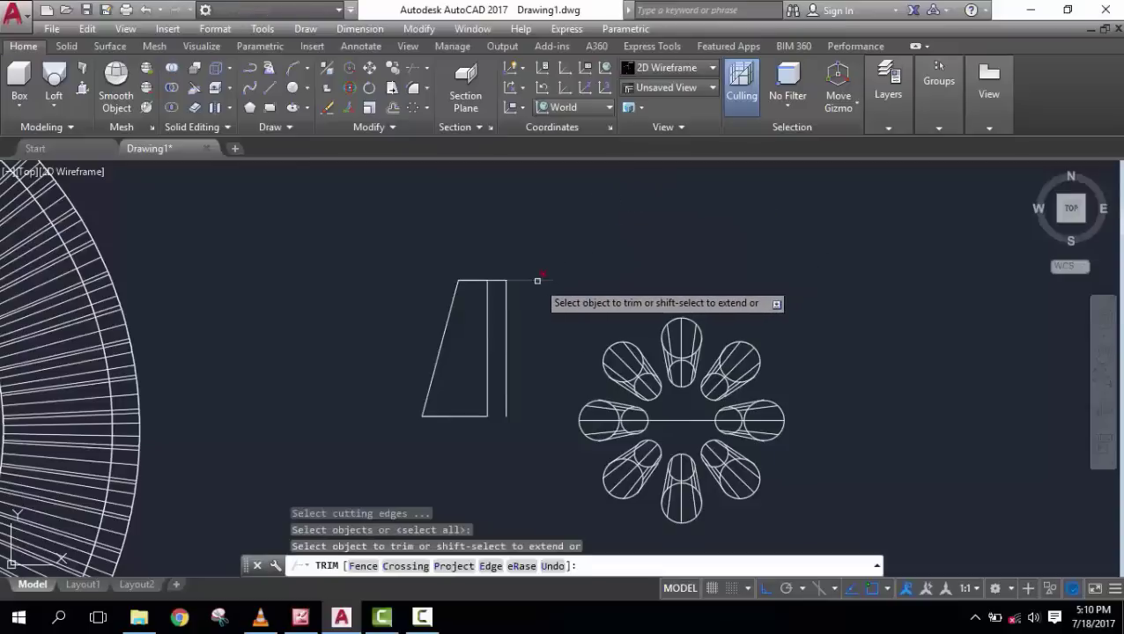
- Trim the top line past the vertical and erase the extra top segment
left_click(521, 280)
key("Escape")
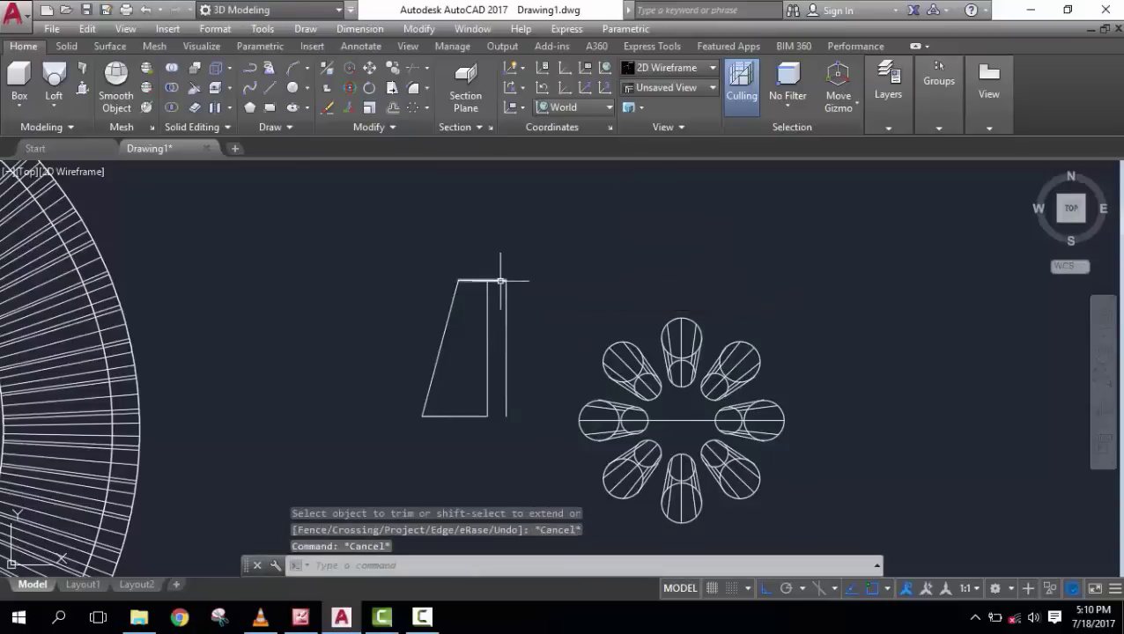
left_click(500, 281)
type("e")
key("Return")
type("join")
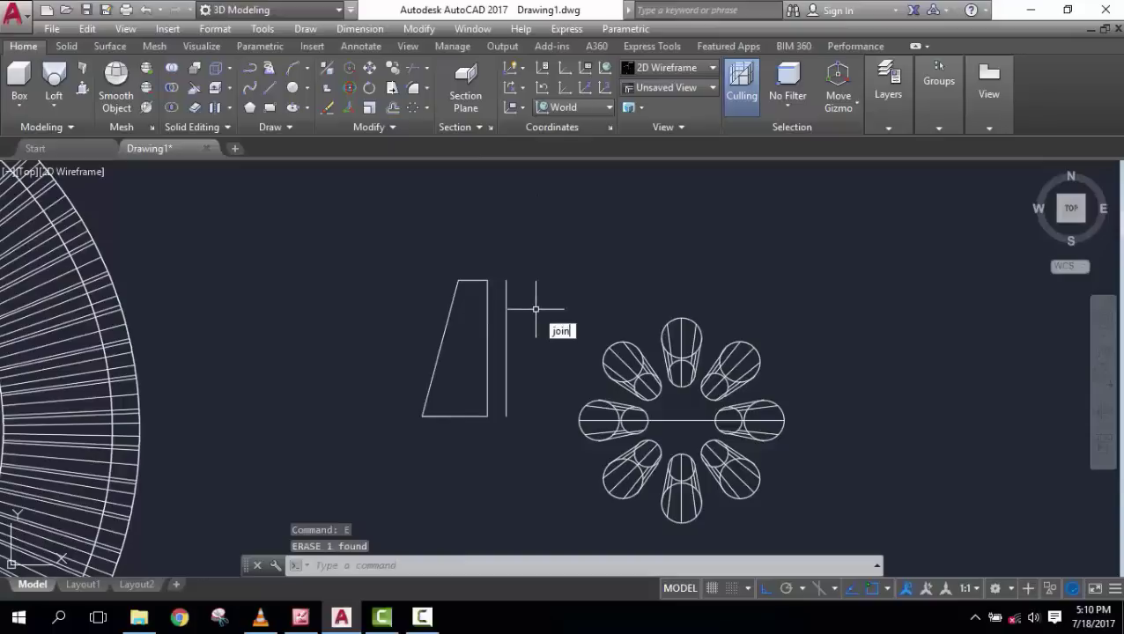
- Try joining the five profile lines into one polyline, then undo it
key("Return")
left_click(498, 430)
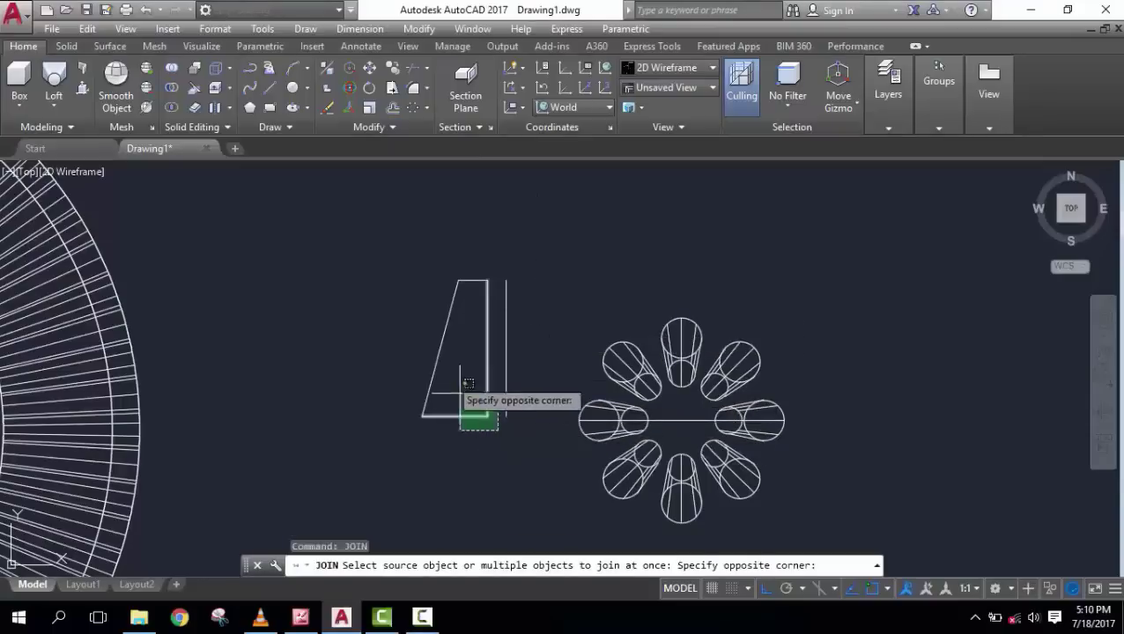
left_click(415, 242)
key("Return")
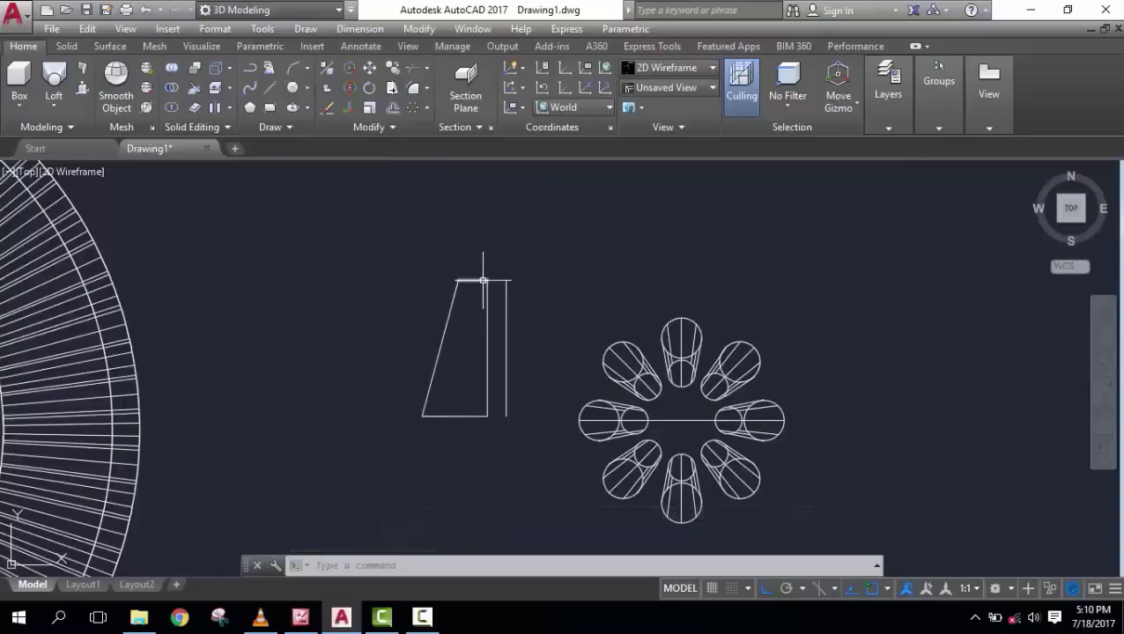
key("ctrl+z")
key("ctrl+z")
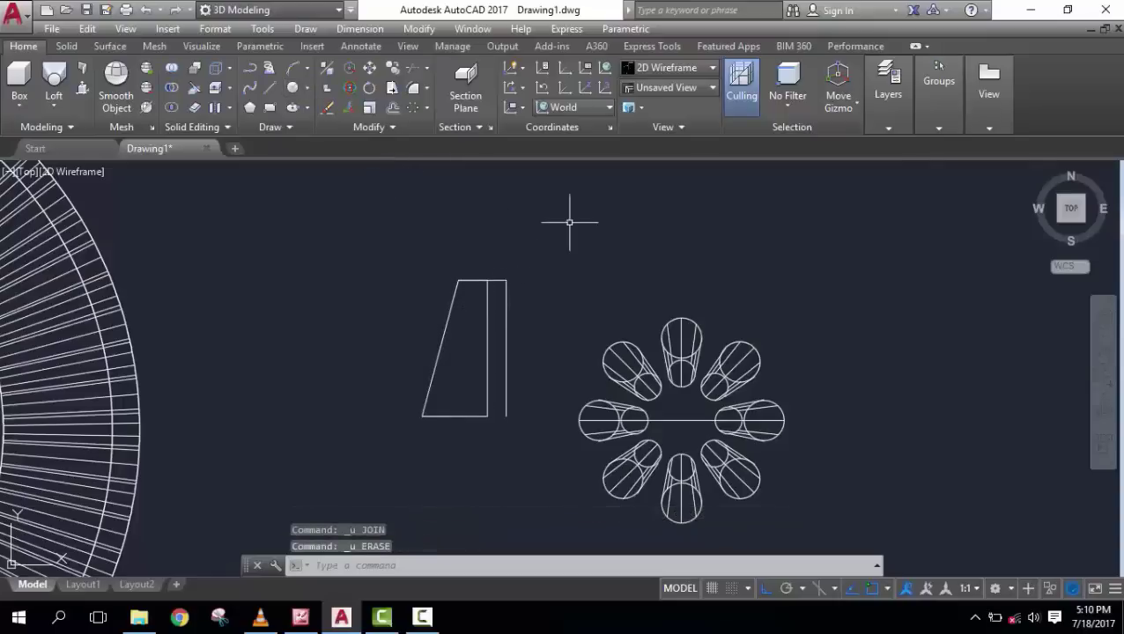
- Erase the trapezoid's top lines and the leftover vertical and bottom lines
left_click(479, 282)
key("Return")
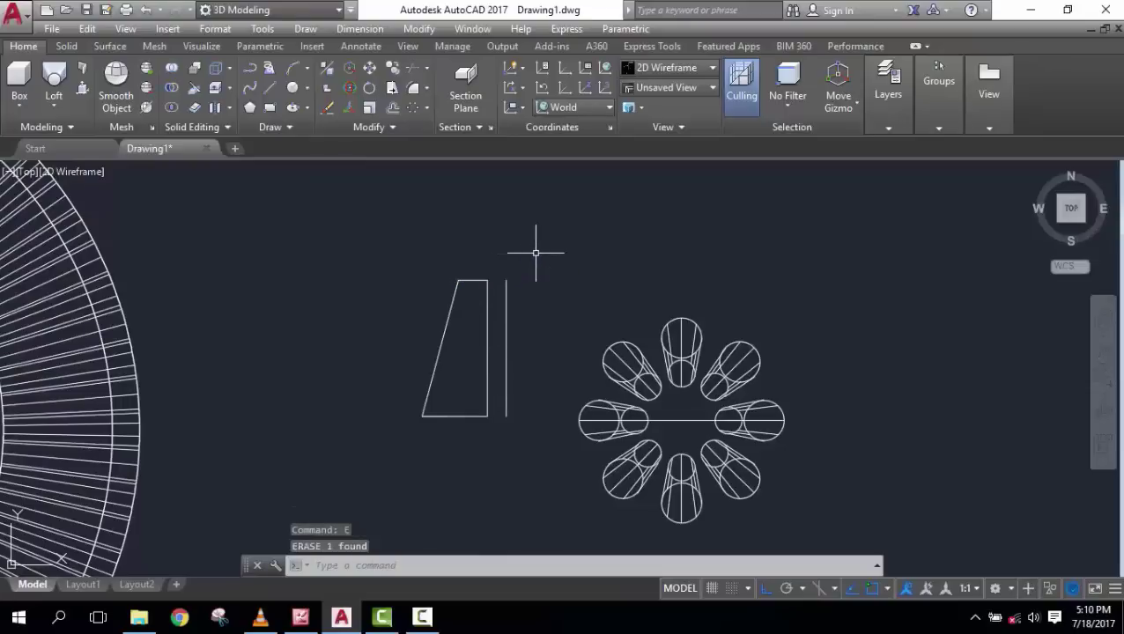
left_click(480, 280)
type("e")
key("Return")
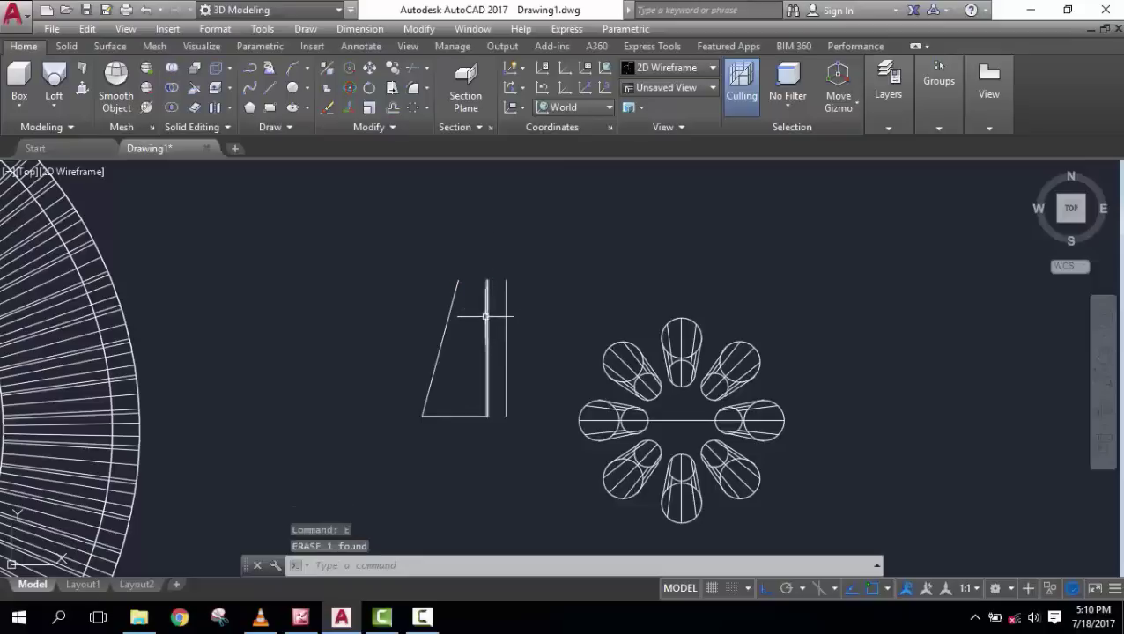
left_click(487, 319)
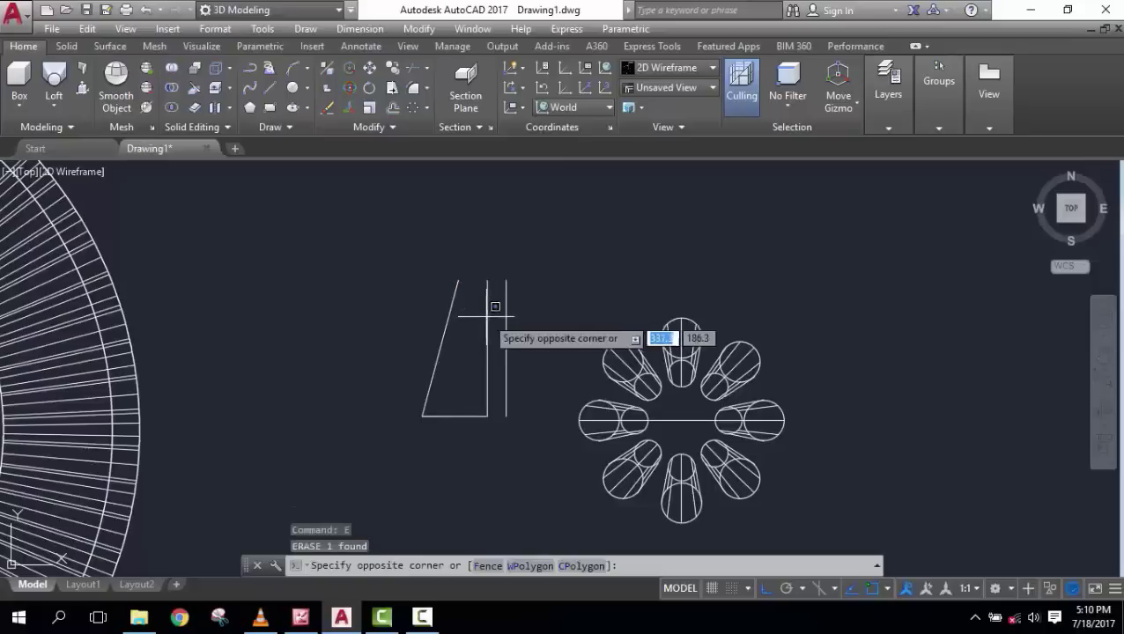
left_click(476, 376)
left_click(477, 431)
left_click(459, 403)
type("e")
key("Return")
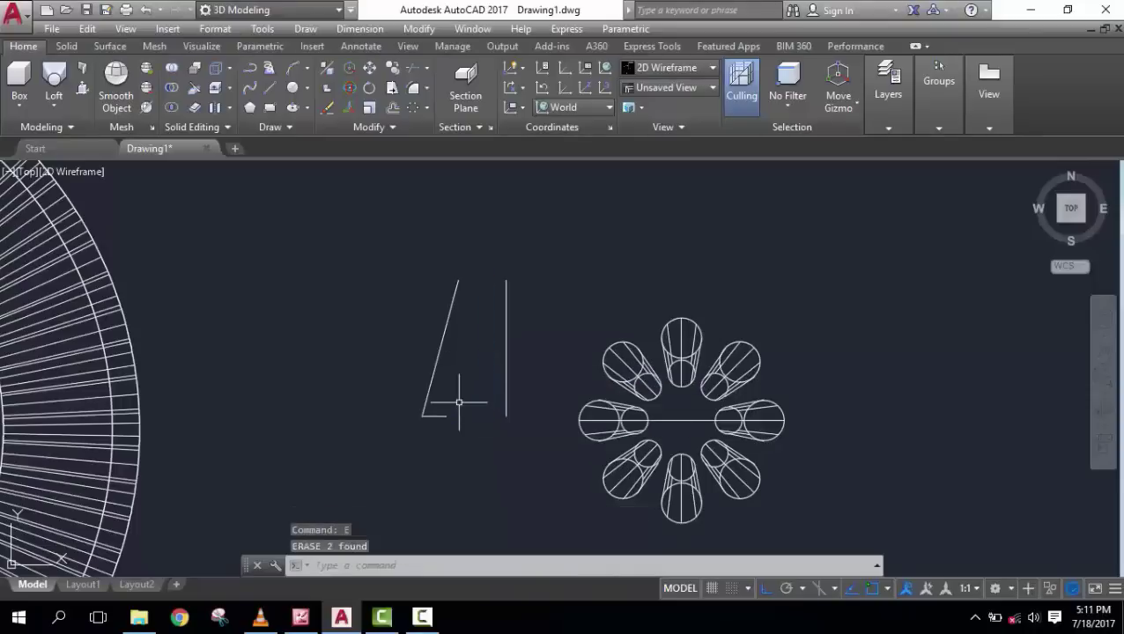
- Draw the new top edge from the sloped side's top to the vertical line
type("l")
key("Return")
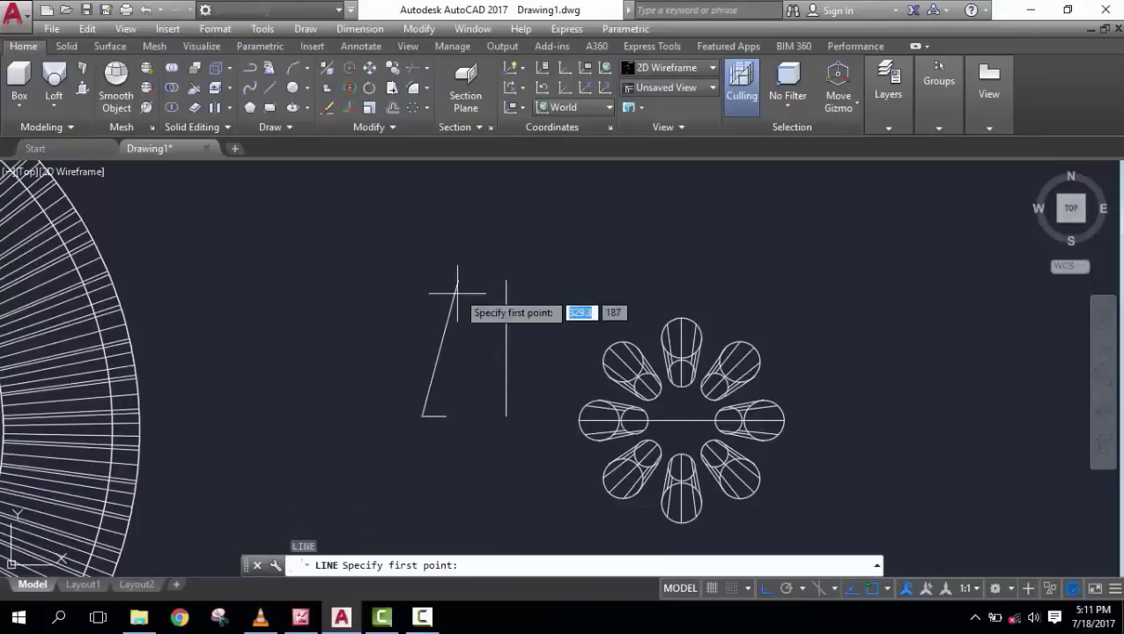
left_click(458, 281)
left_click(506, 281)
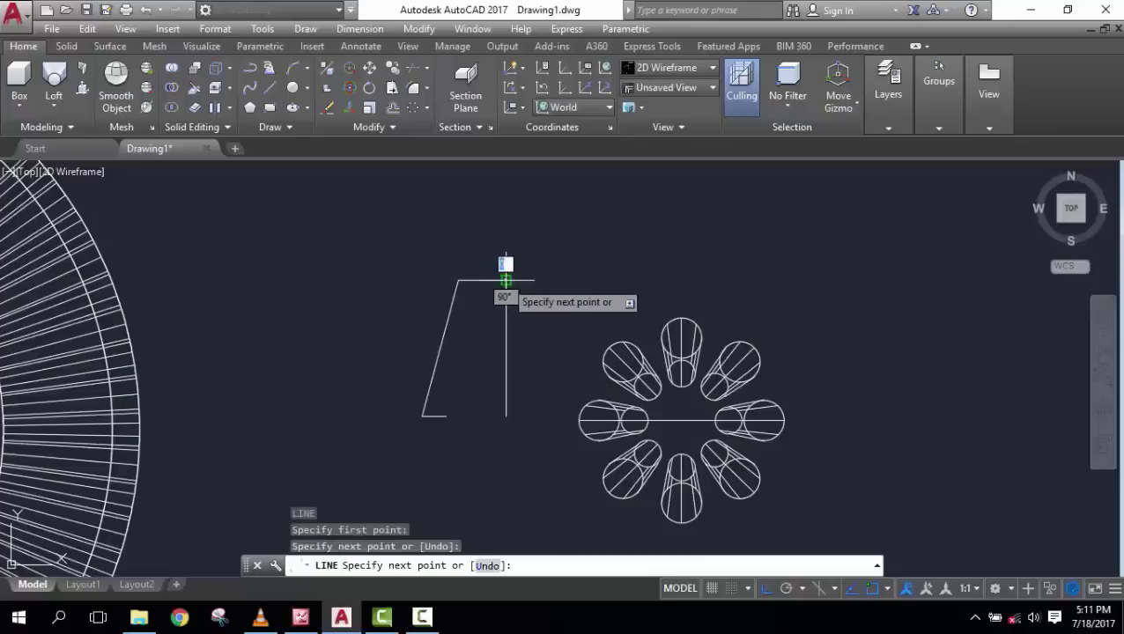
key("Return")
- Erase the short stray line near the bottom-left corner
left_click(439, 413)
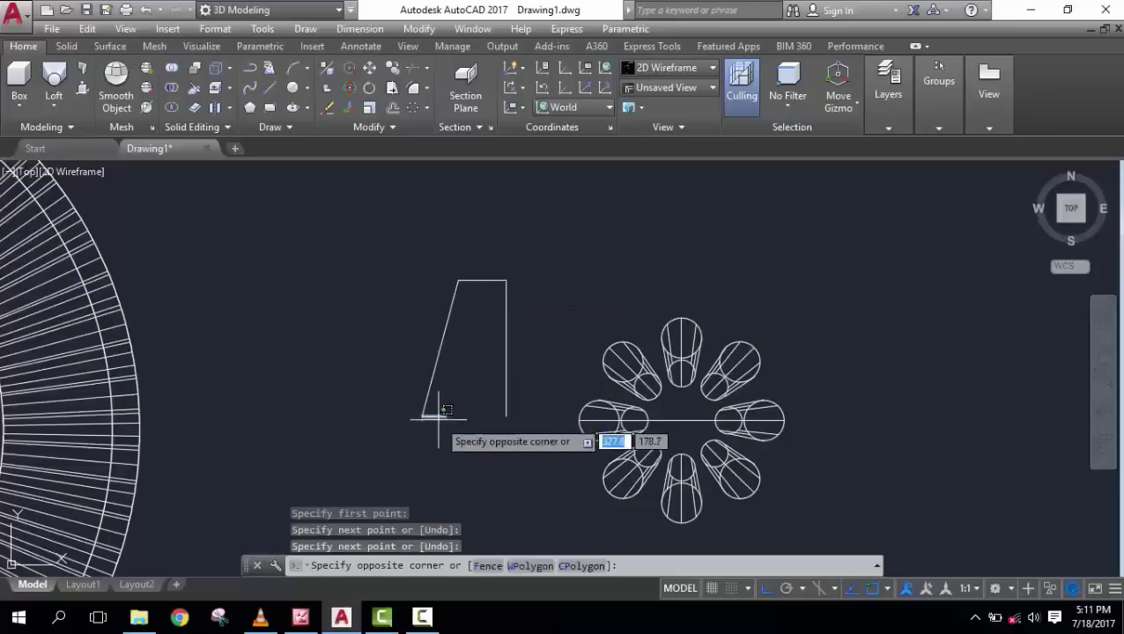
left_click(444, 424)
type("e")
key("Return")
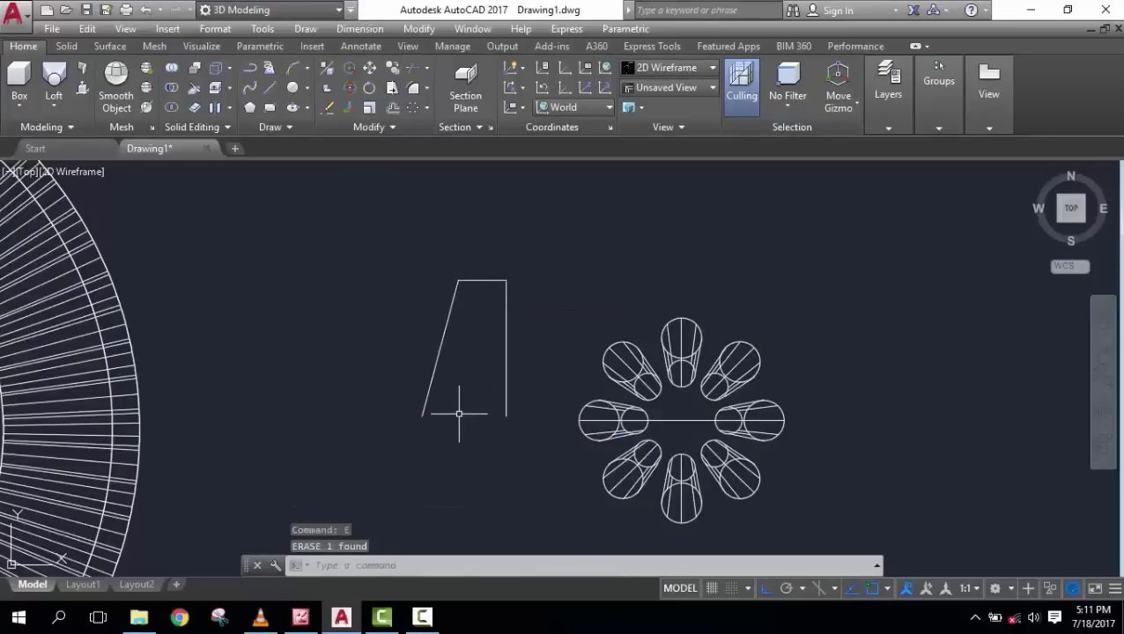
- Draw the bottom edge from the bottom-left corner to the vertical line's base
type("l")
key("Return")
left_click(423, 415)
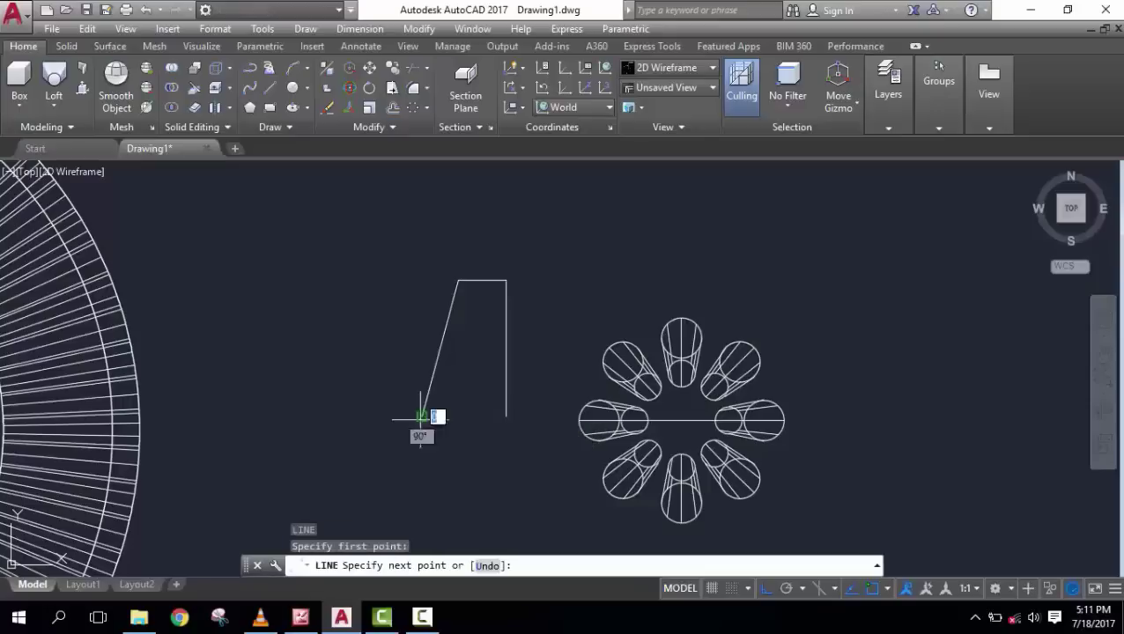
left_click(506, 415)
key("Return")
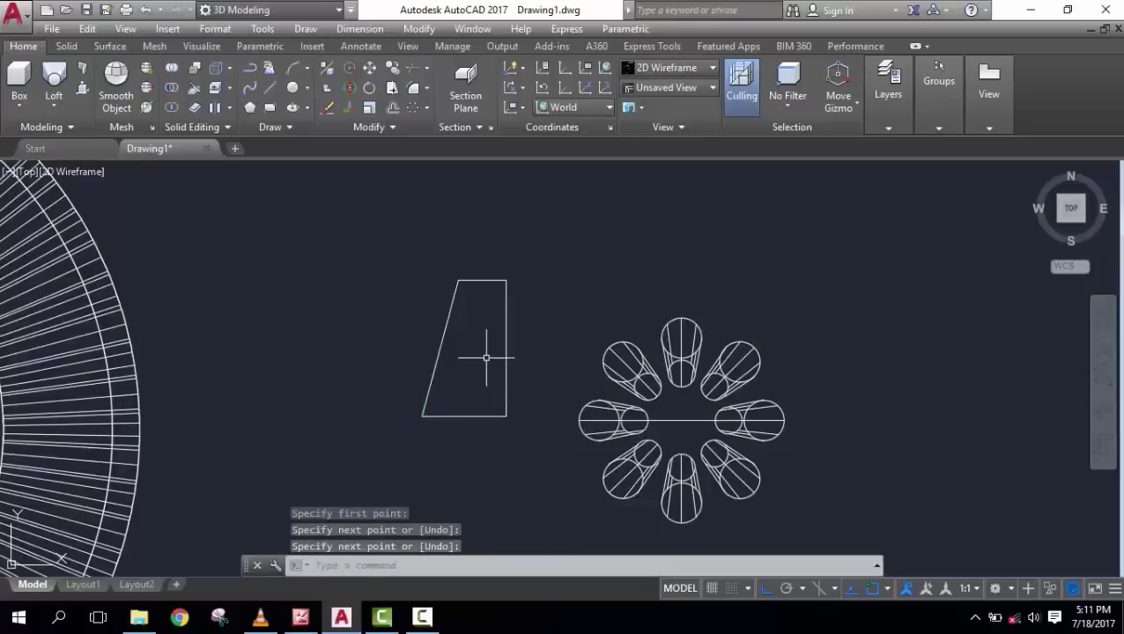
type("SET")
- Offset the top edge 1 unit inward, replacing an initial 2-unit attempt
key("Return")
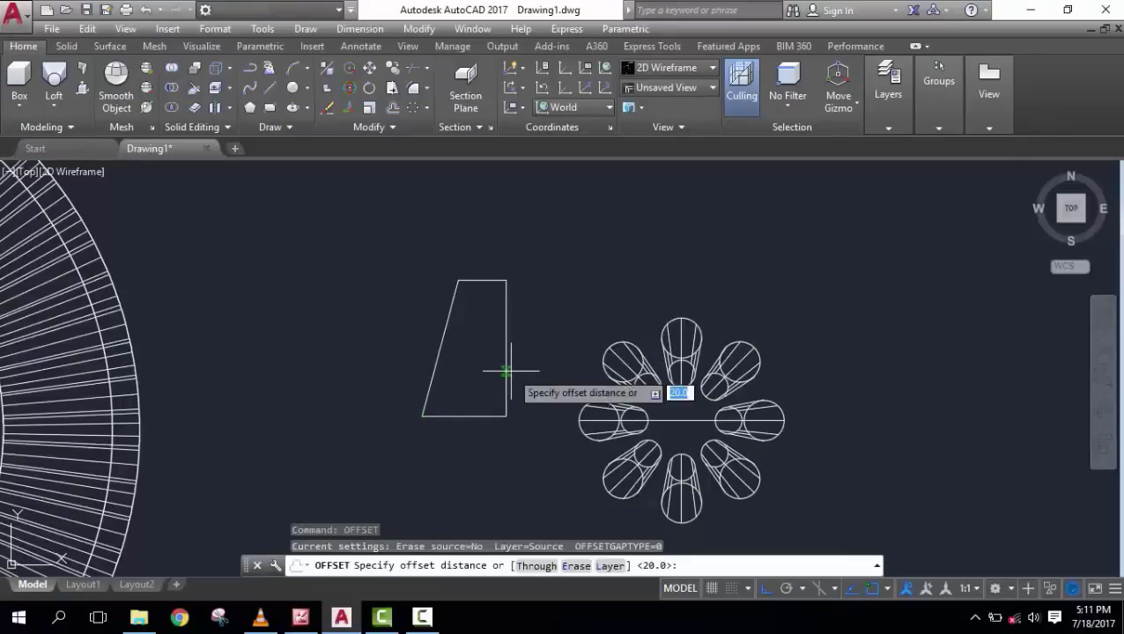
type("2")
key("Return")
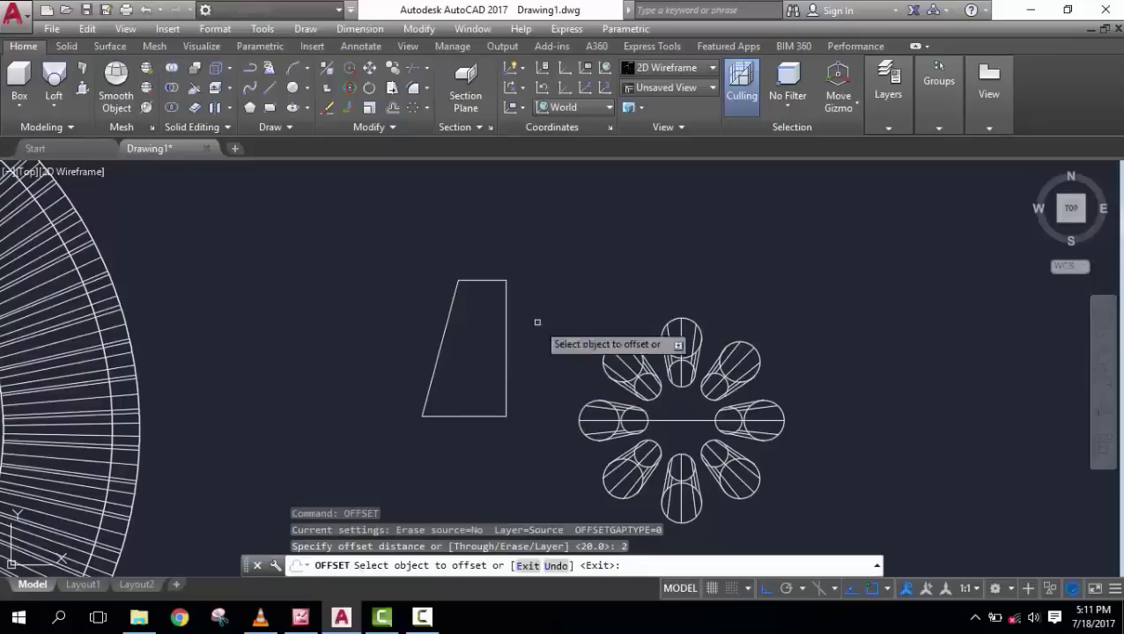
left_click(484, 283)
left_click(485, 322)
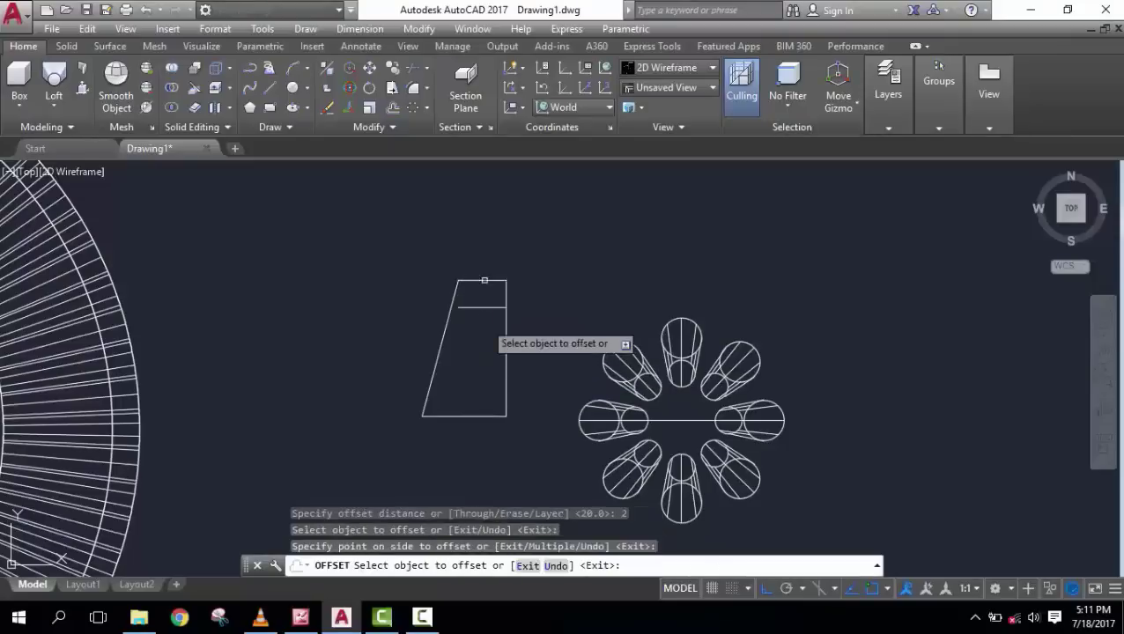
key("Return")
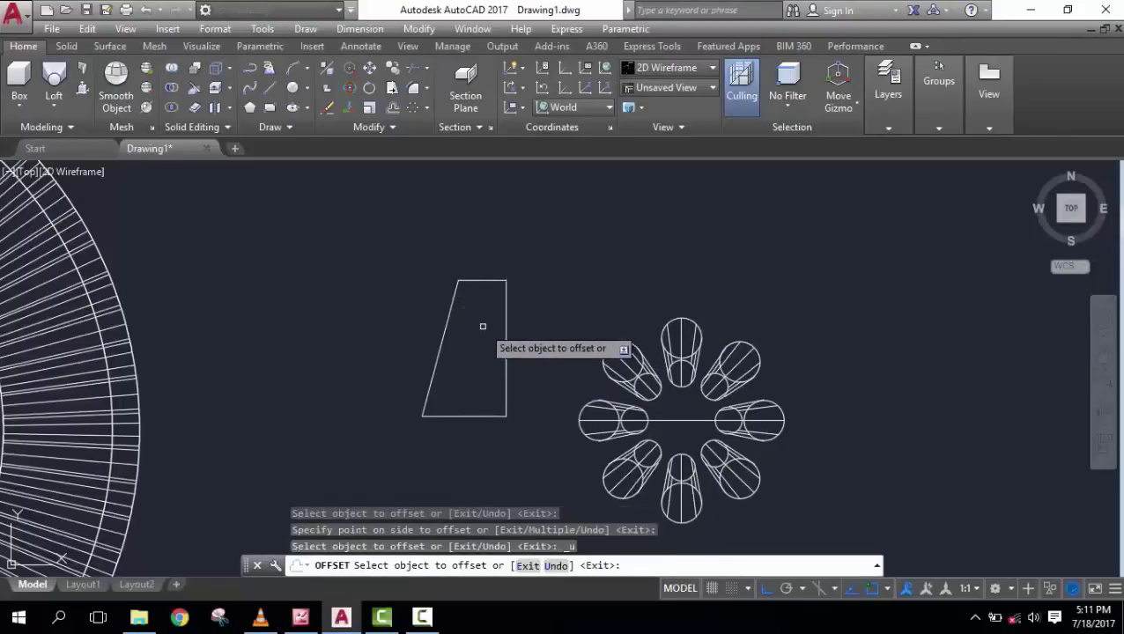
key("Return")
type("1")
key("Return")
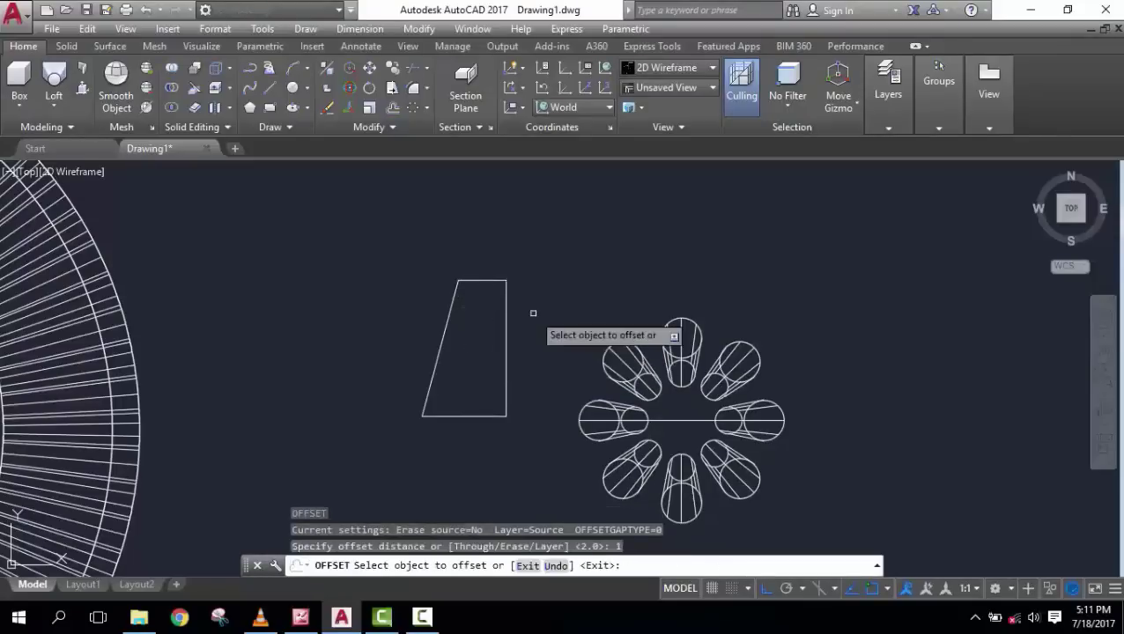
left_click(479, 281)
left_click(486, 317)
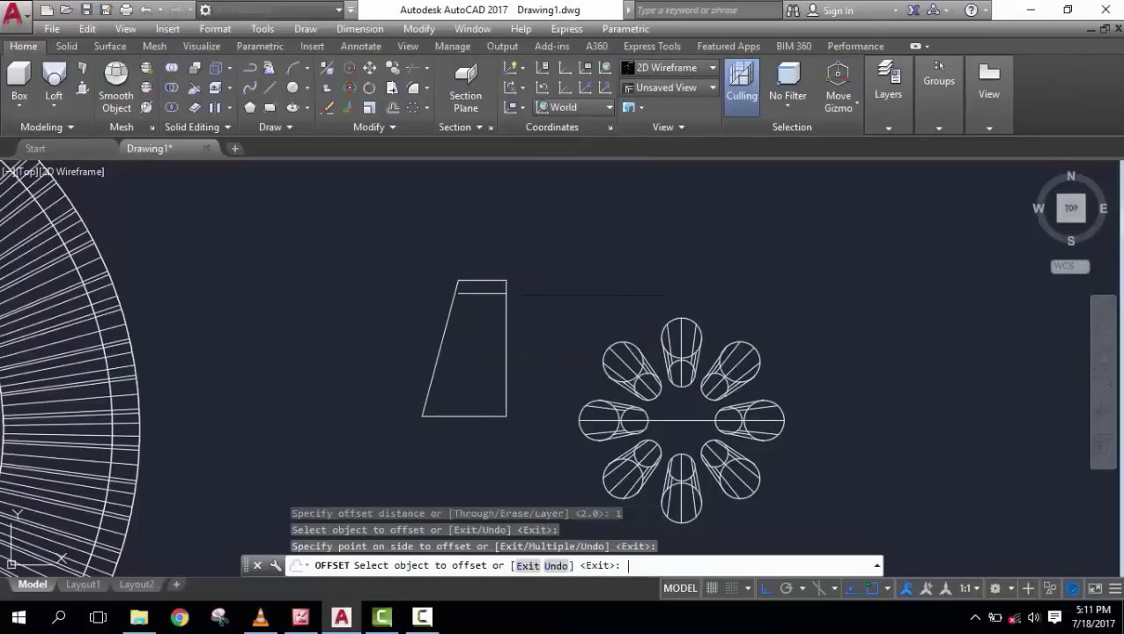
key("Return")
- Offset the bottom edge 1 unit upward
key("Return")
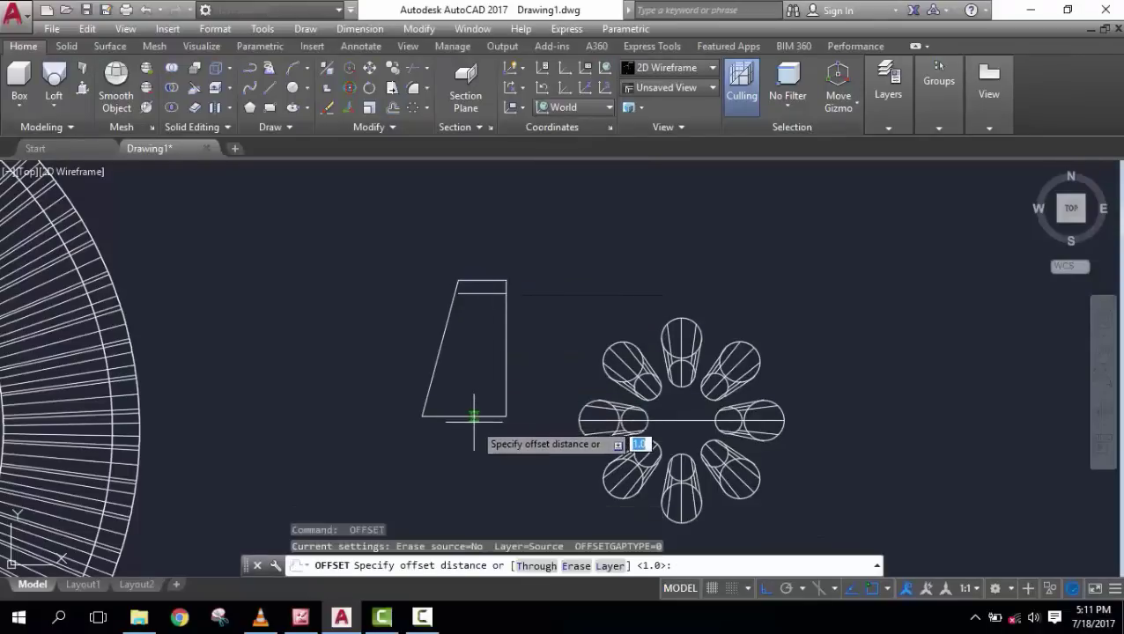
key("Return")
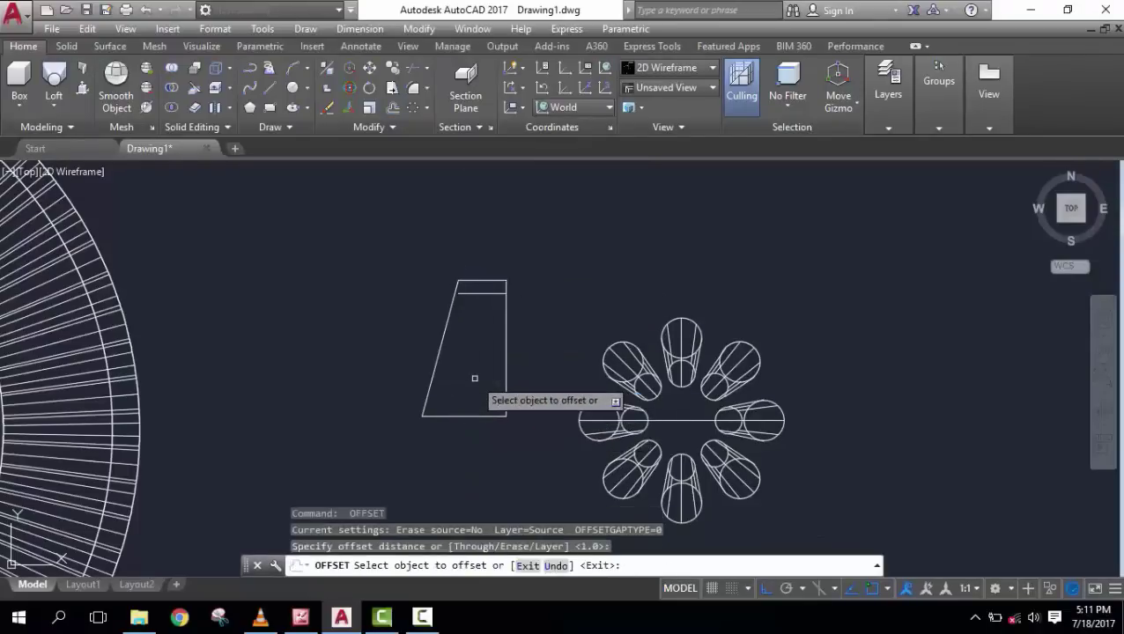
left_click(476, 415)
left_click(476, 377)
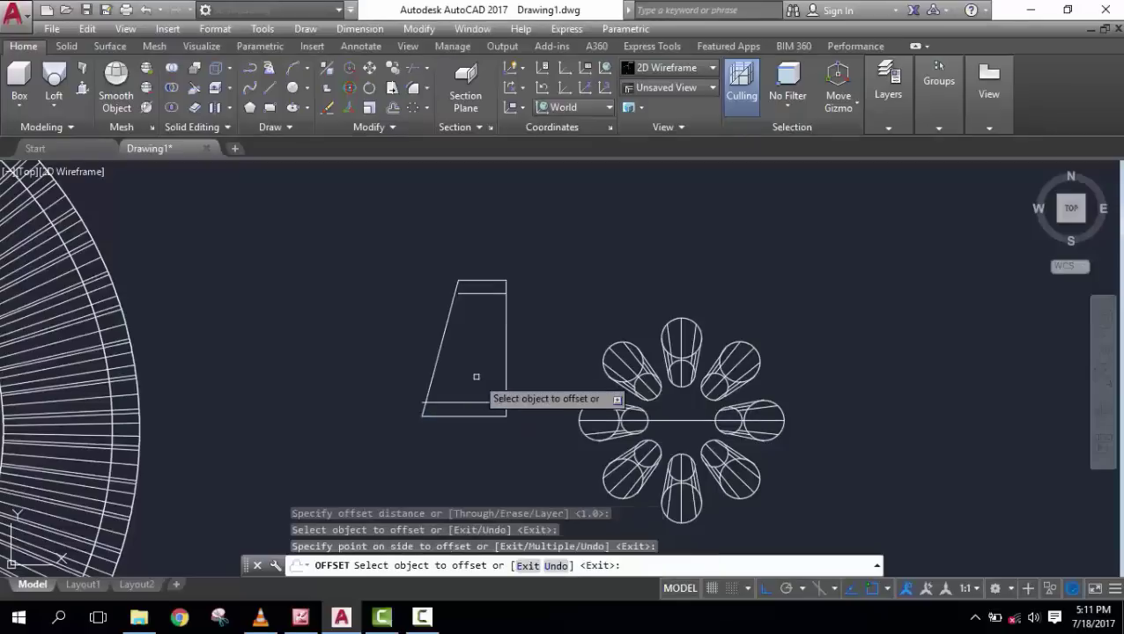
key("Return")
- Draw a short vertical divider line in the bottom strip
type("L")
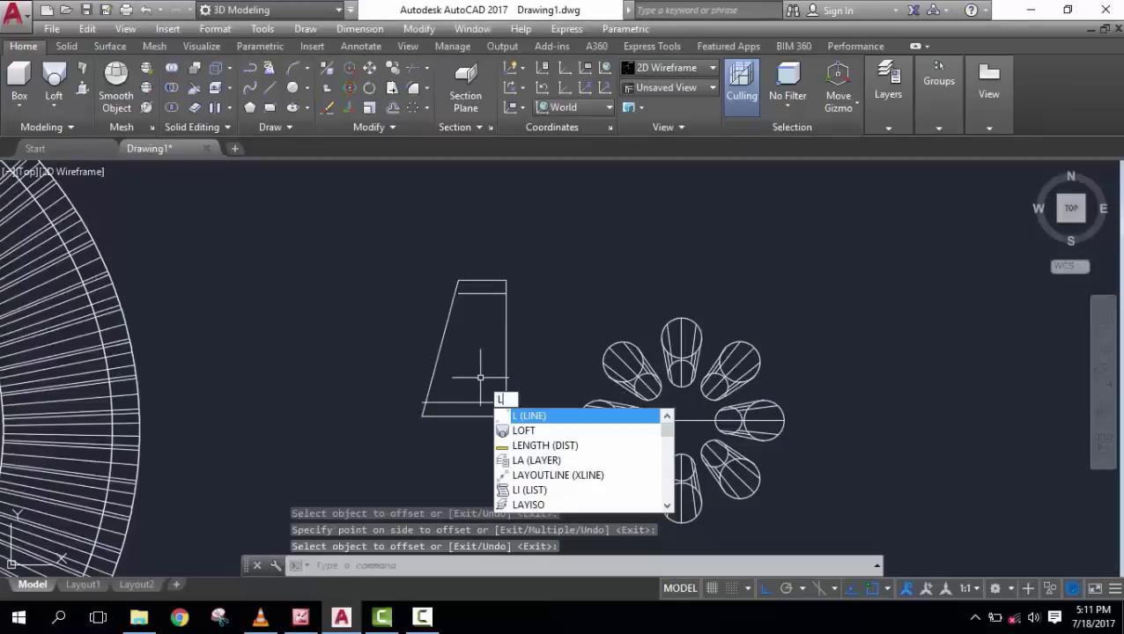
key("BackSpace")
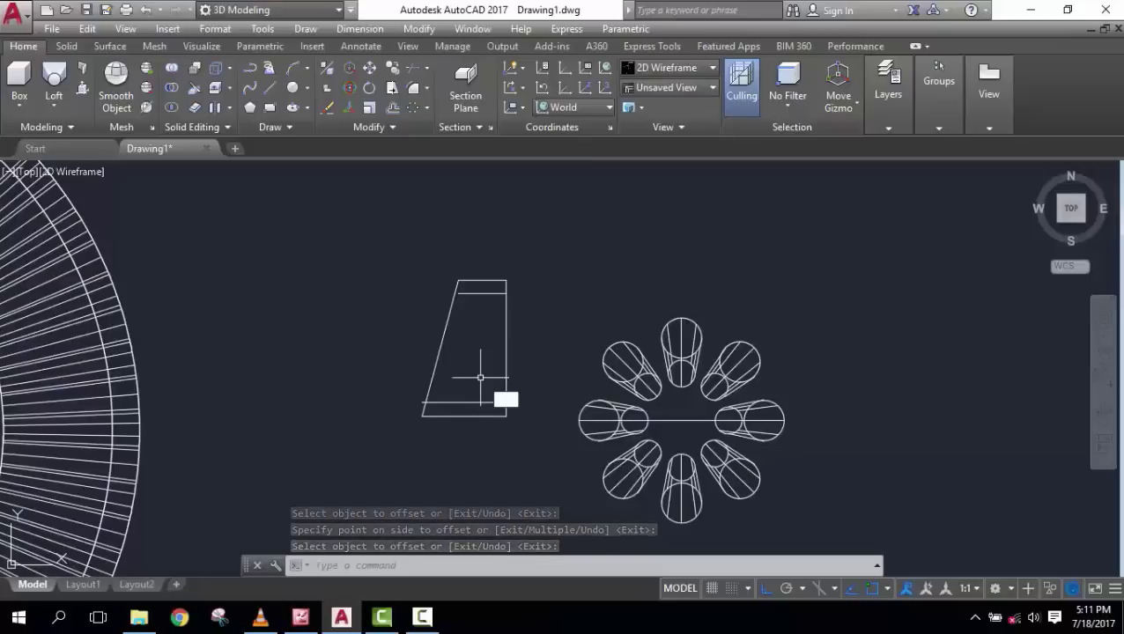
type("l")
key("Return")
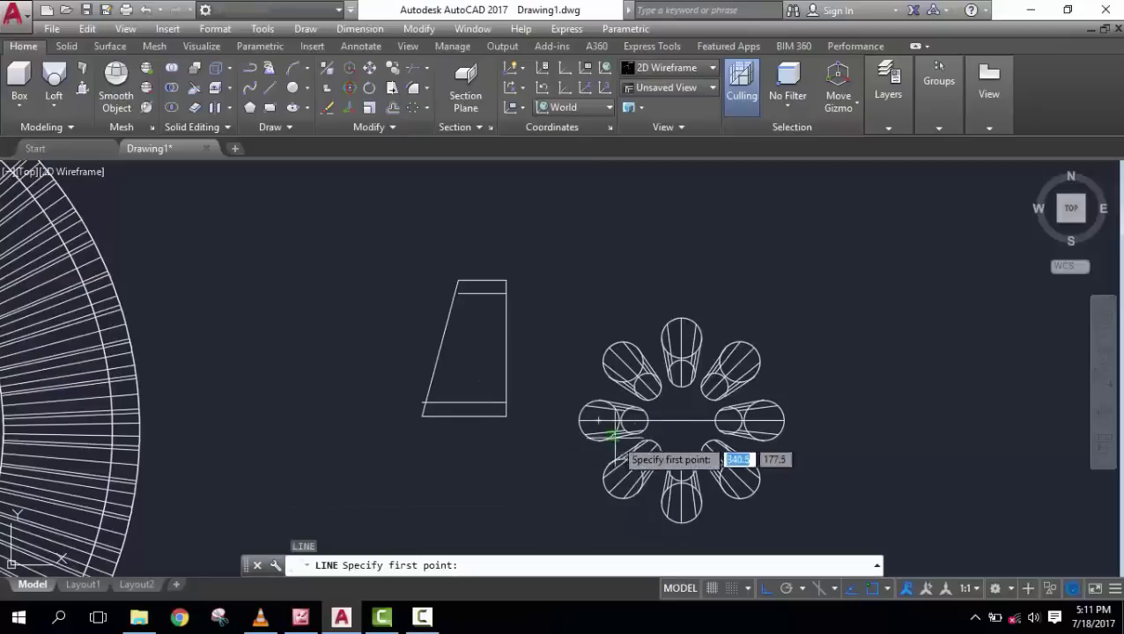
left_click(464, 416)
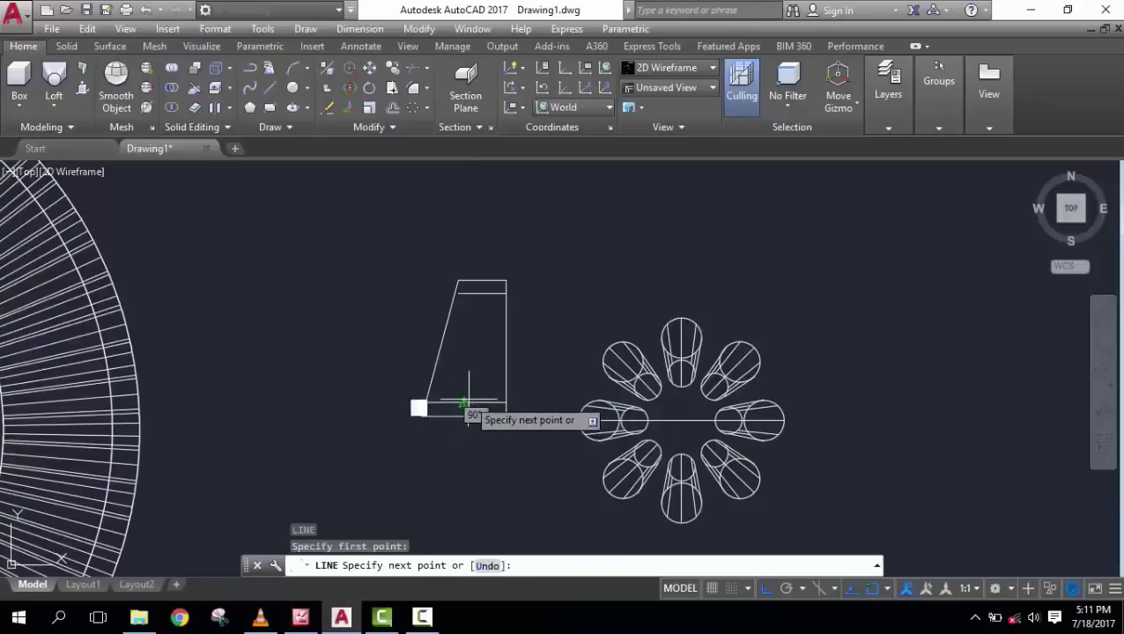
right_click(477, 373)
left_click(512, 380)
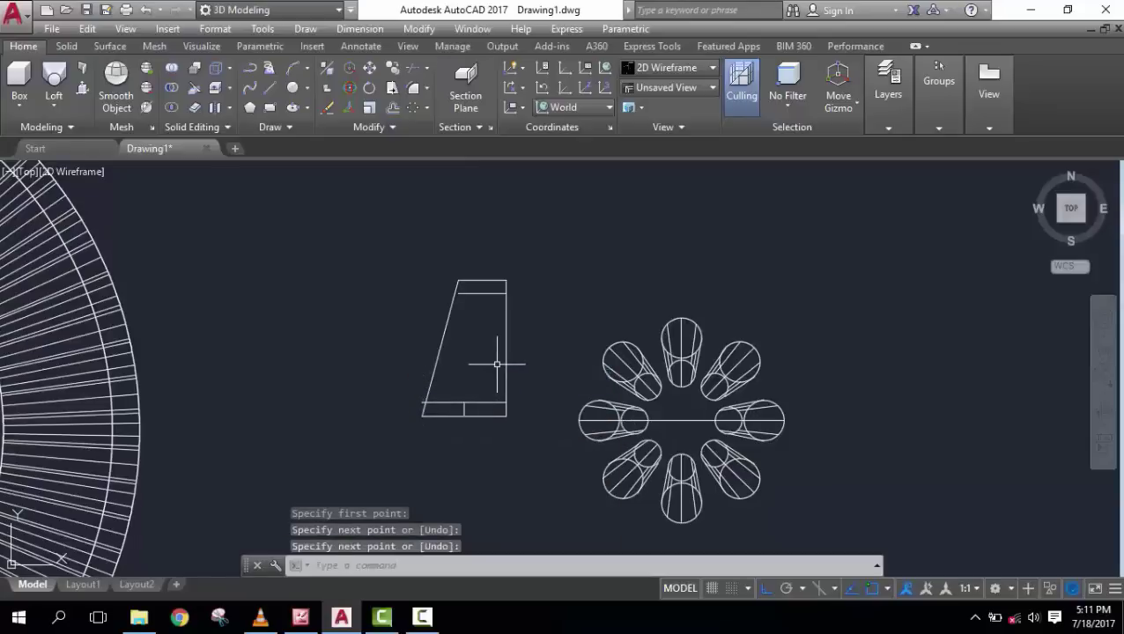
- Offset the divider by 3 and 2 to add more dividers along the bottom strip
type("off")
key("Return")
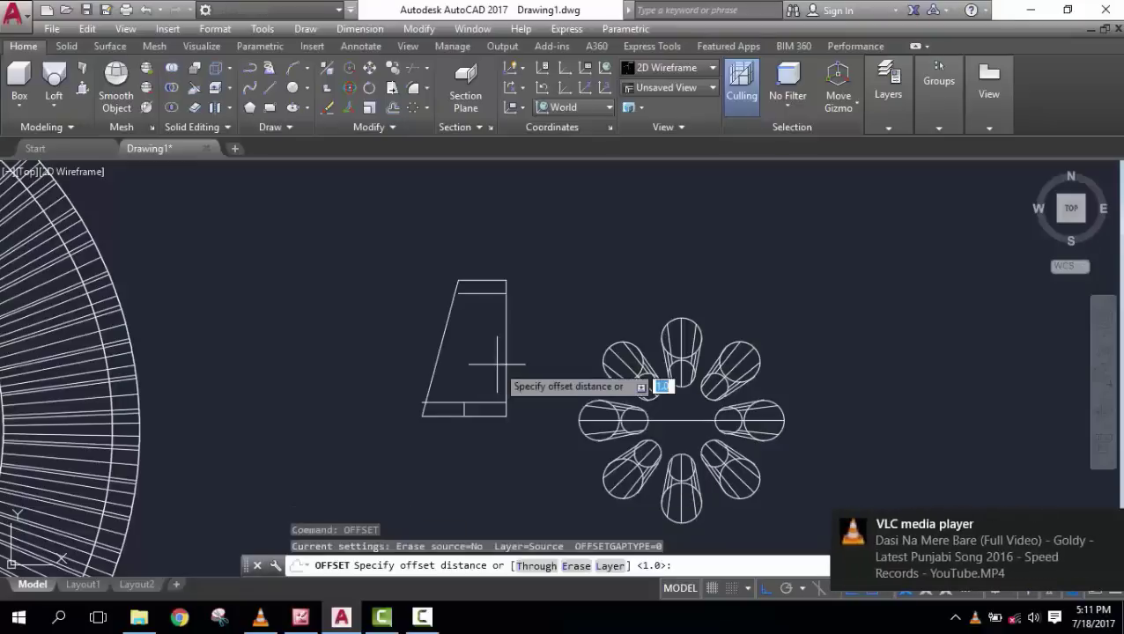
type("3")
key("Return")
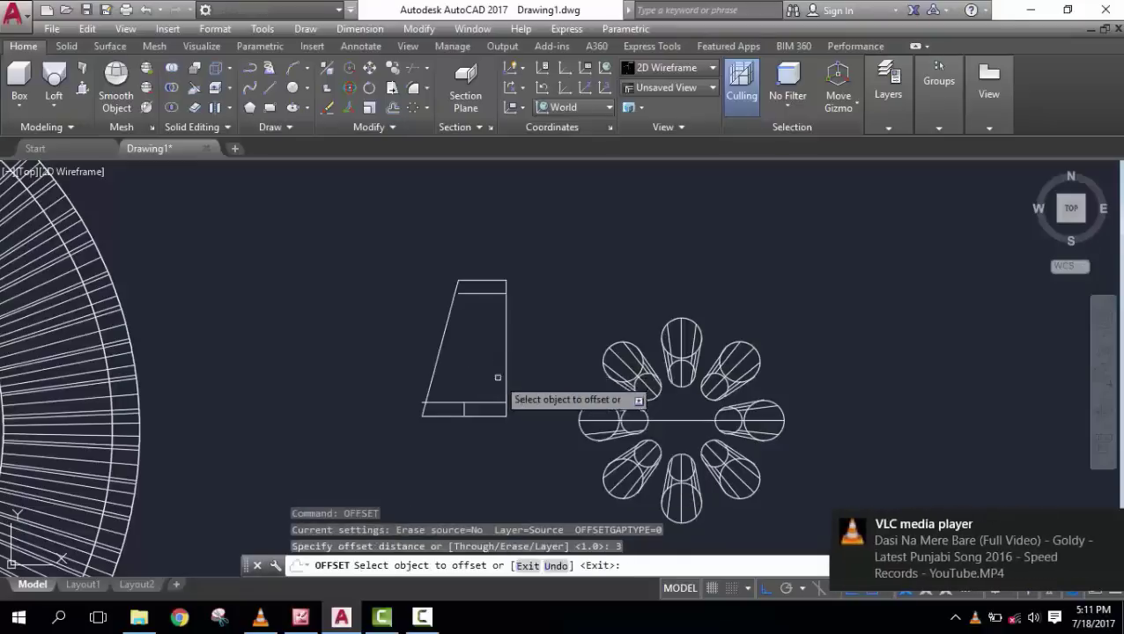
left_click(461, 409)
left_click(467, 409)
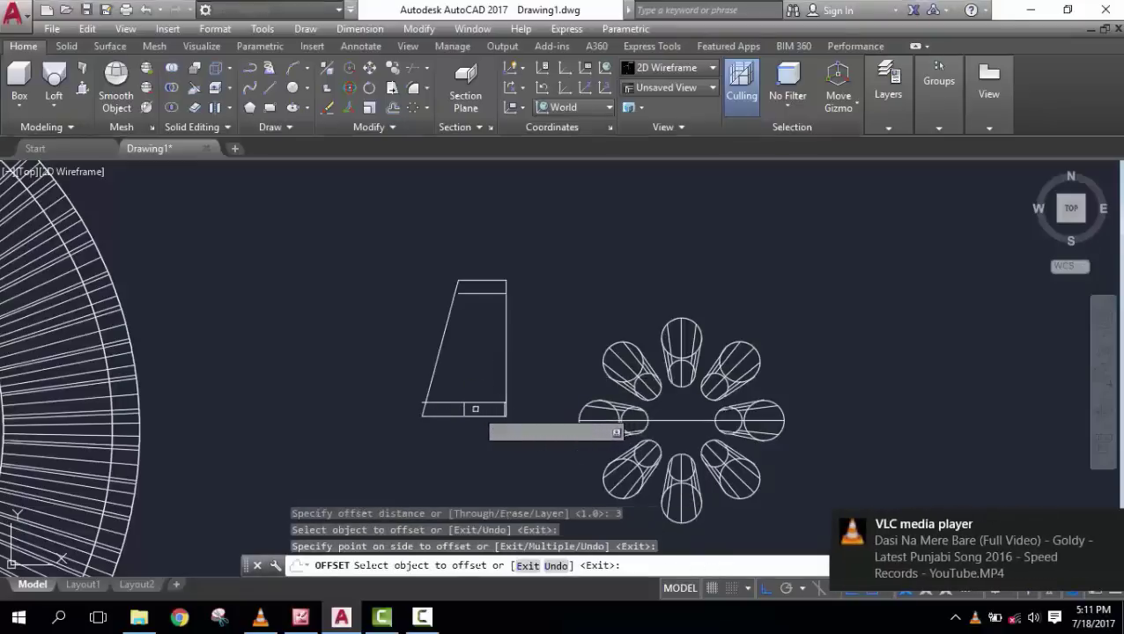
key("Return")
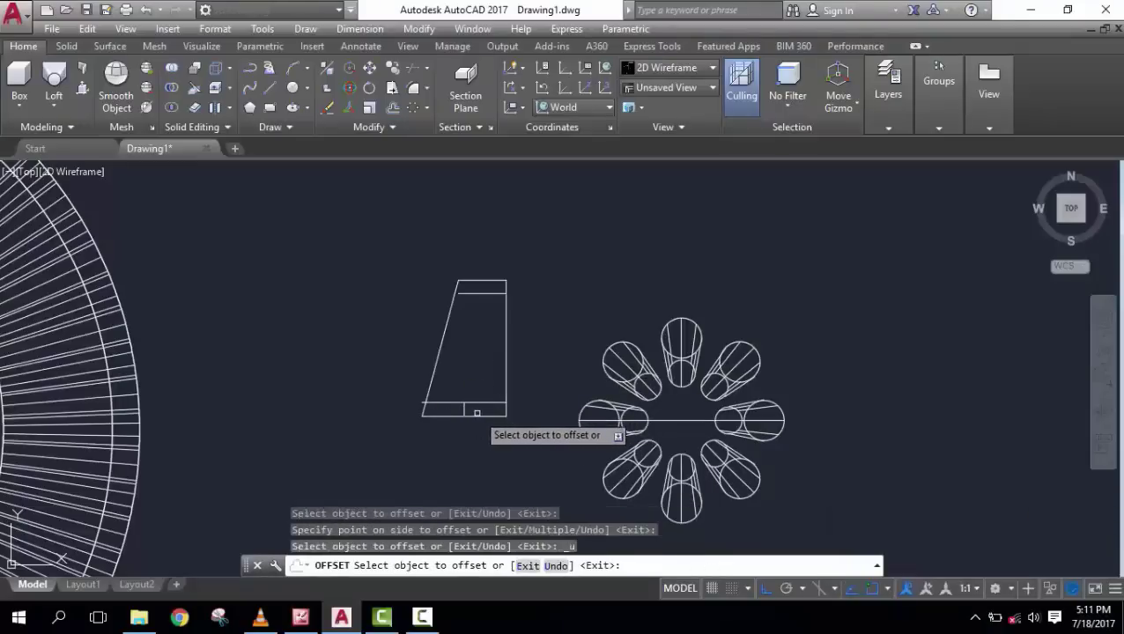
key("Return")
key("Return")
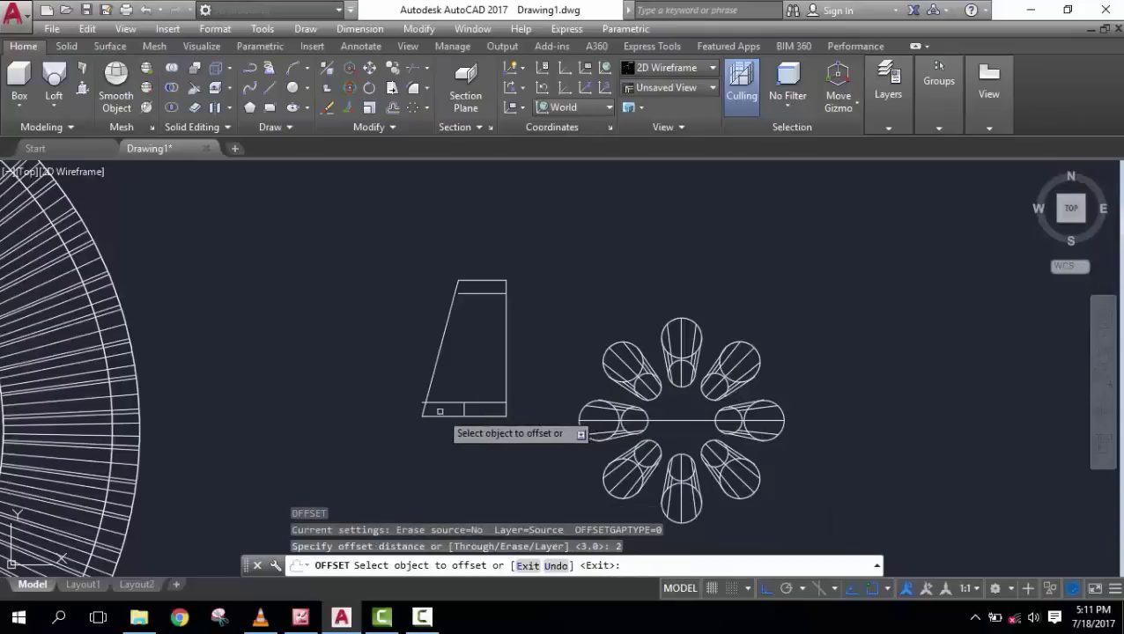
left_click(461, 409)
left_click(473, 407)
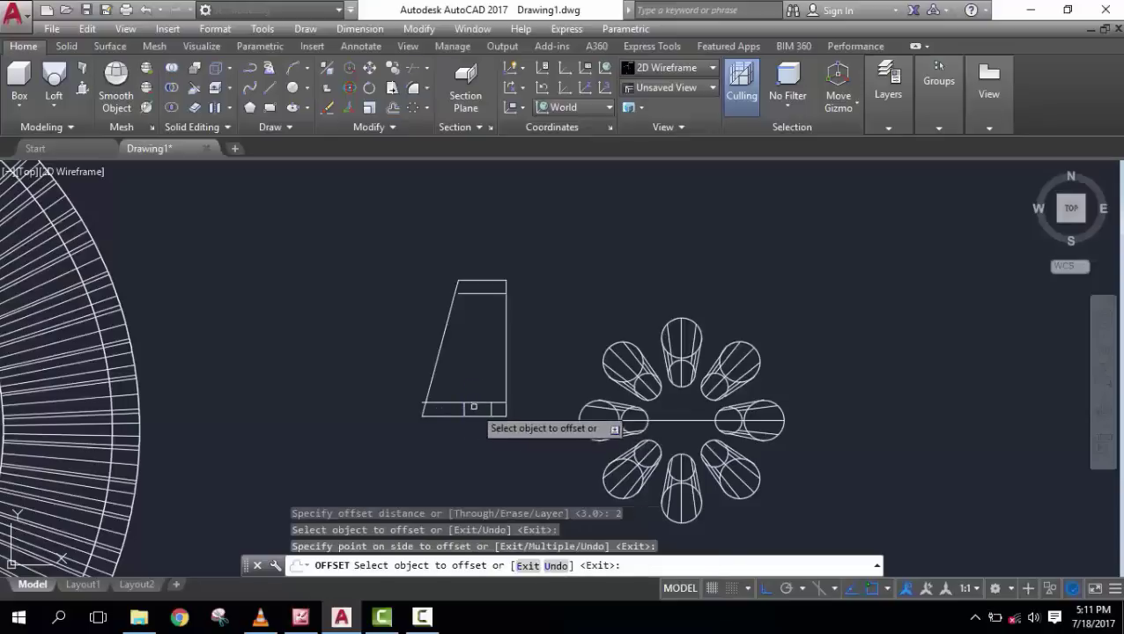
left_click(464, 409)
left_click(487, 427)
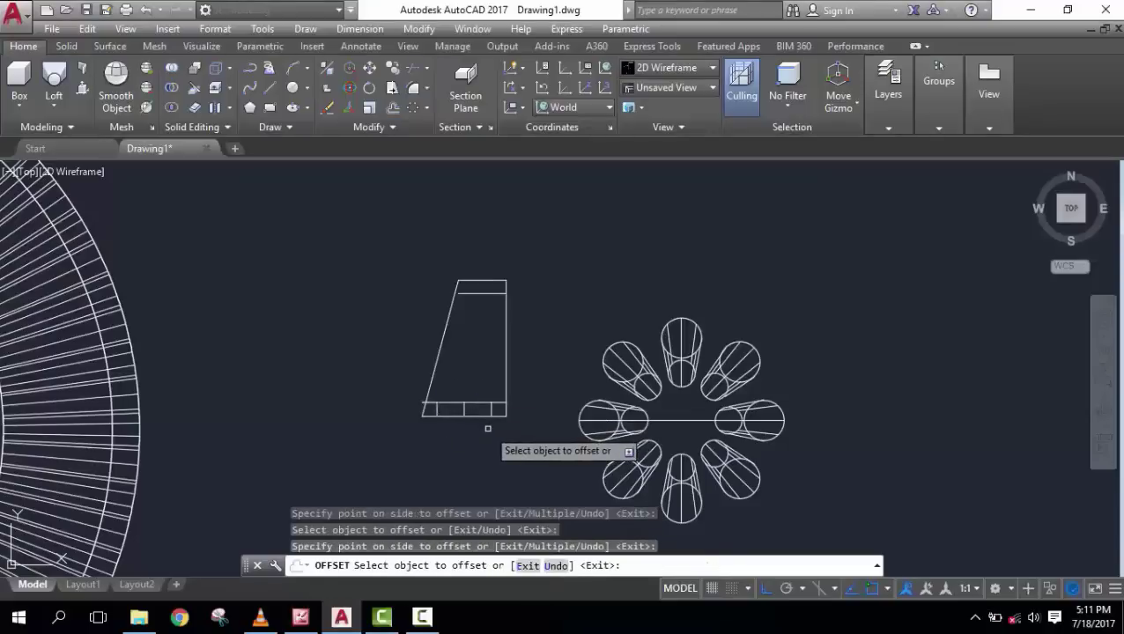
key("Return")
- Trim the bottom notch lines and erase the leftover short vertical line
type("tr")
key("Return")
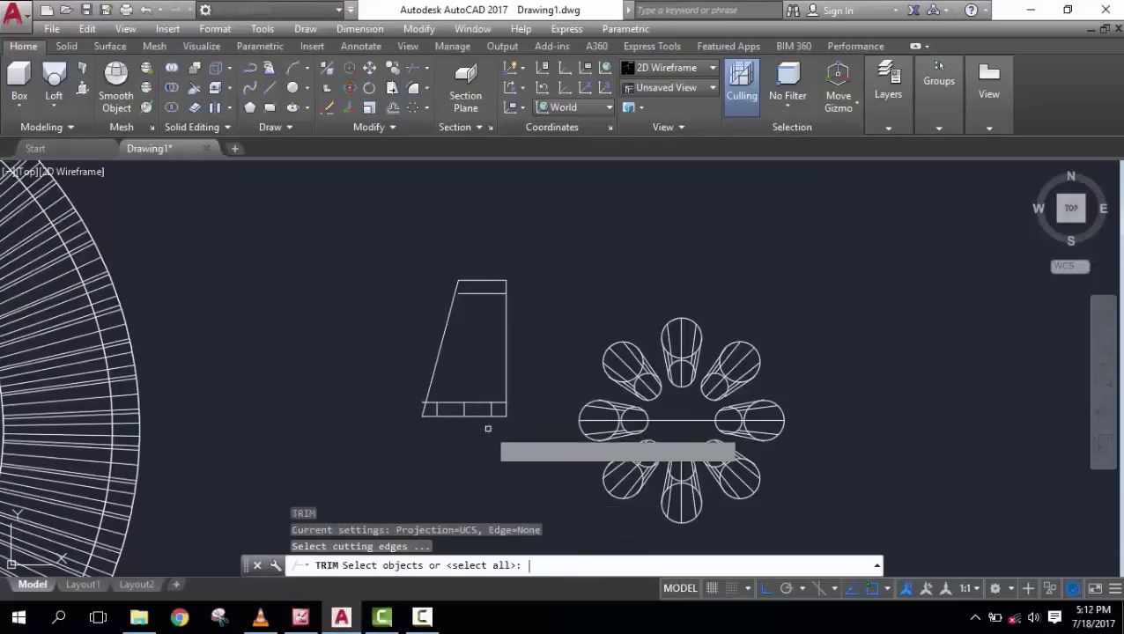
key("Return")
scroll(461, 390, "up", 4)
left_click(401, 408)
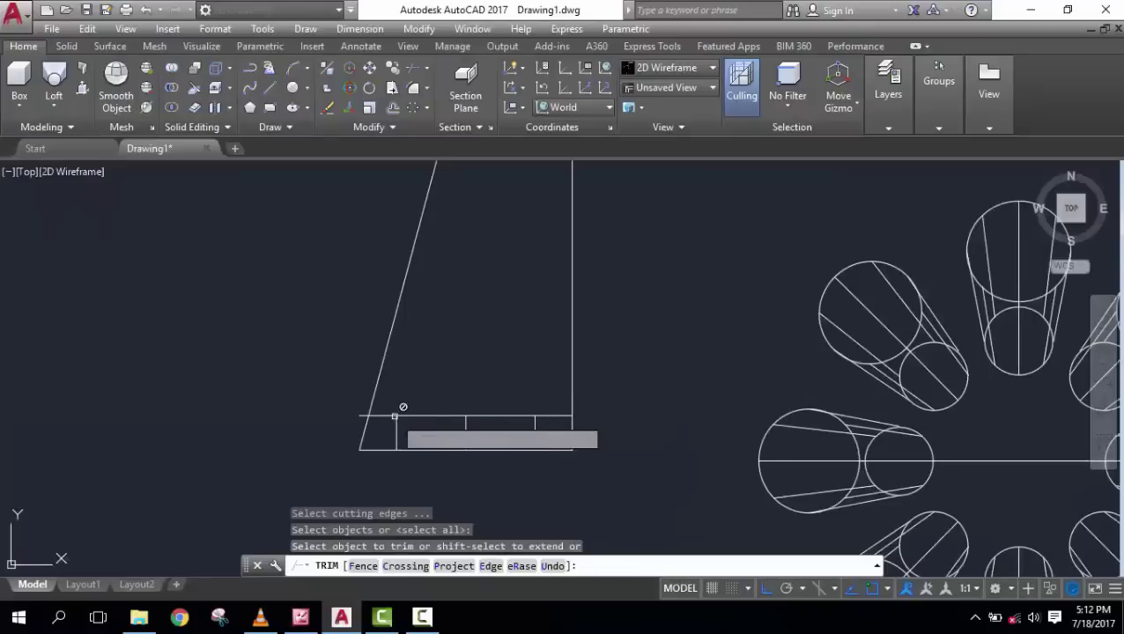
left_click(377, 422)
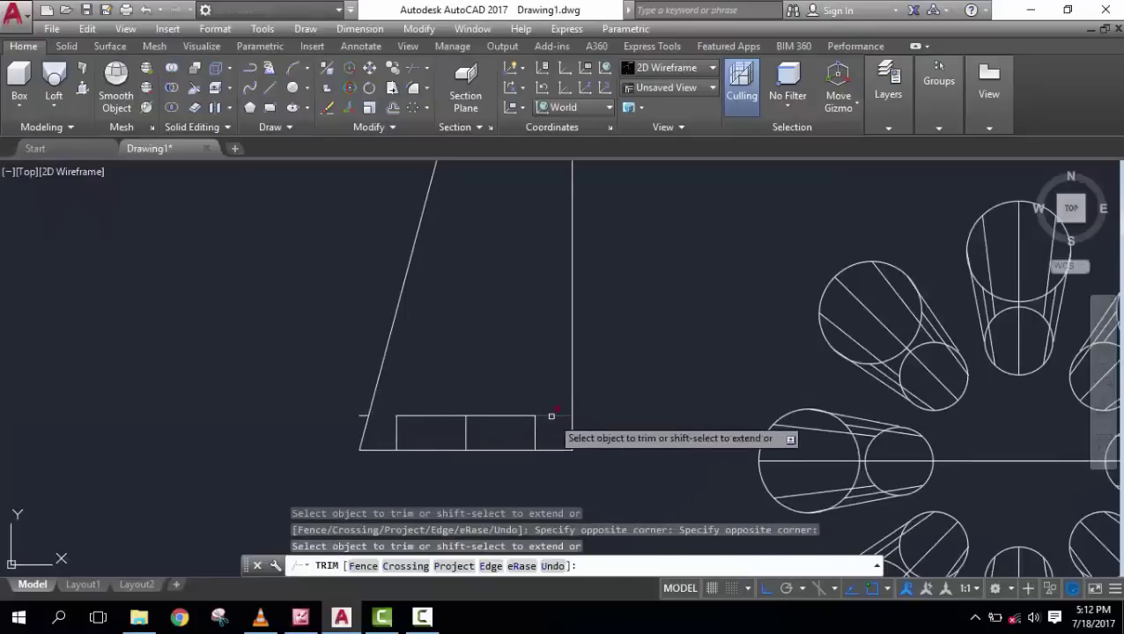
left_click(489, 449)
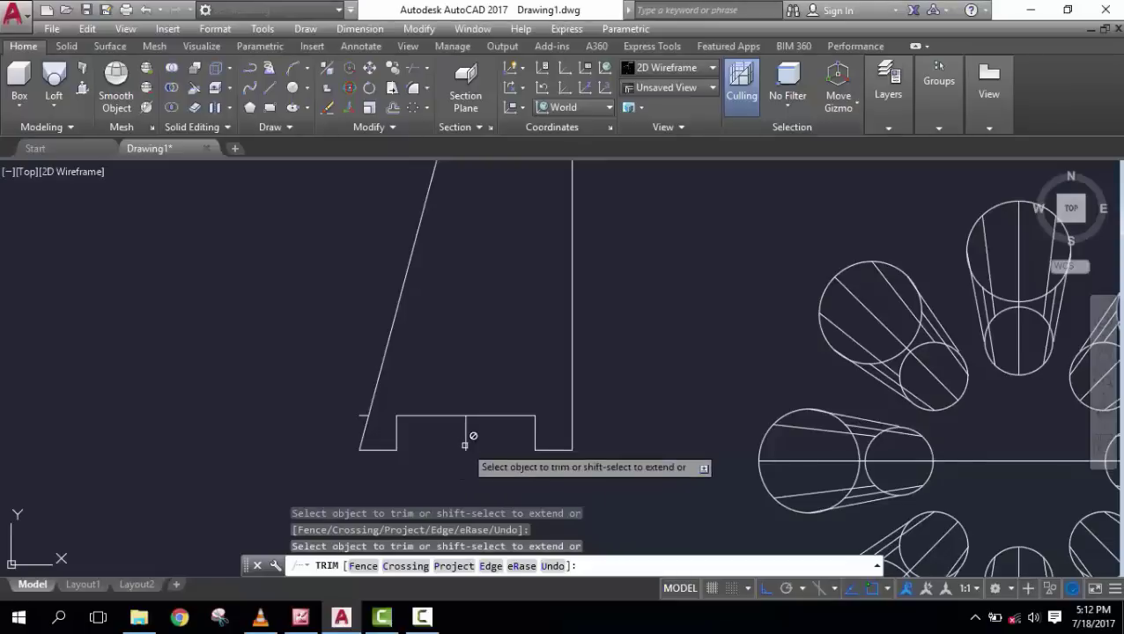
key("Escape")
key("Escape")
left_click(465, 432)
left_click(449, 440)
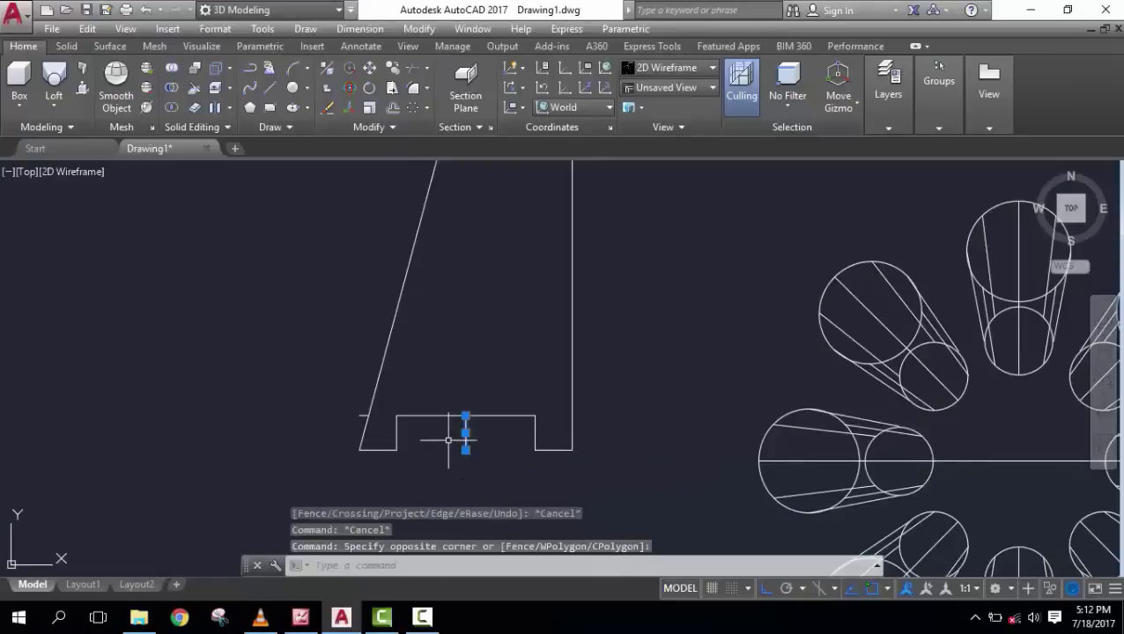
type("e")
key("Return")
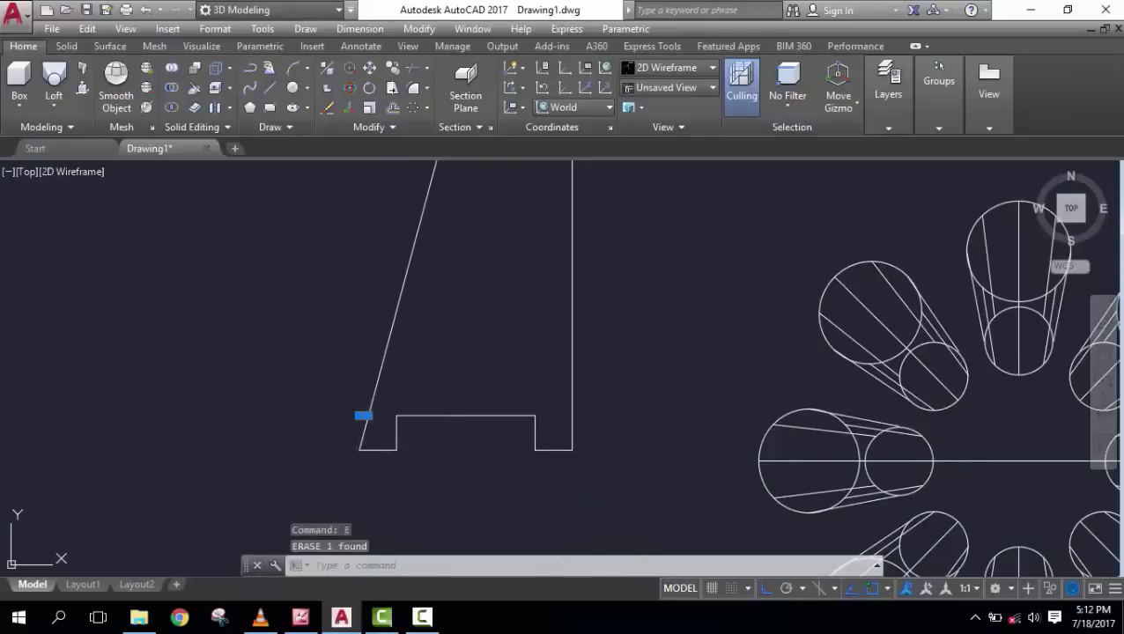
- Draw a vertical line across the profile's top band
scroll(447, 394, "down", 5)
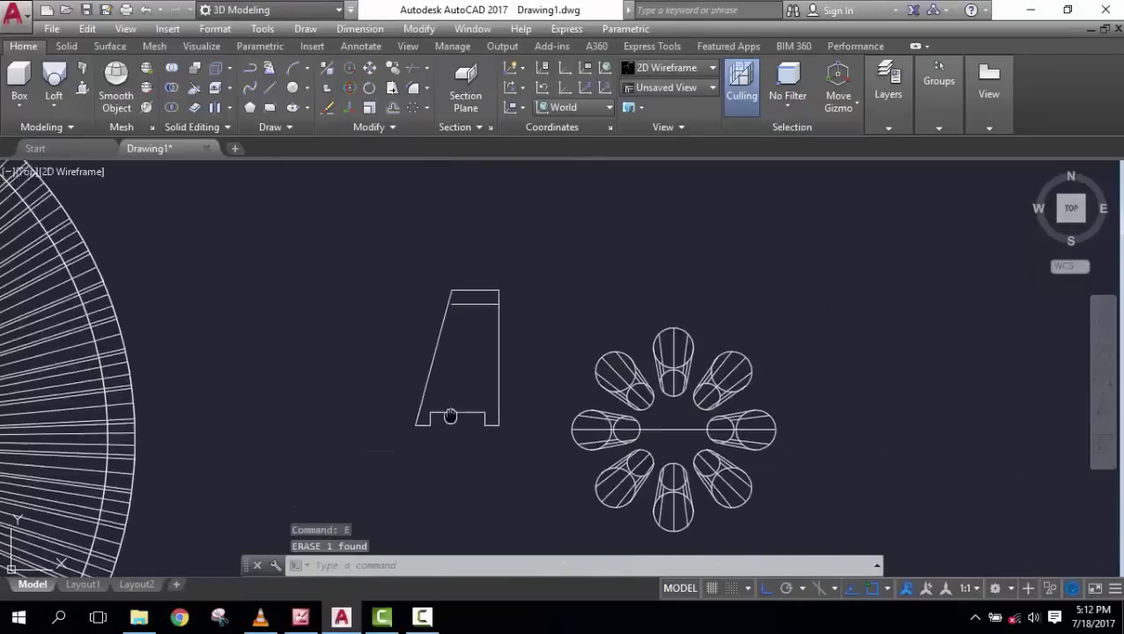
scroll(449, 353, "up", 4)
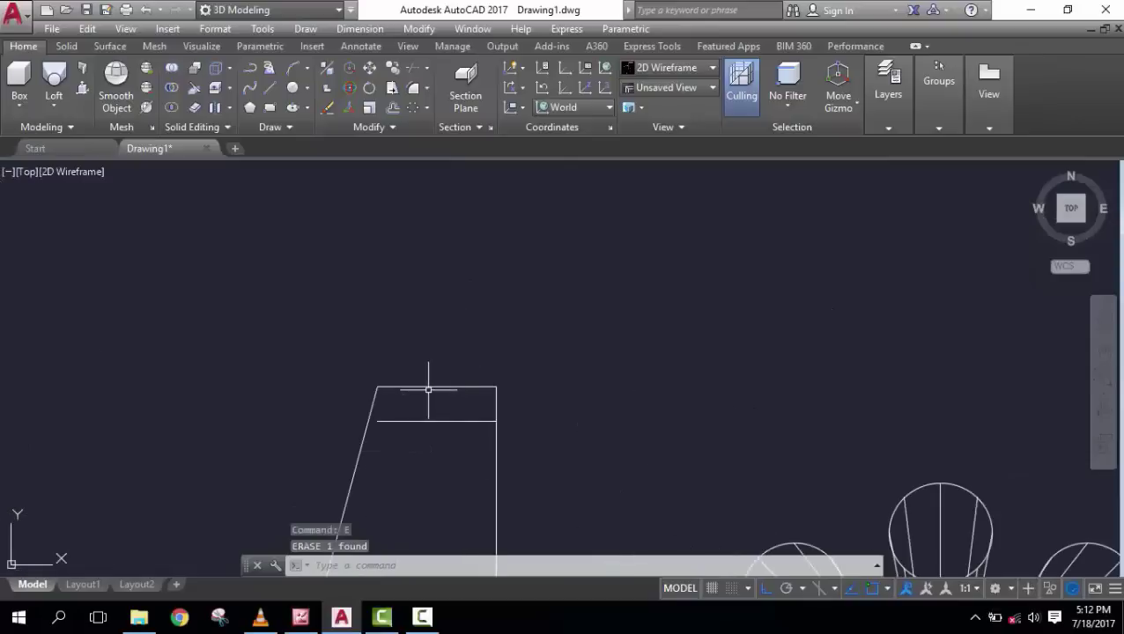
type("l")
key("Return")
left_click(437, 421)
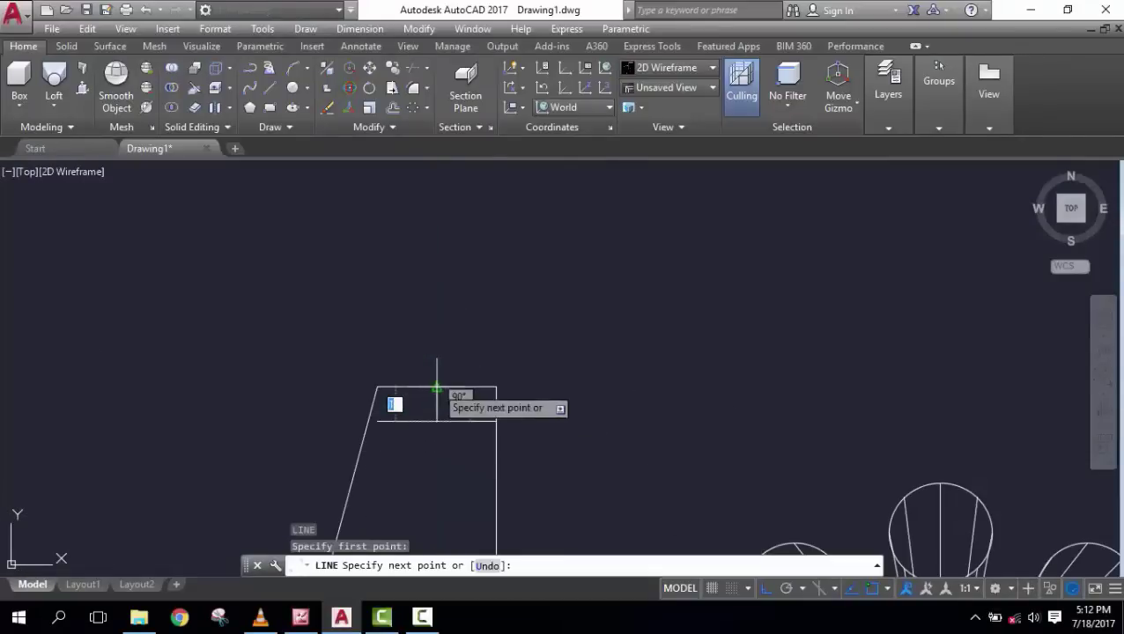
left_click(437, 388)
key("Return")
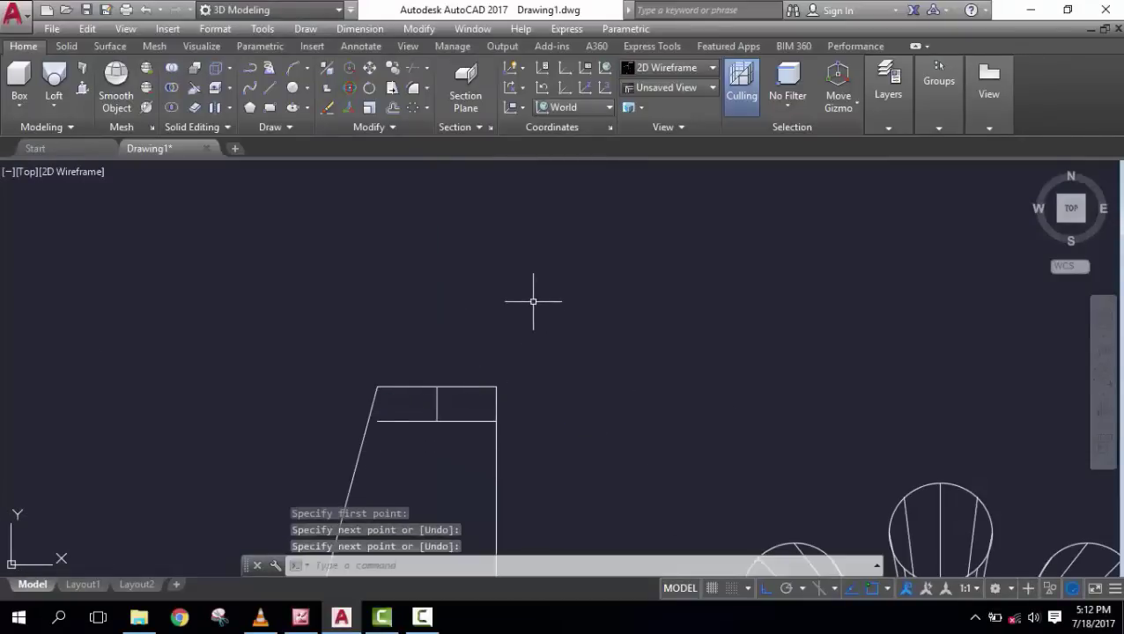
type("FSET")
- Offset that vertical line 1 unit to each side
key("Return")
type("1")
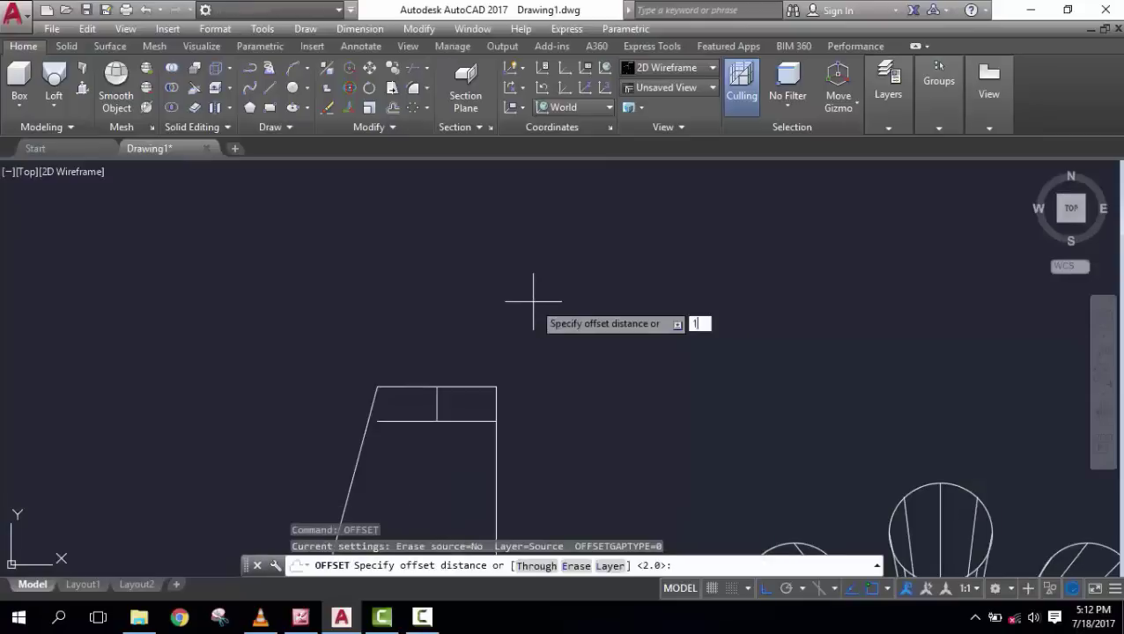
key("Return")
left_click(437, 401)
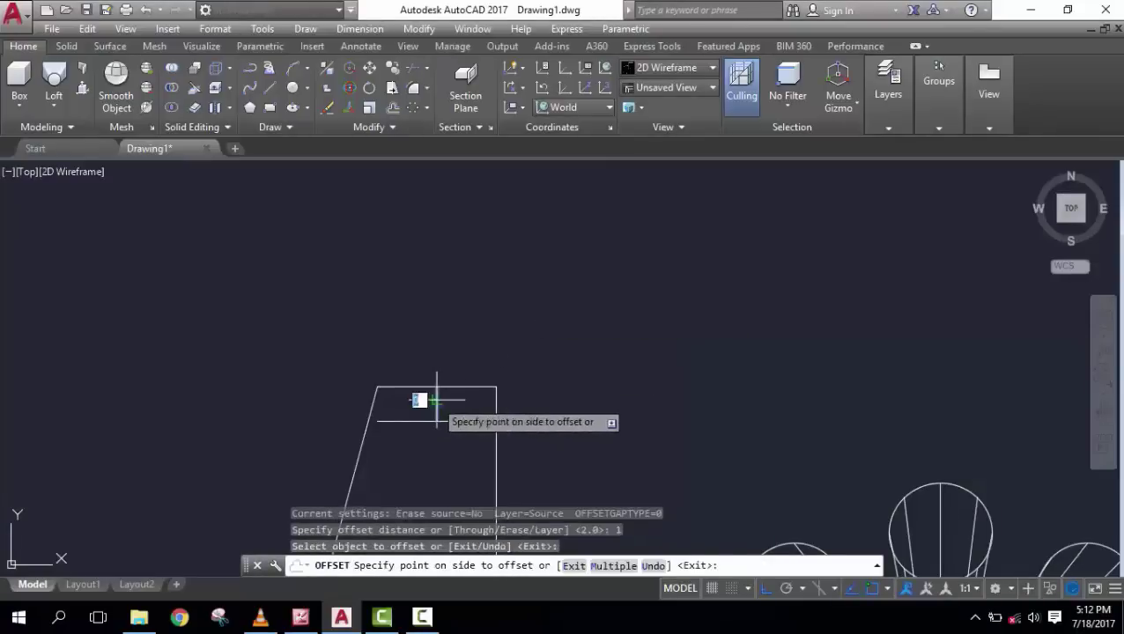
left_click(442, 402)
left_click(438, 401)
left_click(420, 402)
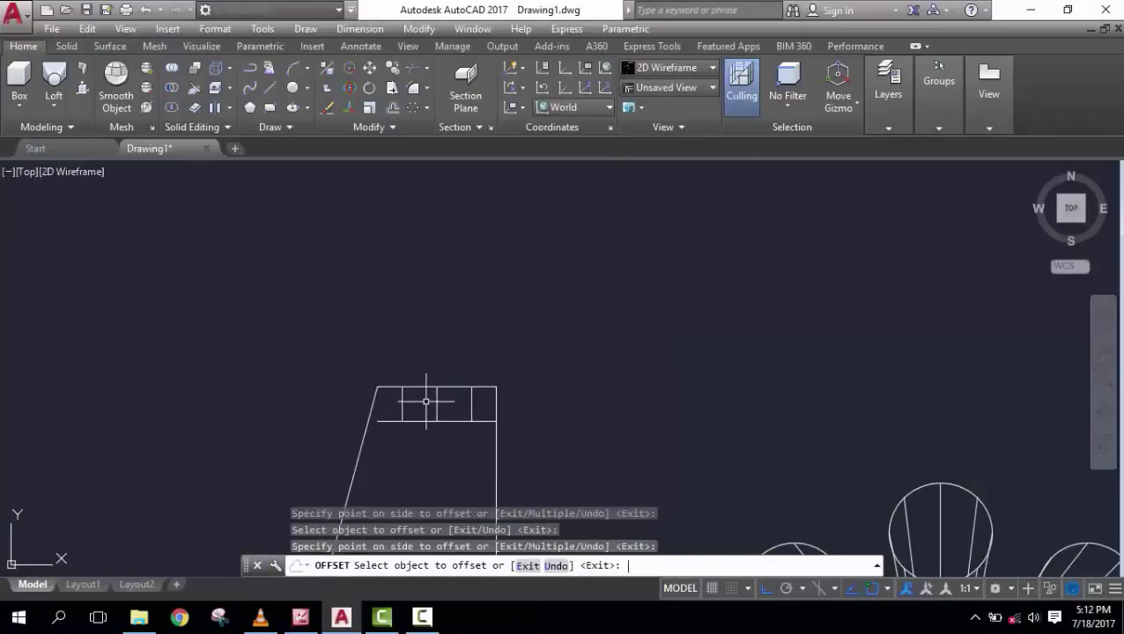
key("Return")
- Trim the top edge and lower line between the offsets and erase the centre line, cutting the top notch
type("p")
key("Return")
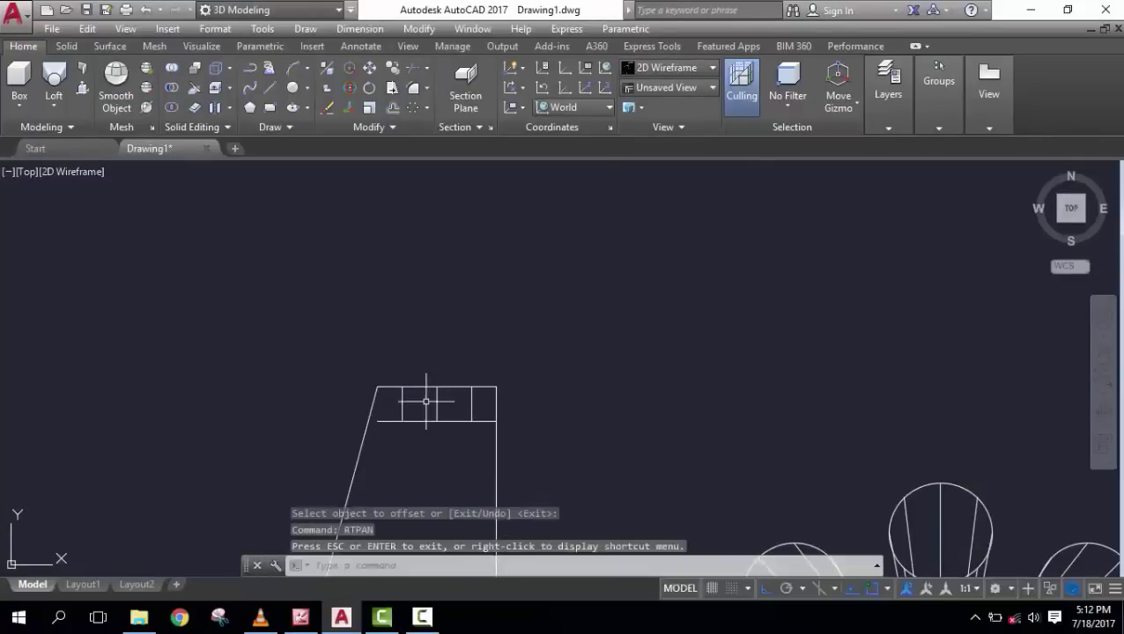
key("Return")
key("Return")
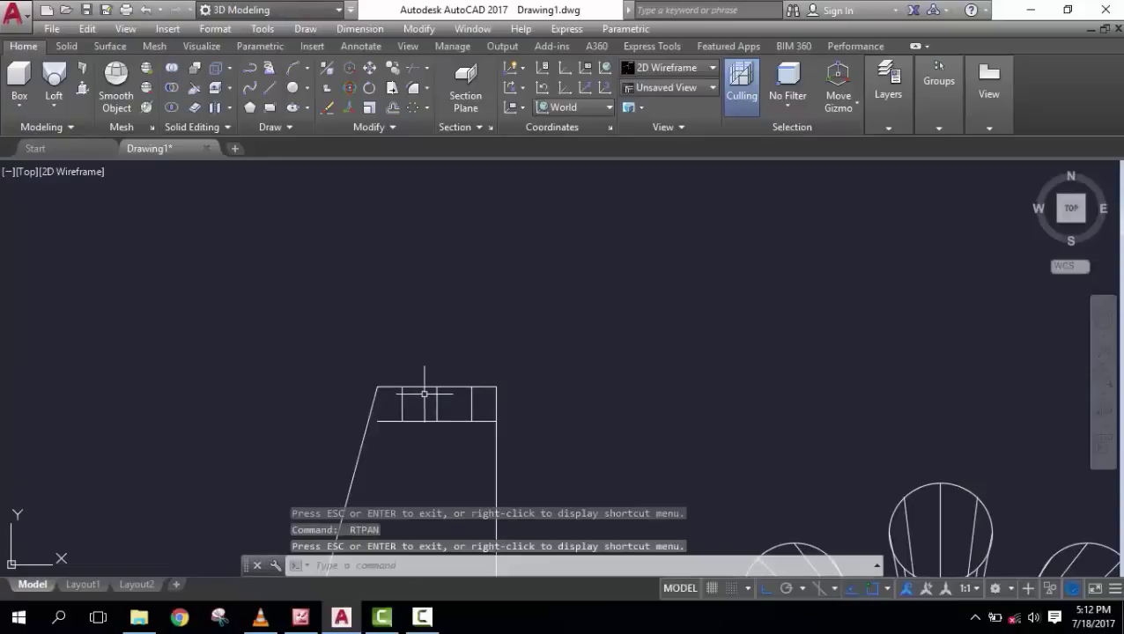
key("Escape")
type("tr")
key("Return")
key("Return")
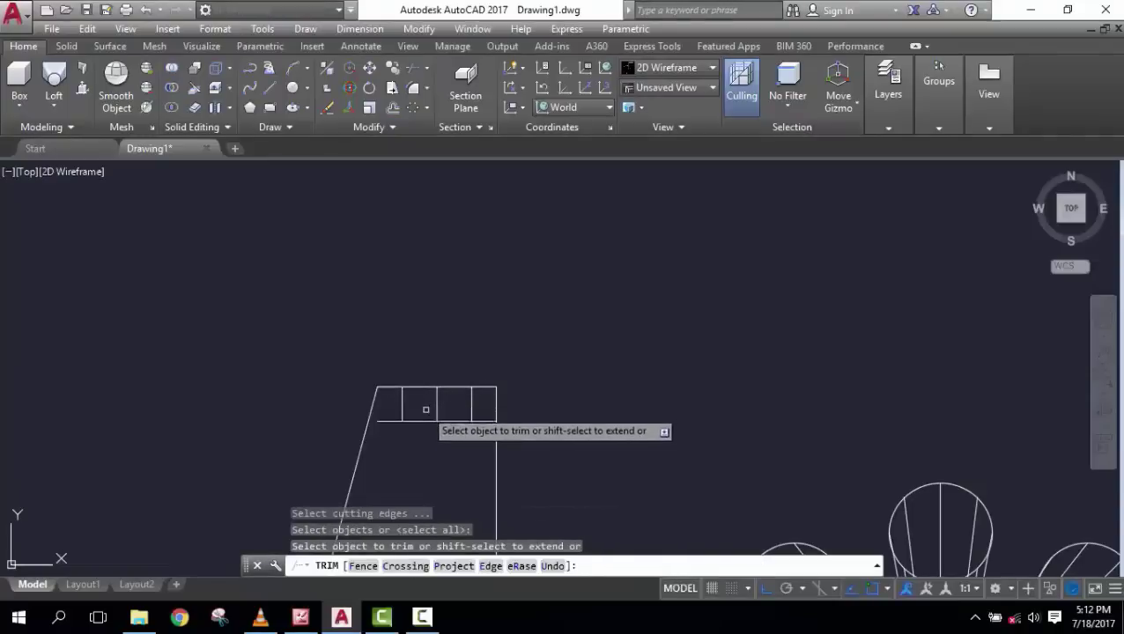
left_click(424, 388)
left_click(450, 387)
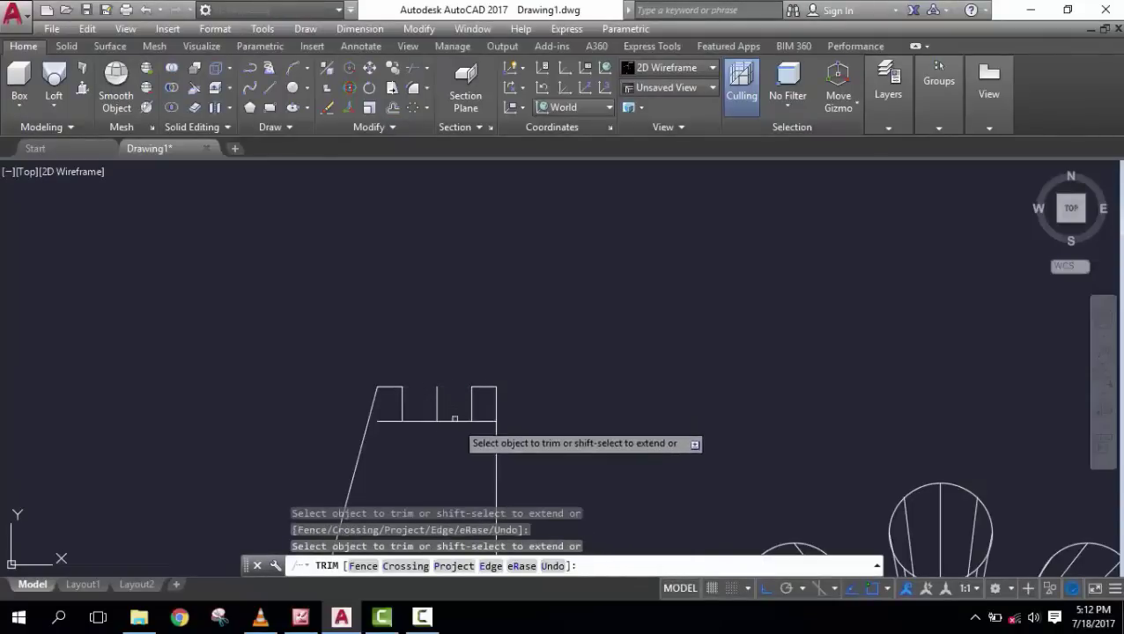
left_click(488, 421)
left_click(385, 420)
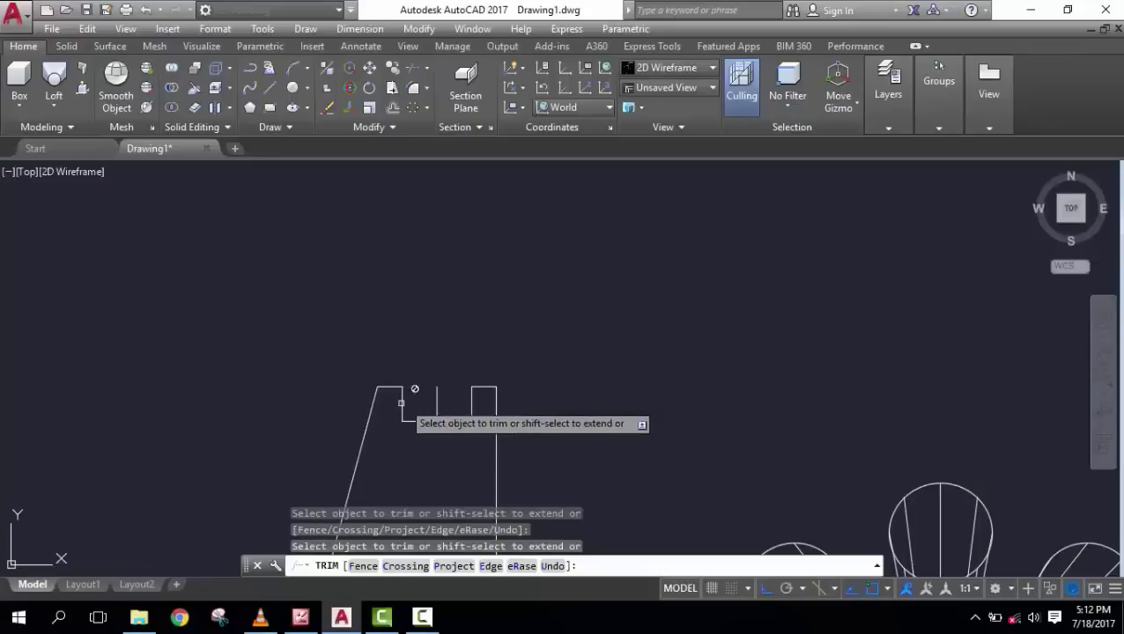
key("Escape")
key("Escape")
key("Escape")
left_click(439, 392)
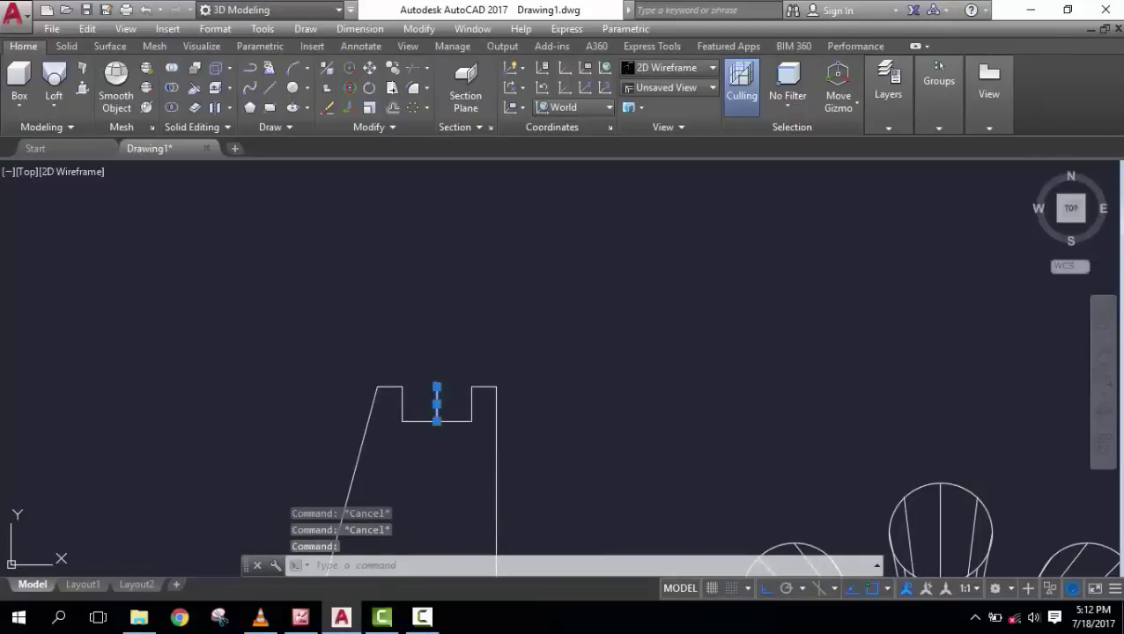
type("e")
key("Return")
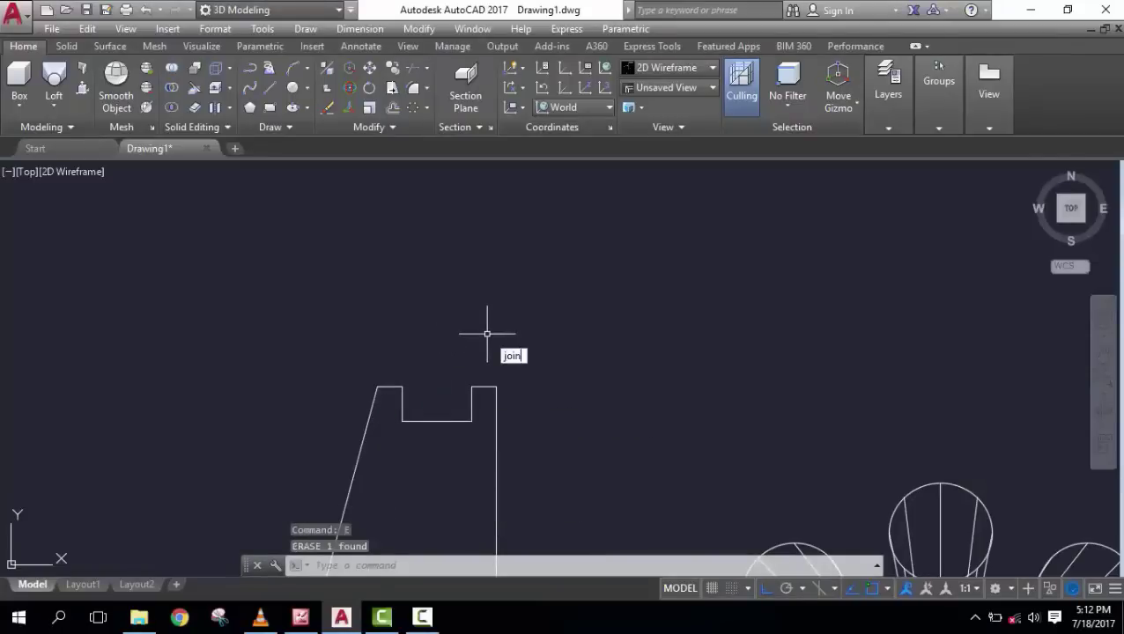
- Join the 12 notched profile lines into one closed polyline with JOIN
type("join")
key("Return")
scroll(392, 358, "down", 3)
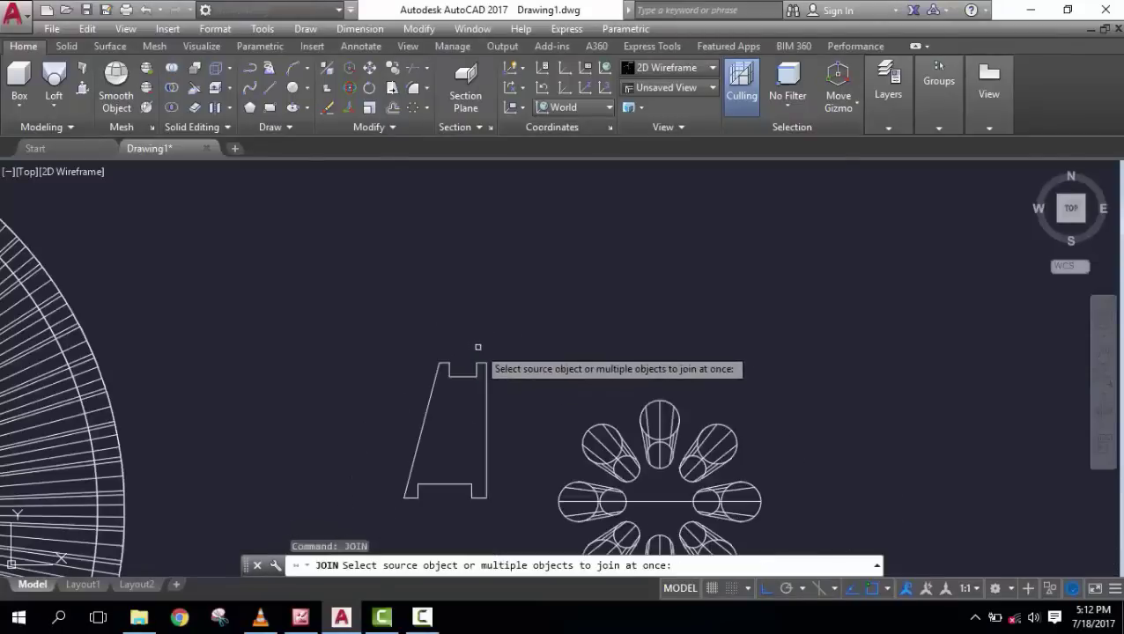
left_click(504, 514)
left_click(381, 403)
key("Return")
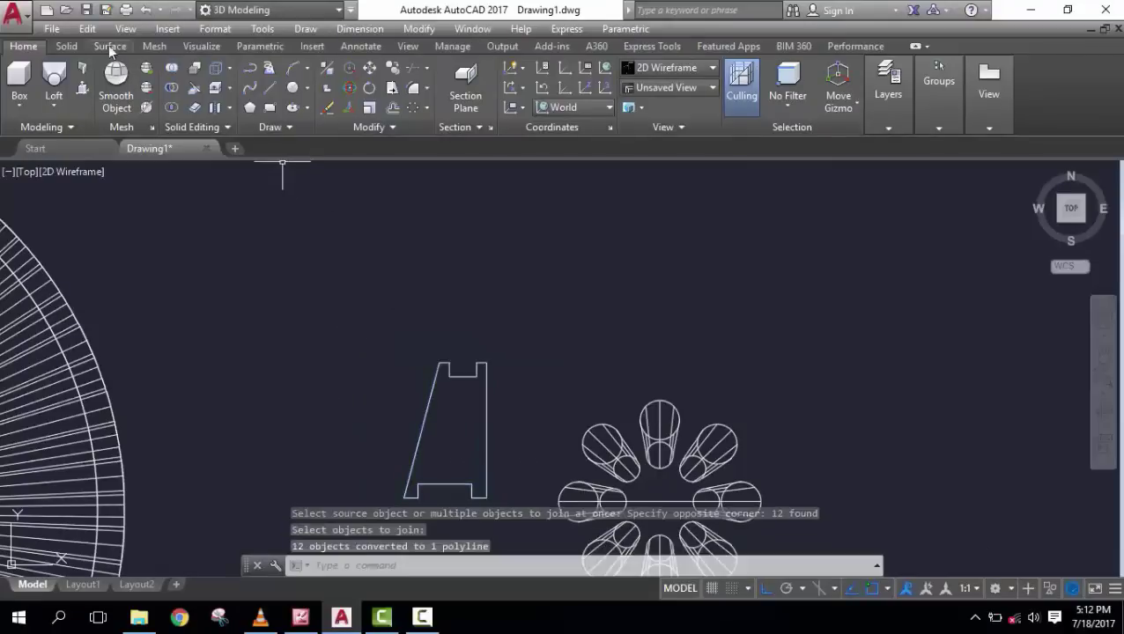
- Revolve the profile a full 360° about its right vertical edge into a tapered solid
left_click(58, 106)
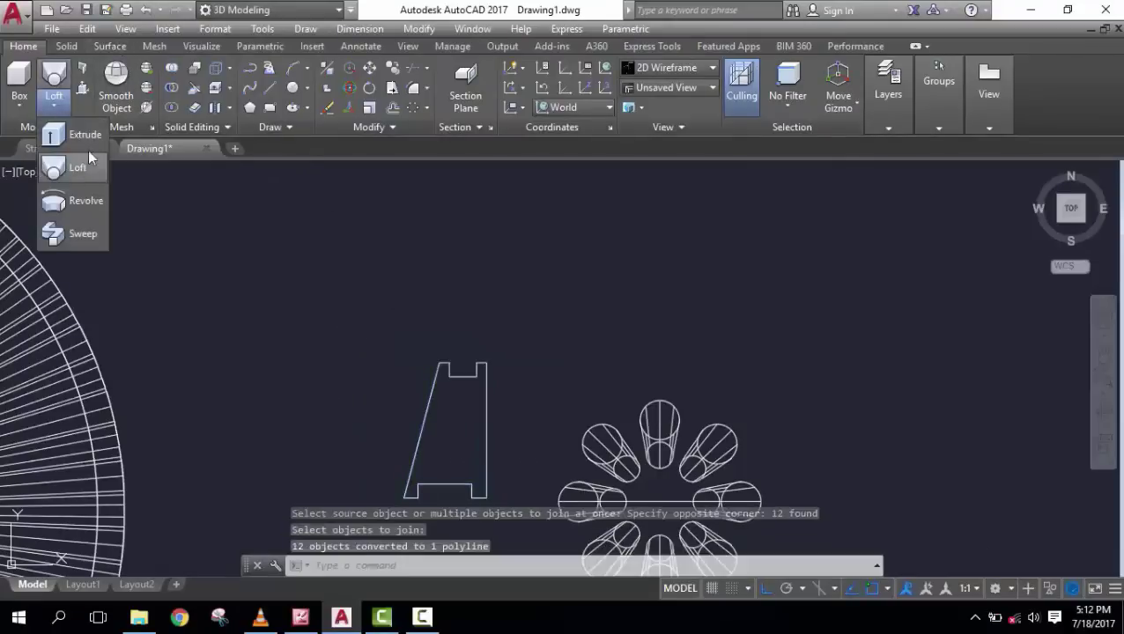
left_click(80, 200)
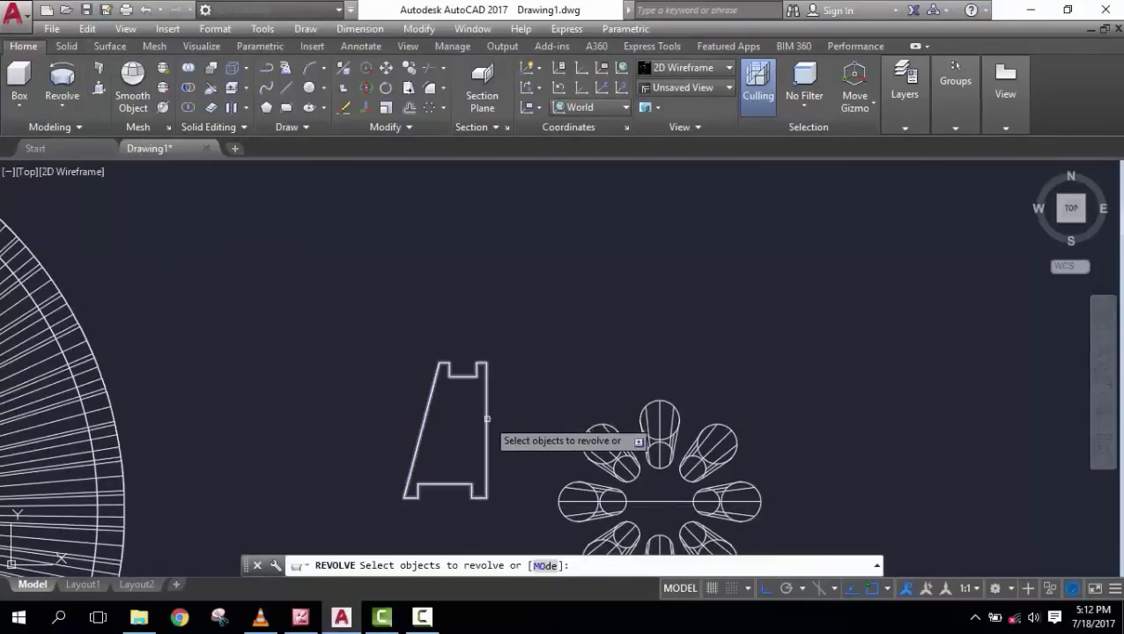
left_click(486, 428)
right_click(513, 297)
left_click(542, 305)
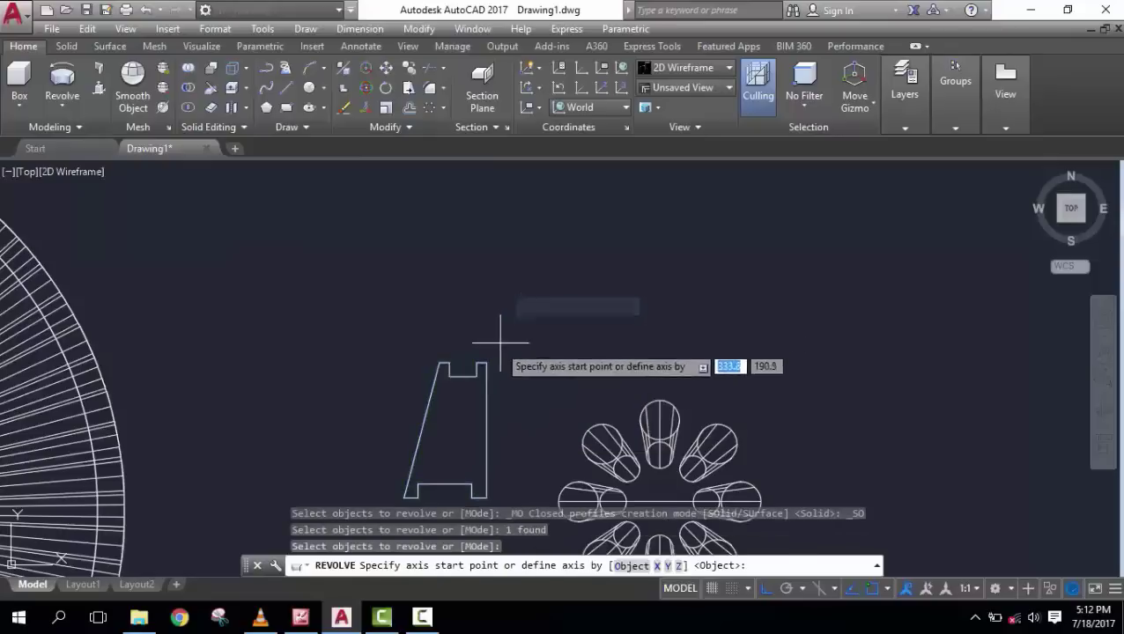
left_click(487, 403)
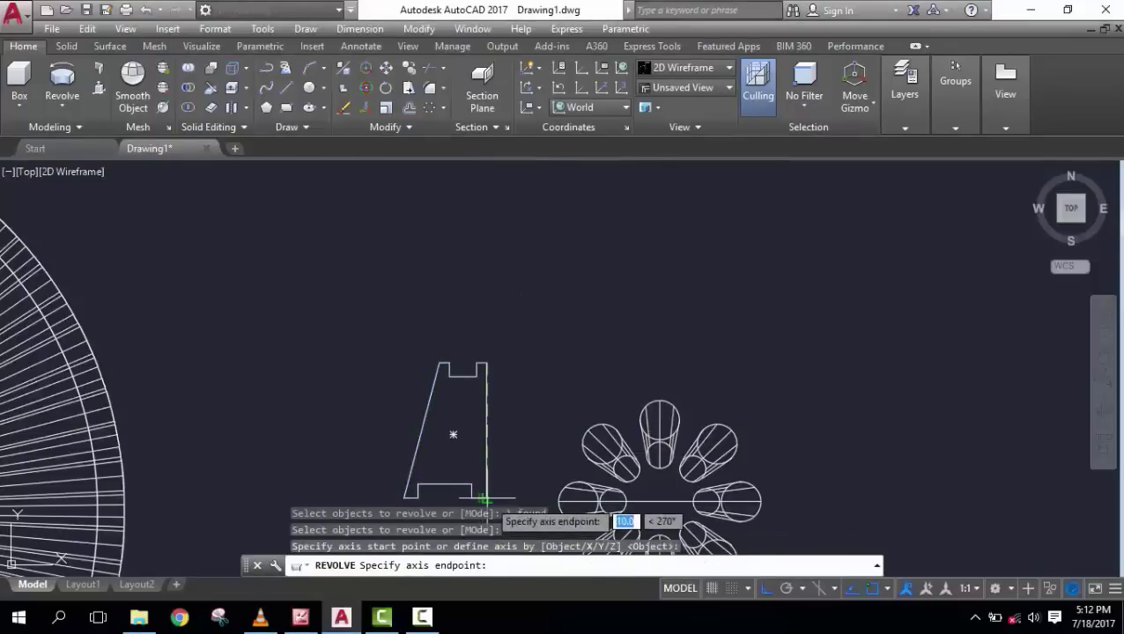
left_click(487, 498)
key("Return")
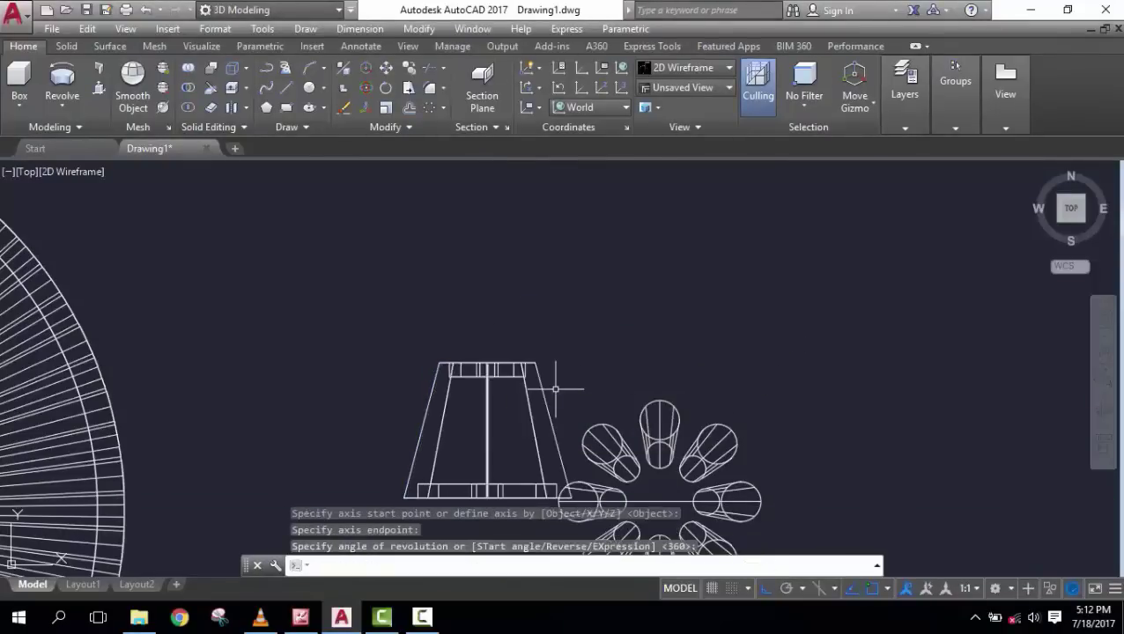
scroll(713, 301, "down", 2)
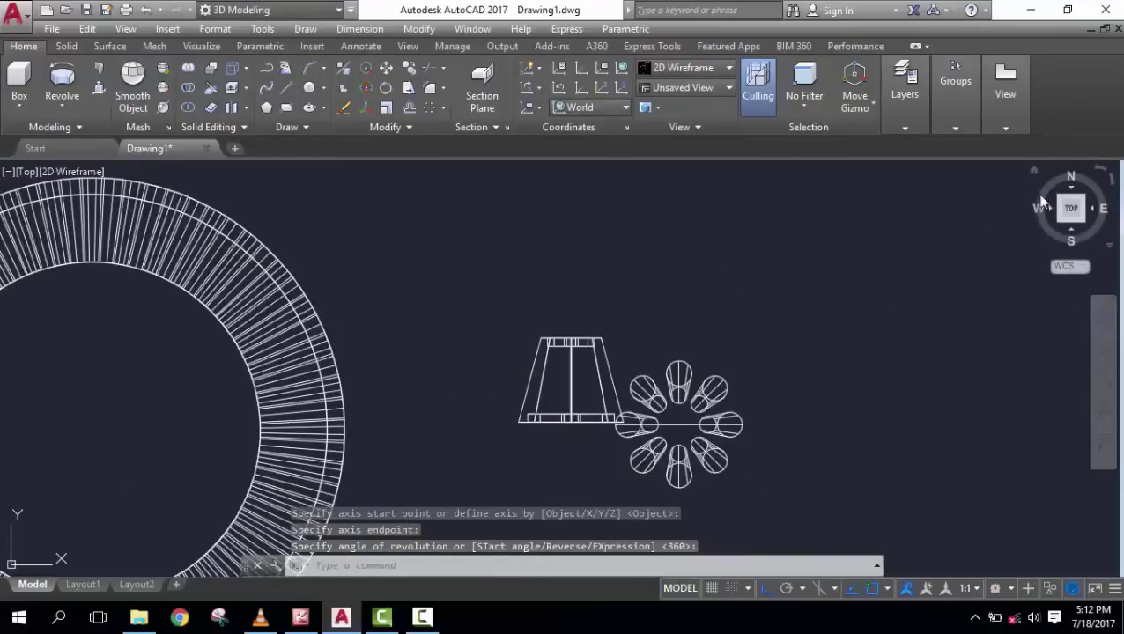
- Switch to the ViewCube Home 3D view and zoom in on the model
left_click(1035, 172)
scroll(715, 276, "up", 2)
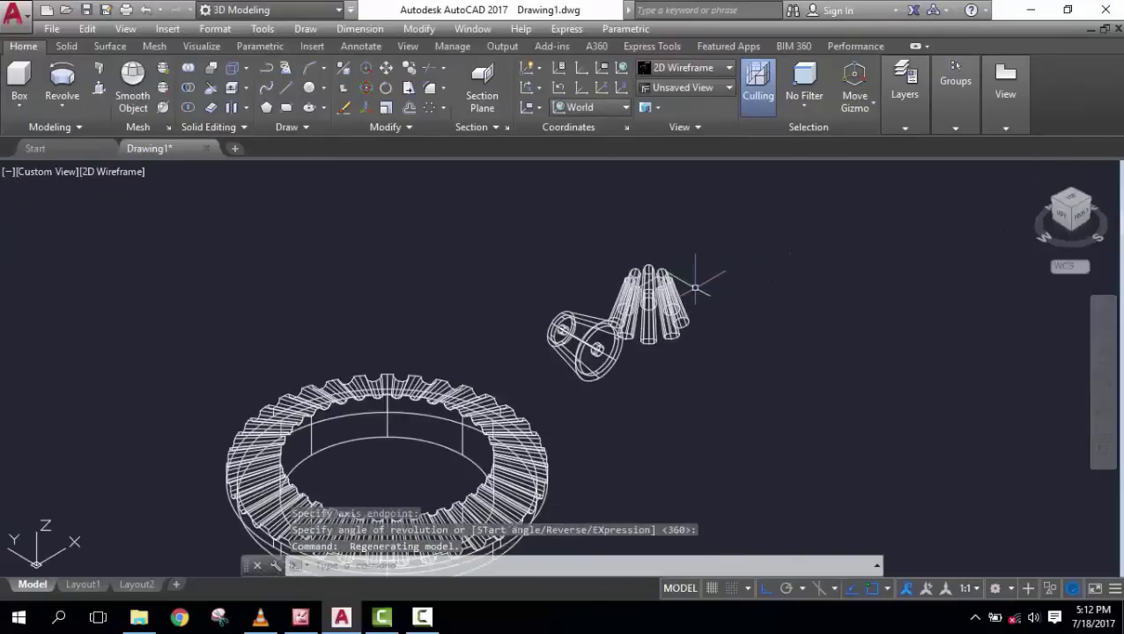
scroll(693, 289, "up", 2)
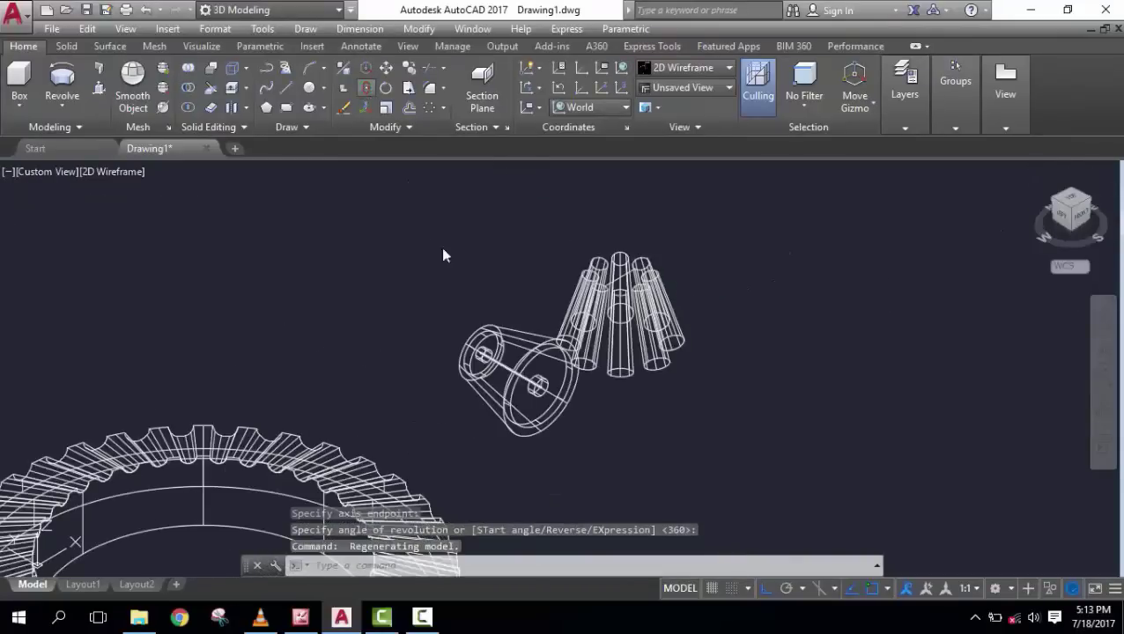
- Start 3DROTATE and window-select the tapered revolved solid
left_click(366, 88)
left_click(509, 351)
left_click(485, 236)
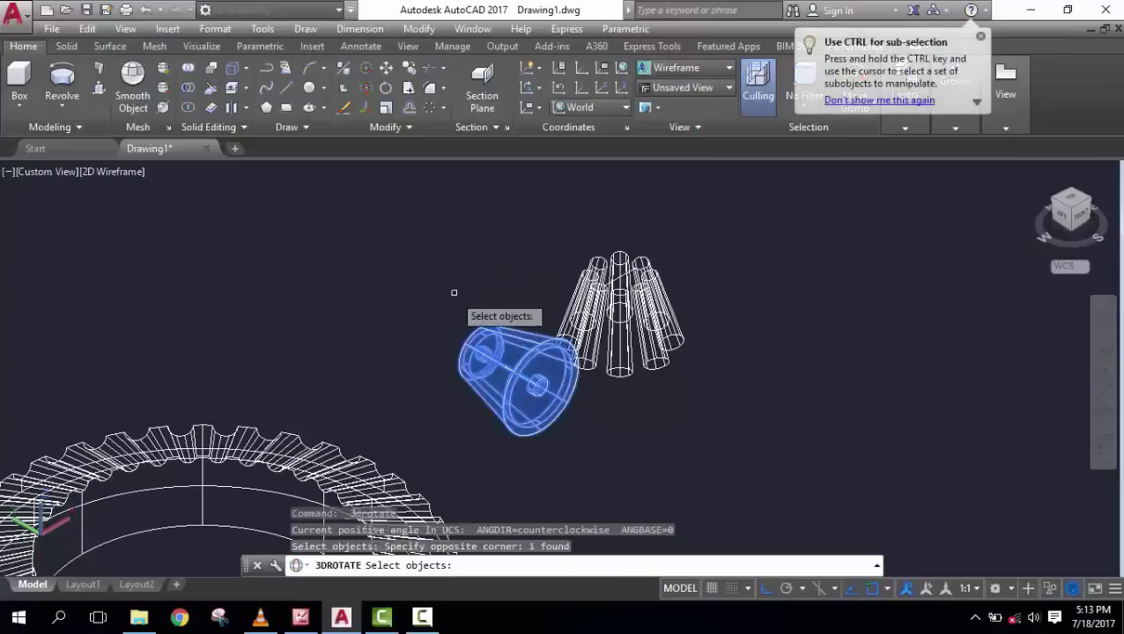
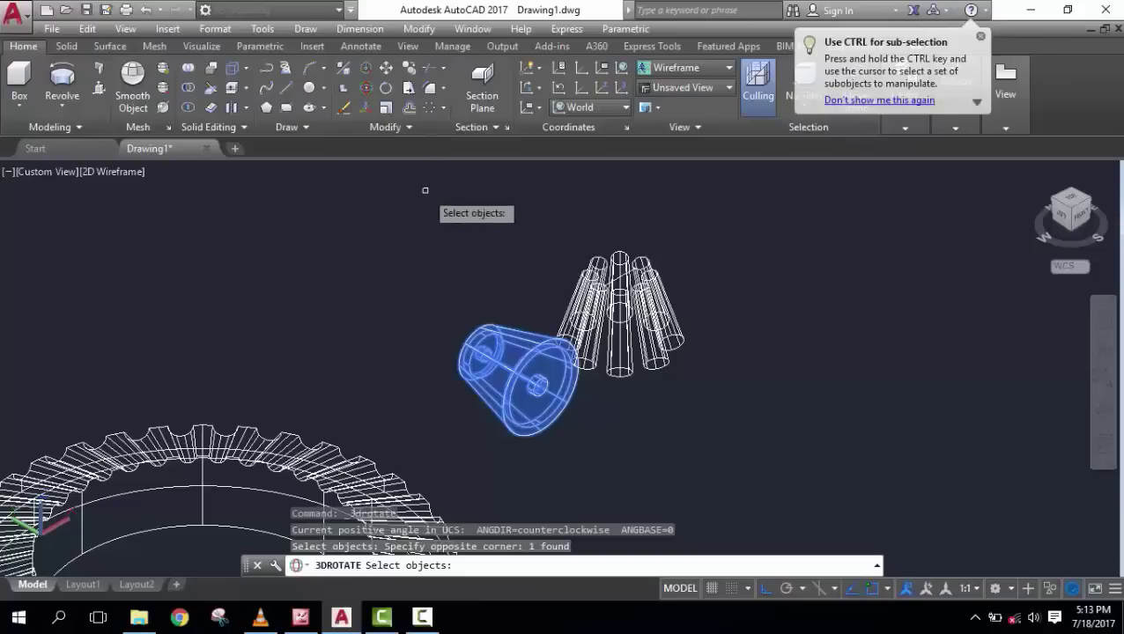
- Stand the cone upright with 3DROTATE about a base point on the cone
key("Return")
scroll(452, 238, "down", 2)
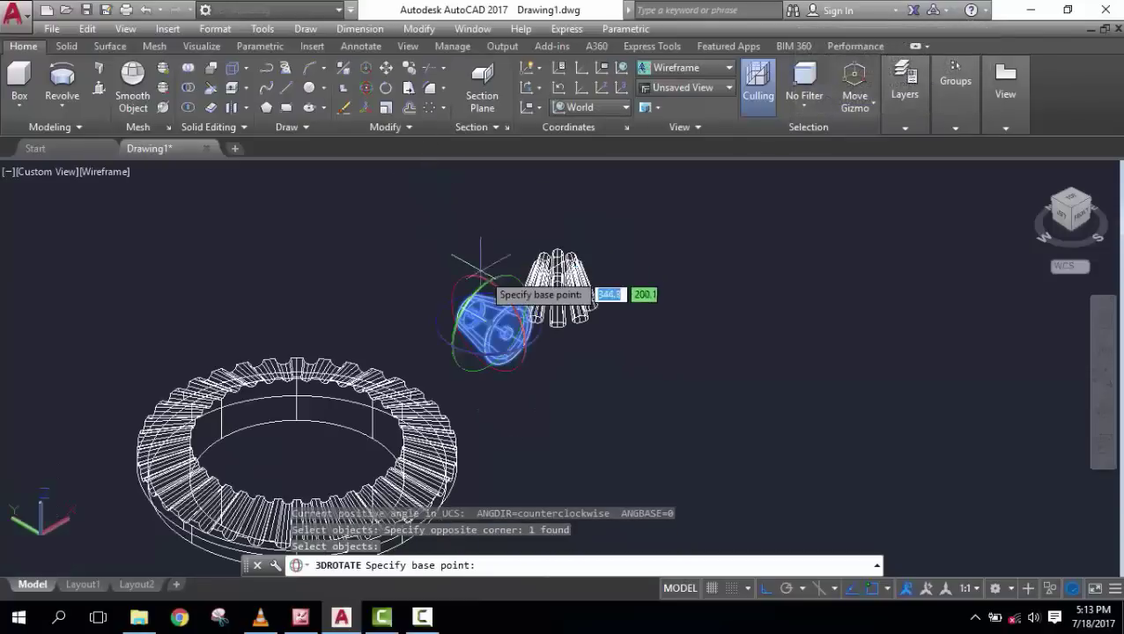
left_click(483, 286)
left_click(489, 222)
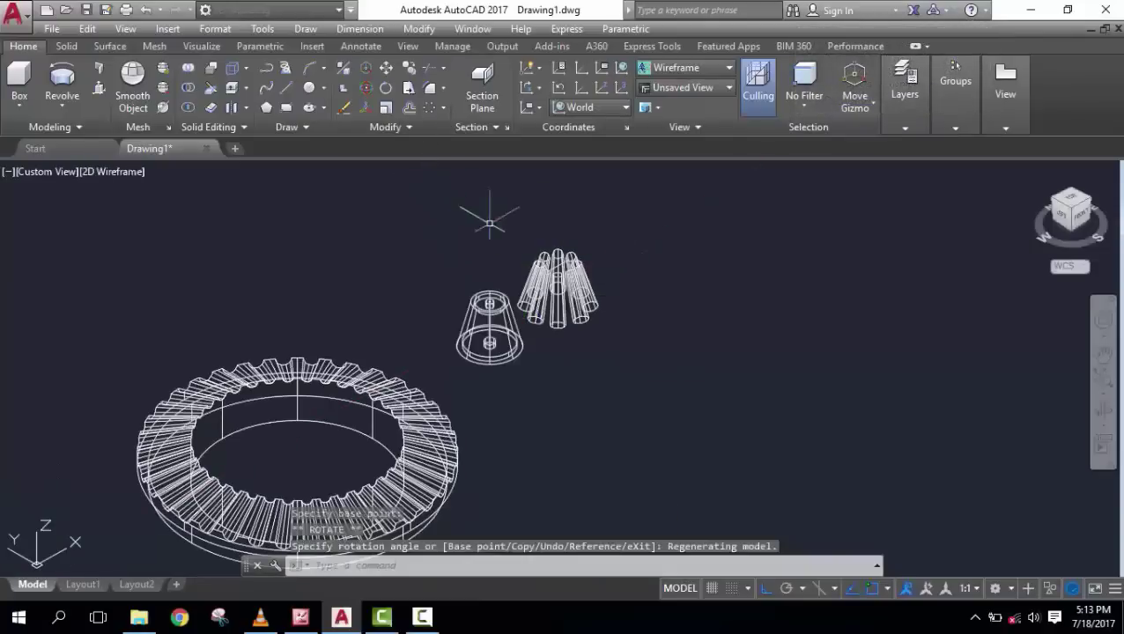
- Crossing-select the tapered cylinder cluster and move it from its centre onto the cone
left_click(627, 325)
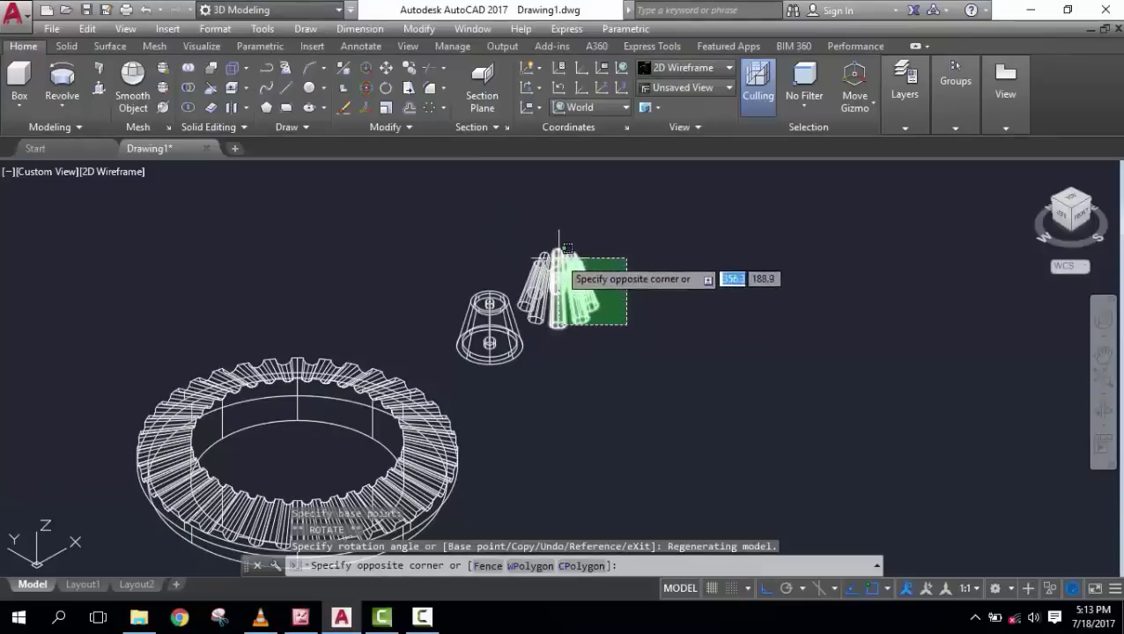
left_click(540, 238)
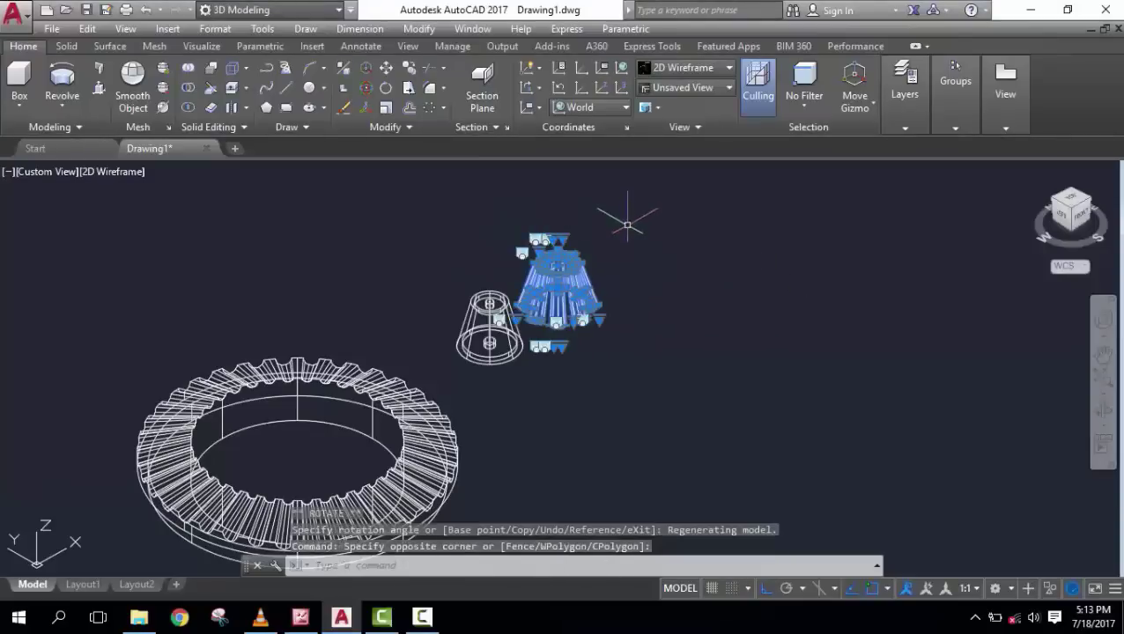
type("m")
key("Return")
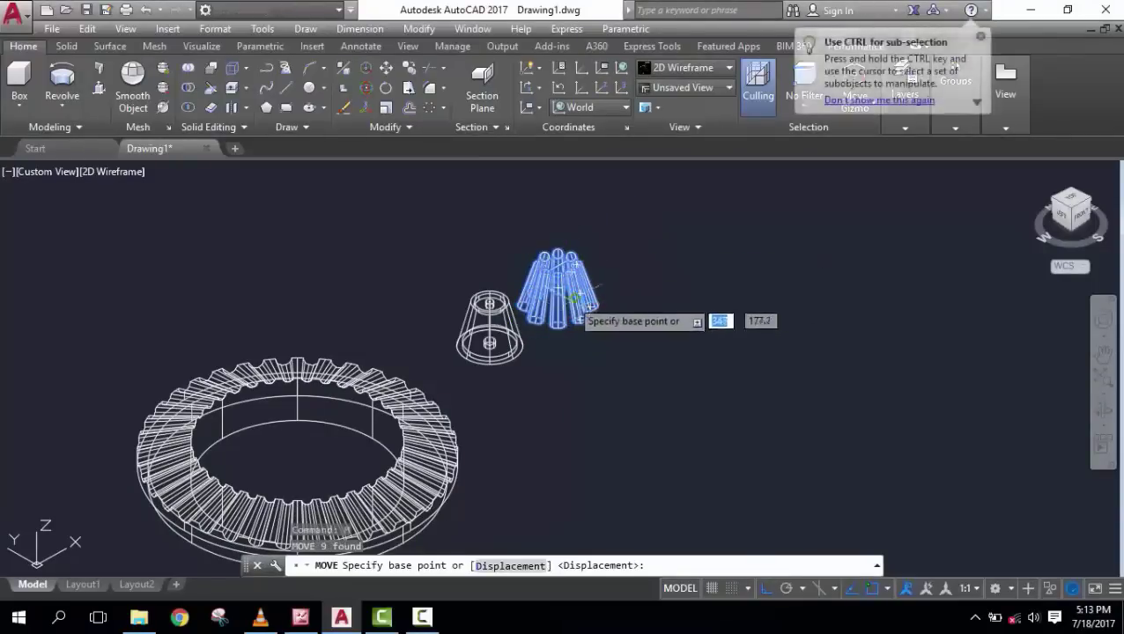
scroll(569, 290, "up", 2)
scroll(571, 266, "up", 3)
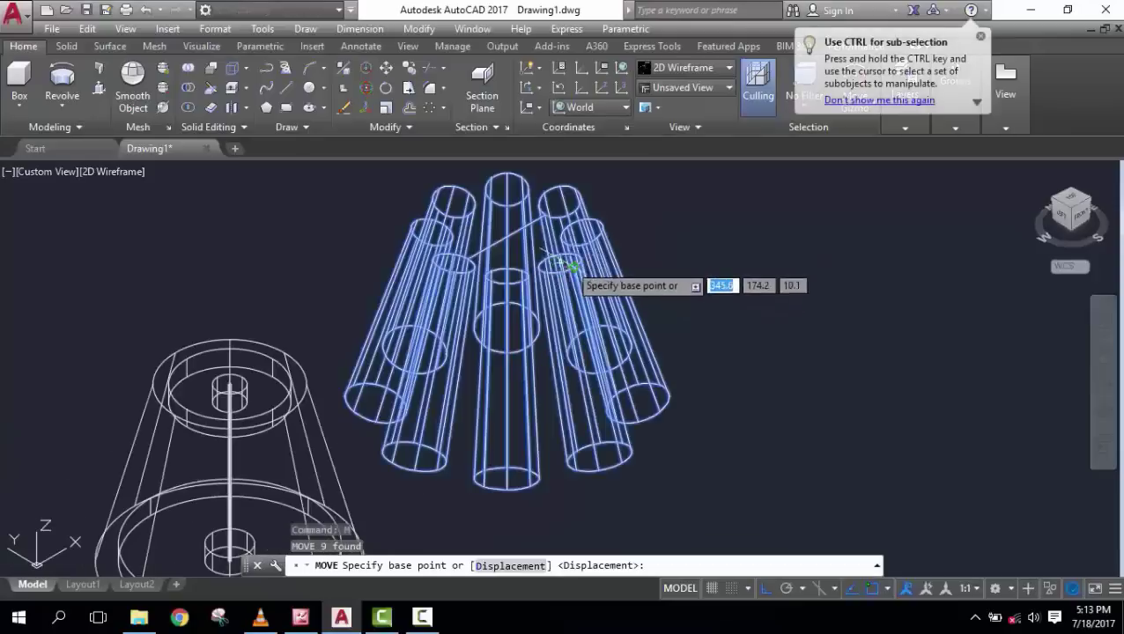
left_click(509, 236)
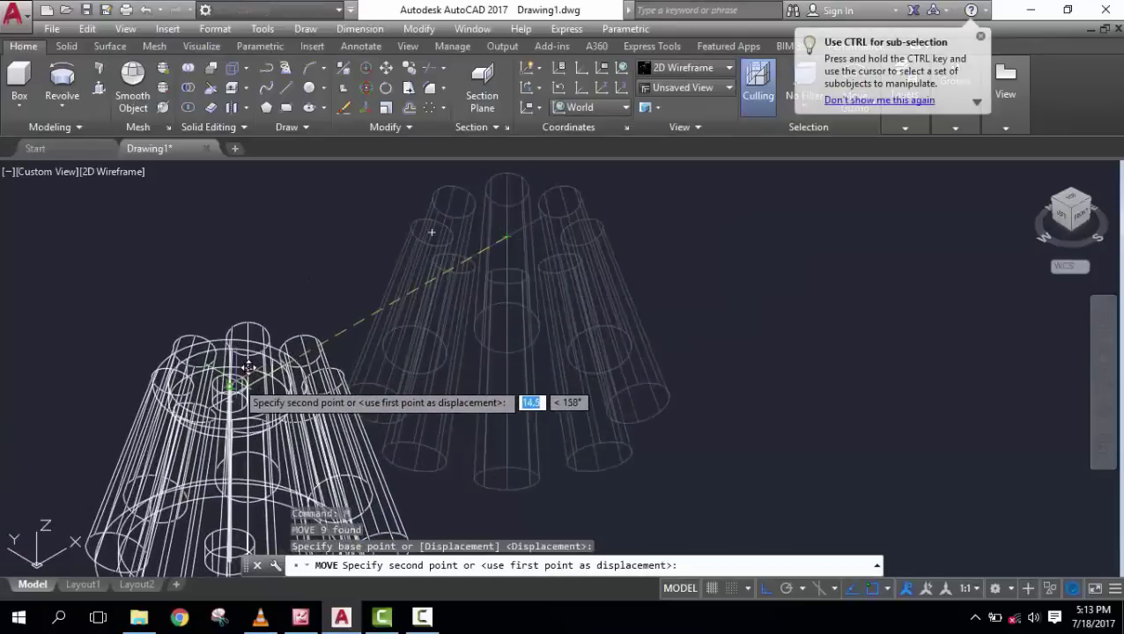
left_click(242, 371)
scroll(615, 276, "down", 3)
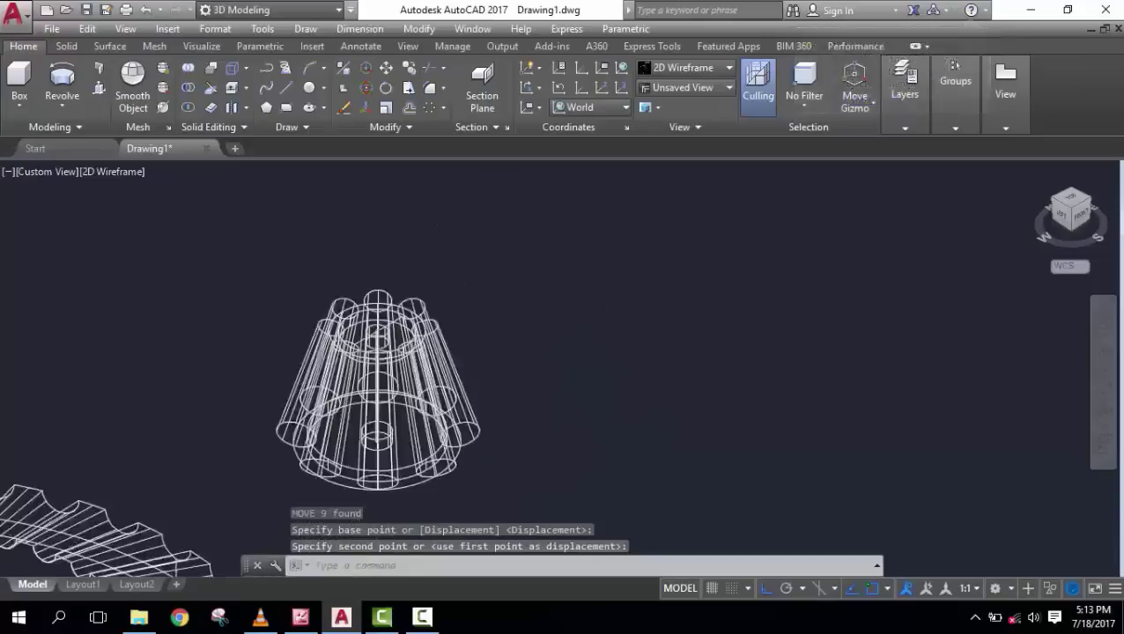
scroll(615, 276, "down", 2)
- Orbit to view the gears from above and switch to the Realistic visual style
left_click(1099, 411)
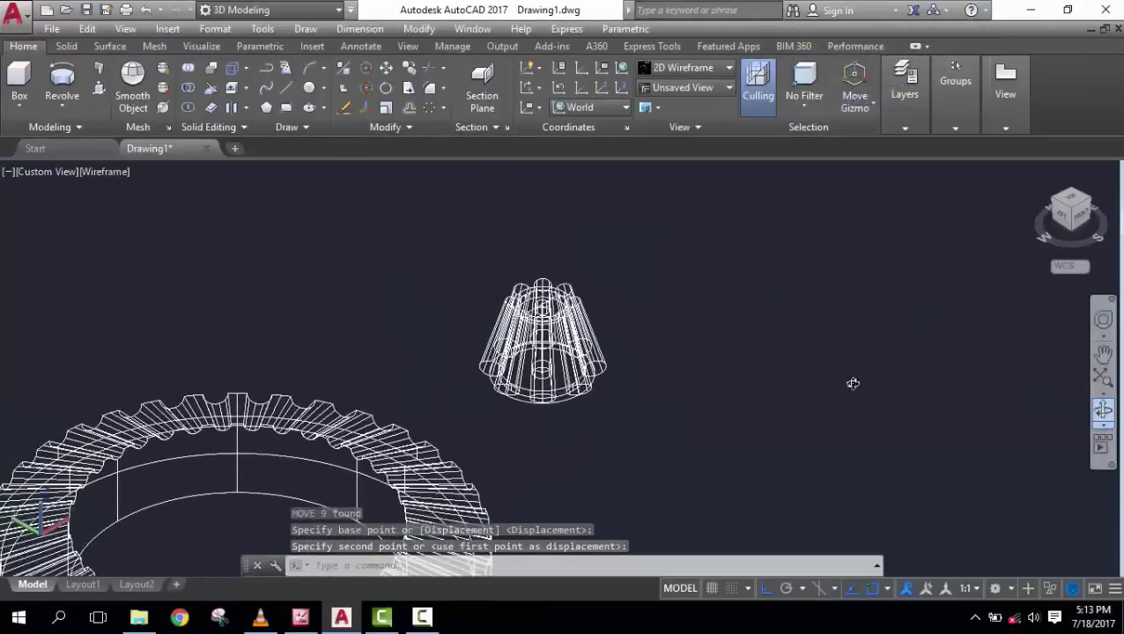
mouse_move(783, 381)
left_mouse_down()
mouse_move(498, 419)
mouse_move(609, 316)
left_mouse_up()
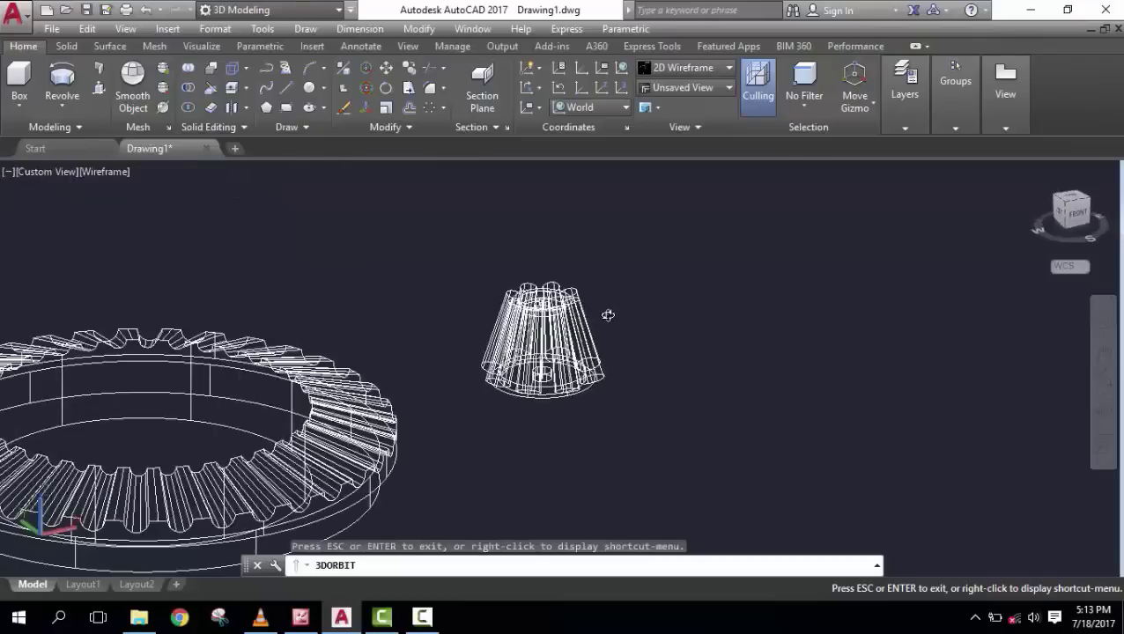
key("Escape")
key("Escape")
key("Escape")
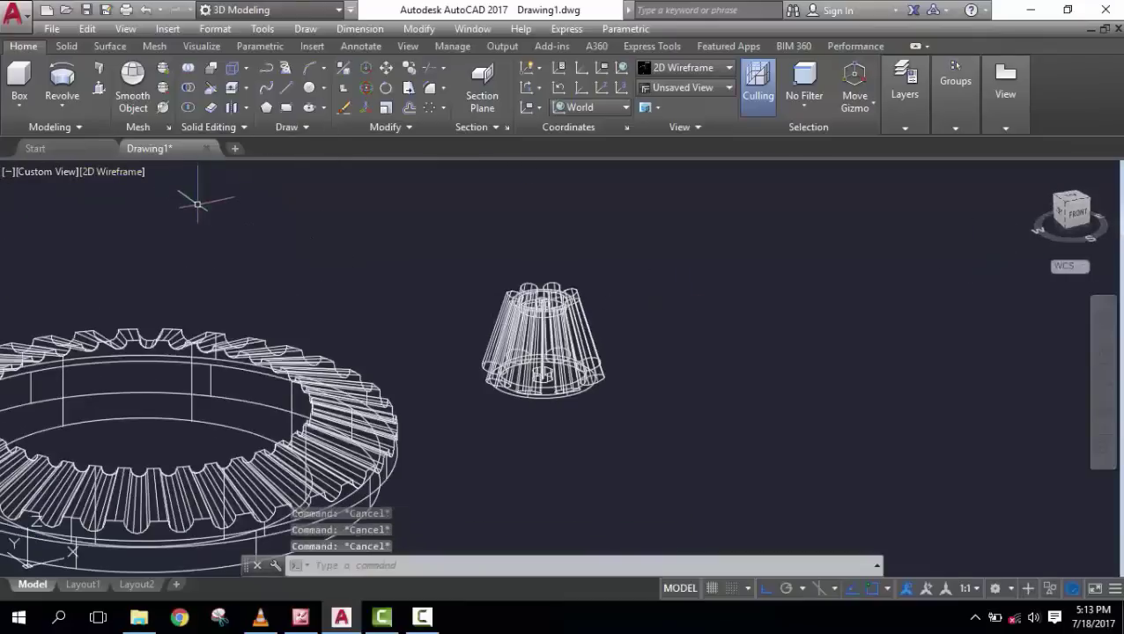
left_click(115, 173)
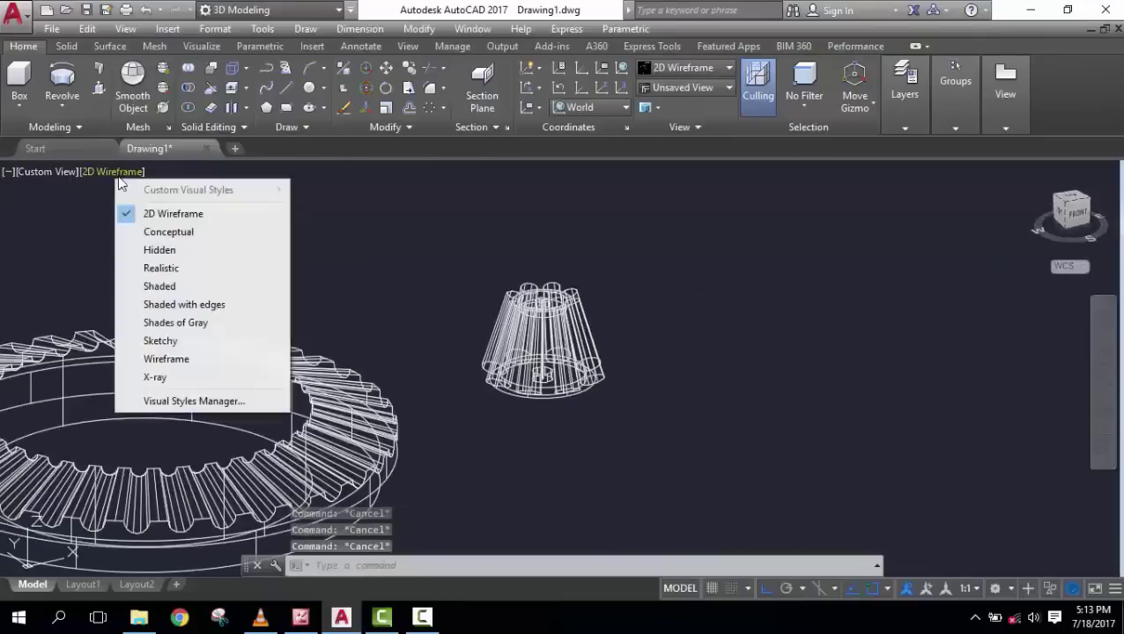
left_click(145, 265)
- Zoom in and erase the stray white line through the pinion with E
scroll(506, 289, "up", 2)
scroll(538, 300, "up", 2)
scroll(573, 312, "up", 3)
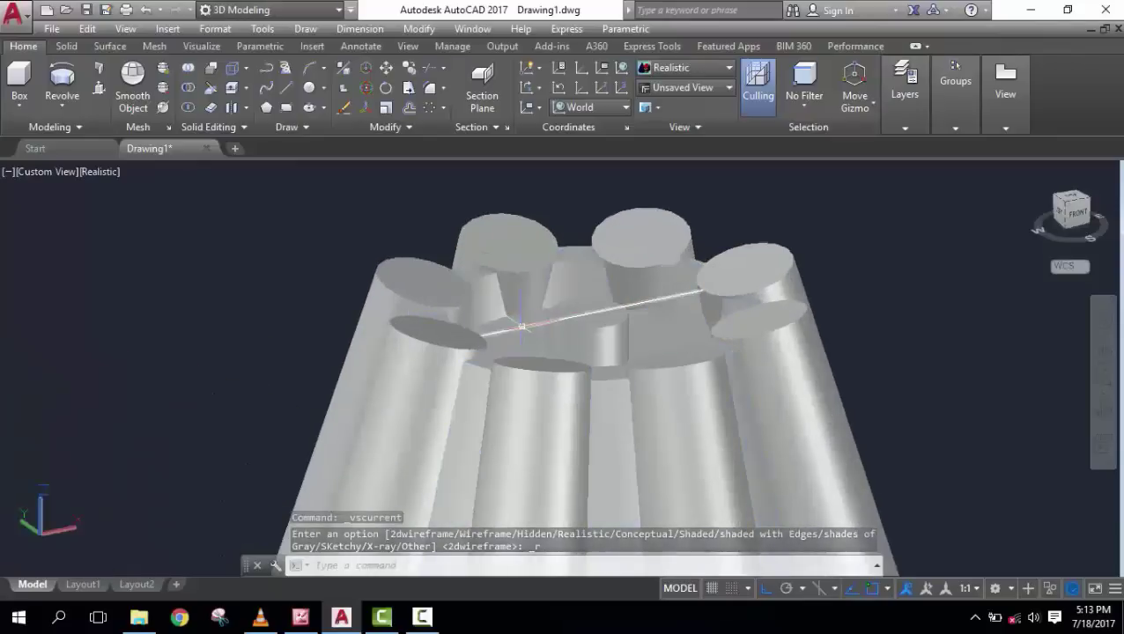
left_click(521, 325)
type("E")
key("Return")
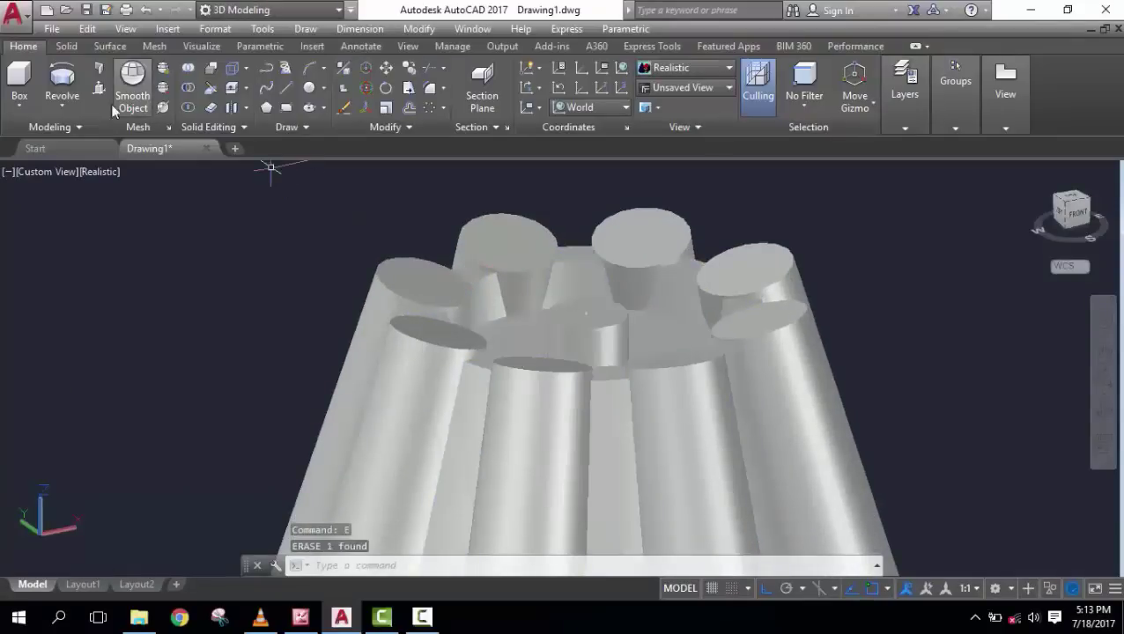
- Press-pull the top faces of the first five pinion cylinders upward
left_click(101, 91)
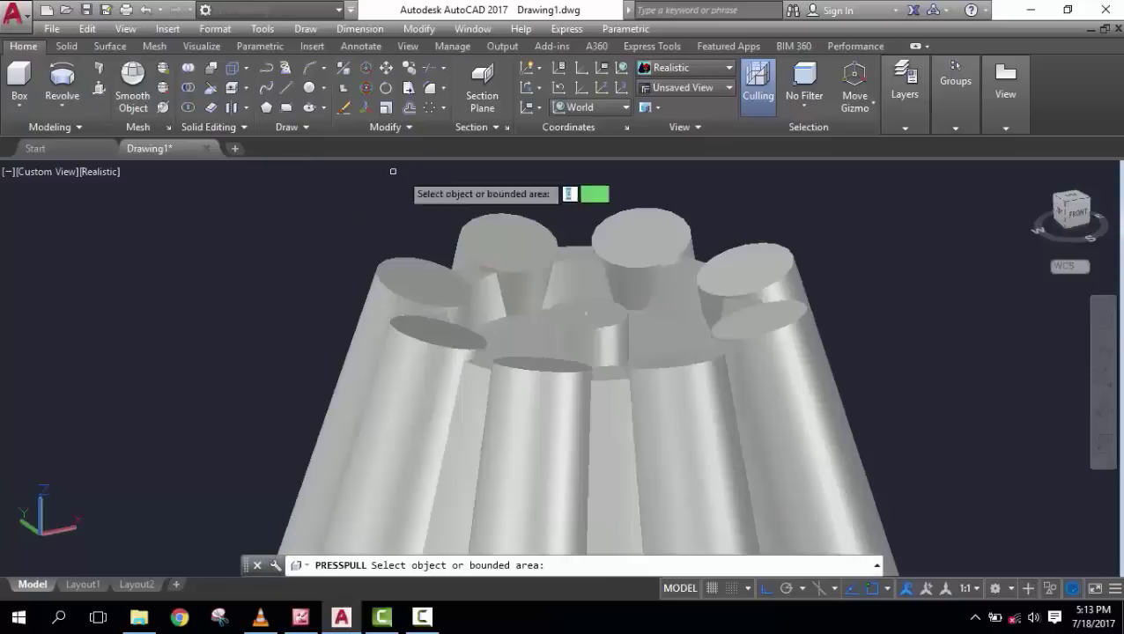
left_click(504, 234)
left_click(527, 194)
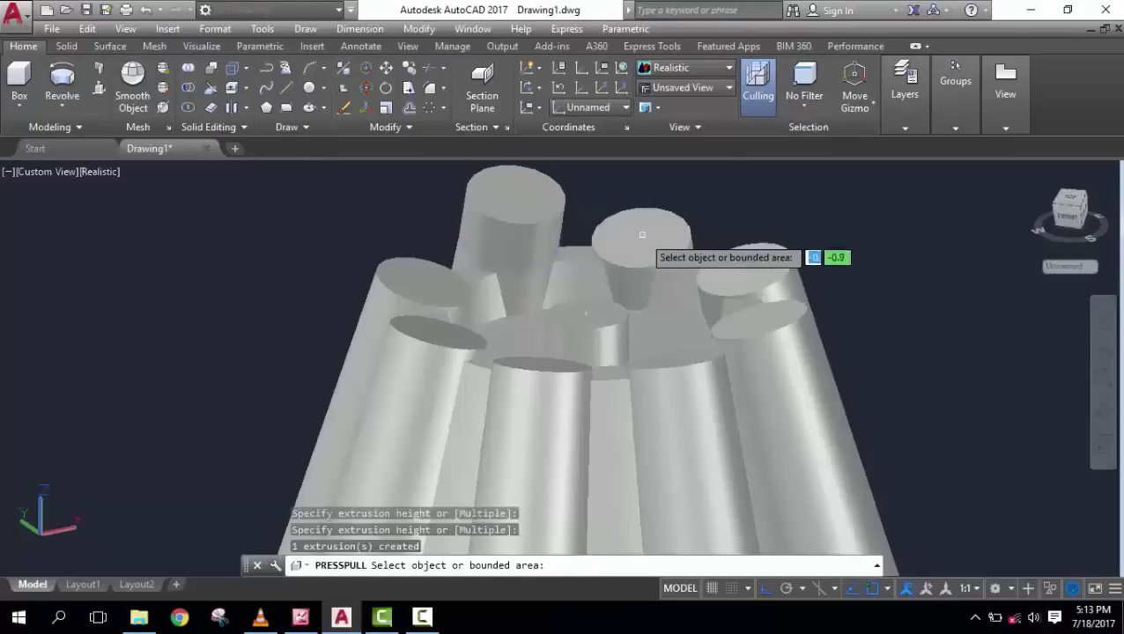
left_click(642, 229)
left_click(635, 188)
left_click(754, 254)
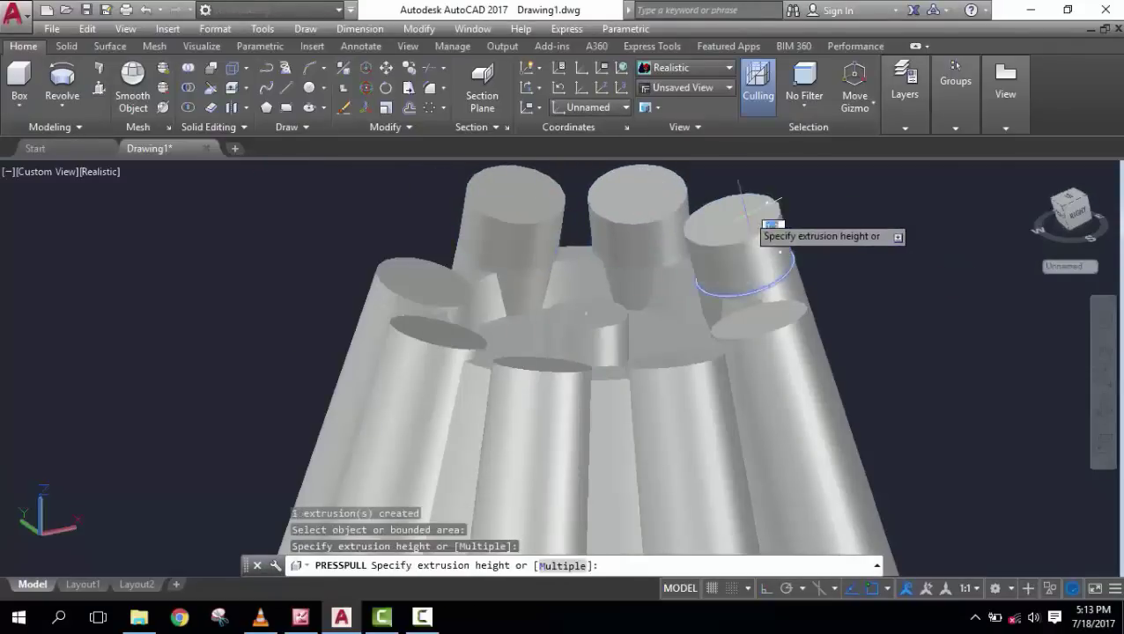
left_click(760, 224)
left_click(756, 330)
left_click(747, 263)
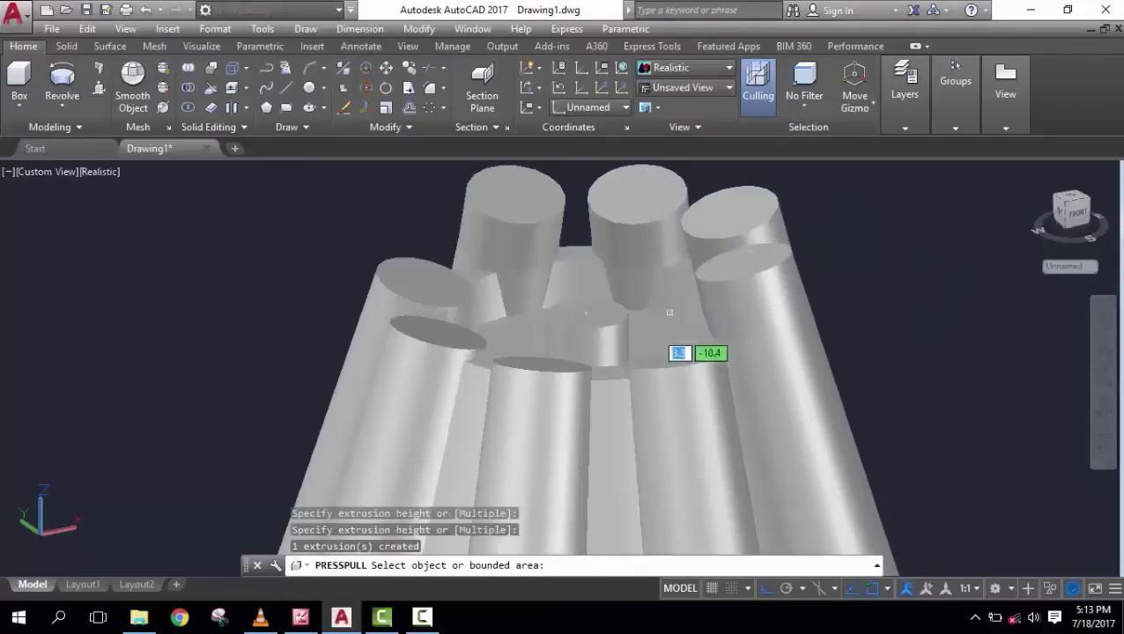
left_click(671, 363)
left_click(634, 304)
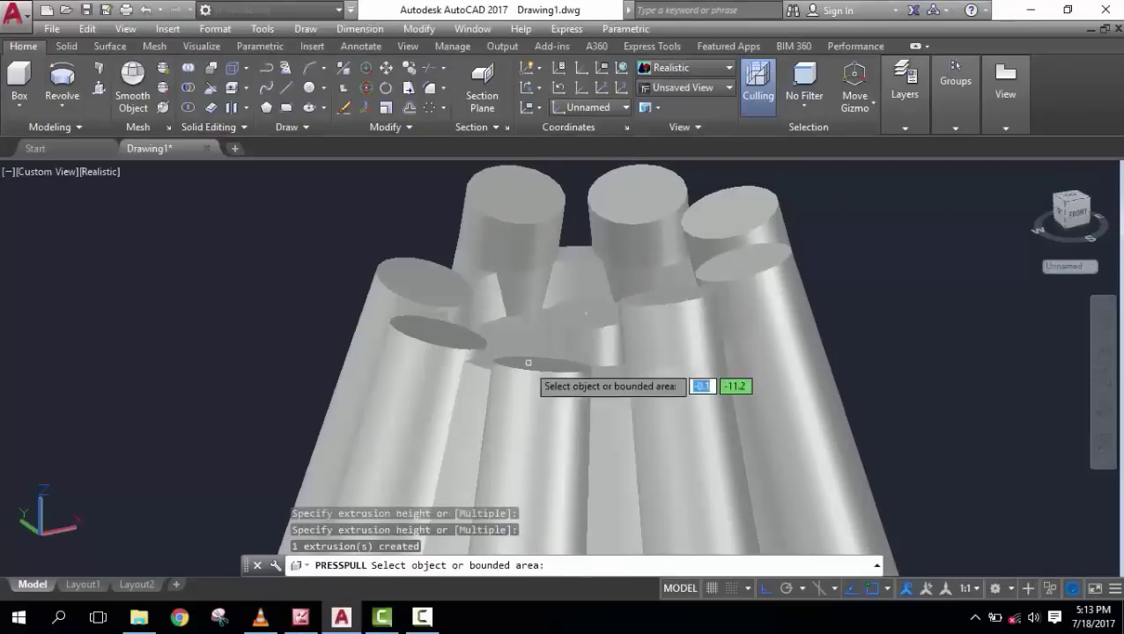
- Raise the middle, left and left-front cylinder tops above the cone with further press-pulls
left_click(527, 354)
left_click(522, 299)
left_click(540, 361)
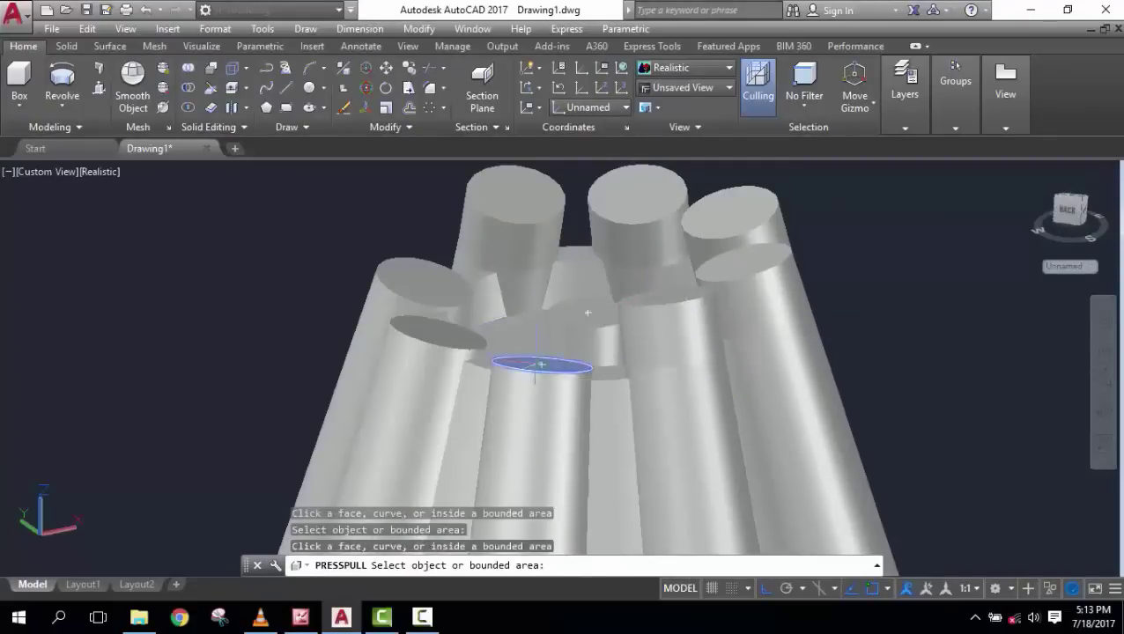
left_click(540, 322)
left_click(438, 333)
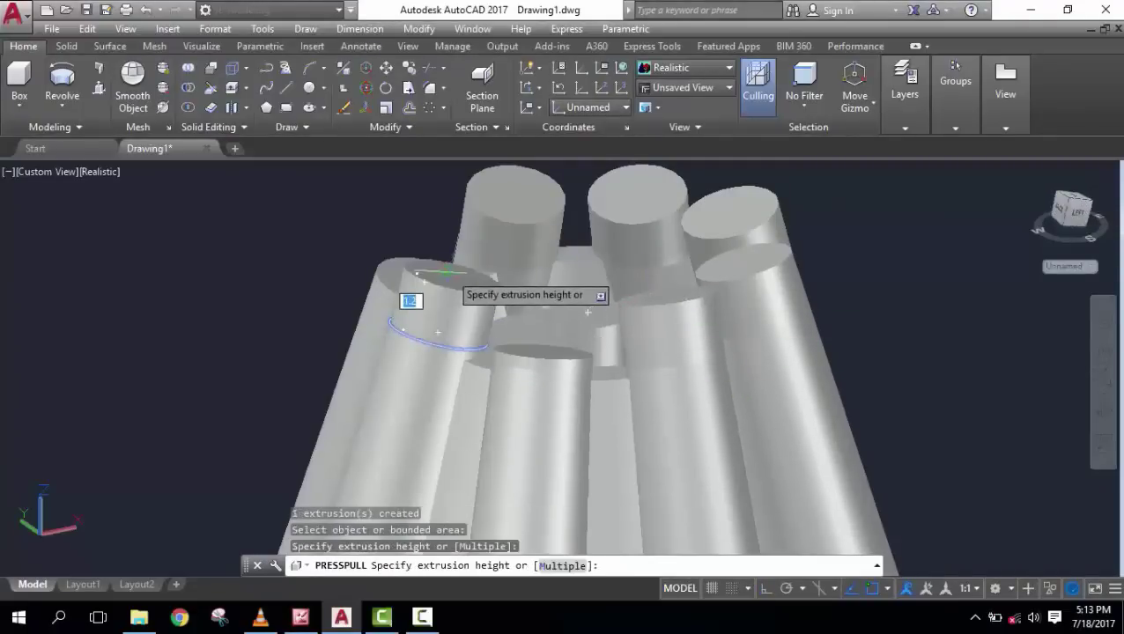
left_click(407, 278)
left_click(421, 280)
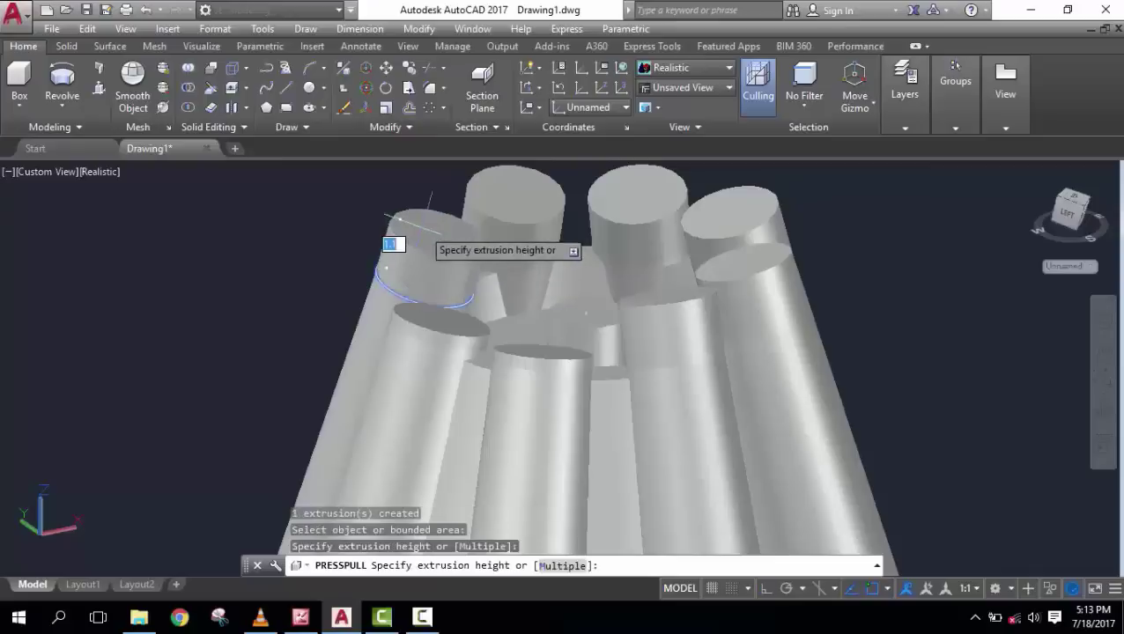
left_click(392, 227)
left_click(581, 358)
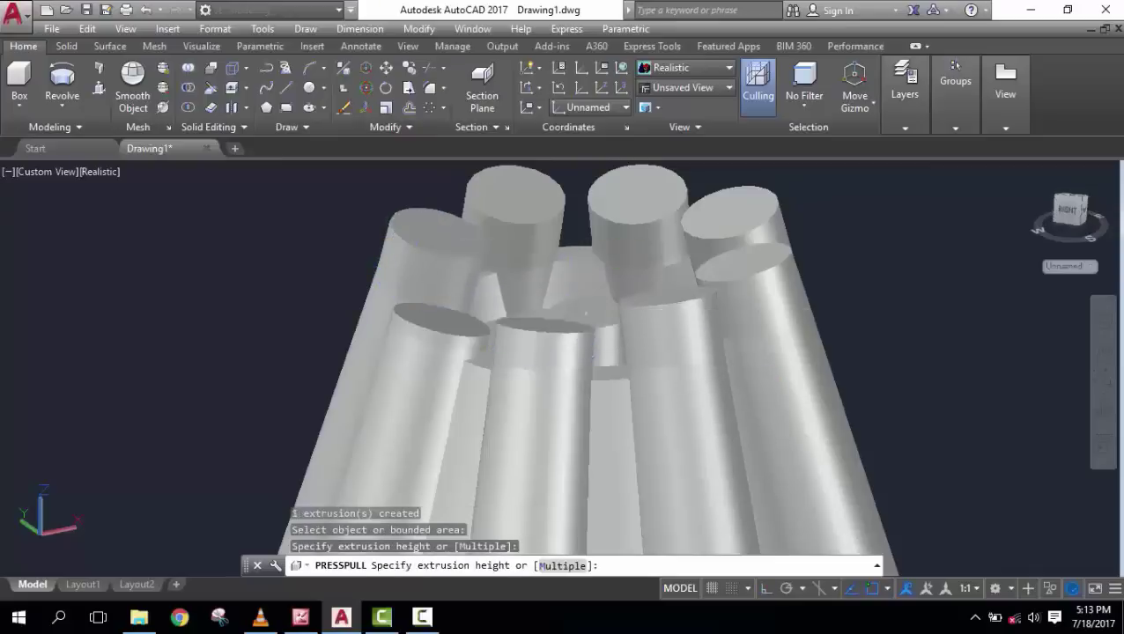
left_click(541, 324)
left_click(440, 319)
left_click(455, 273)
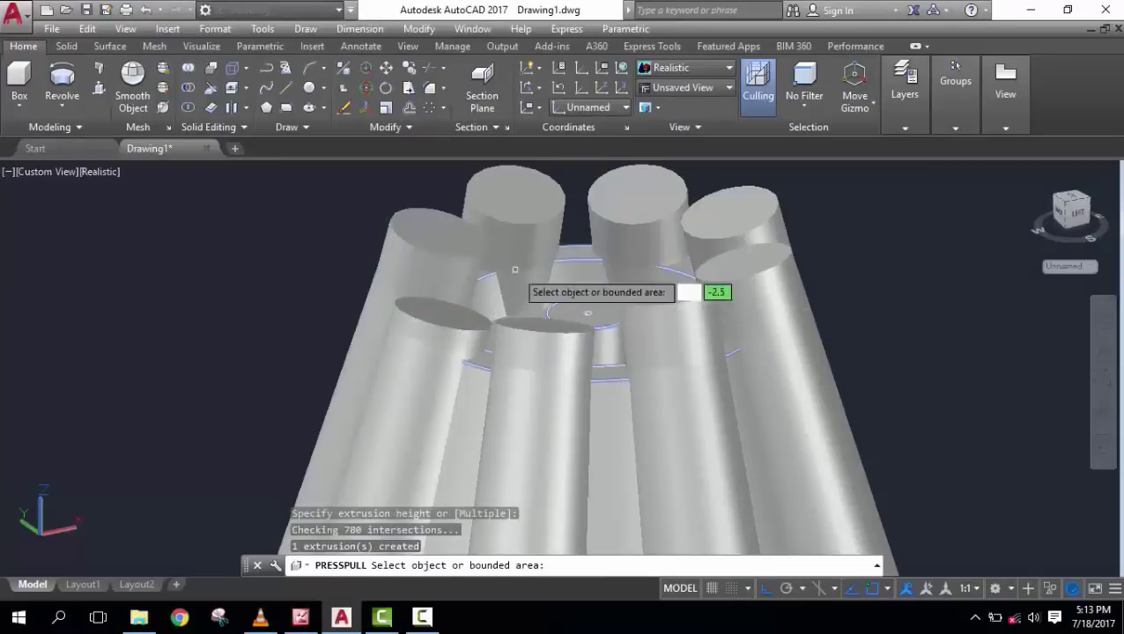
key("Return")
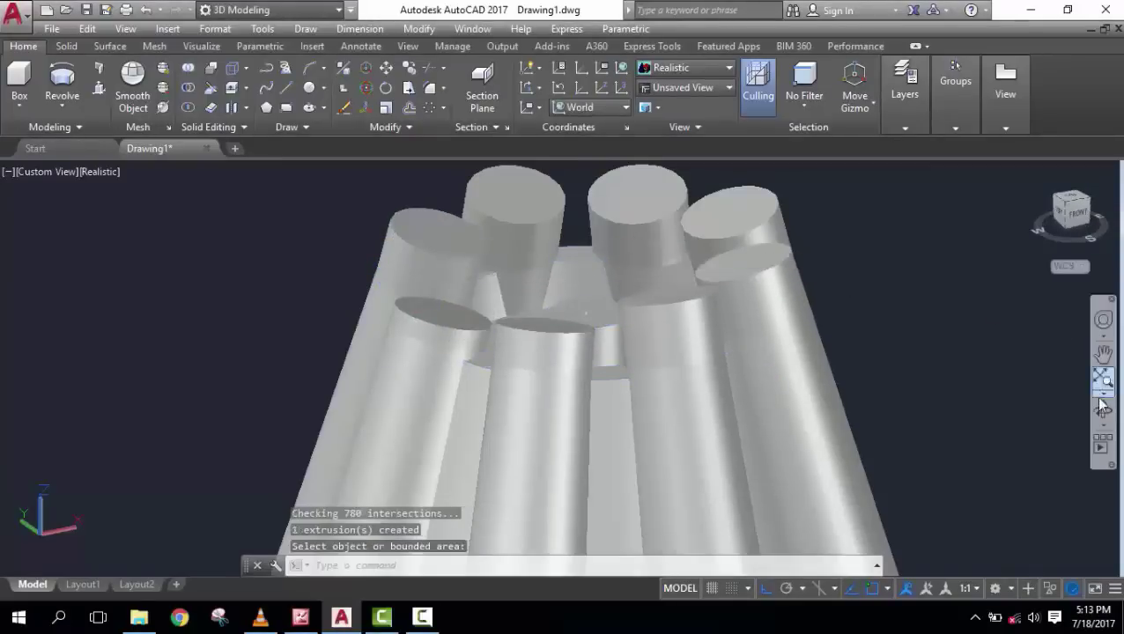
- From an underside view, press-pull the left, top, right and lower-right bumps into cylinders
left_click(1103, 410)
mouse_move(853, 384)
left_mouse_down()
mouse_move(831, 276)
mouse_move(872, 311)
left_mouse_up()
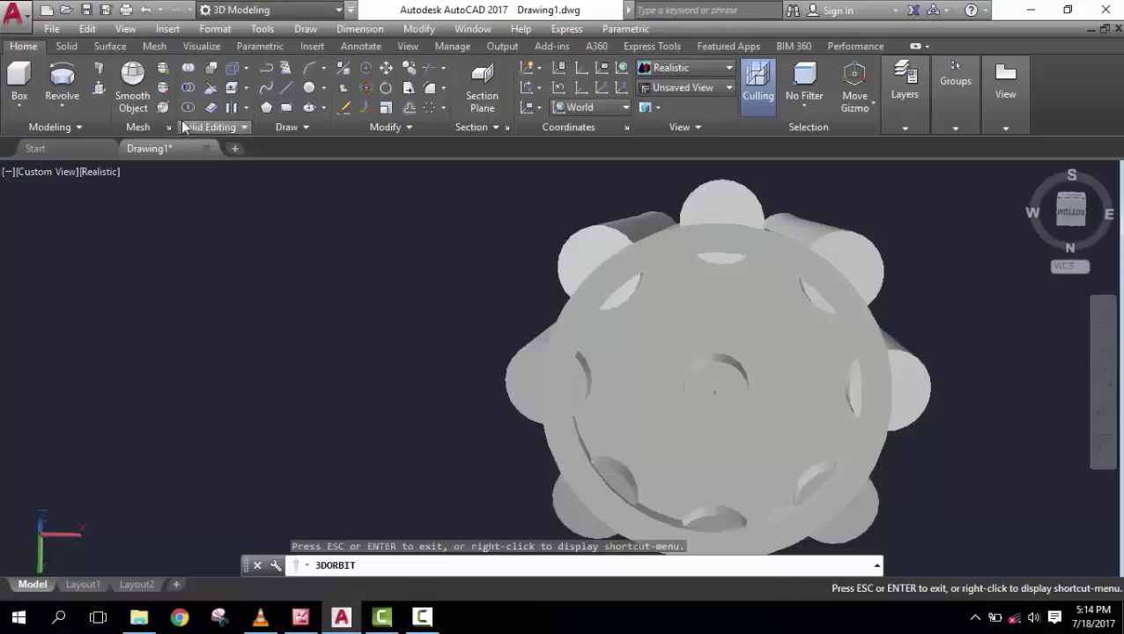
key("Escape")
key("Escape")
key("Escape")
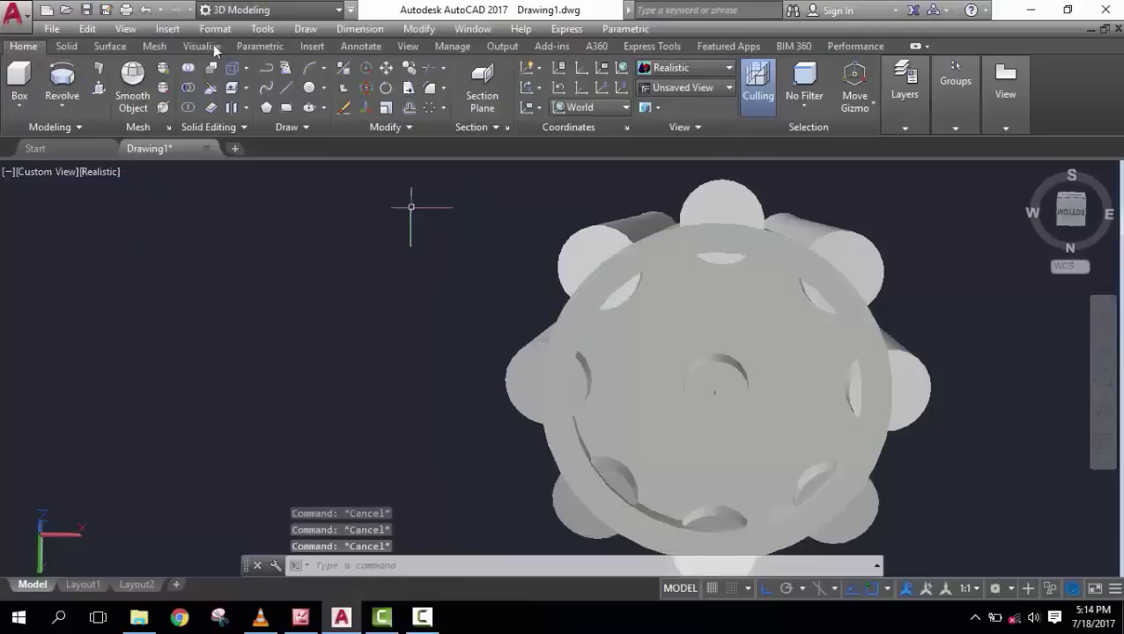
left_click(99, 89)
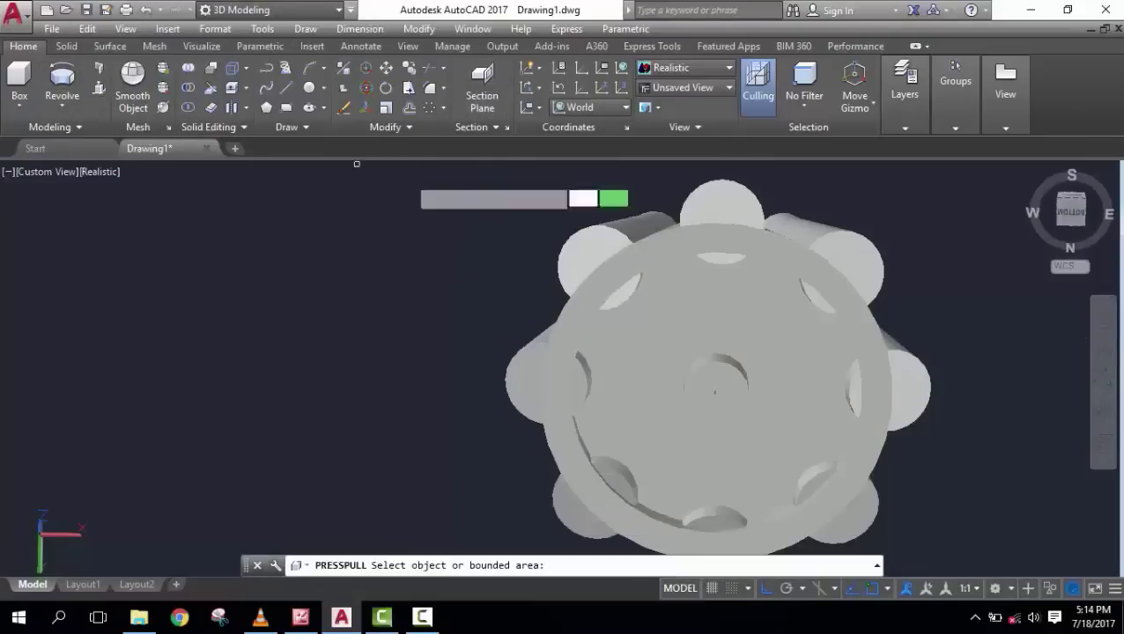
left_click(608, 277)
left_click(709, 242)
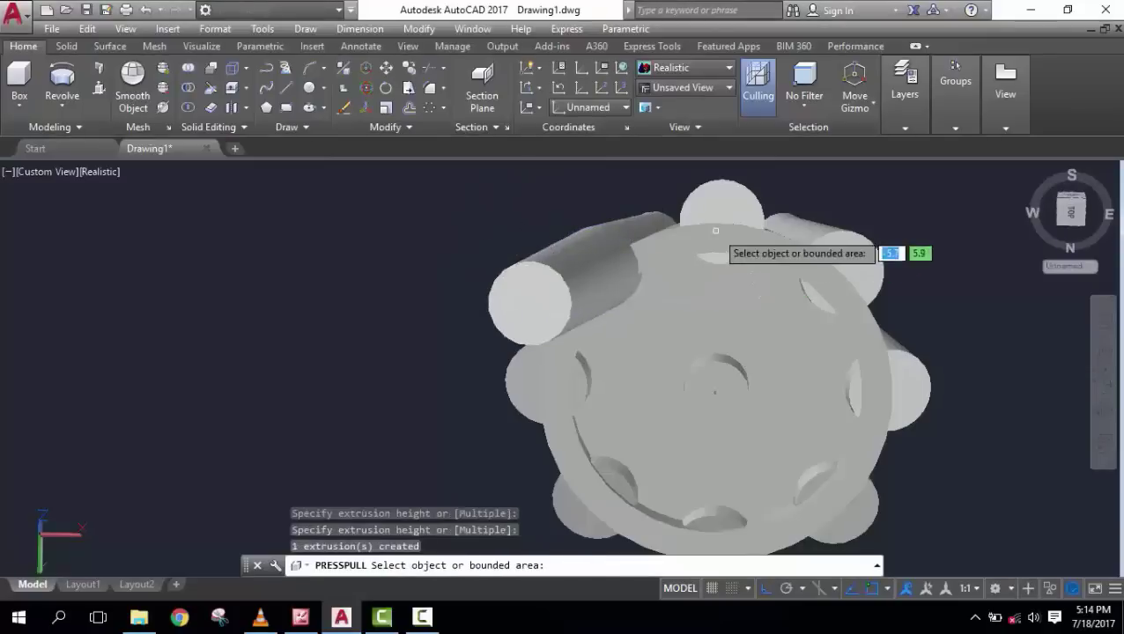
left_click(720, 213)
left_click(718, 219)
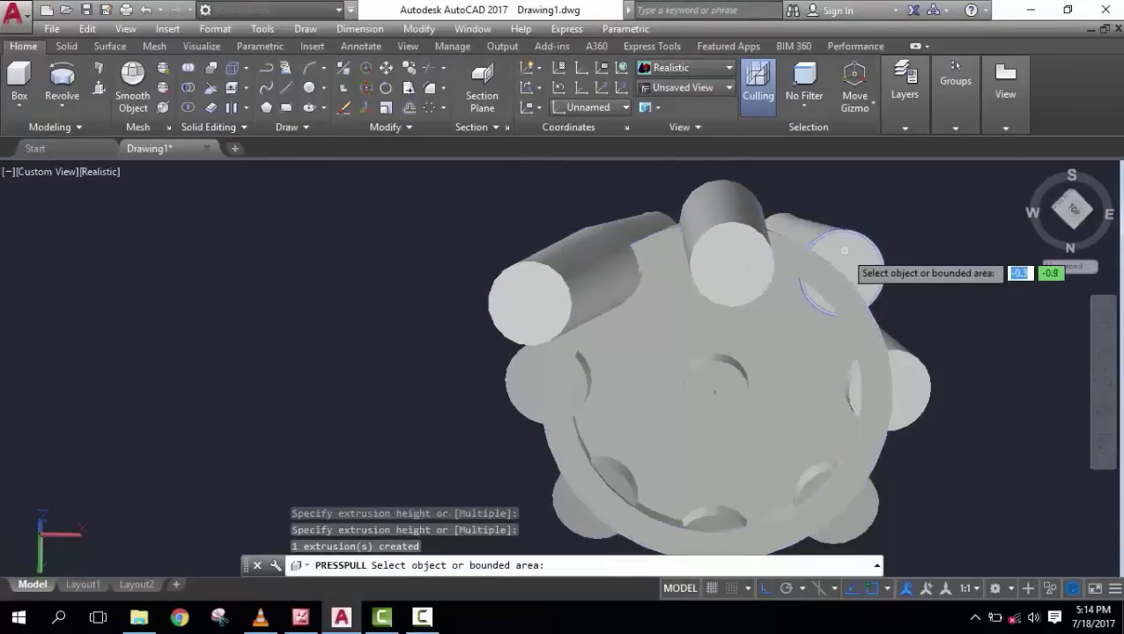
left_click(872, 247)
left_click(890, 337)
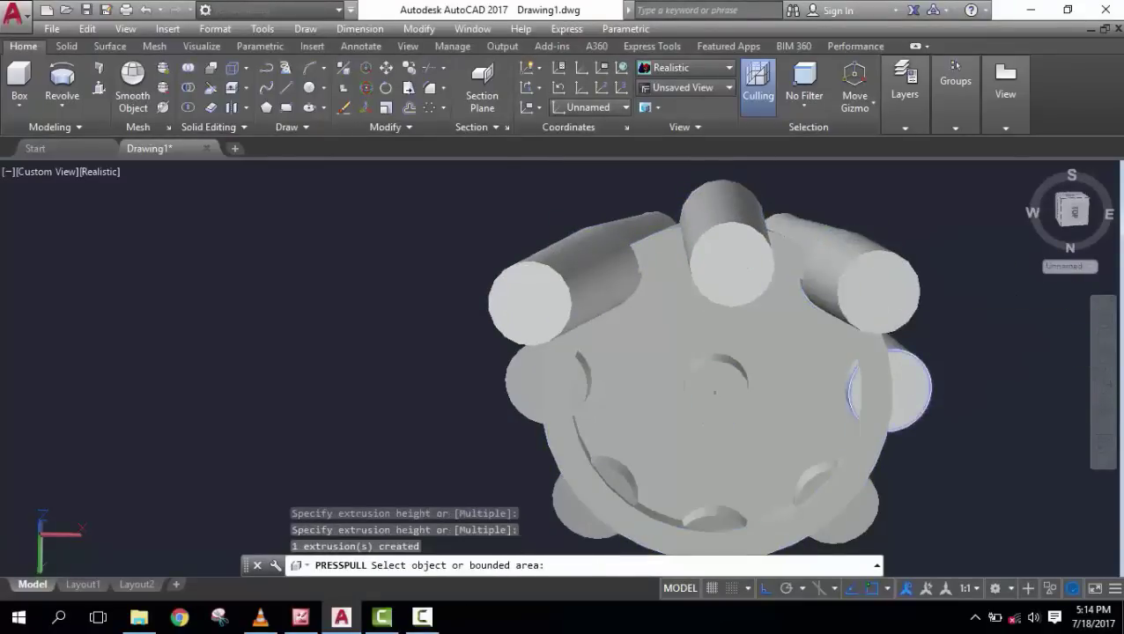
left_click(890, 387)
left_click(956, 445)
left_click(841, 506)
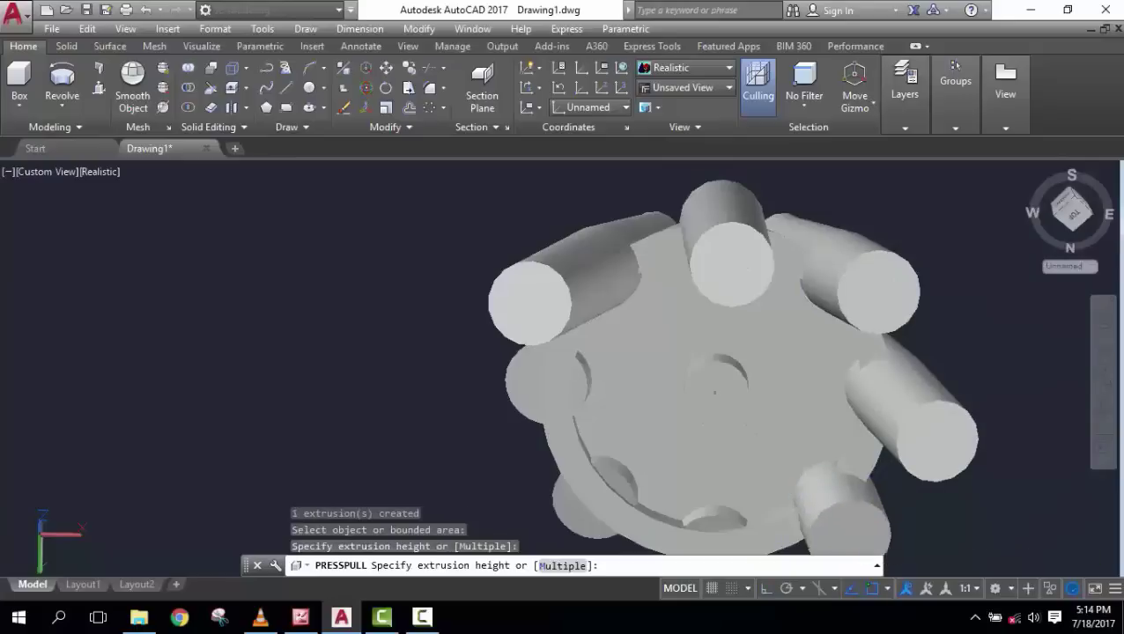
- Extend the bottom-centre, neighbouring and final left bumps into long cylinders
left_click(837, 539)
left_click(714, 523)
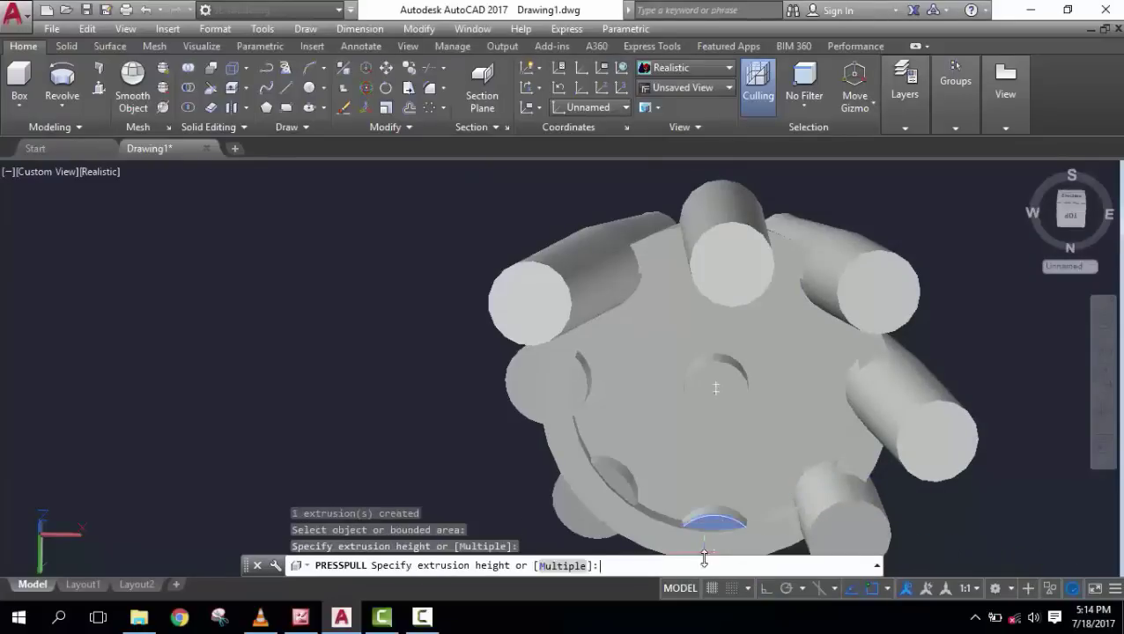
scroll(704, 557, "down", 3)
scroll(718, 502, "down", 2)
left_click(694, 486)
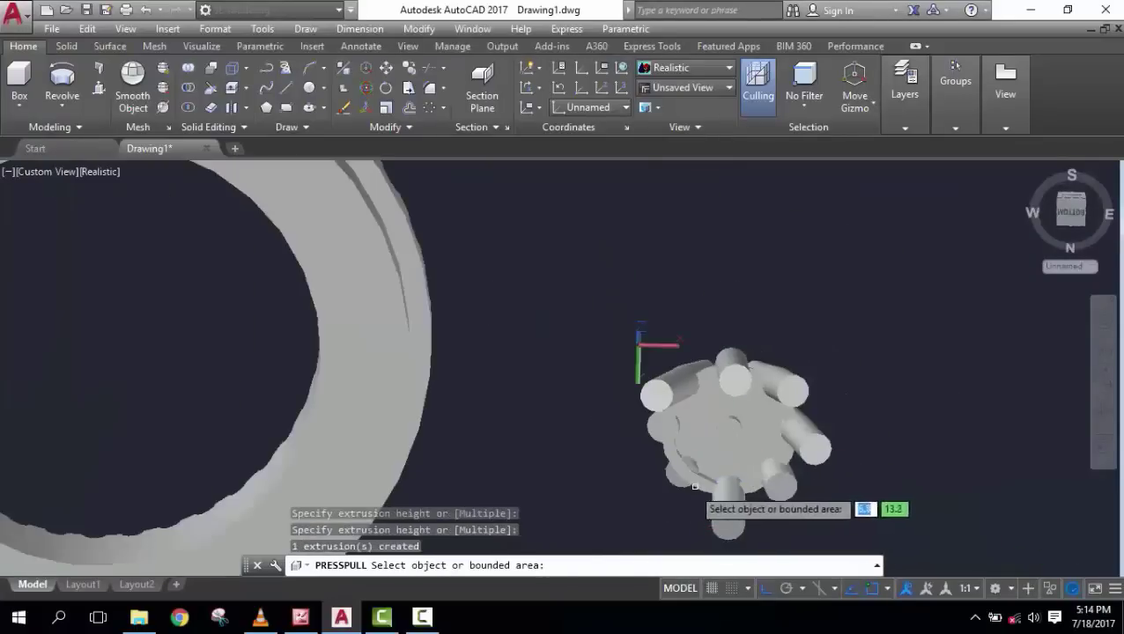
left_click(676, 482)
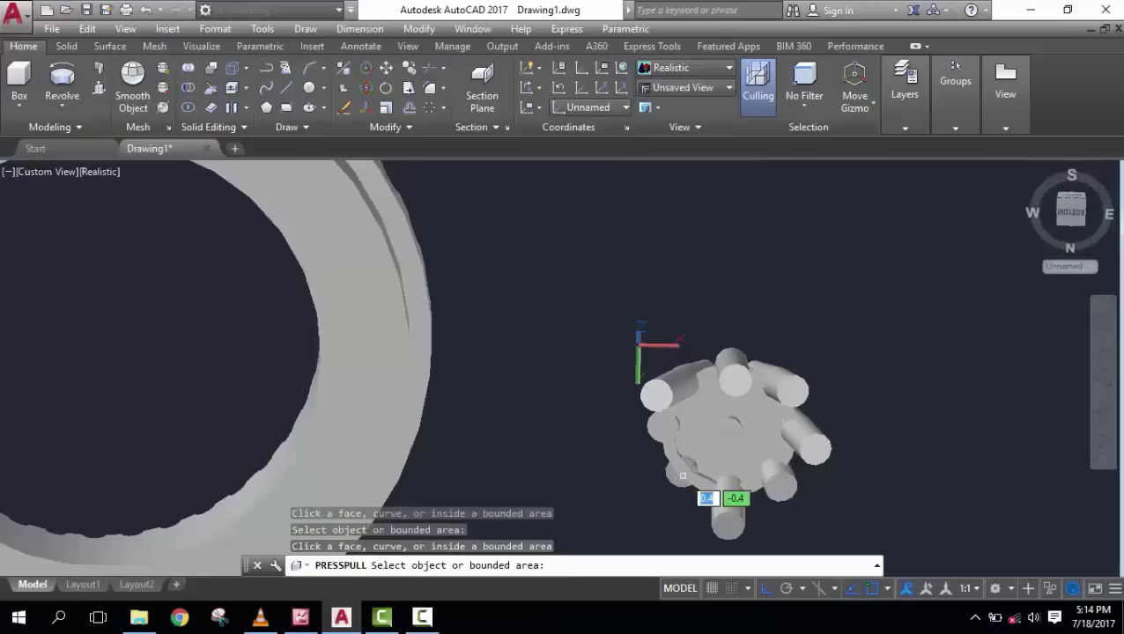
scroll(678, 480, "up", 5)
left_click(680, 467)
left_click(599, 493)
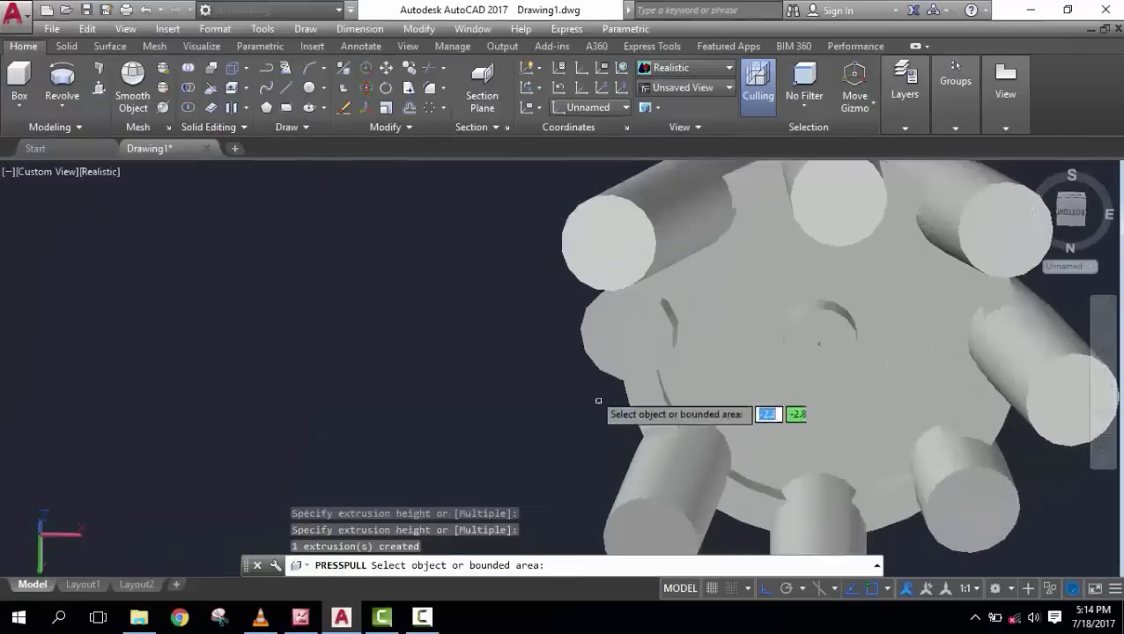
left_click(617, 339)
left_click(551, 379)
left_click(546, 376)
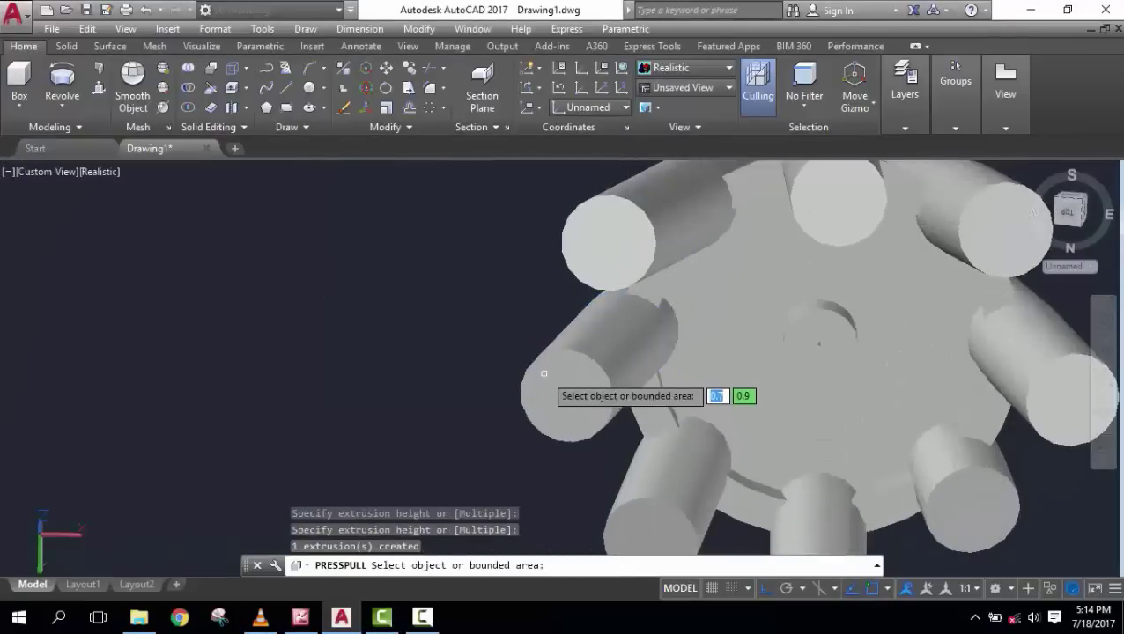
key("Escape")
scroll(840, 292, "down", 5)
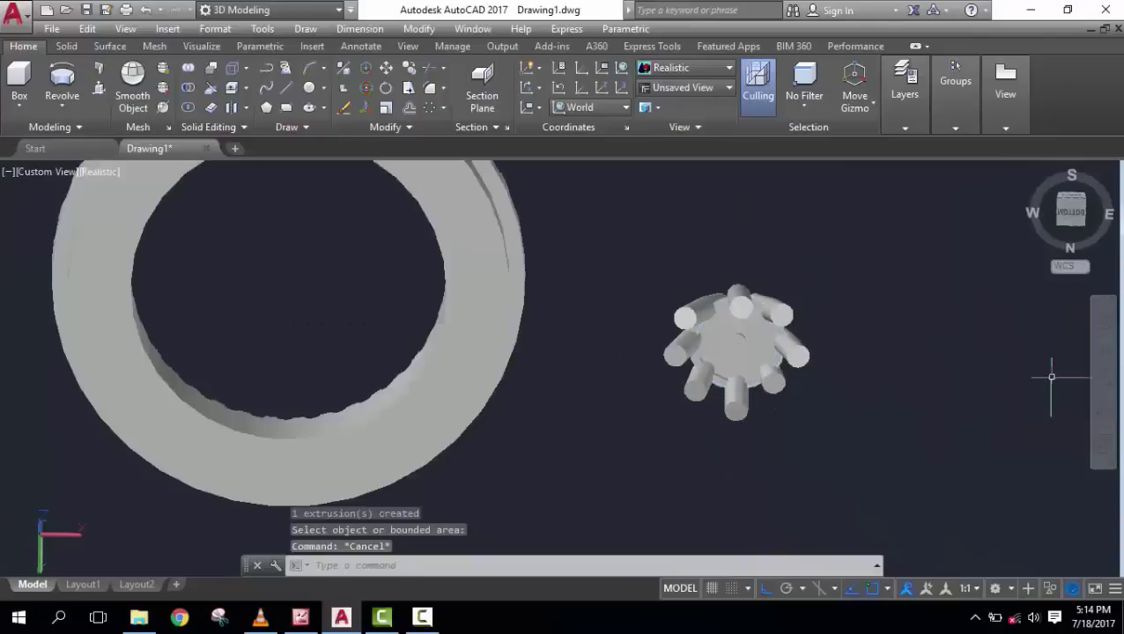
- SUBTRACT the nine window-selected rods from the small cone, leaving a fluted pinion
left_click(1105, 410)
left_click_drag(844, 333, 856, 485)
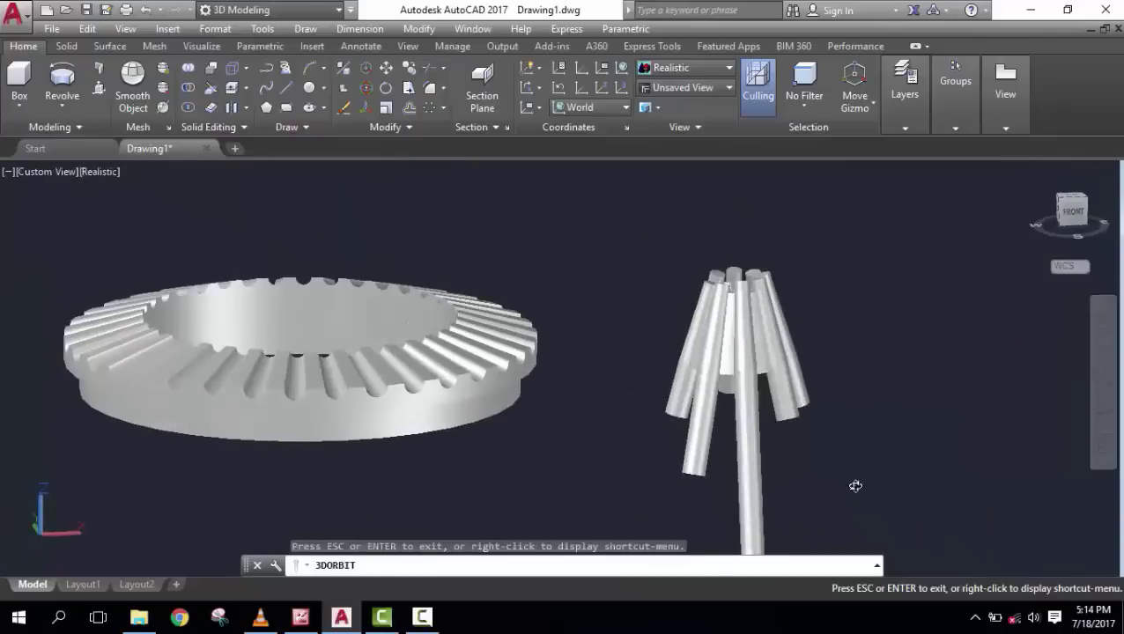
key("Escape")
key("Escape")
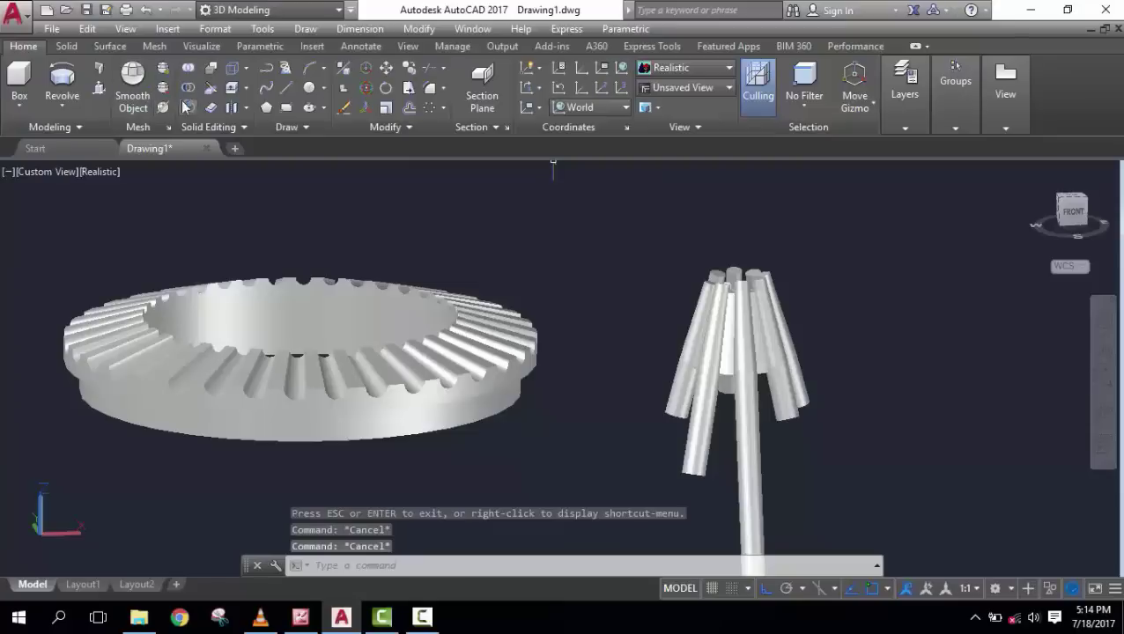
left_click(188, 87)
scroll(806, 387, "up", 3)
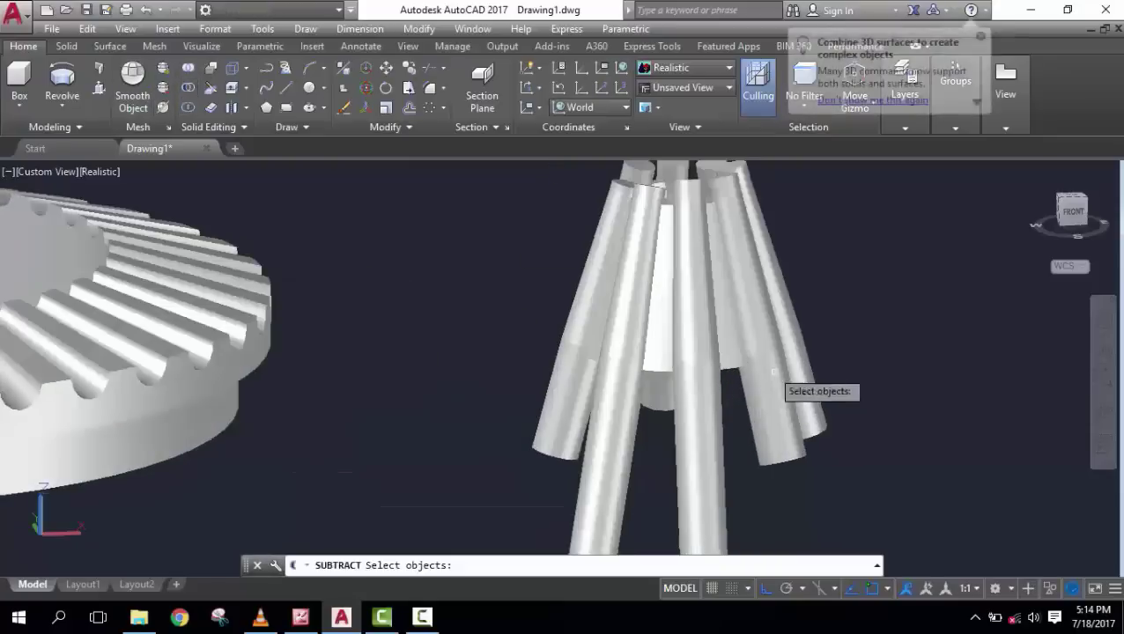
left_click(725, 347)
key("Return")
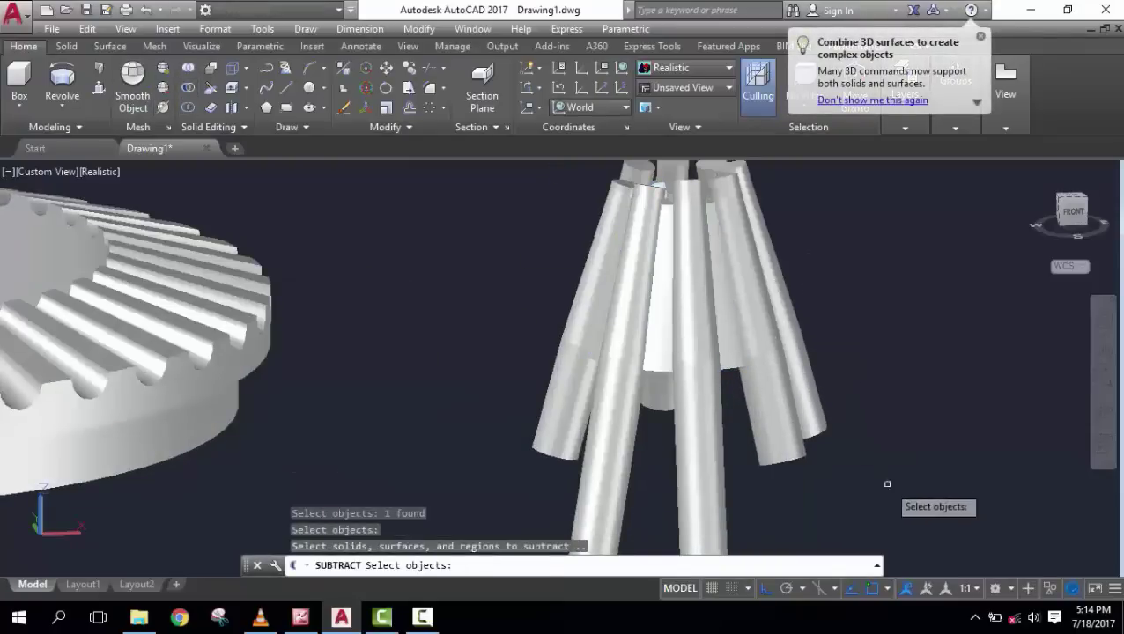
left_click(887, 484)
left_click(507, 174)
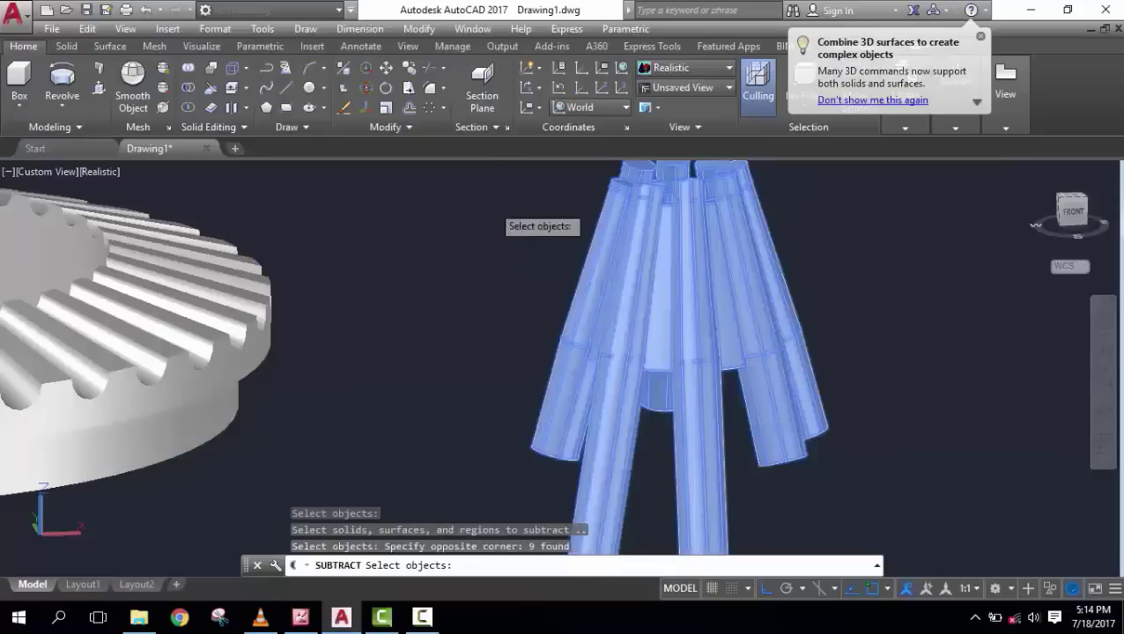
key("Return")
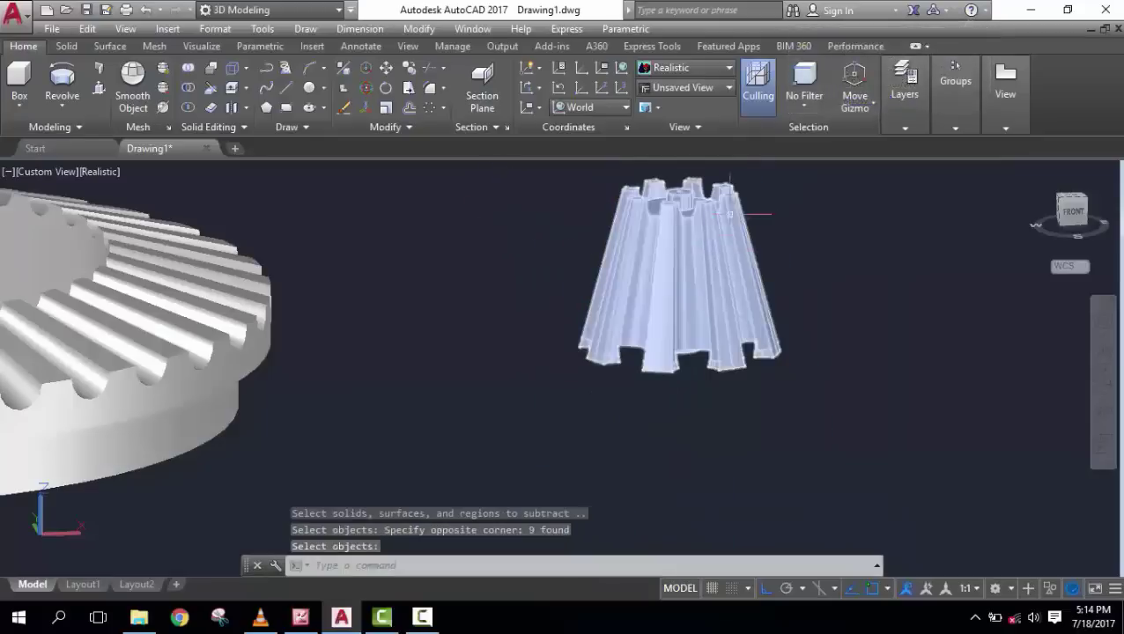
- Show both gears in Top view with 2D Wireframe, pan them left, and begin a LINE
left_click(1102, 417)
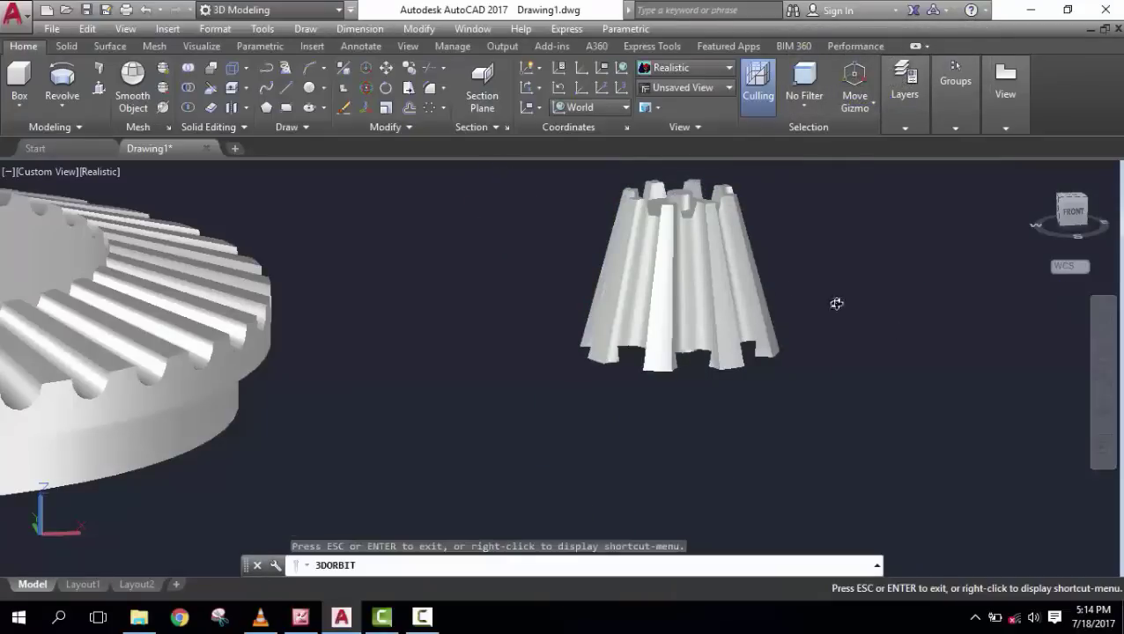
mouse_move(751, 293)
left_mouse_down()
mouse_move(788, 398)
mouse_move(628, 388)
mouse_move(635, 335)
left_mouse_up()
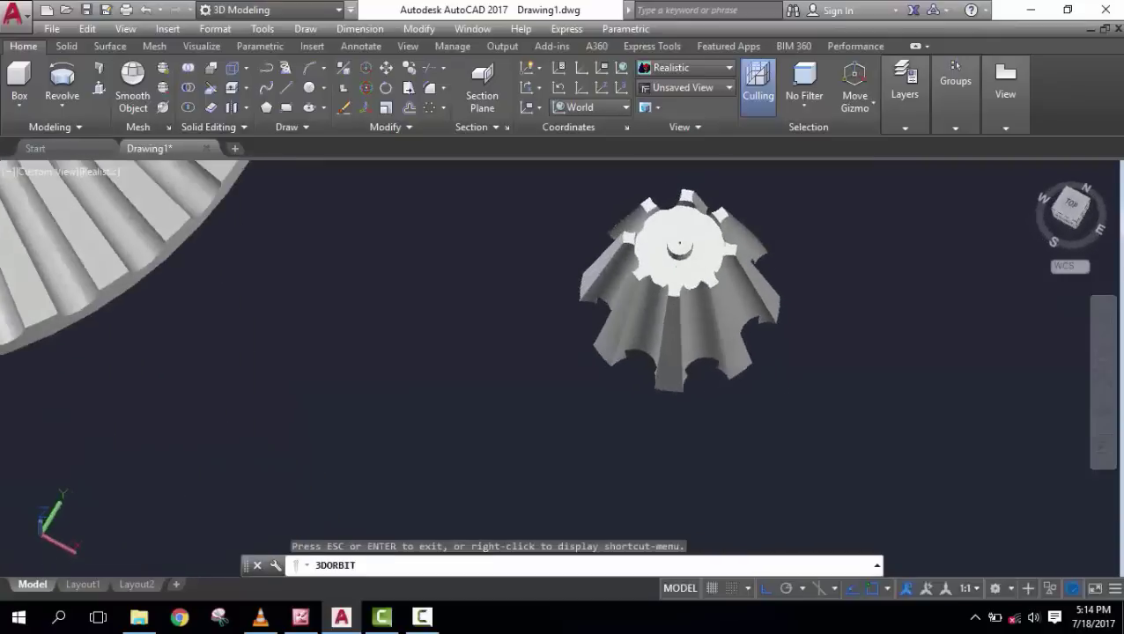
key("Escape")
key("Escape")
key("Escape")
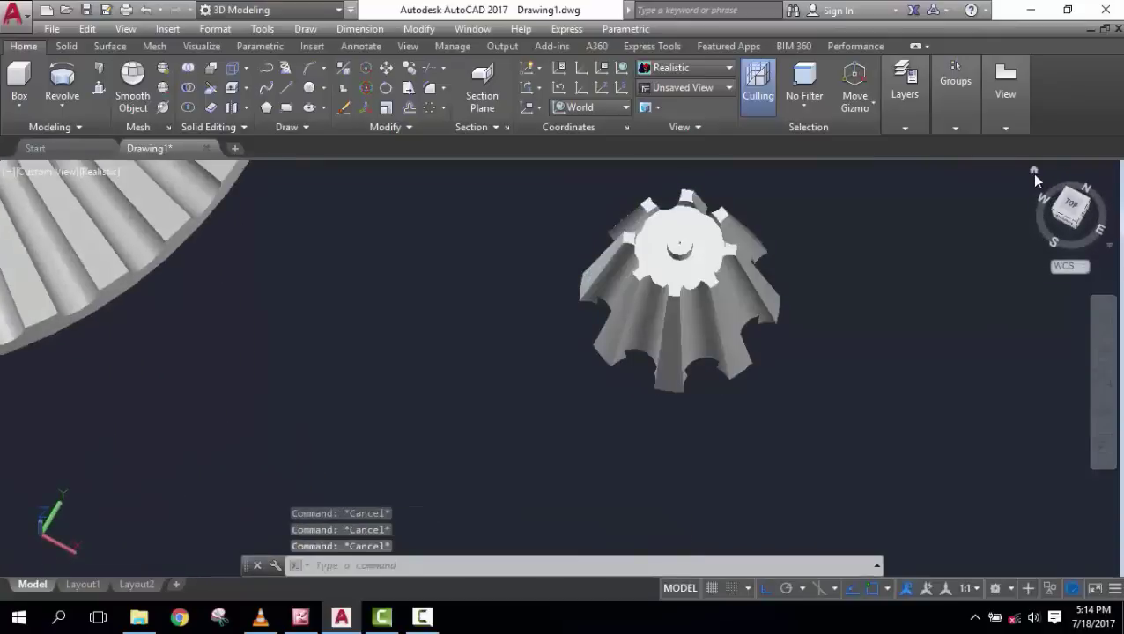
left_click(1035, 171)
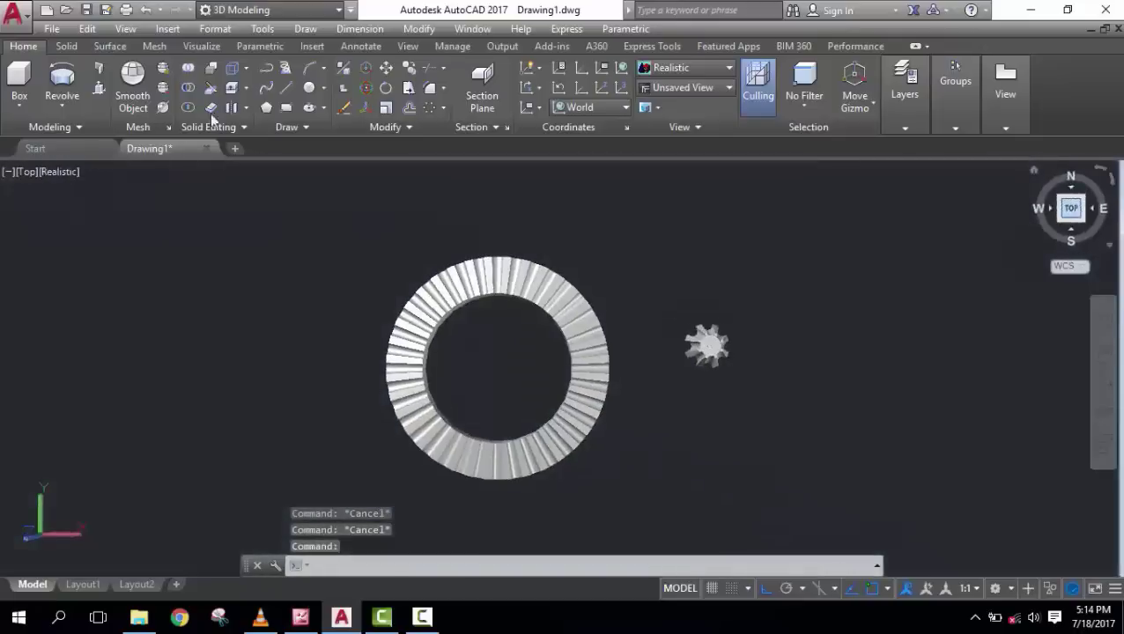
left_click(62, 172)
left_click(97, 214)
middle_click_drag(767, 279, 434, 292)
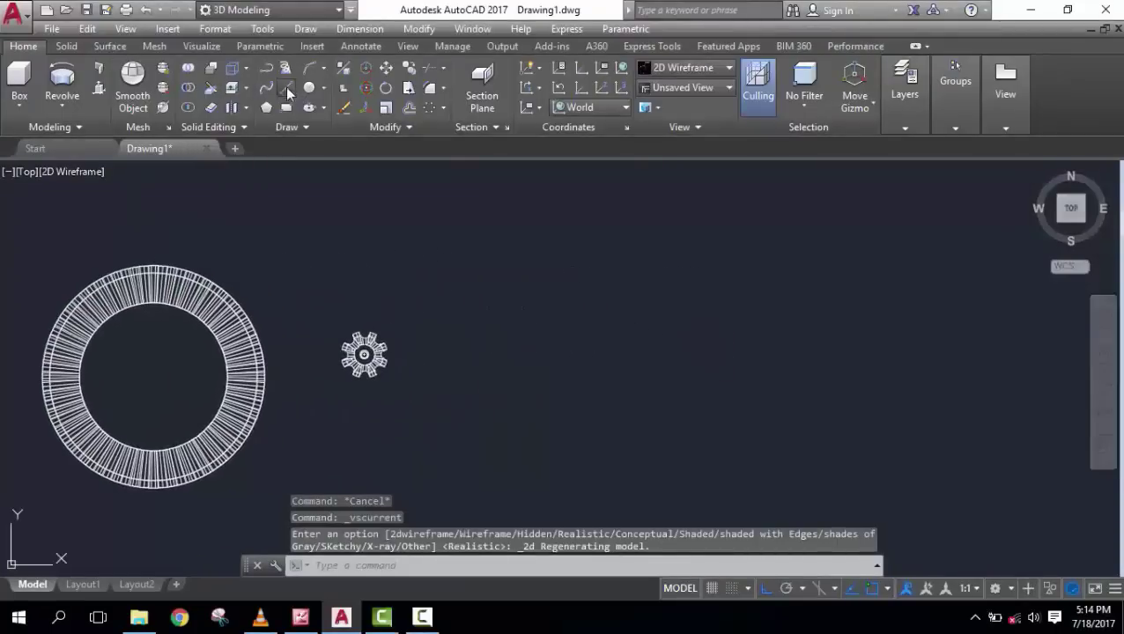
left_click(288, 92)
- Draw a closed 30 x 4 rectangular shaft outline
left_click(483, 333)
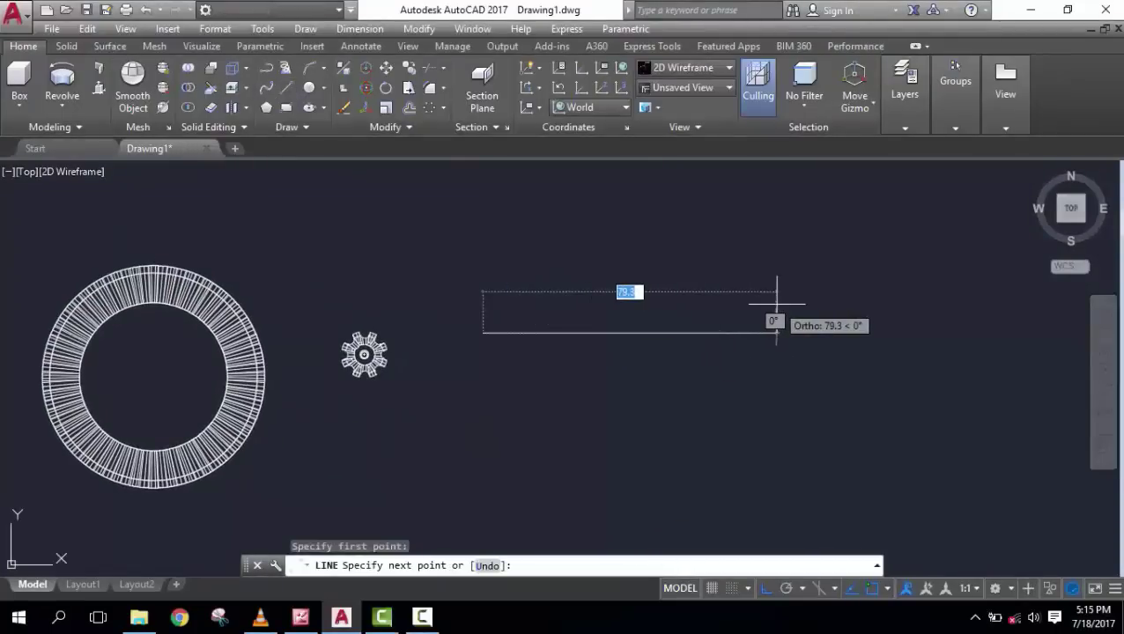
key("Return")
type("4")
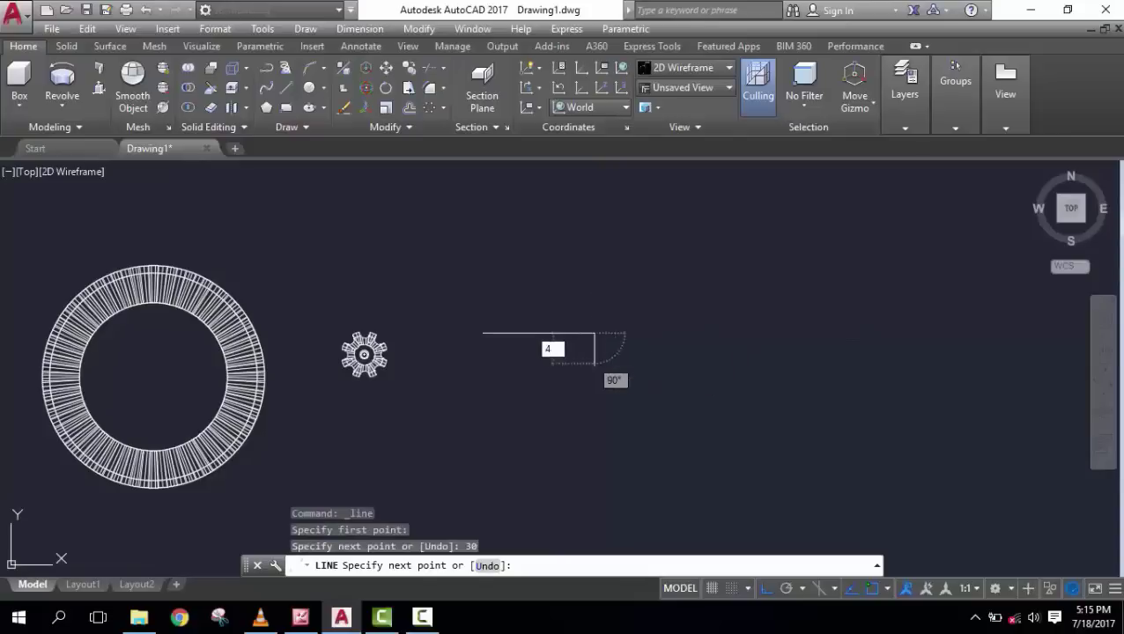
key("Return")
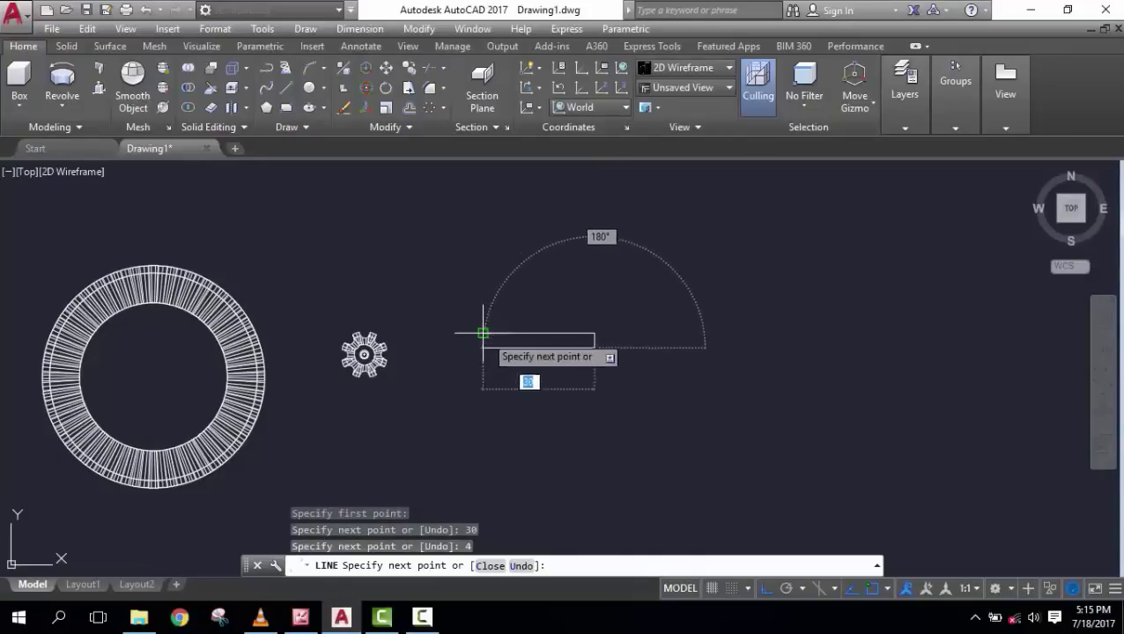
left_click(483, 347)
left_click(482, 333)
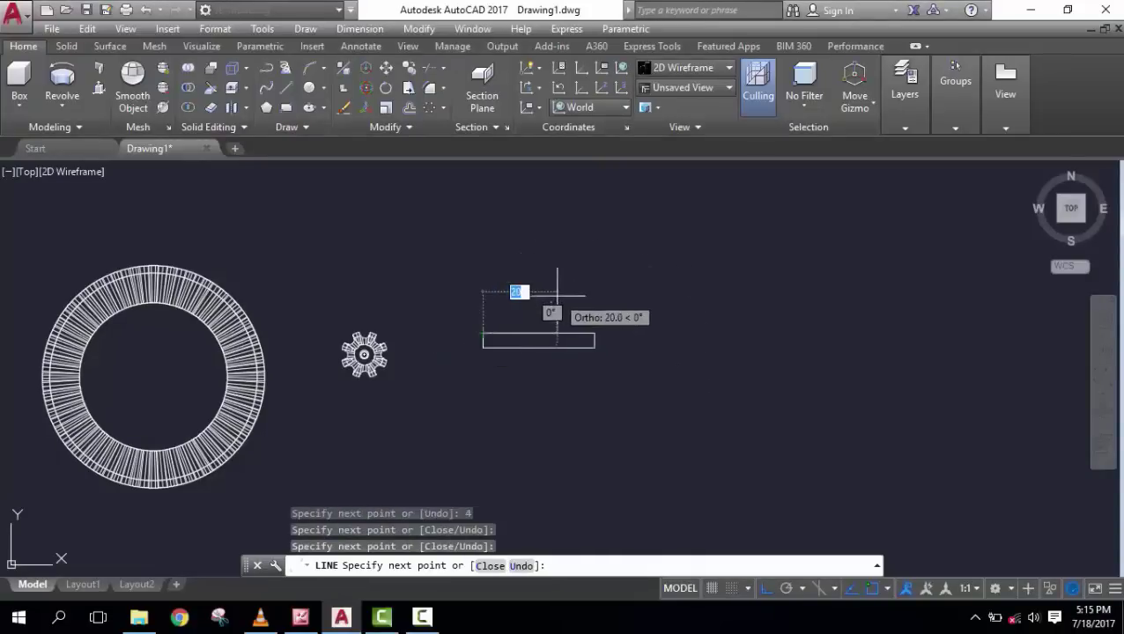
key("Return")
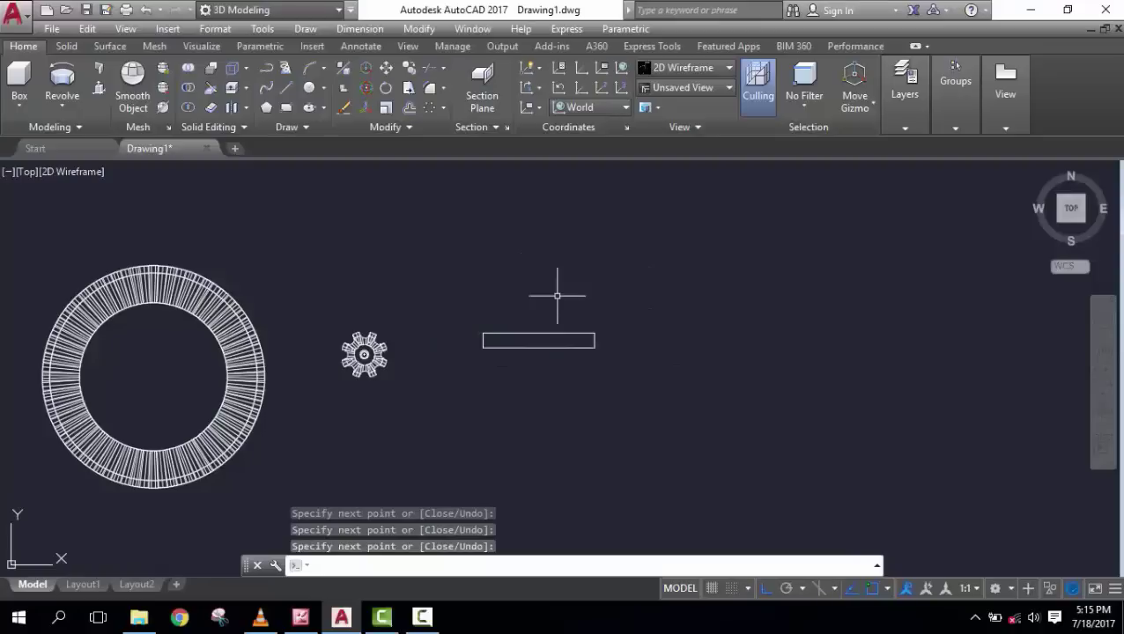
- Offset the rectangle's top edge 1 unit inward
type("off")
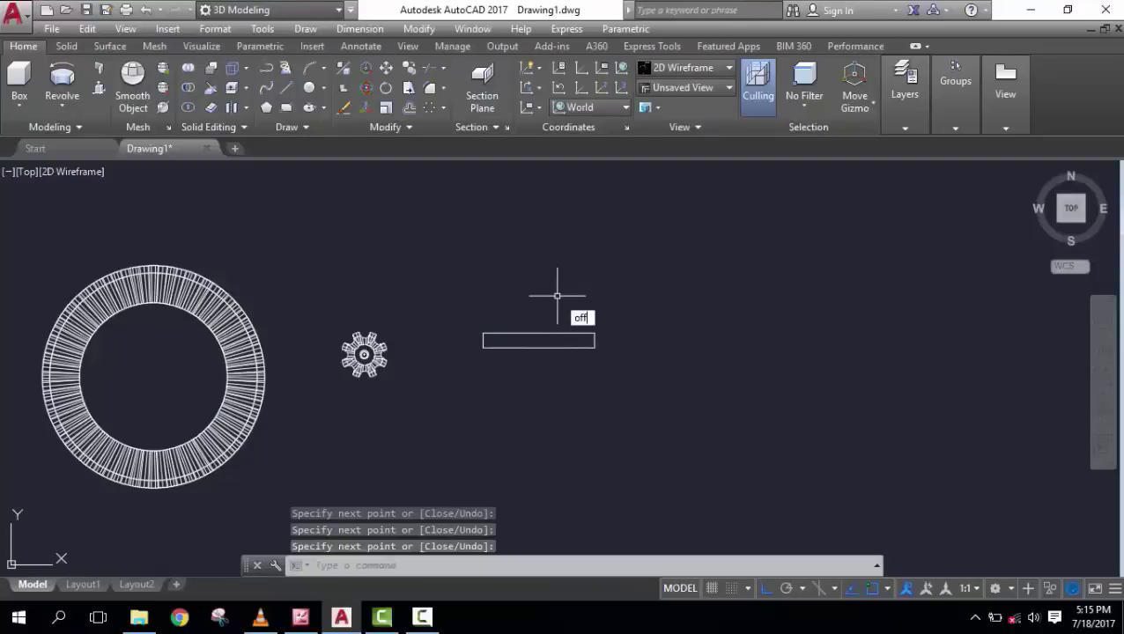
type("set")
key("Return")
scroll(571, 322, "up", 5)
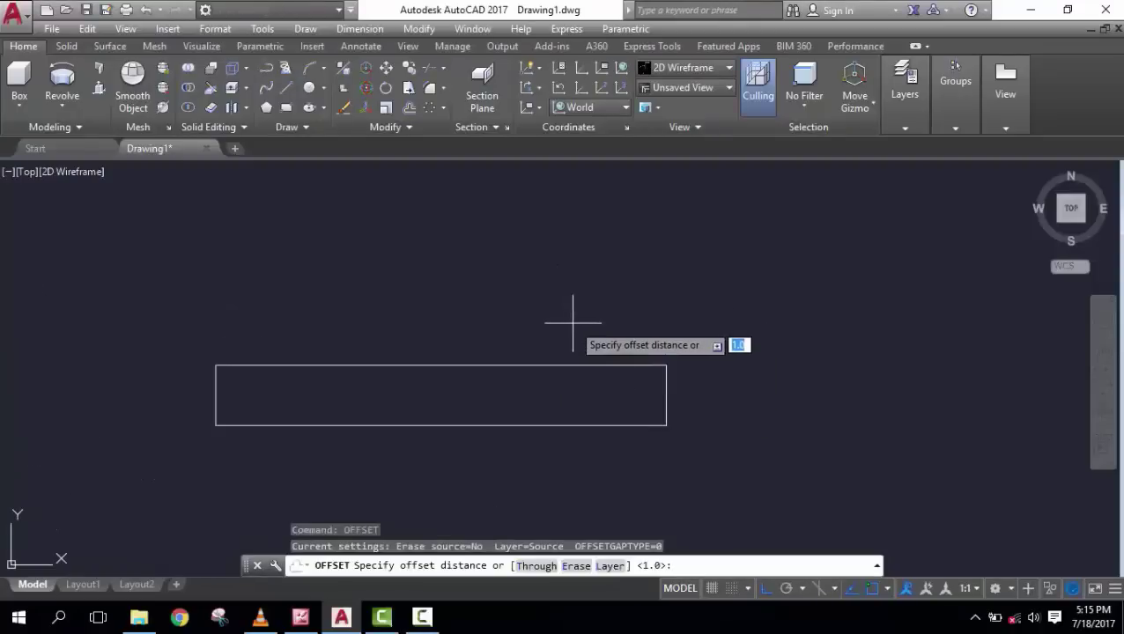
scroll(572, 324, "up", 2)
key("Return")
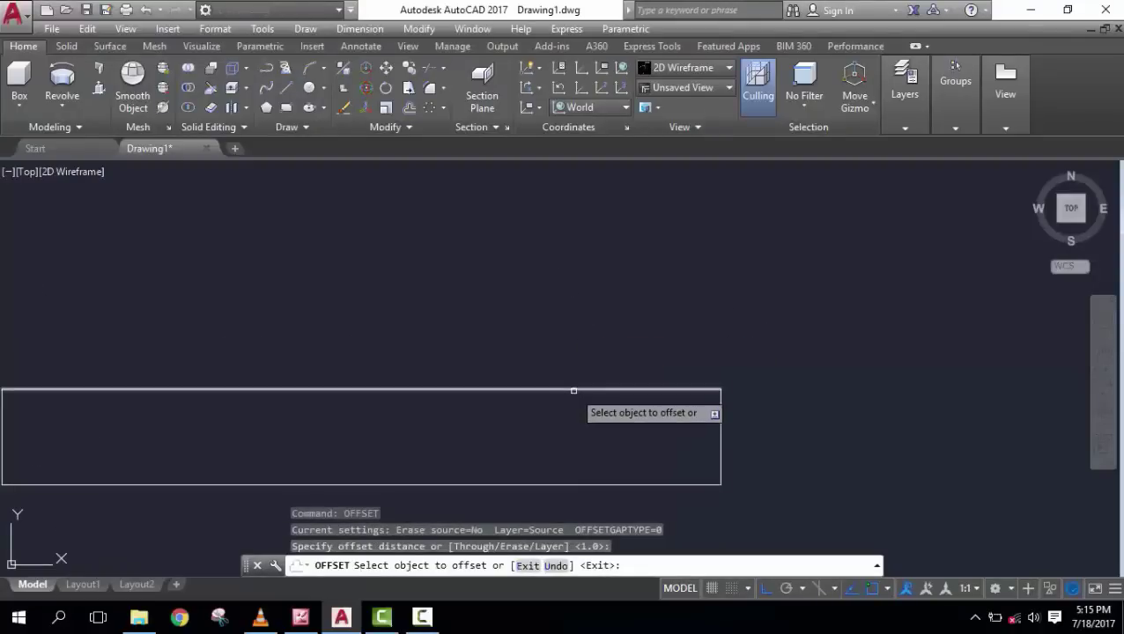
left_click(574, 390)
left_click(578, 403)
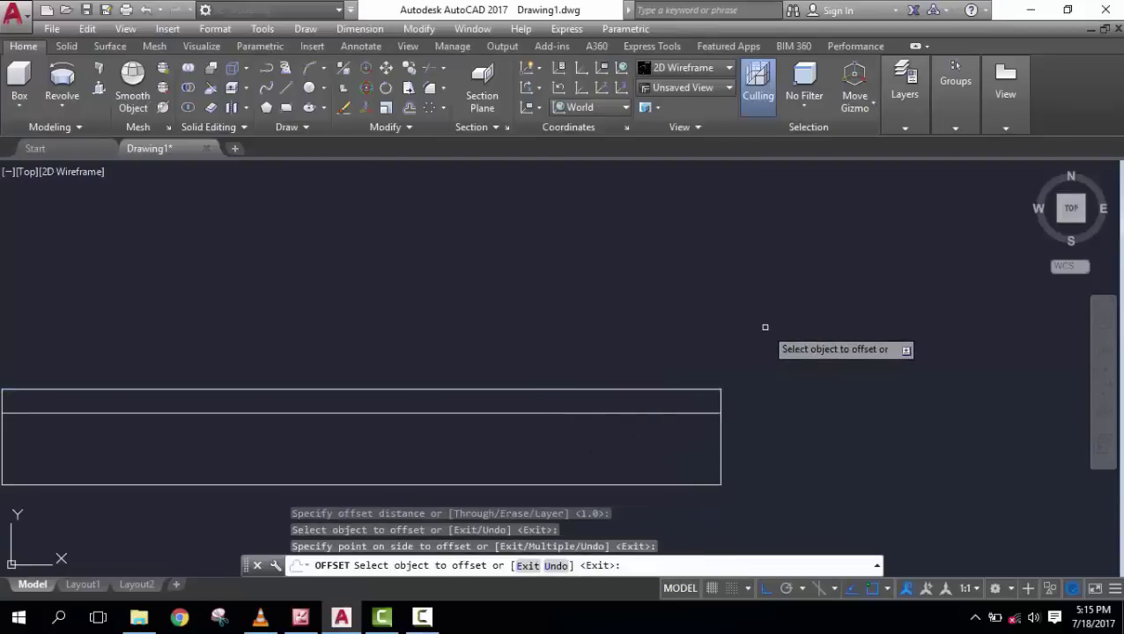
key("Return")
- Offset the rectangle's right edge 4 units inward
type("o")
key("Return")
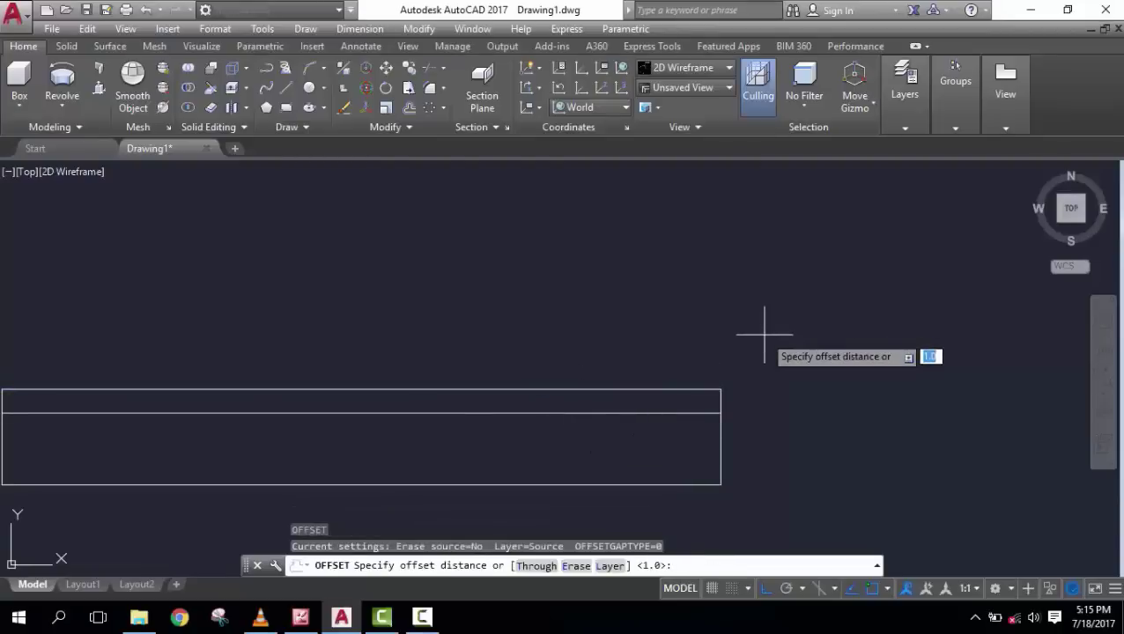
key("Return")
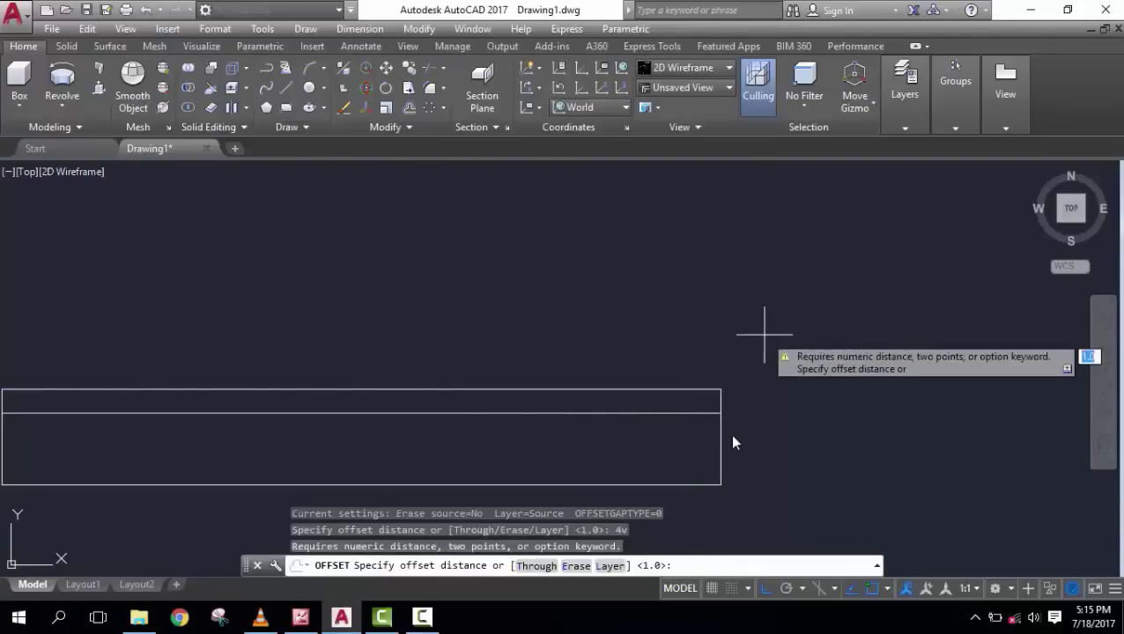
key("Return")
type("4")
key("Return")
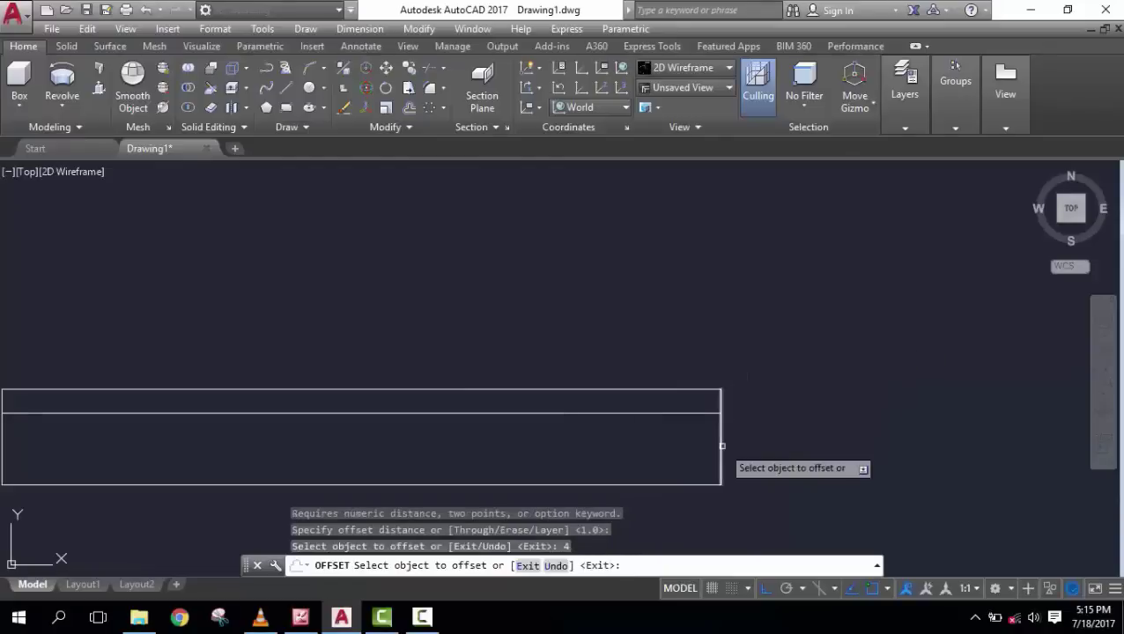
left_click(721, 442)
left_click(674, 446)
key("Escape")
key("Escape")
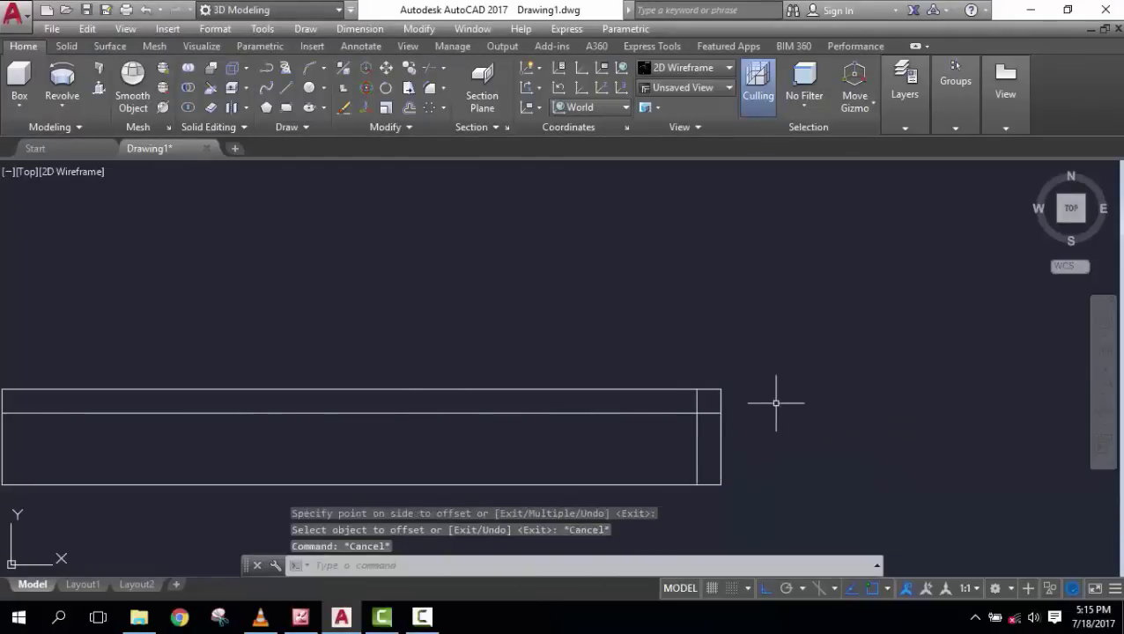
key("Escape")
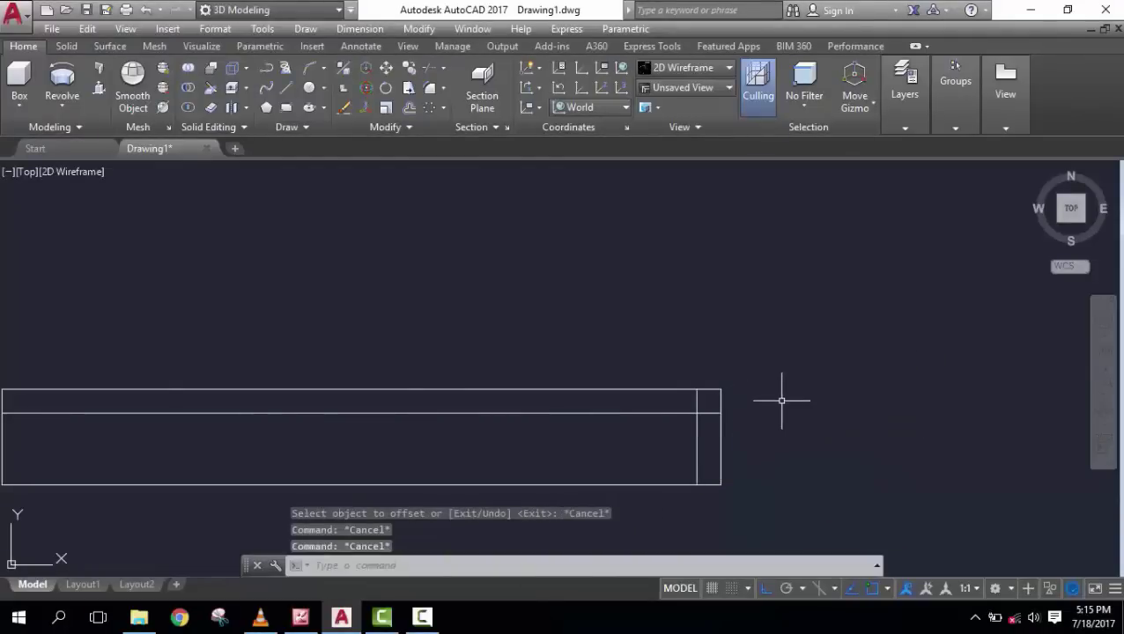
type("off")
- Offset the inner vertical line another 4 units to the left
key("Return")
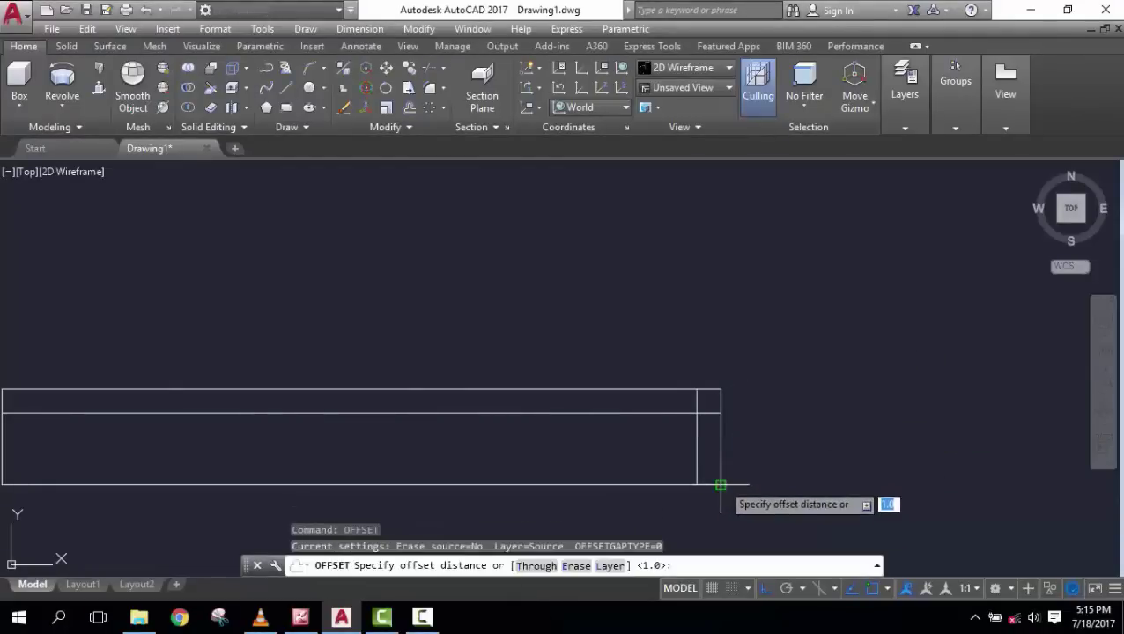
type("4")
key("Return")
left_click(721, 452)
left_click(639, 454)
right_click(837, 374)
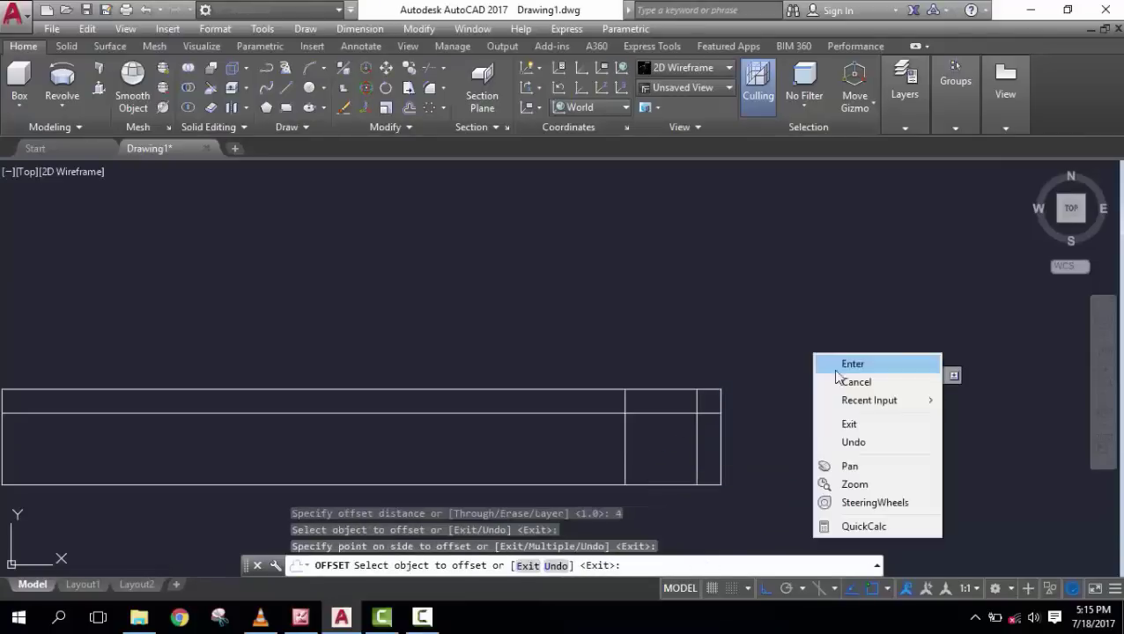
left_click(837, 368)
- Erase the extra vertical line nearest the right edge
left_click(817, 480)
left_click(662, 450)
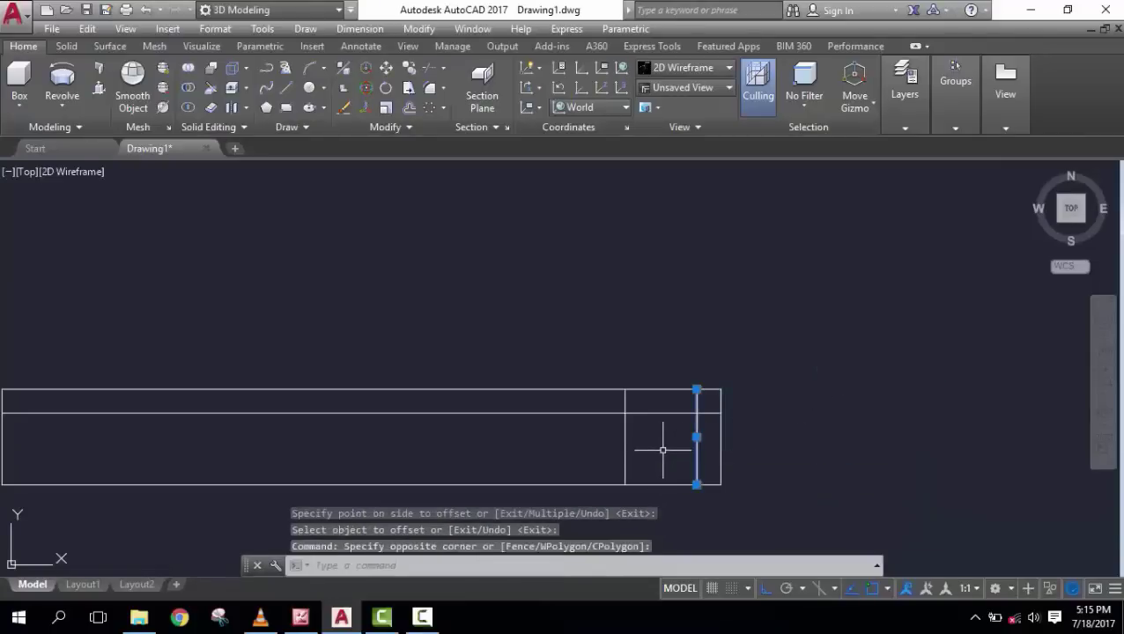
type("e")
key("Return")
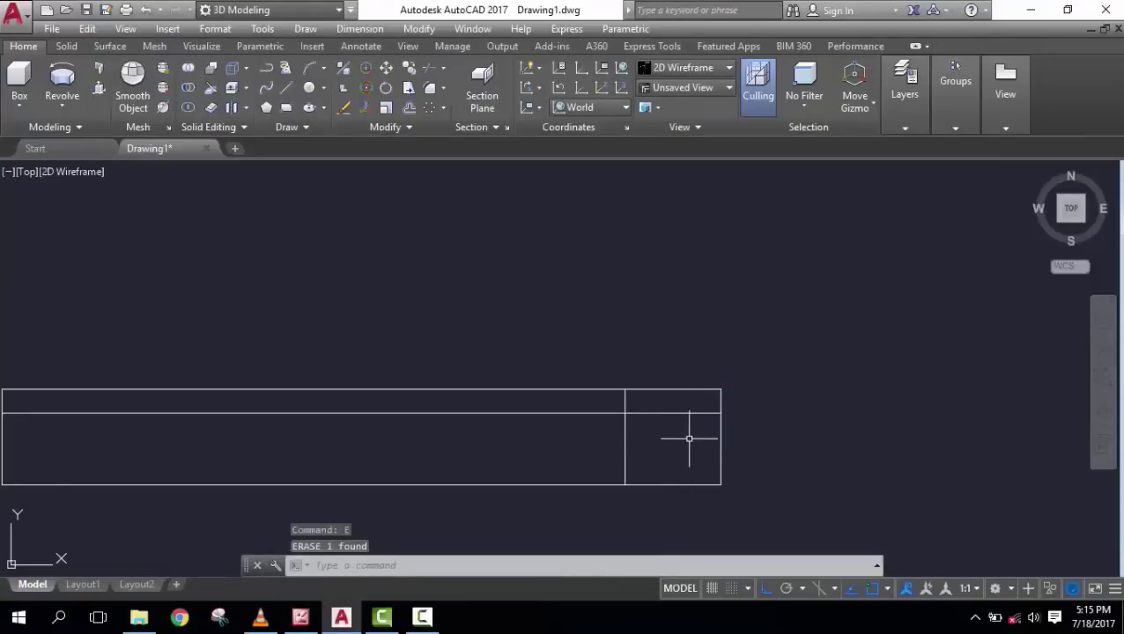
- Offset the vertical line 2 units to the left
type("o")
key("Return")
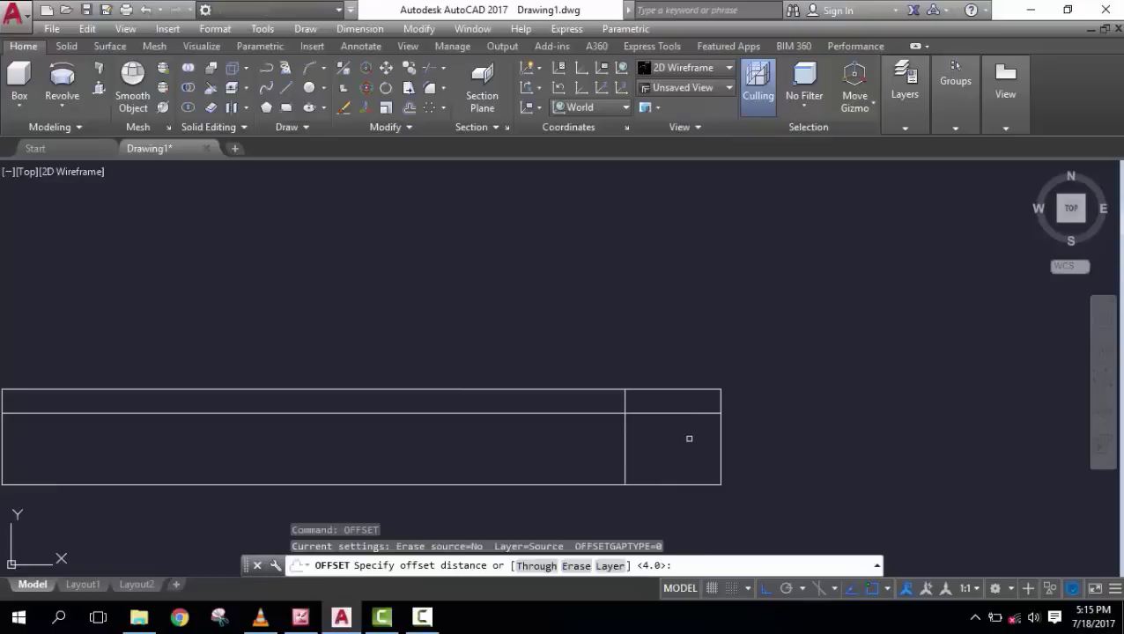
type("2")
key("Return")
left_click(623, 448)
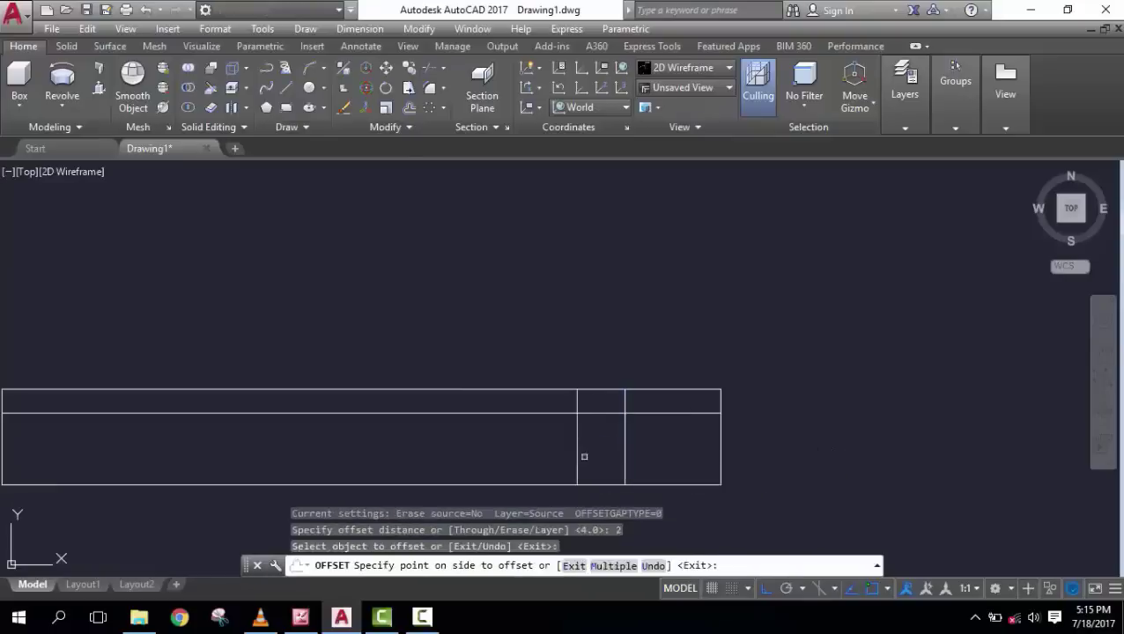
left_click(582, 457)
key("Return")
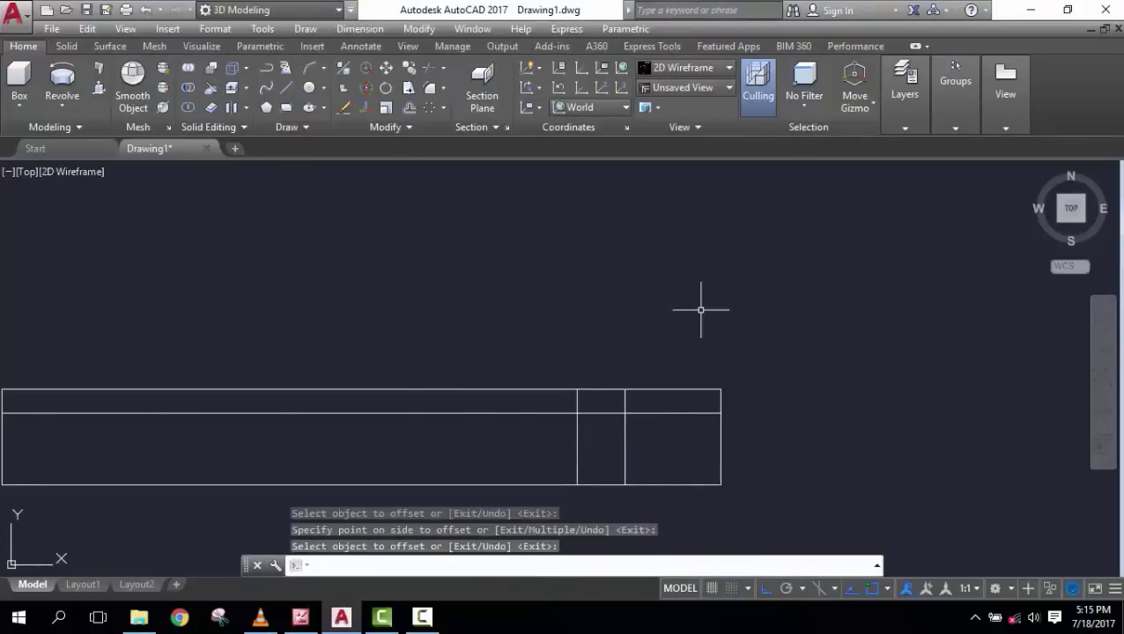
- Trim the strip and vertical lines to leave a keyway notch in the top edge
type("tr")
key("Return")
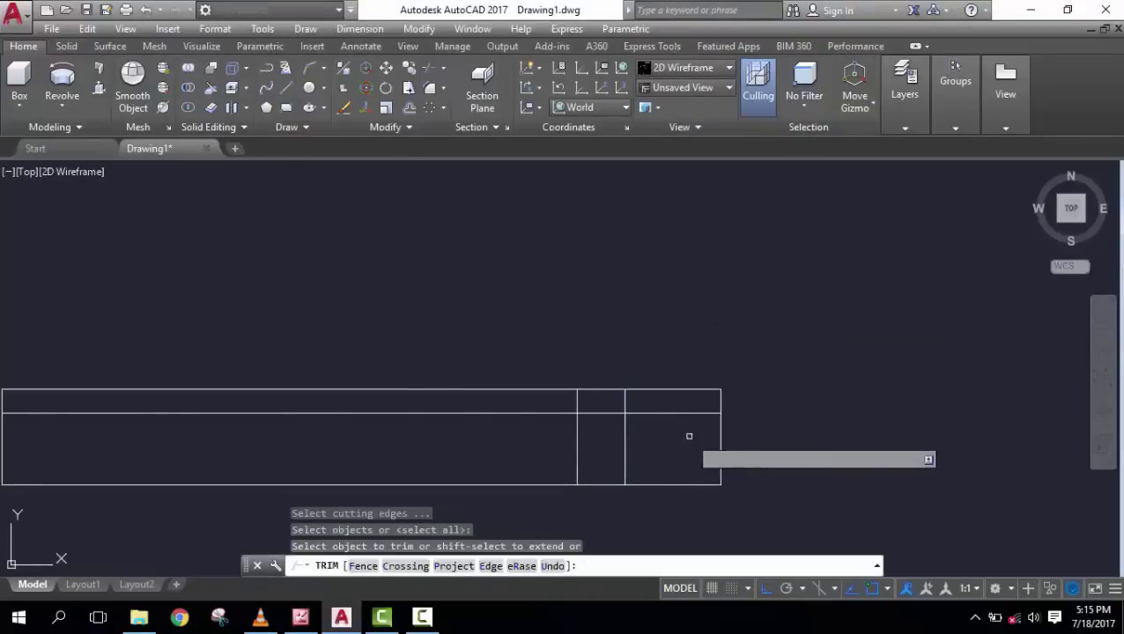
left_click(688, 435)
left_click(667, 396)
left_click(643, 444)
left_click(520, 427)
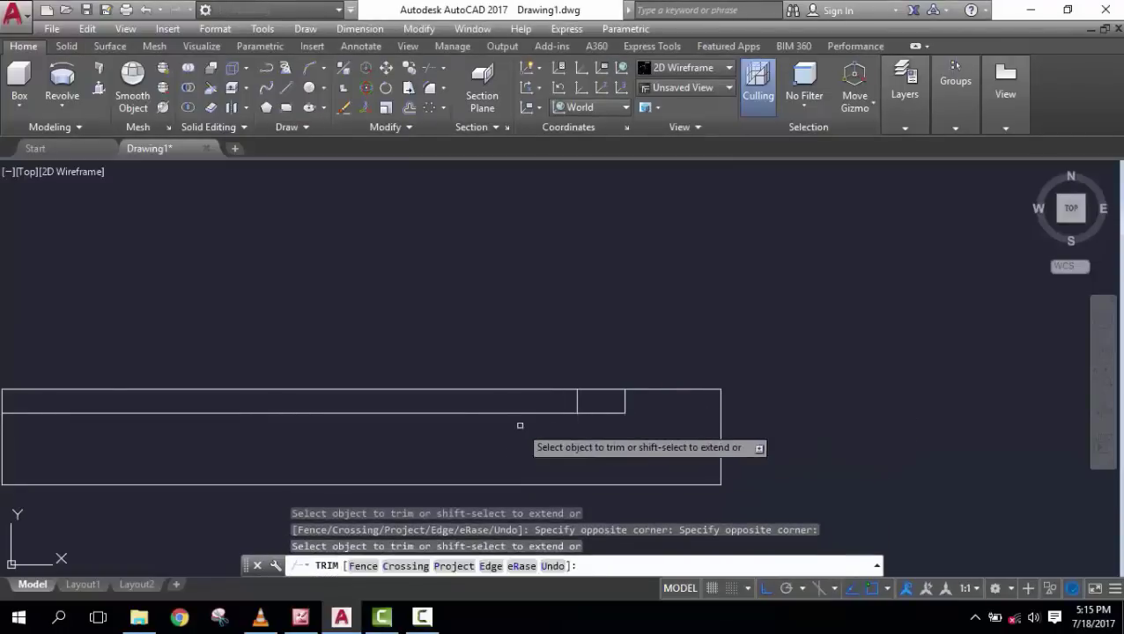
left_click(532, 412)
key("Escape")
key("Escape")
key("Escape")
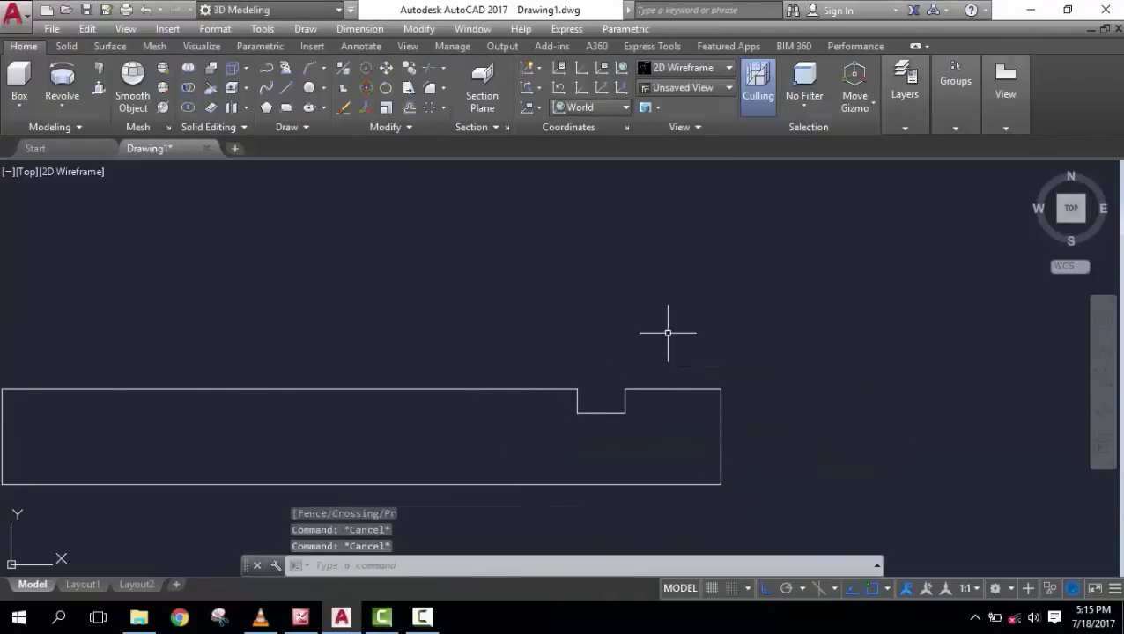
scroll(665, 331, "down", 5)
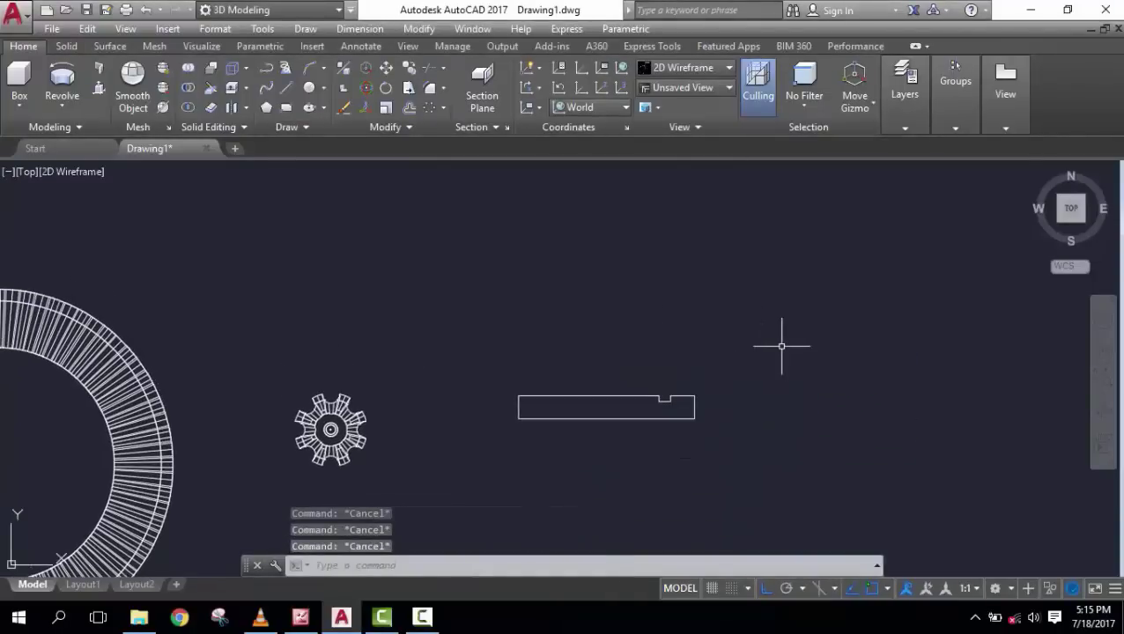
type("join")
- Join the eight profile lines into one polyline
key("Return")
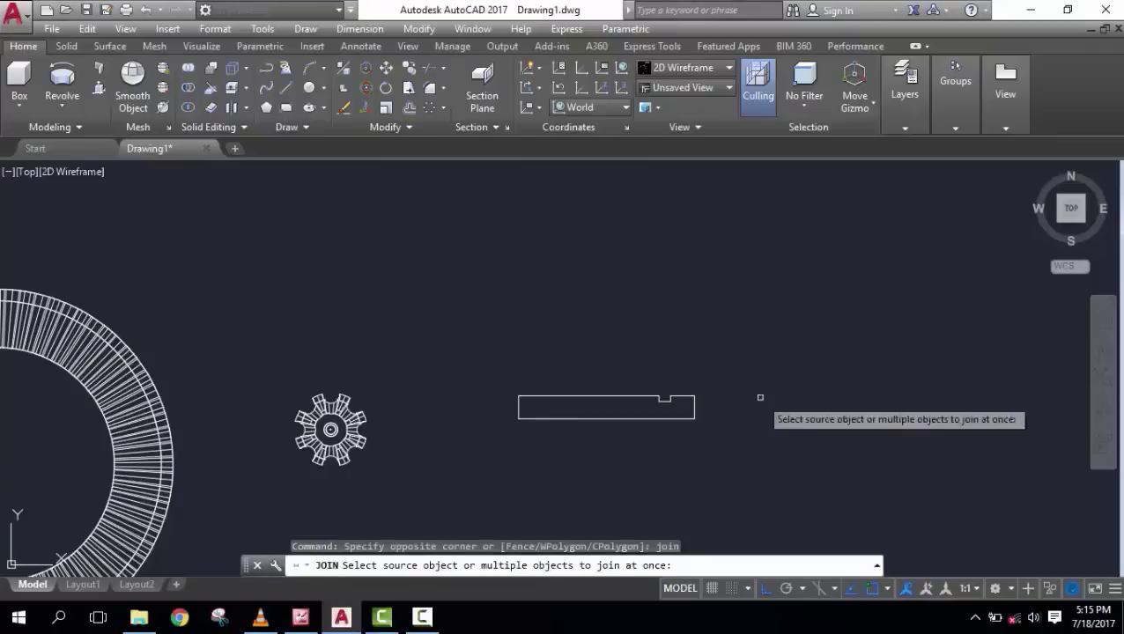
left_click(753, 457)
left_click(485, 377)
key("Return")
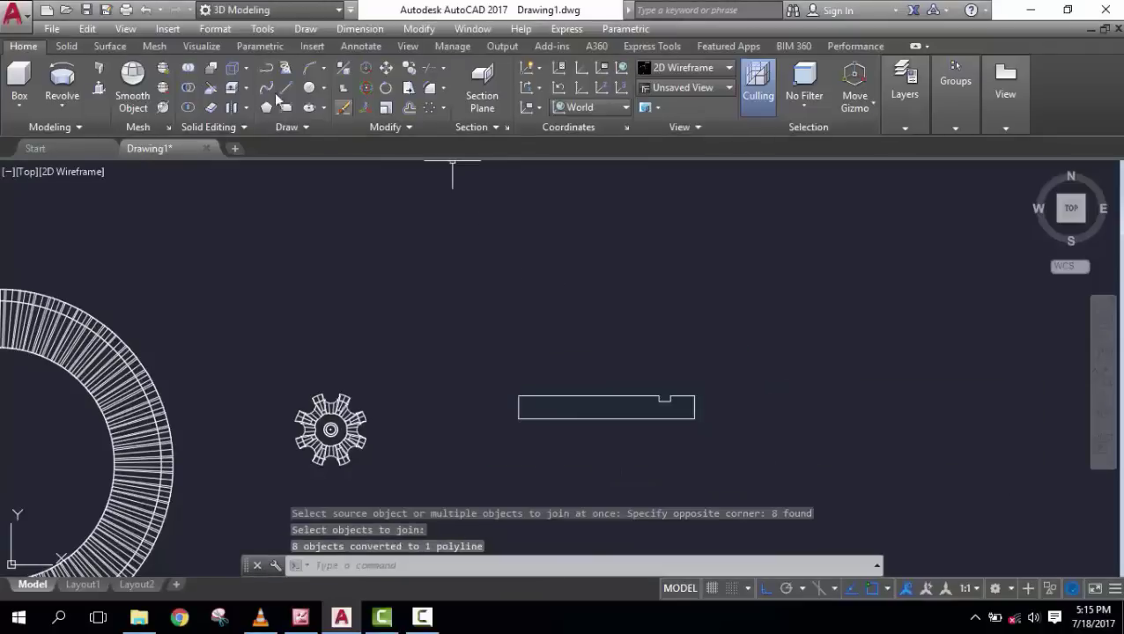
- Revolve the polyline 360° about its bottom edge and show the 3D Home view
left_click(62, 79)
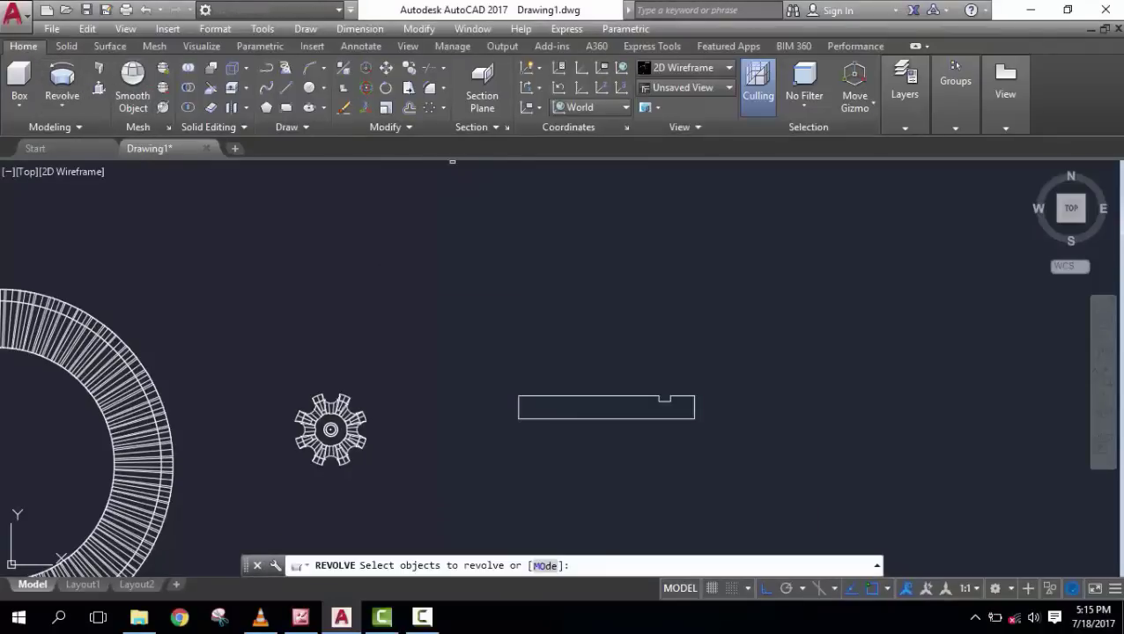
left_click(732, 434)
left_click(397, 300)
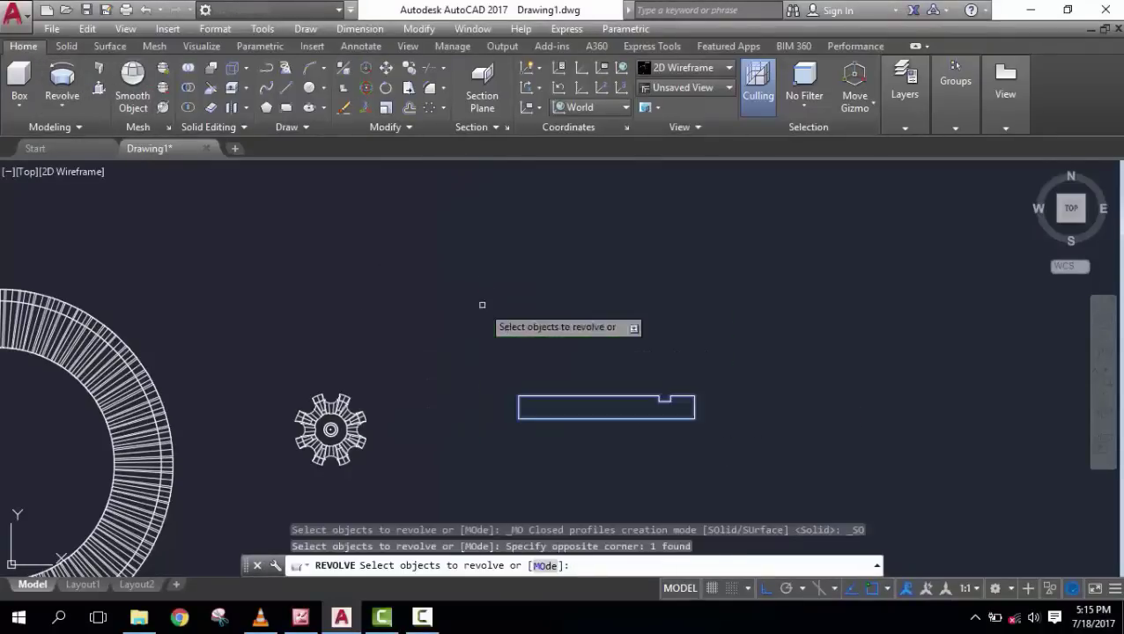
right_click(720, 407)
left_click(759, 416)
left_click(694, 419)
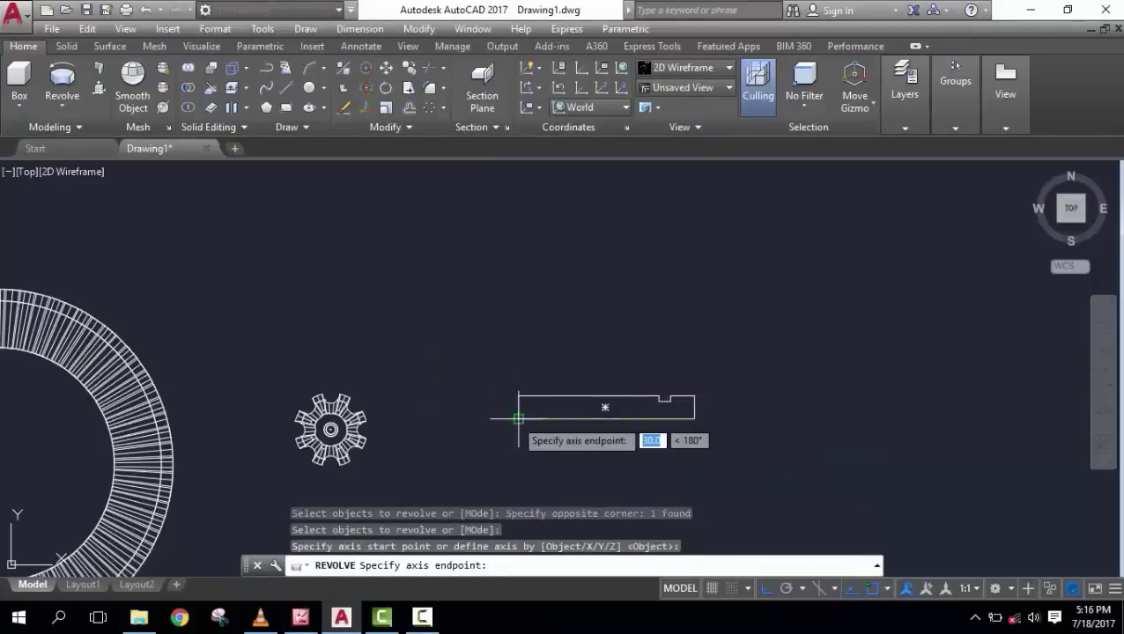
left_click(518, 418)
key("Return")
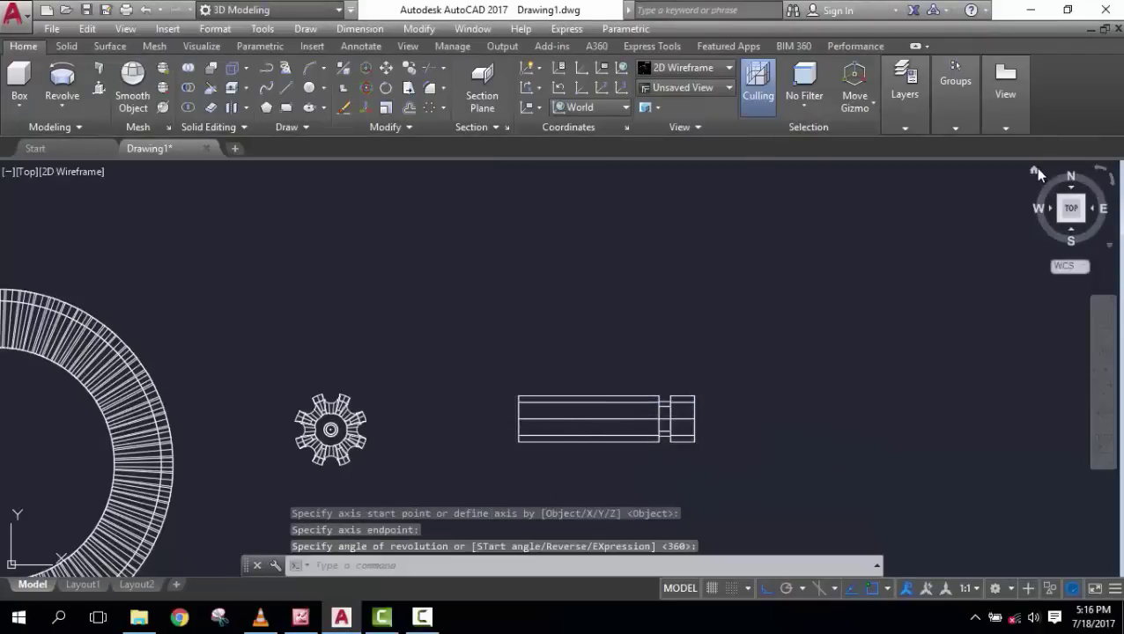
left_click(1035, 171)
scroll(602, 334, "up", 2)
- Use 3DROTATE to turn the pinion onto its side, its axis pointing toward the shaft
scroll(638, 373, "up", 2)
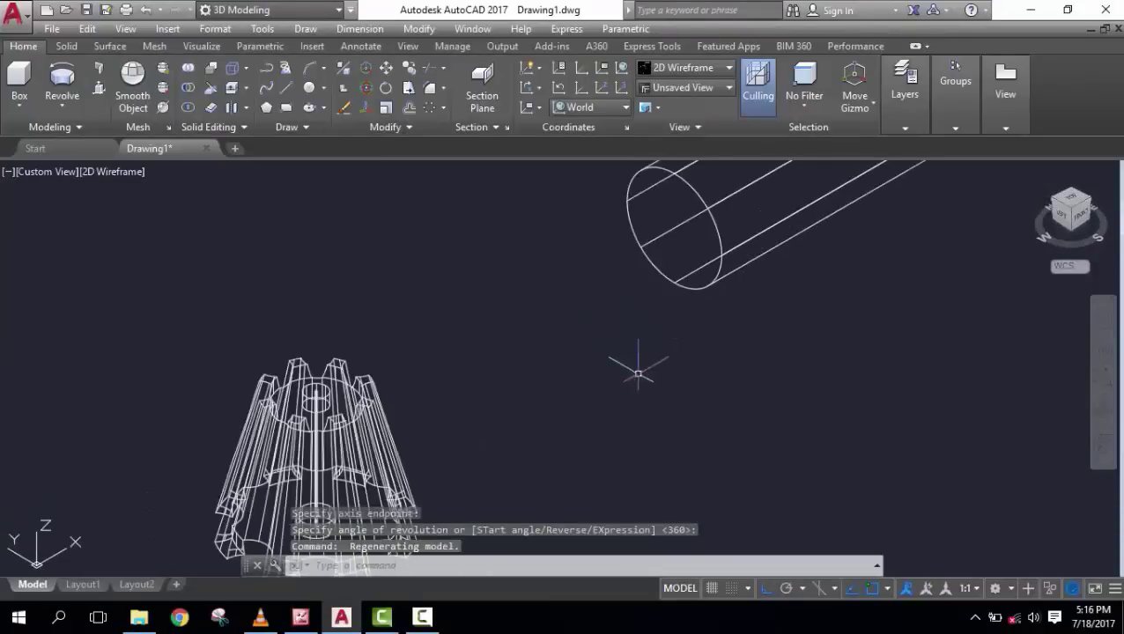
scroll(494, 352, "down", 3)
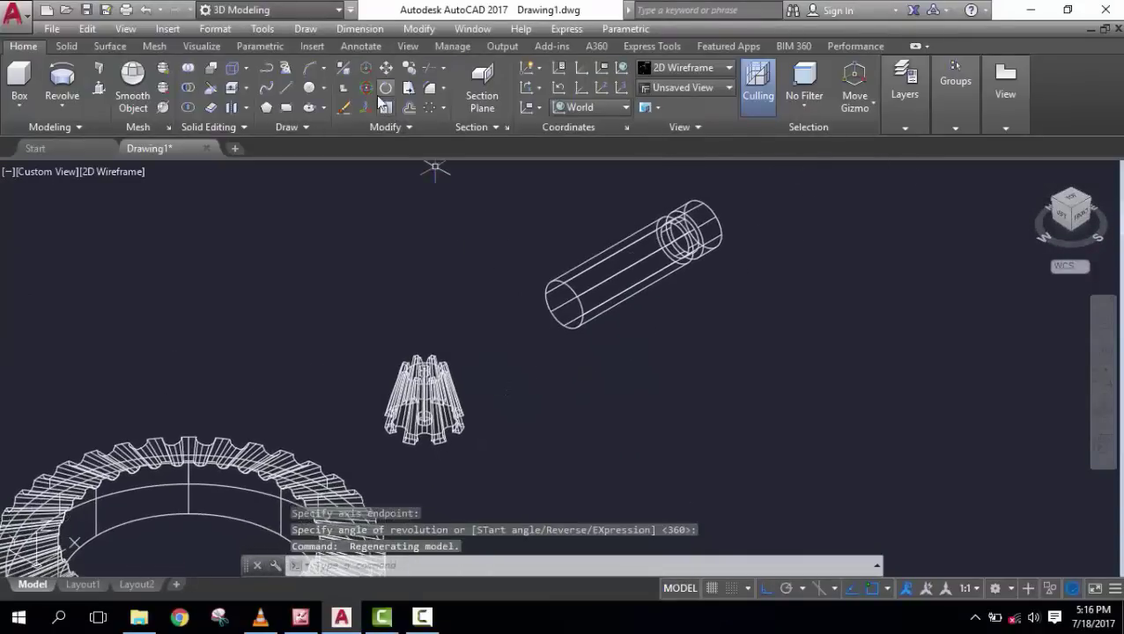
type("3drotate")
key("Return")
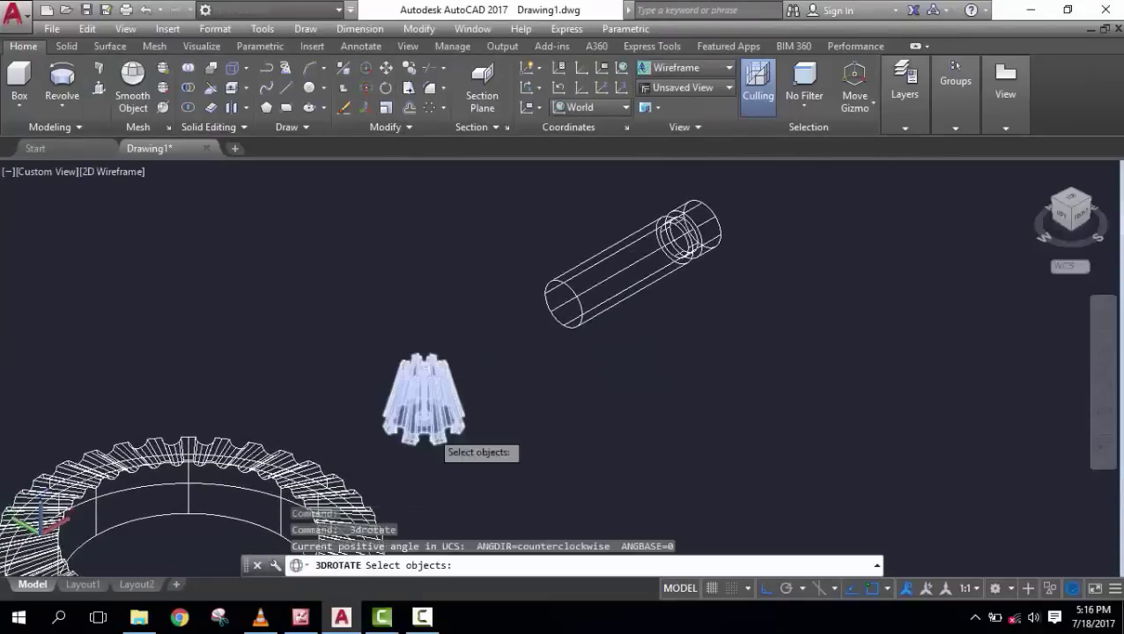
left_click(432, 423)
key("Return")
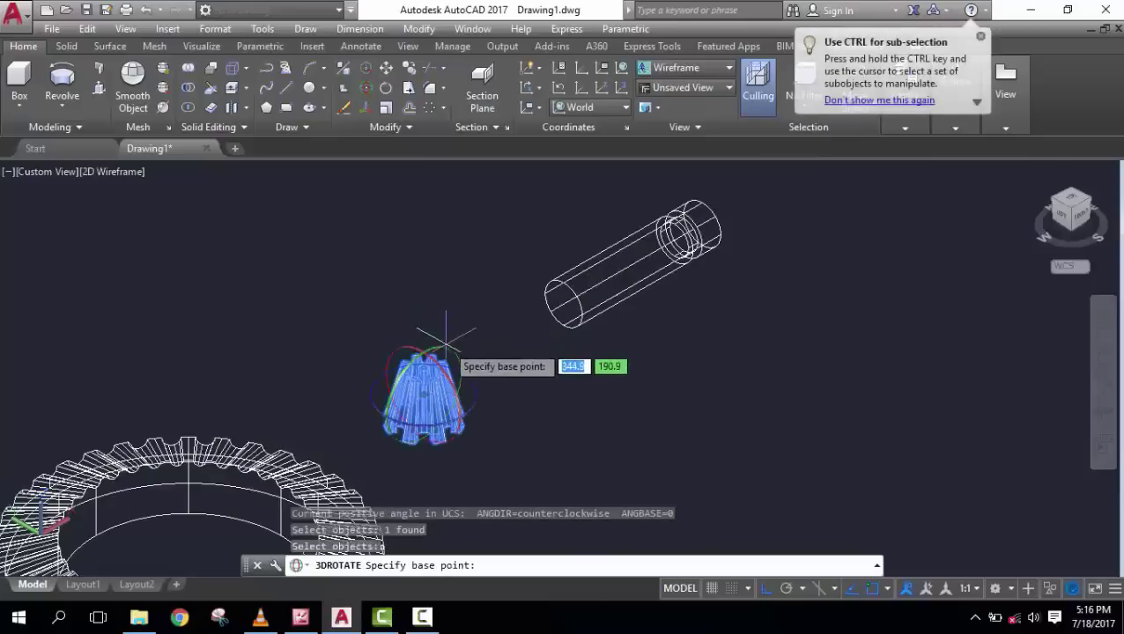
left_click(446, 339)
left_click(454, 329)
left_click(431, 243)
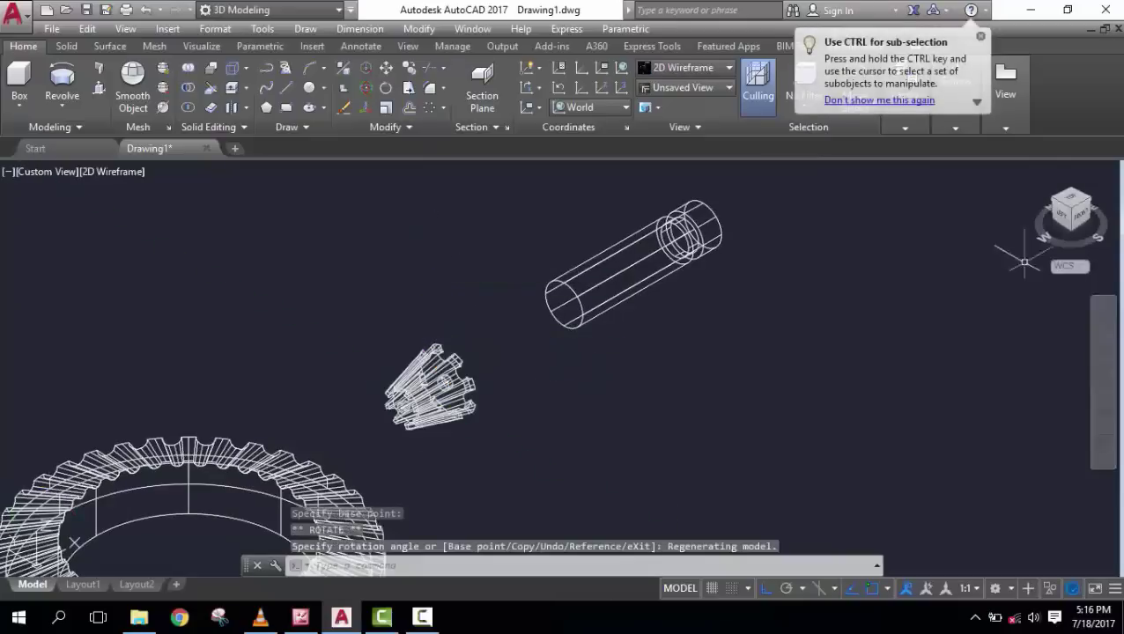
left_click(1103, 410)
left_click_drag(706, 407, 726, 407)
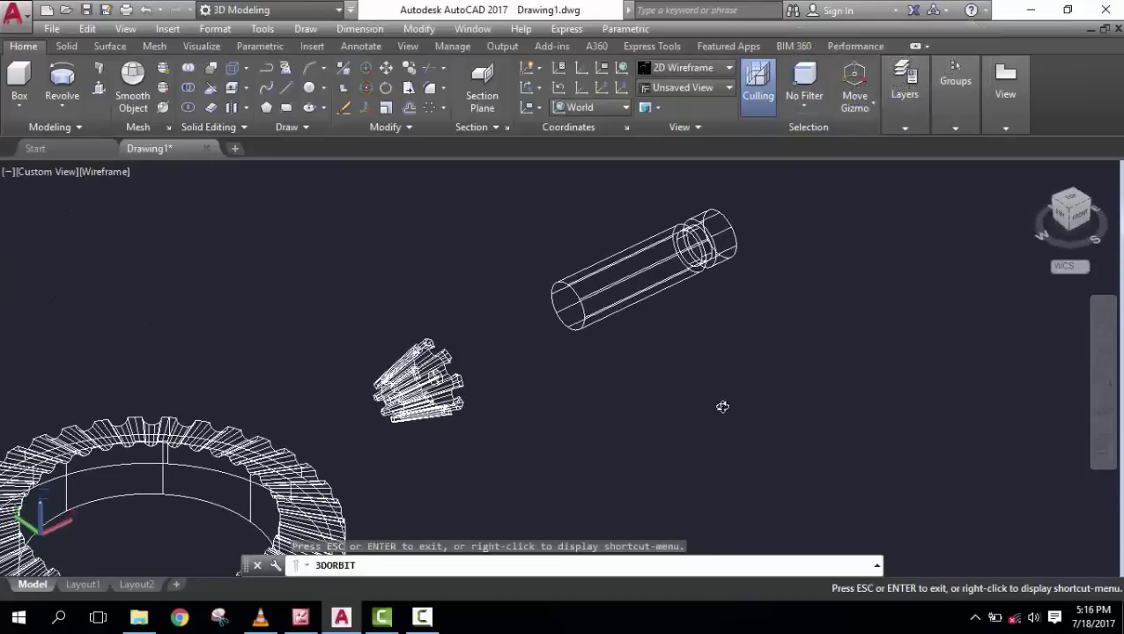
key("Escape")
key("Escape")
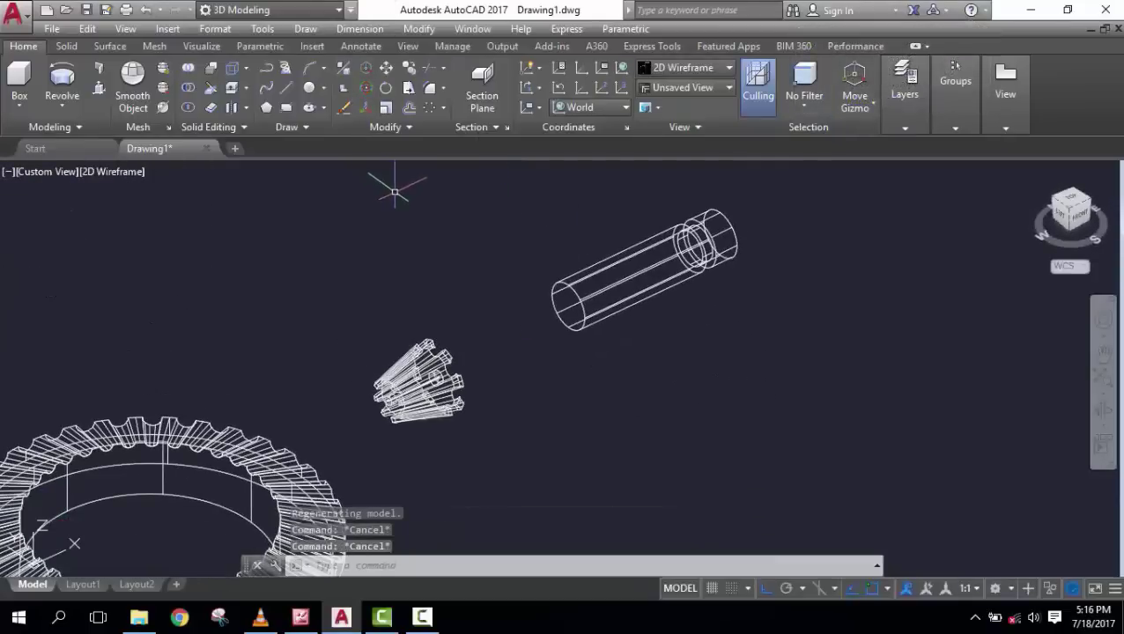
- Move the hollow shaft by its end point onto the centre of the pinion's back face
type("m")
key("Return")
left_click(590, 295)
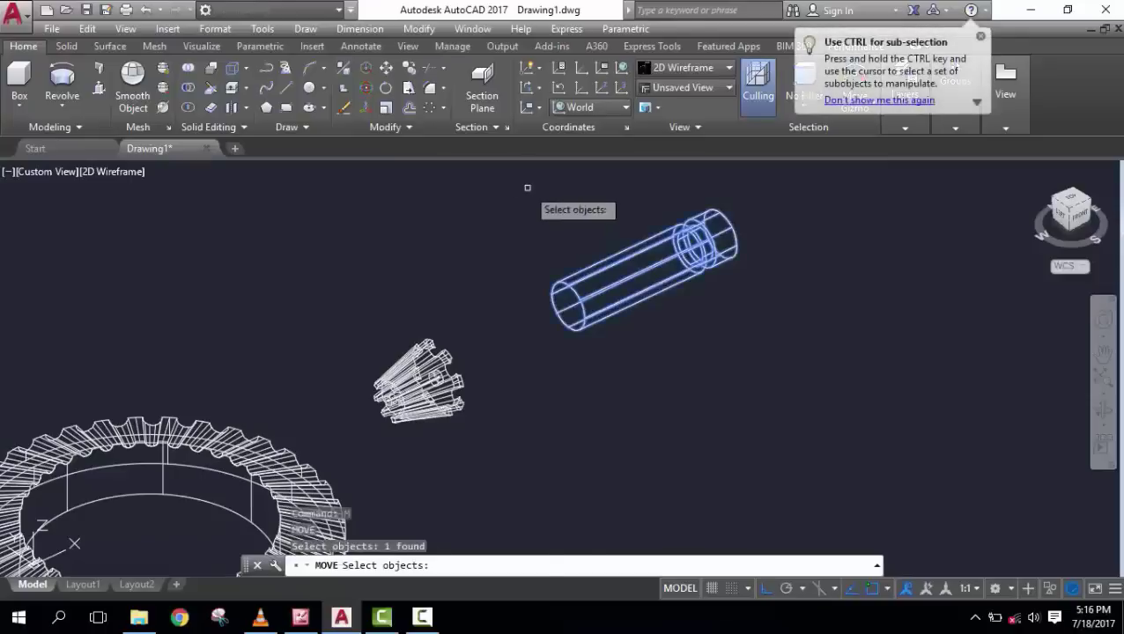
left_click(568, 306)
scroll(449, 379, "up", 3)
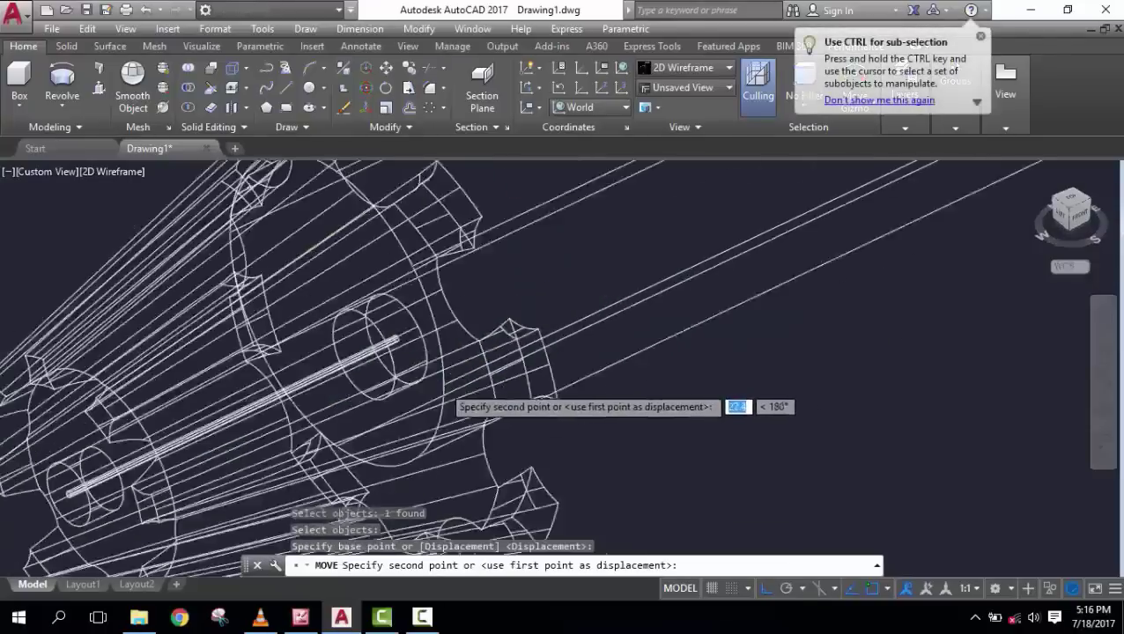
scroll(371, 293, "up", 2)
scroll(370, 293, "up", 2)
scroll(291, 229, "up", 1)
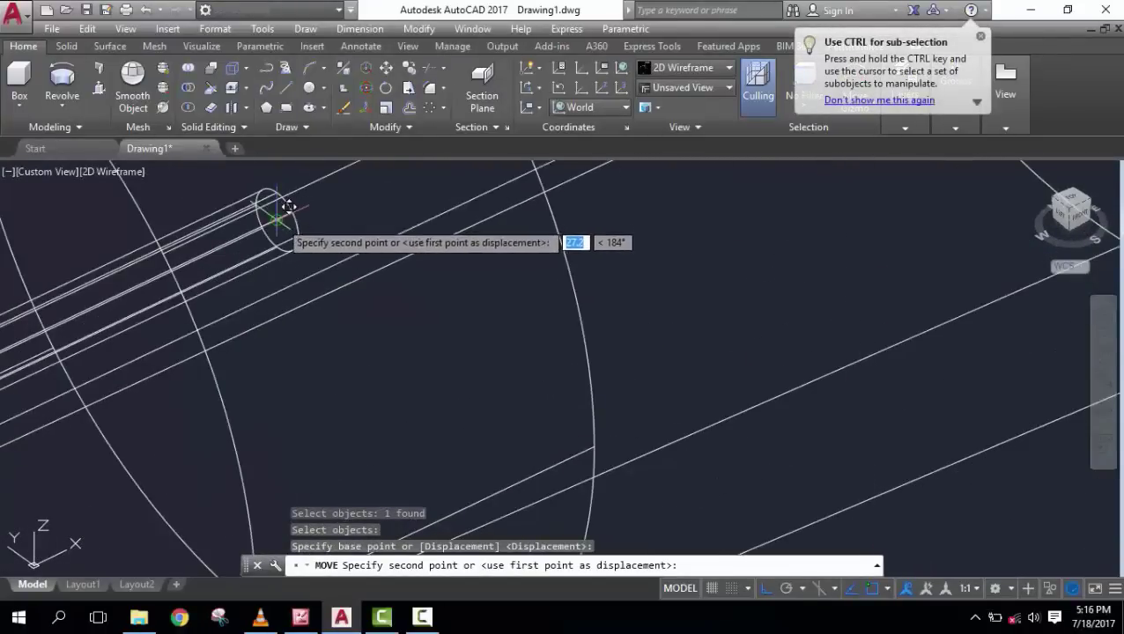
left_click(282, 223)
scroll(283, 223, "down", 10)
scroll(399, 325, "down", 1)
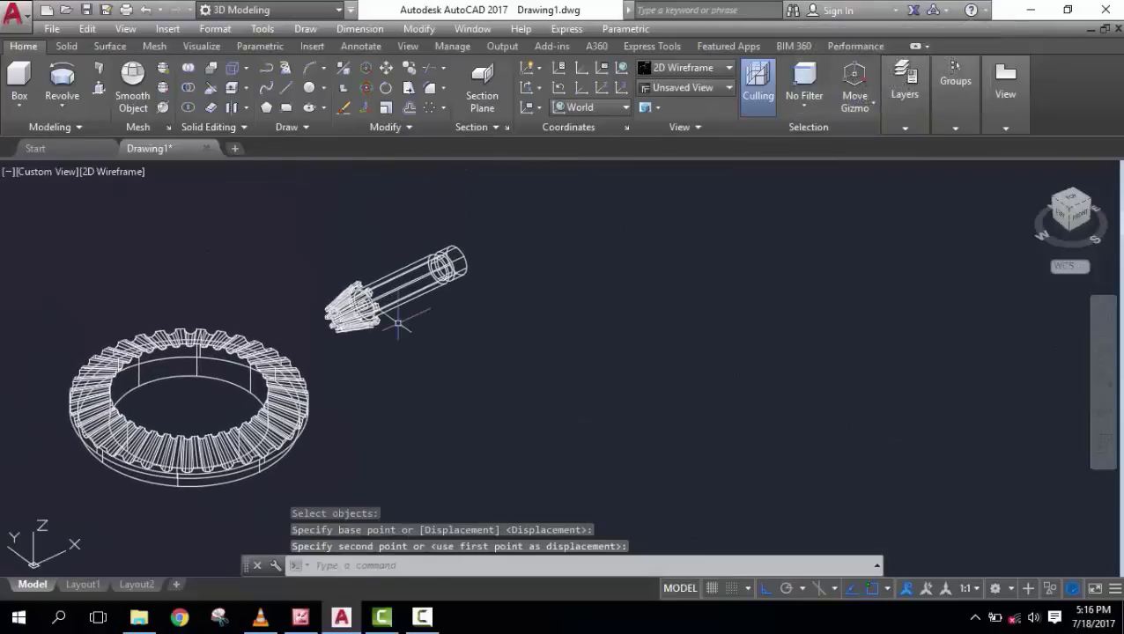
- Switch the viewport visual style to Realistic
left_click(112, 172)
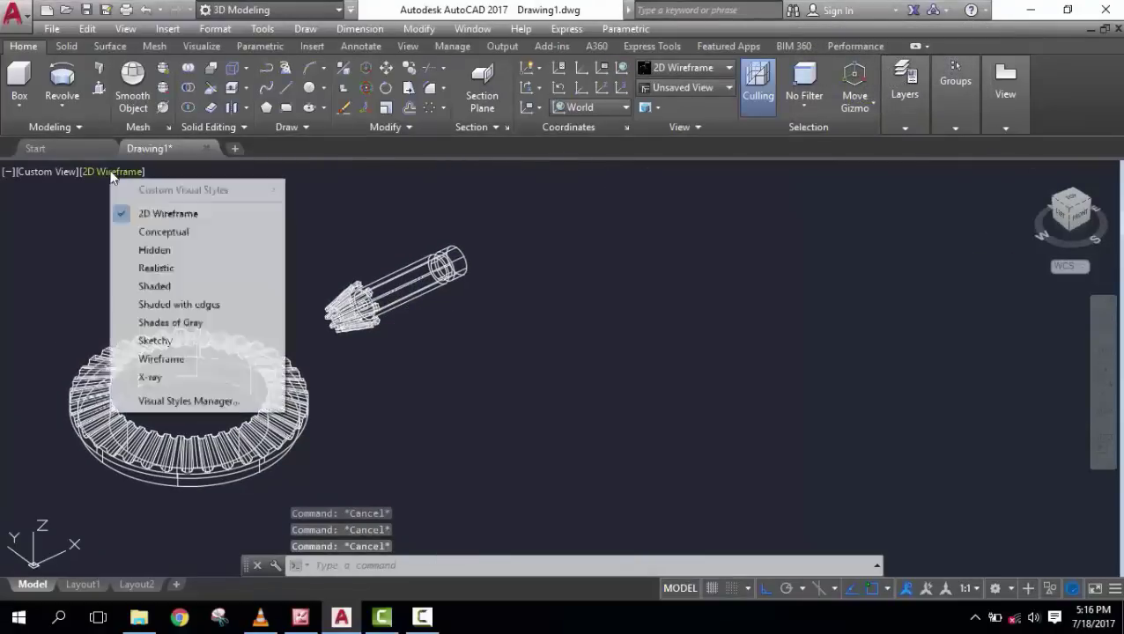
left_click(150, 266)
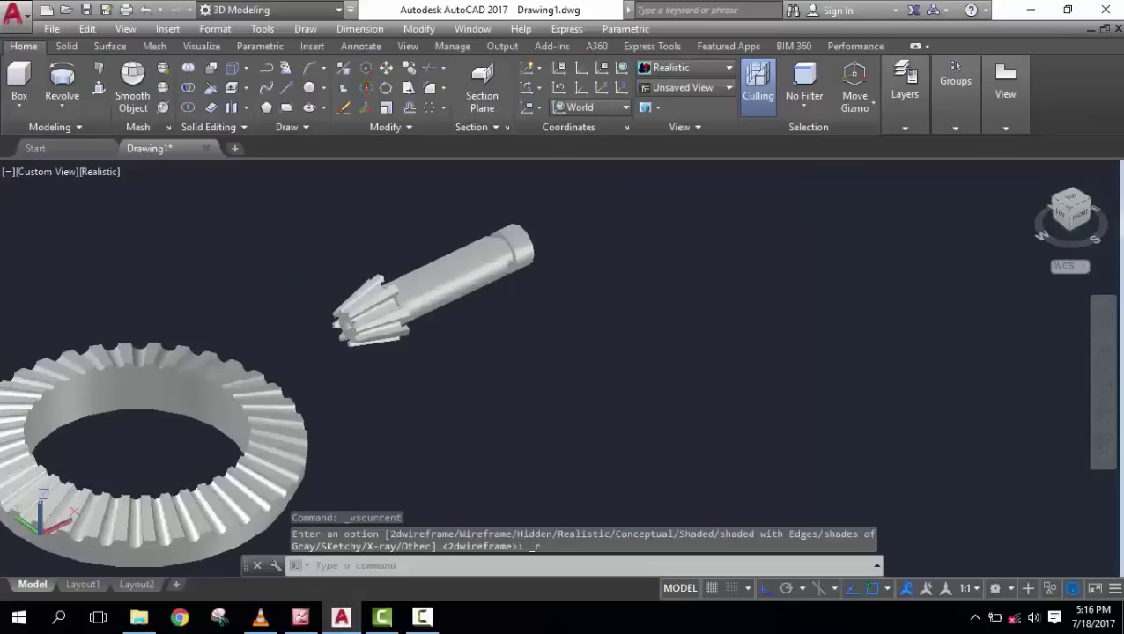
middle_click_drag(298, 291, 359, 371, "shift")
scroll(514, 398, "up", 4)
scroll(514, 398, "down", 3)
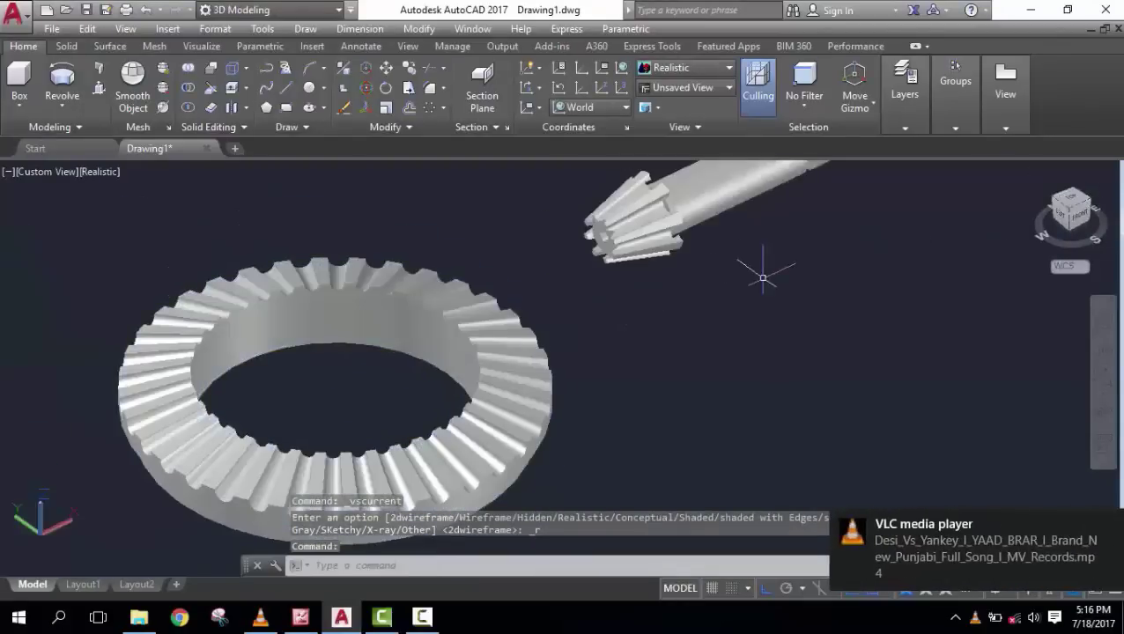
scroll(763, 278, "down", 2)
scroll(743, 296, "down", 1)
- Union the pinion and shaft into a single solid
left_click(188, 69)
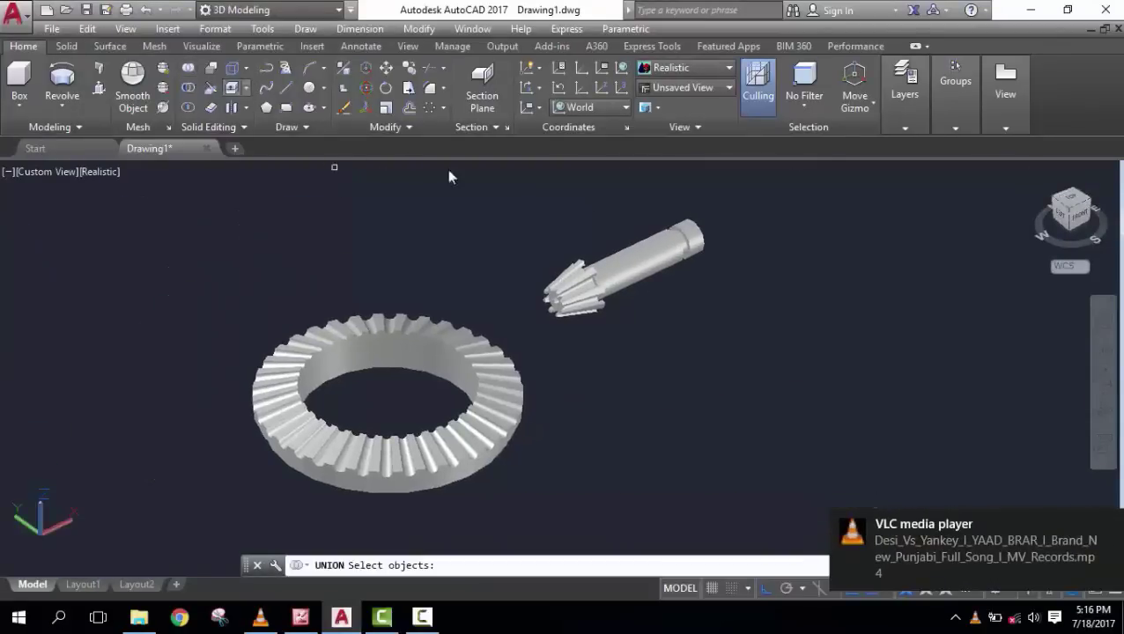
left_click(705, 319)
left_click(544, 222)
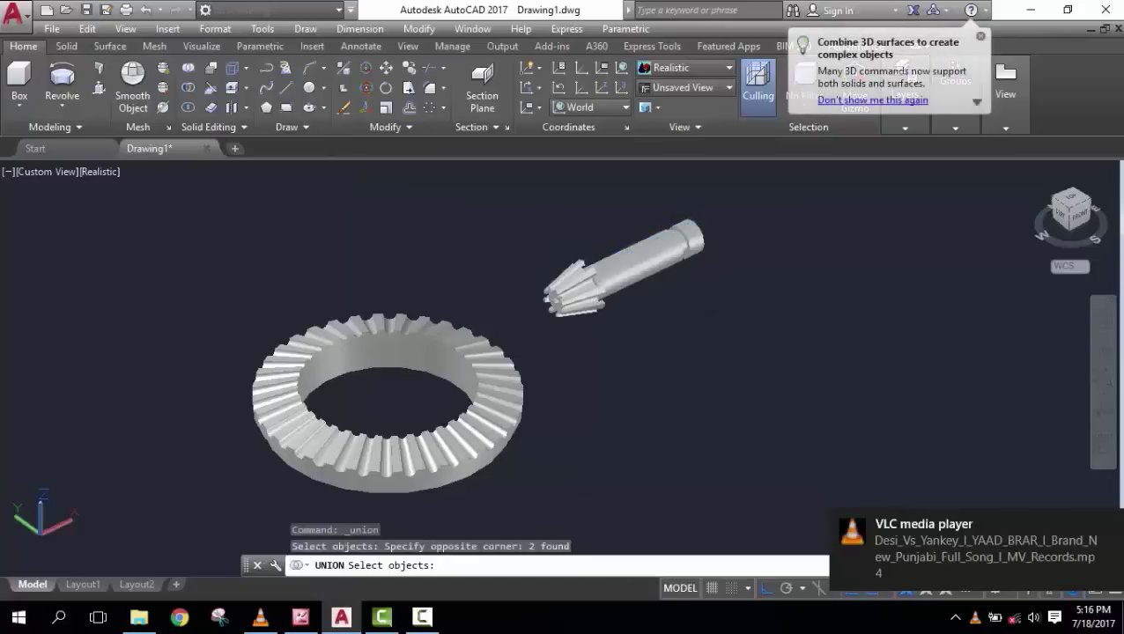
key("Return")
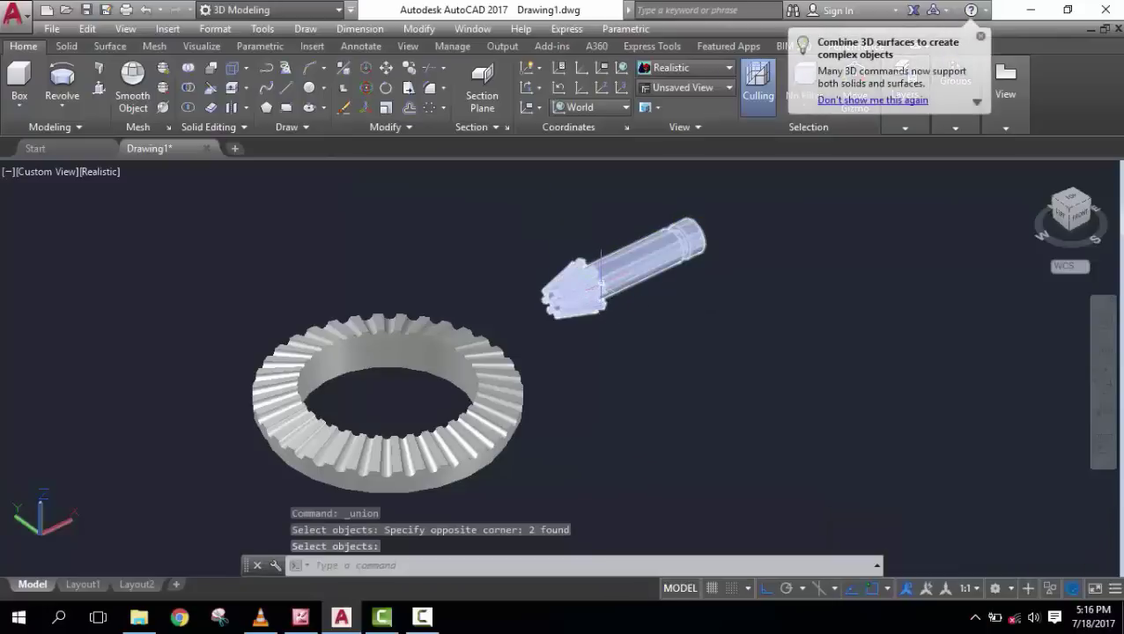
left_click(589, 282)
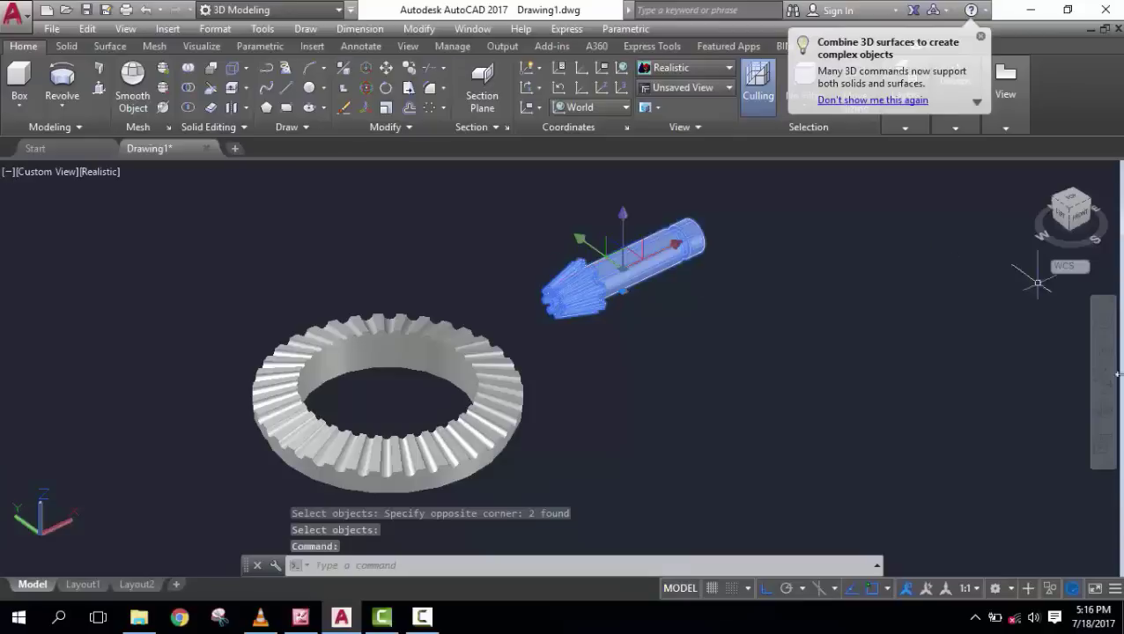
- Move the pinion shaft from a tooth corner down onto a ring-gear tooth, then view from Left
type("m")
key("Return")
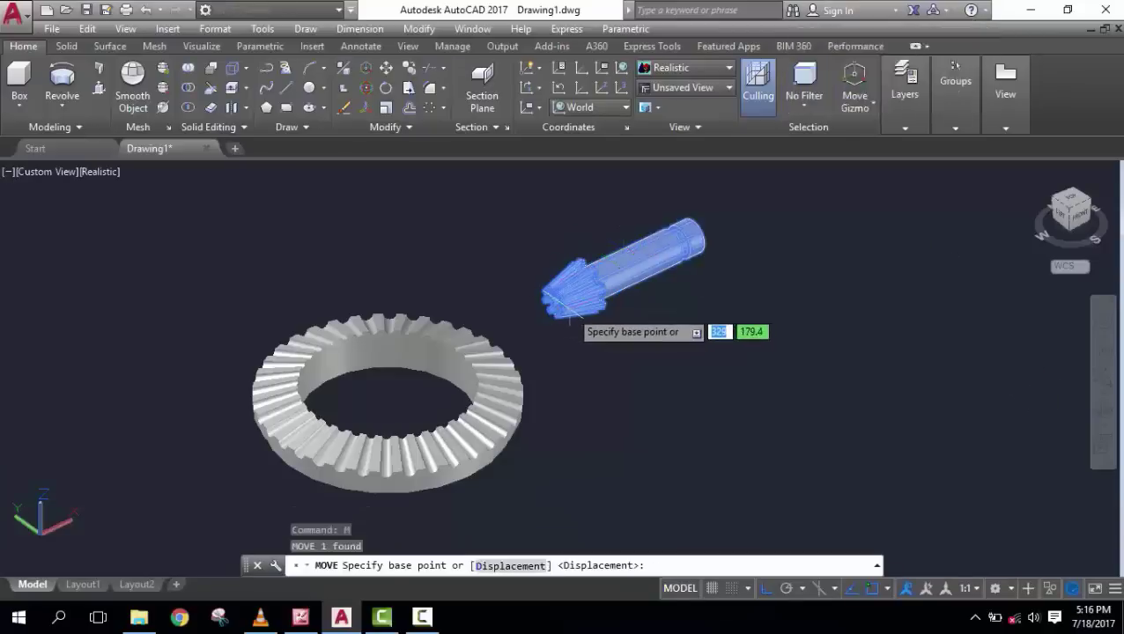
scroll(546, 313, "up", 2)
scroll(524, 287, "up", 2)
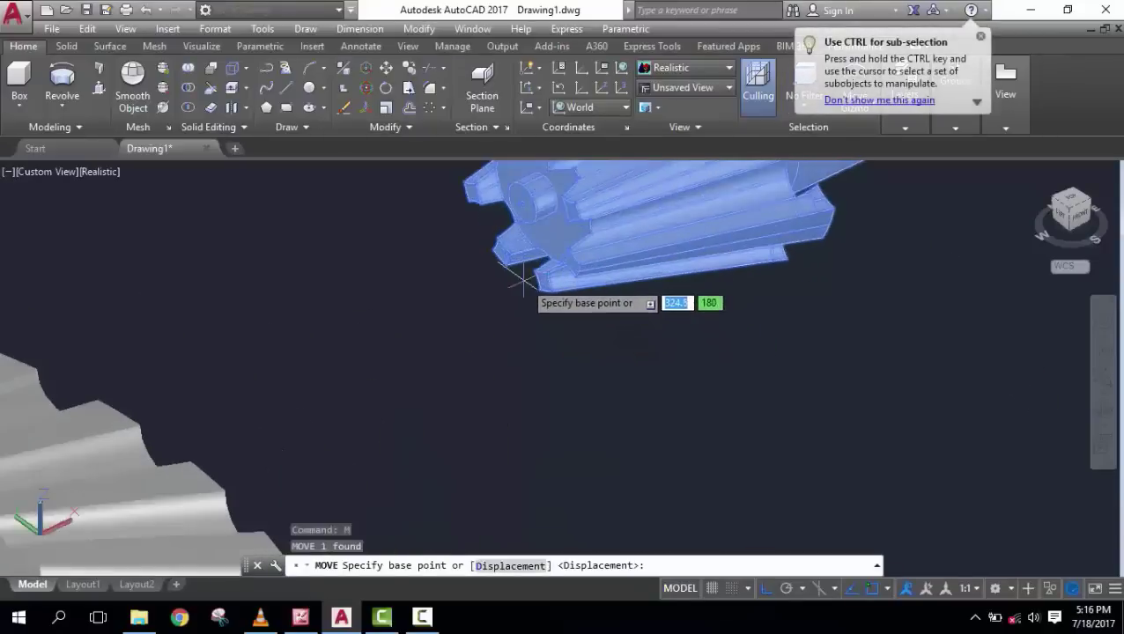
scroll(515, 278, "up", 1)
scroll(521, 275, "up", 1)
scroll(522, 278, "up", 1)
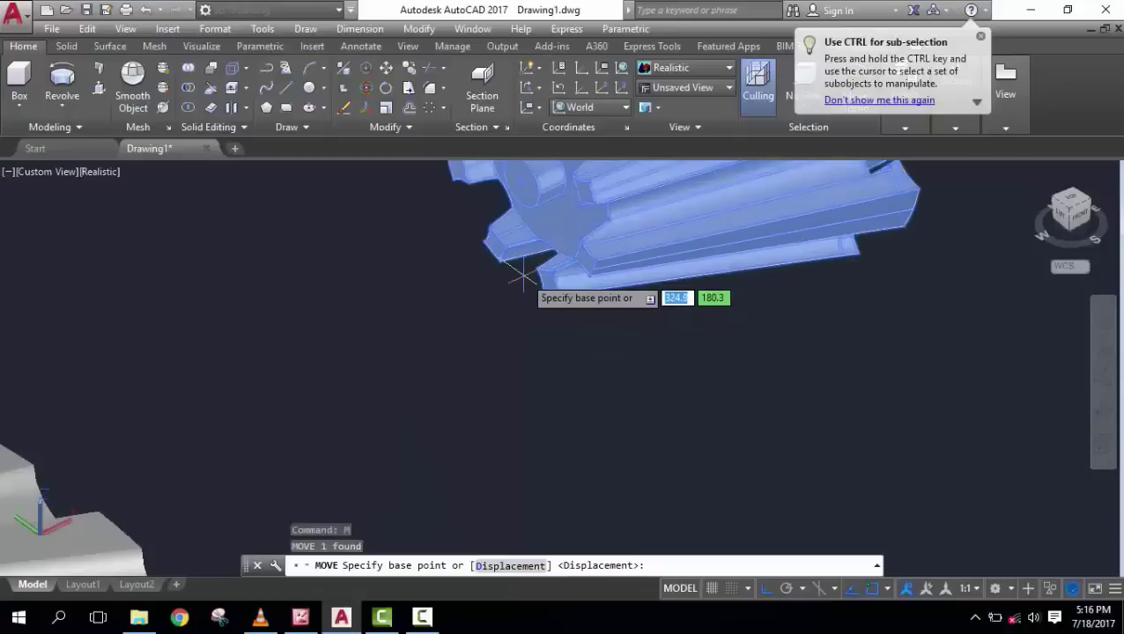
scroll(539, 289, "up", 1)
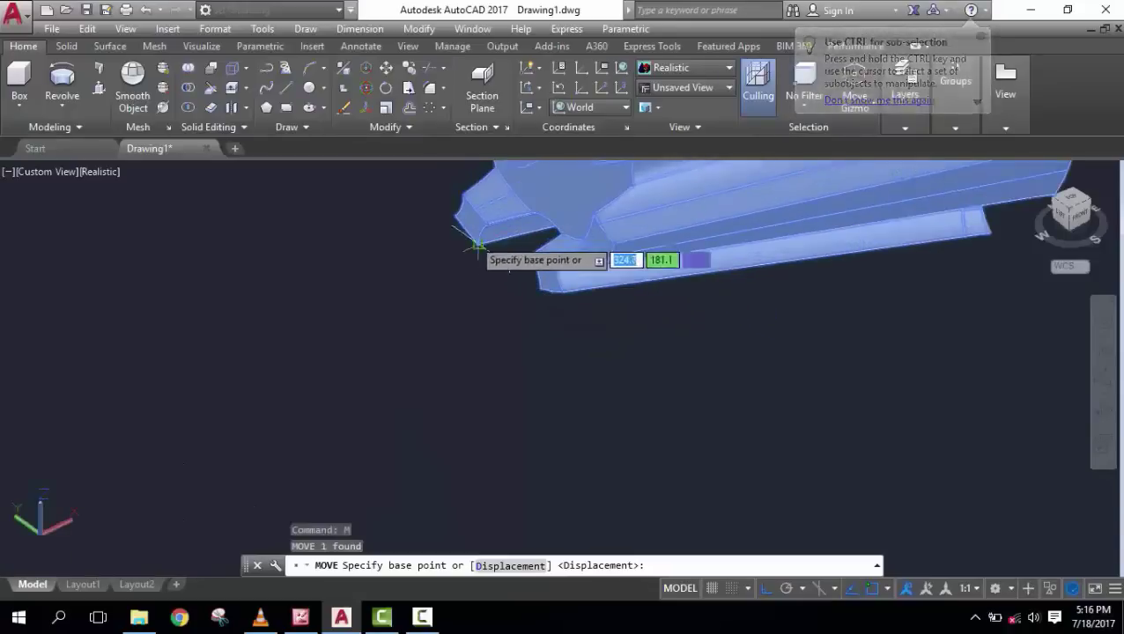
scroll(462, 232, "up", 1)
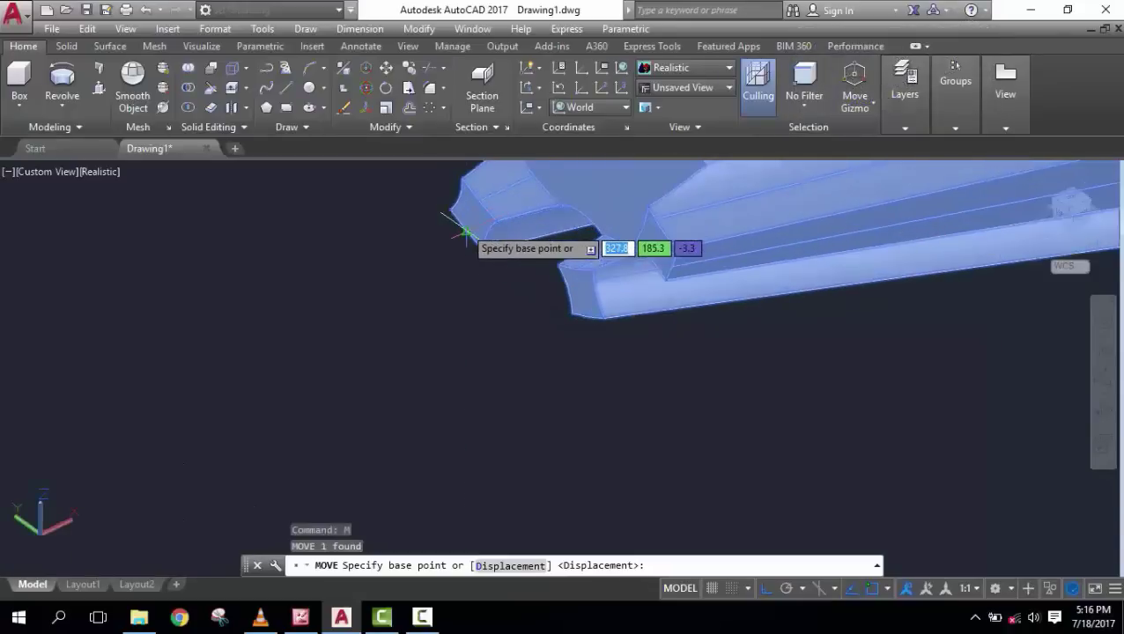
left_click(582, 214)
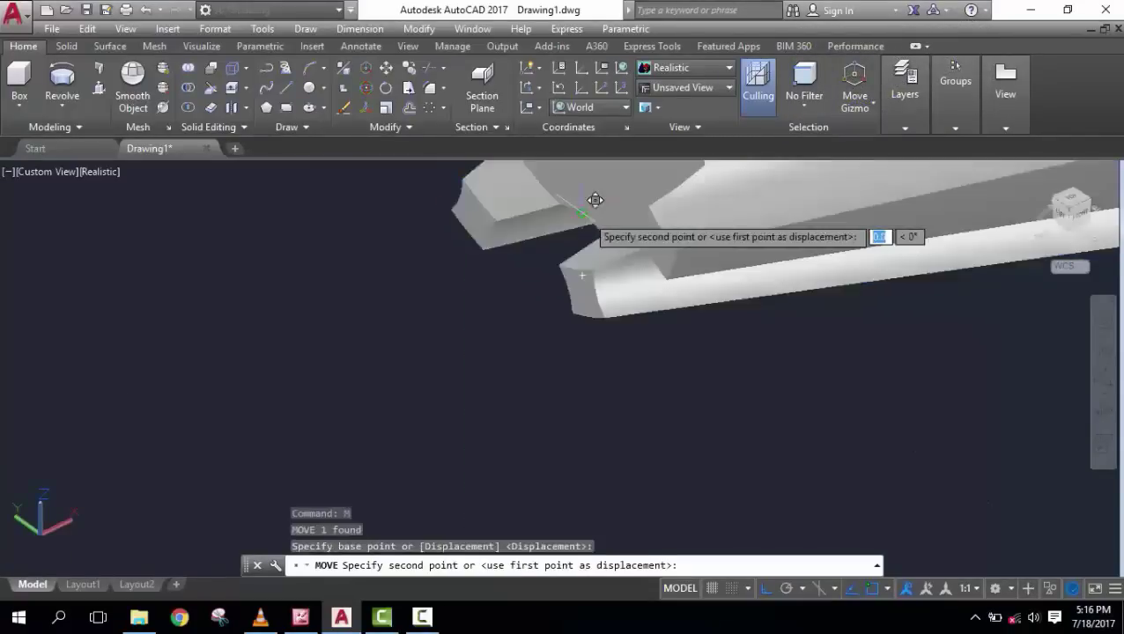
mouse_move(595, 201)
middle_mouse_down()
mouse_move(445, 334)
mouse_move(539, 293)
middle_mouse_up()
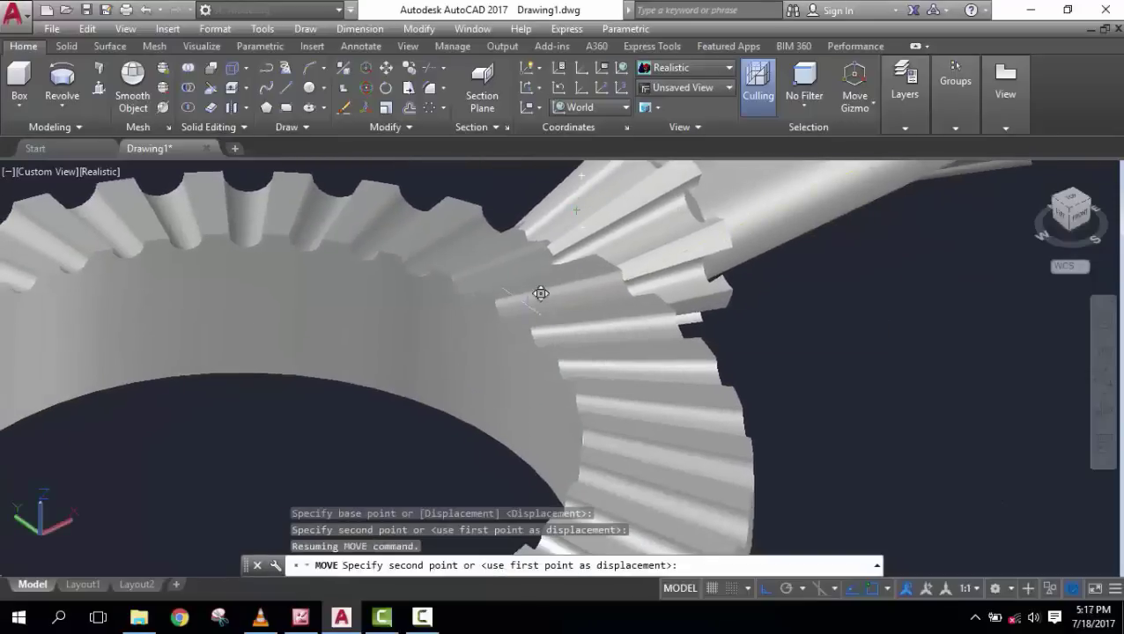
scroll(503, 289, "up", 2)
scroll(492, 275, "up", 2)
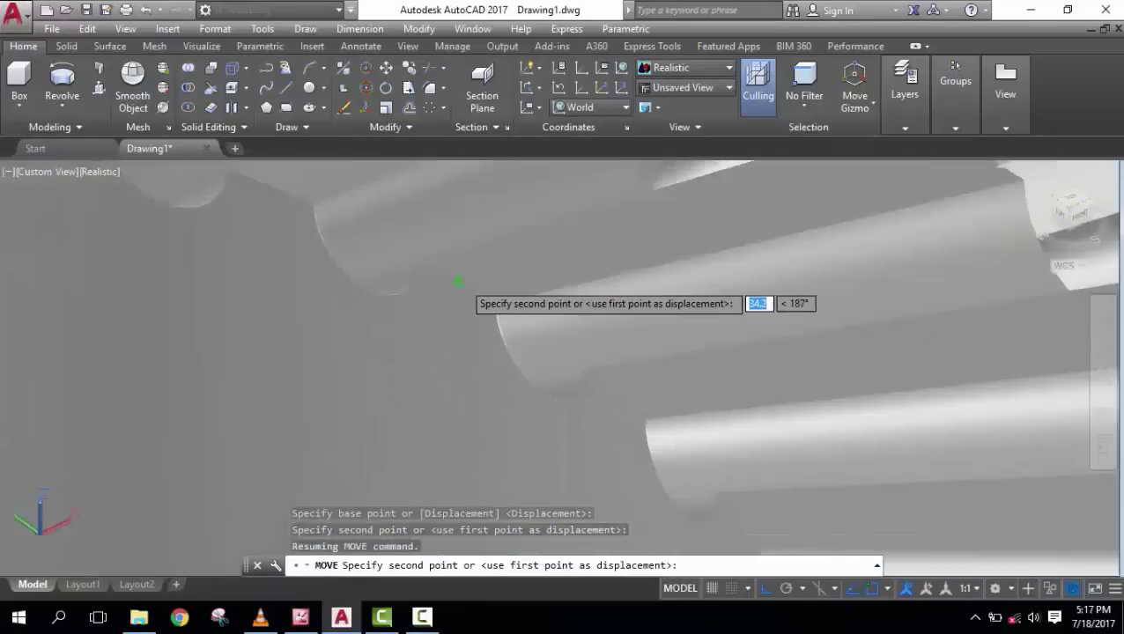
left_click(479, 280)
scroll(793, 306, "down", 3)
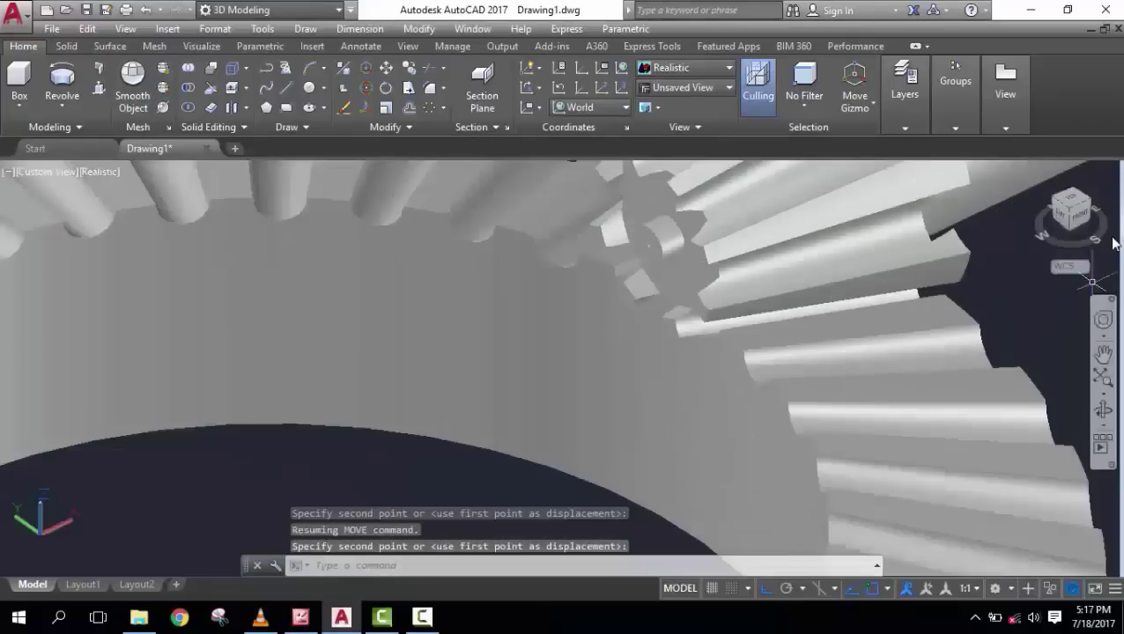
left_click(1068, 224)
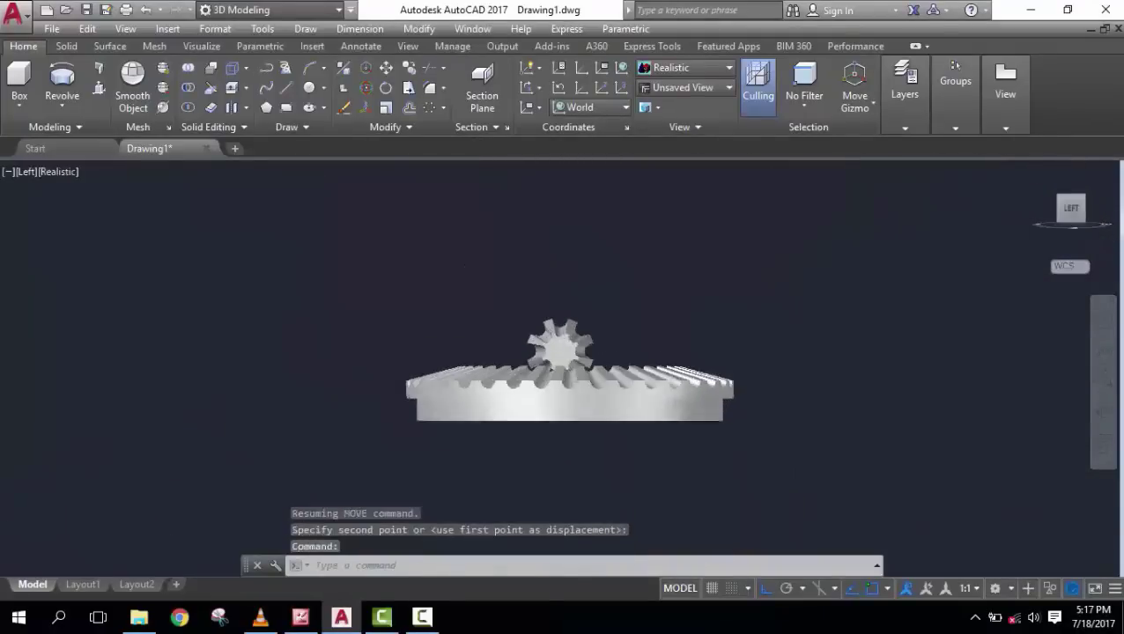
- Nudge the pinion shaft slightly along +Z so its teeth seat among the ring gear's teeth
scroll(597, 341, "up", 3)
scroll(652, 331, "up", 2)
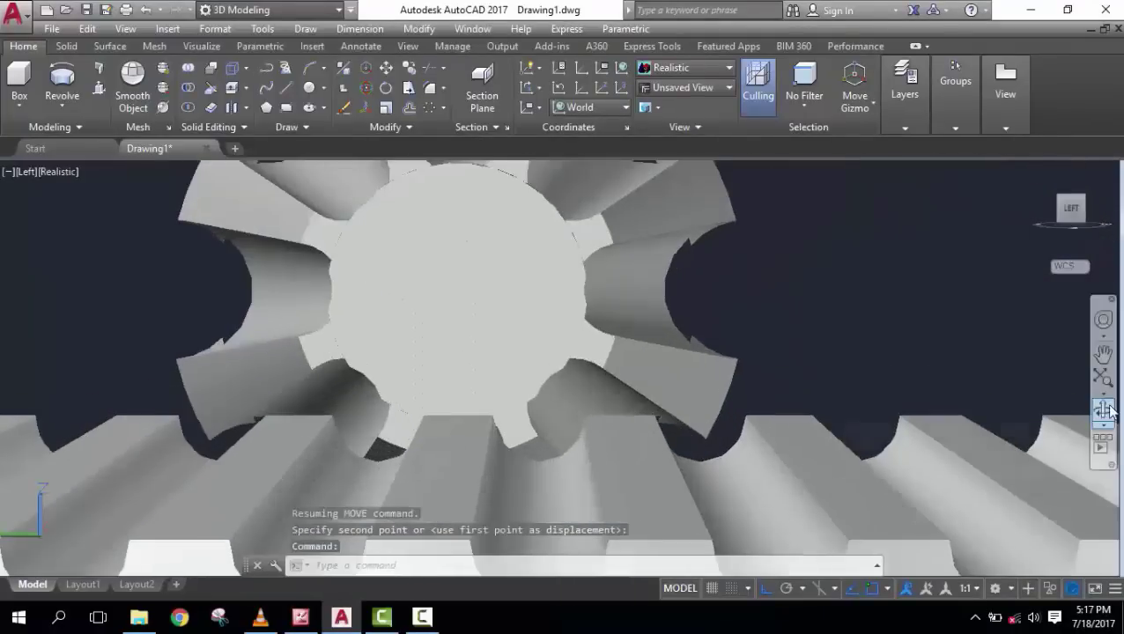
left_click(1104, 410)
mouse_move(607, 447)
left_mouse_down()
mouse_move(607, 459)
mouse_move(610, 448)
left_mouse_up()
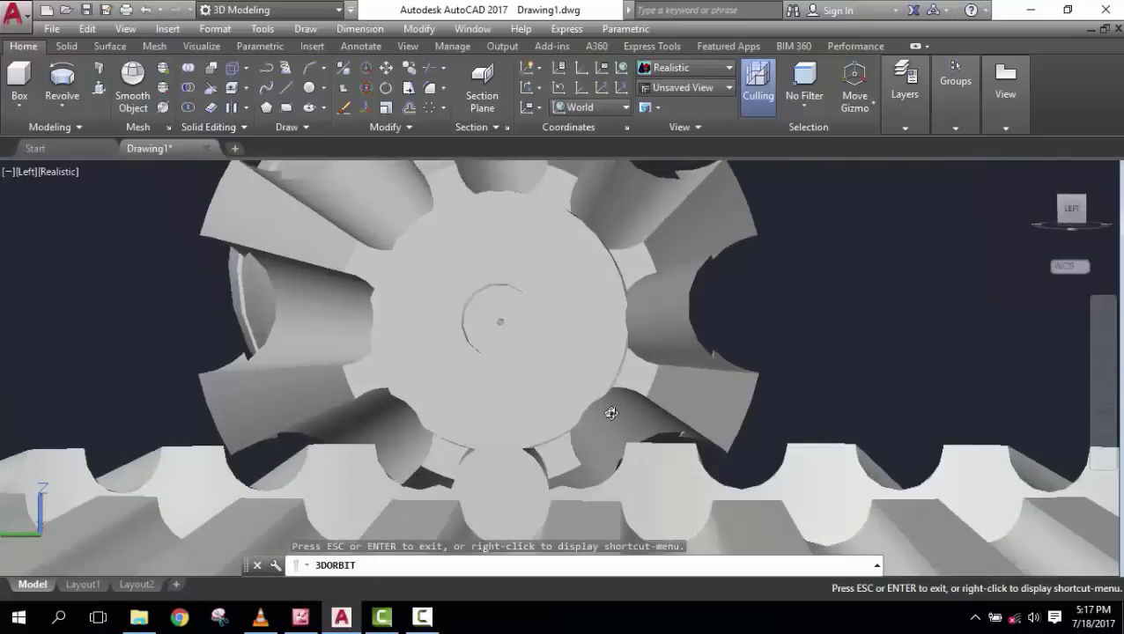
key("Escape")
left_click(525, 417)
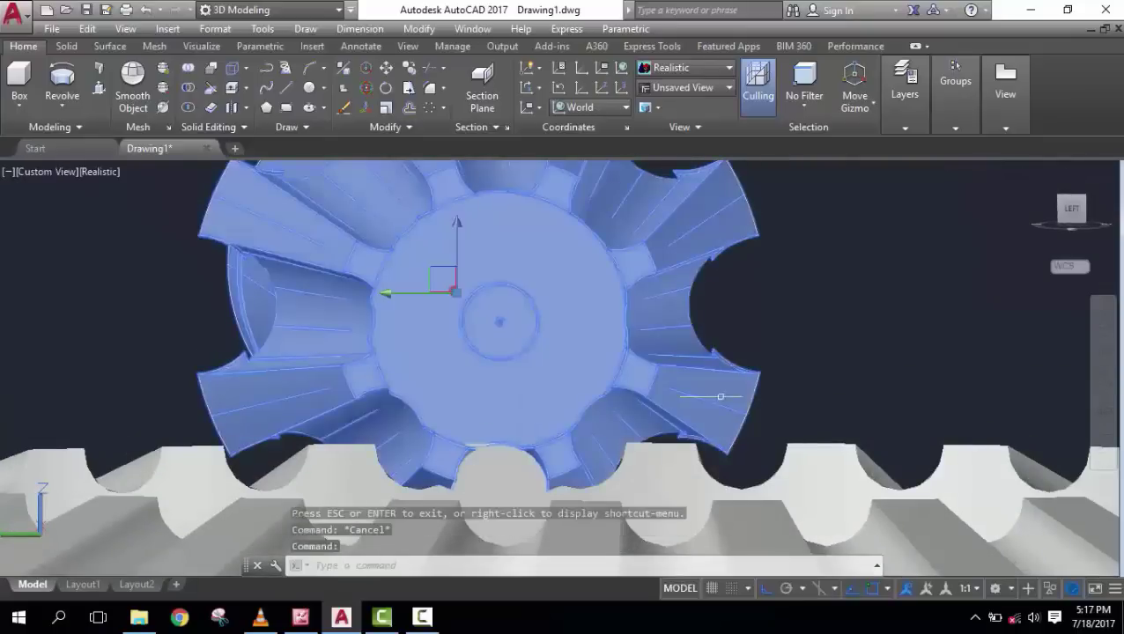
type("m")
key("Return")
left_click(841, 377)
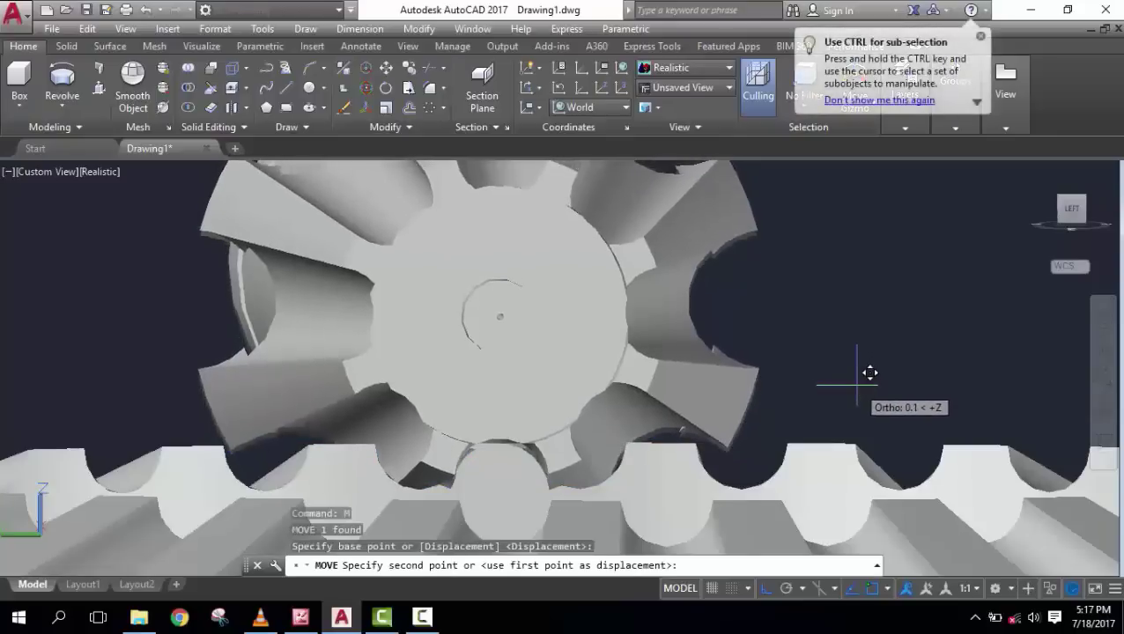
left_click(856, 385)
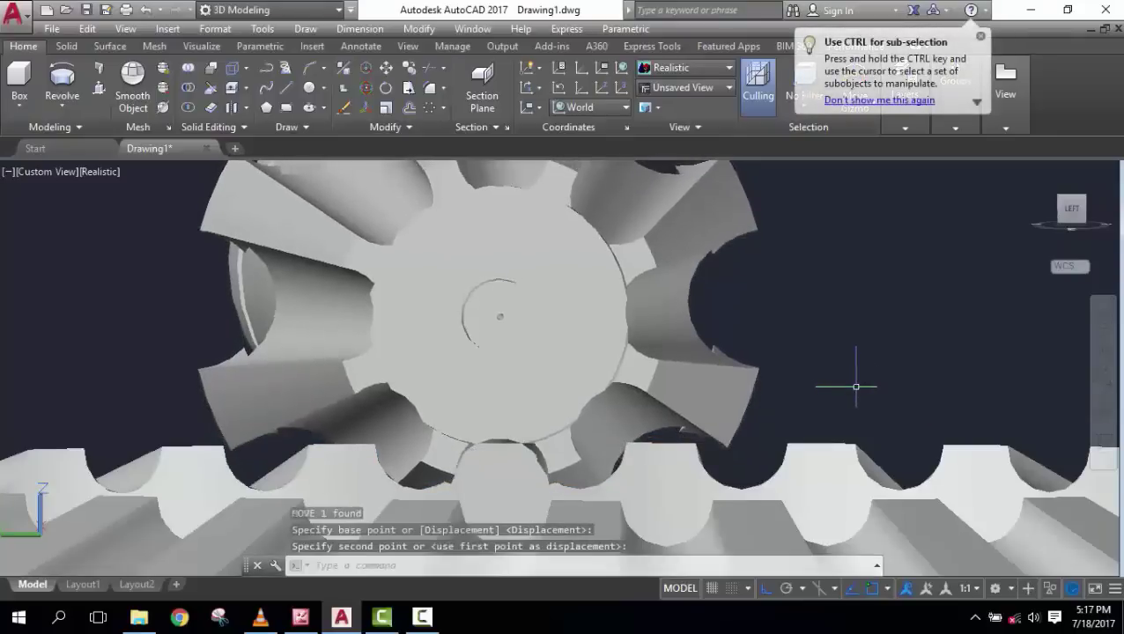
middle_click_drag(665, 468, 660, 428, "shift")
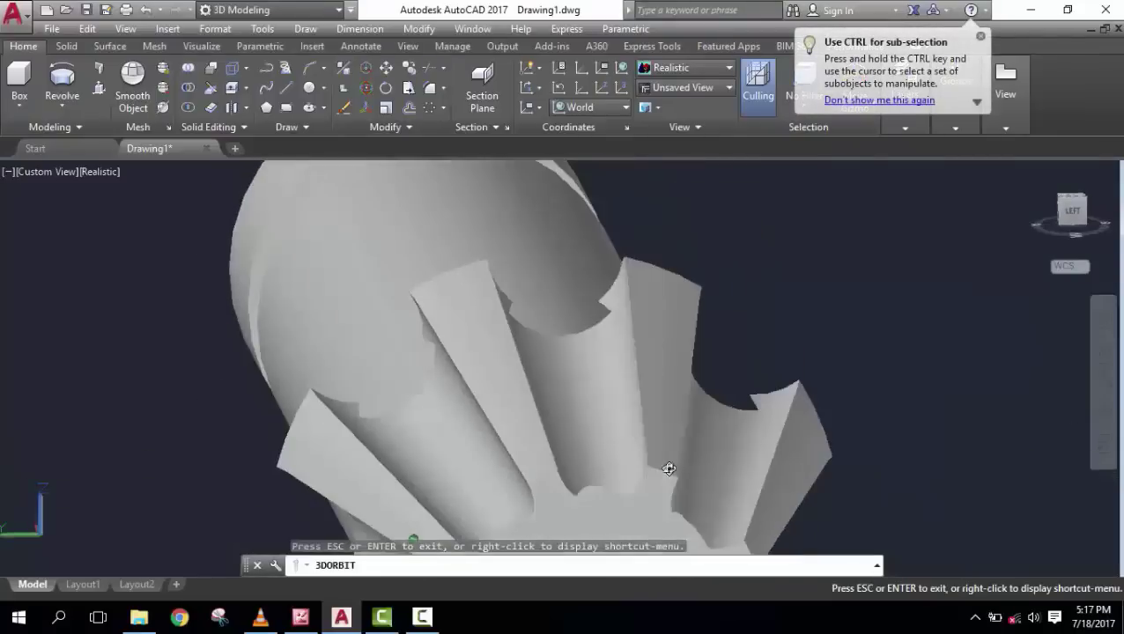
scroll(660, 428, "down", 2)
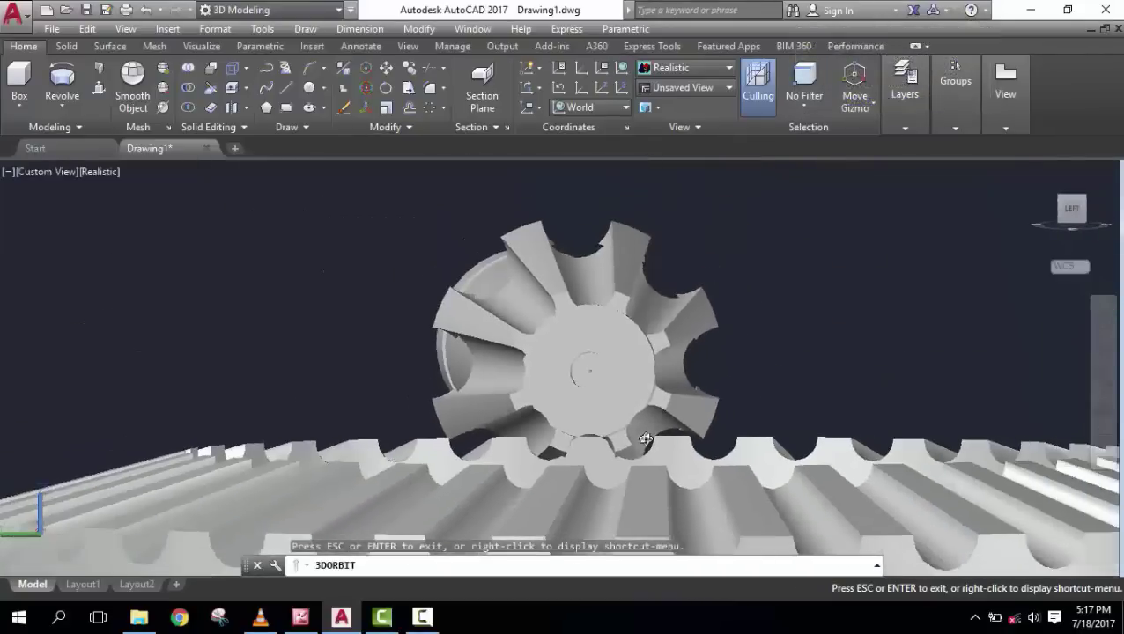
scroll(652, 436, "down", 2)
scroll(652, 436, "down", 2)
- Return to the Home isometric view and zoom in on the pinion
key("Escape")
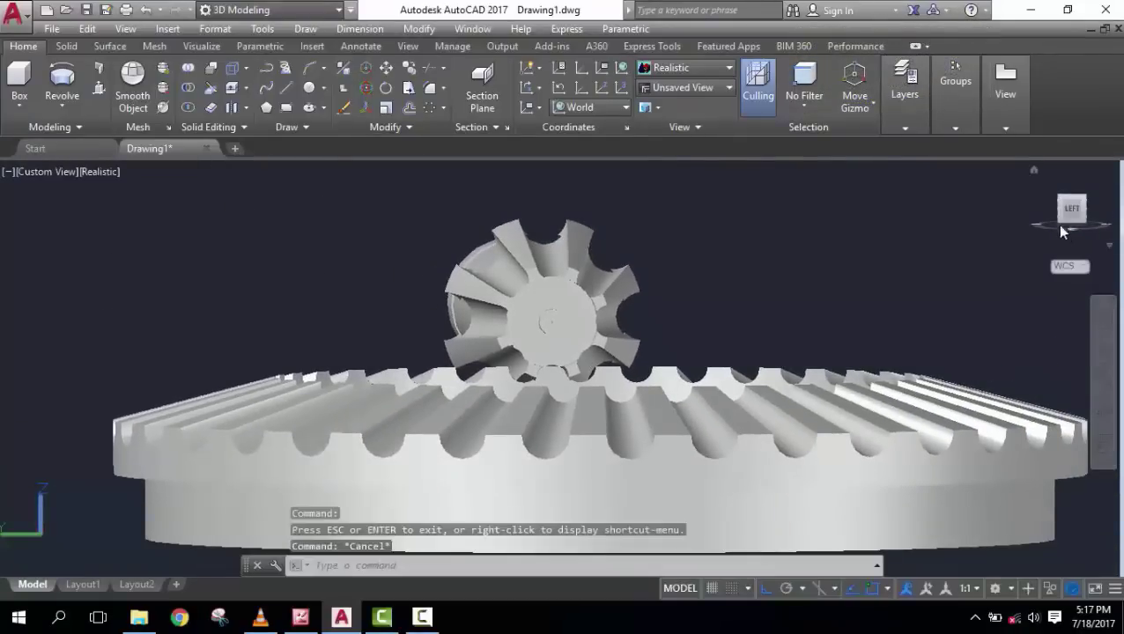
left_click(1034, 170)
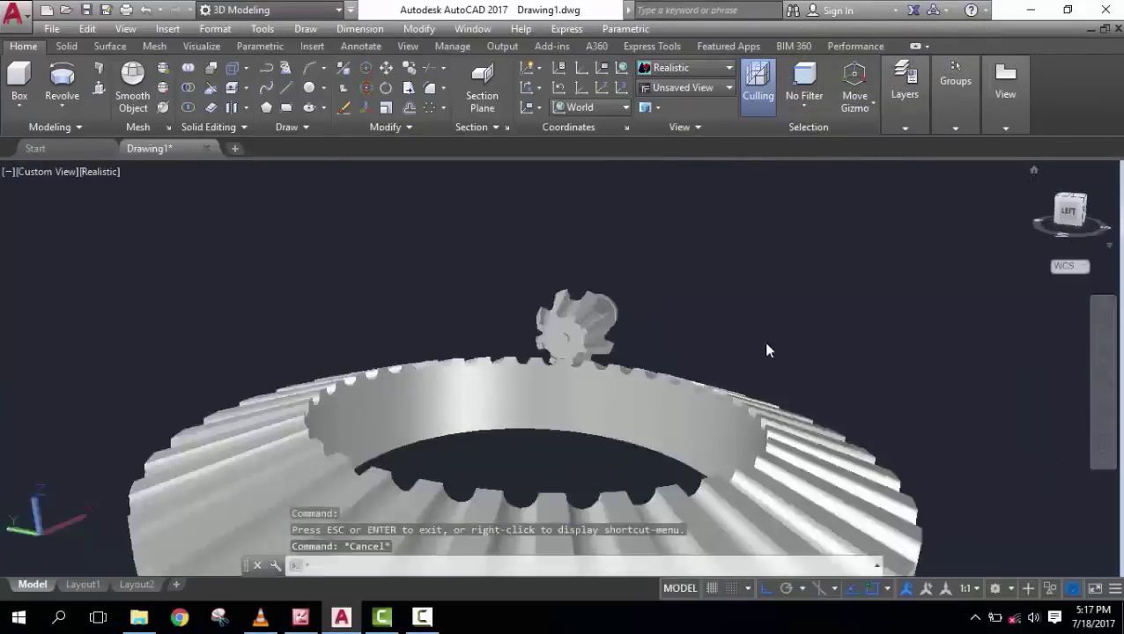
scroll(580, 351, "up", 3)
scroll(579, 350, "up", 2)
scroll(617, 326, "up", 3)
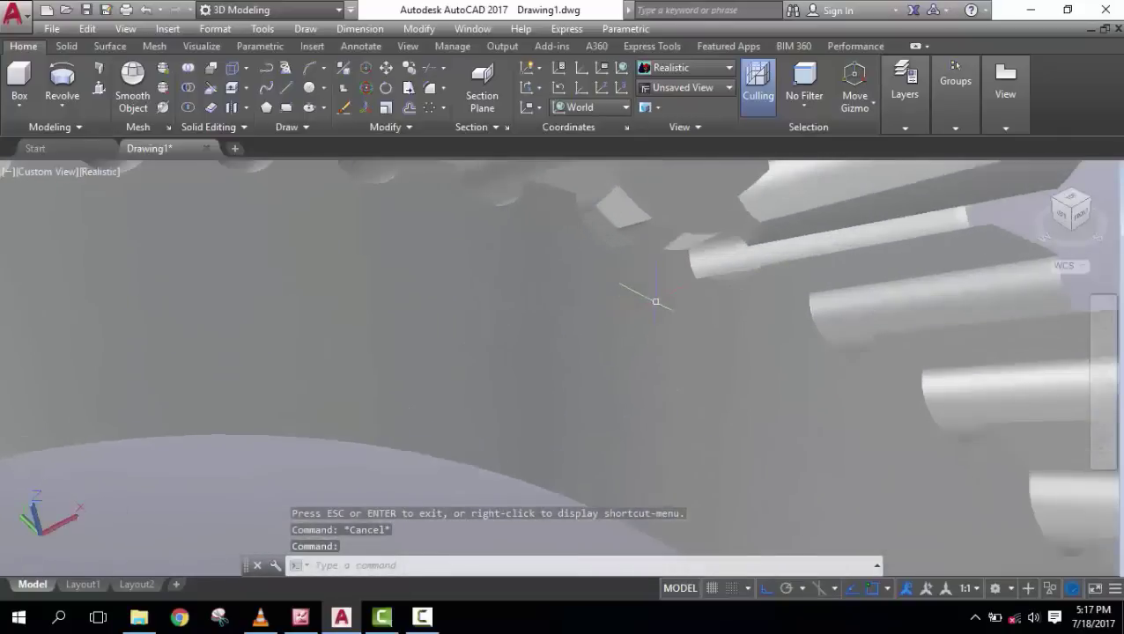
scroll(656, 301, "down", 4)
scroll(655, 301, "up", 1)
left_click(655, 301)
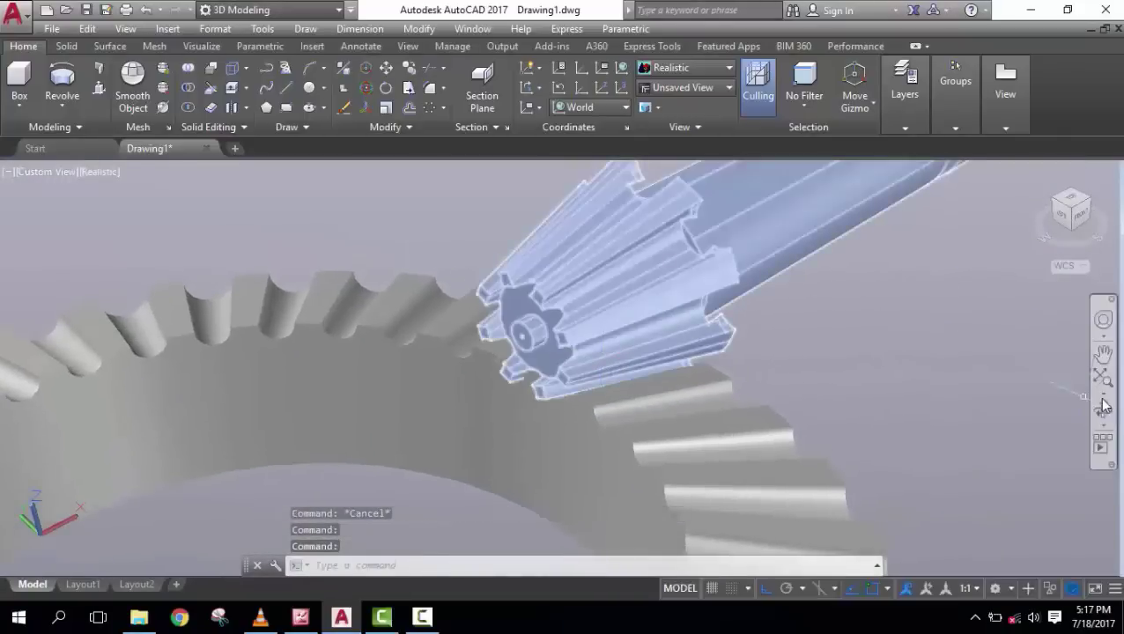
key("Escape")
- Switch to the Back view and pan onto the gear contact area
left_click(1105, 407)
mouse_move(648, 343)
left_mouse_down()
mouse_move(728, 284)
mouse_move(765, 301)
mouse_move(865, 296)
mouse_move(930, 260)
mouse_move(941, 229)
mouse_move(953, 314)
mouse_move(891, 352)
mouse_move(821, 355)
mouse_move(878, 356)
mouse_move(889, 276)
left_mouse_up()
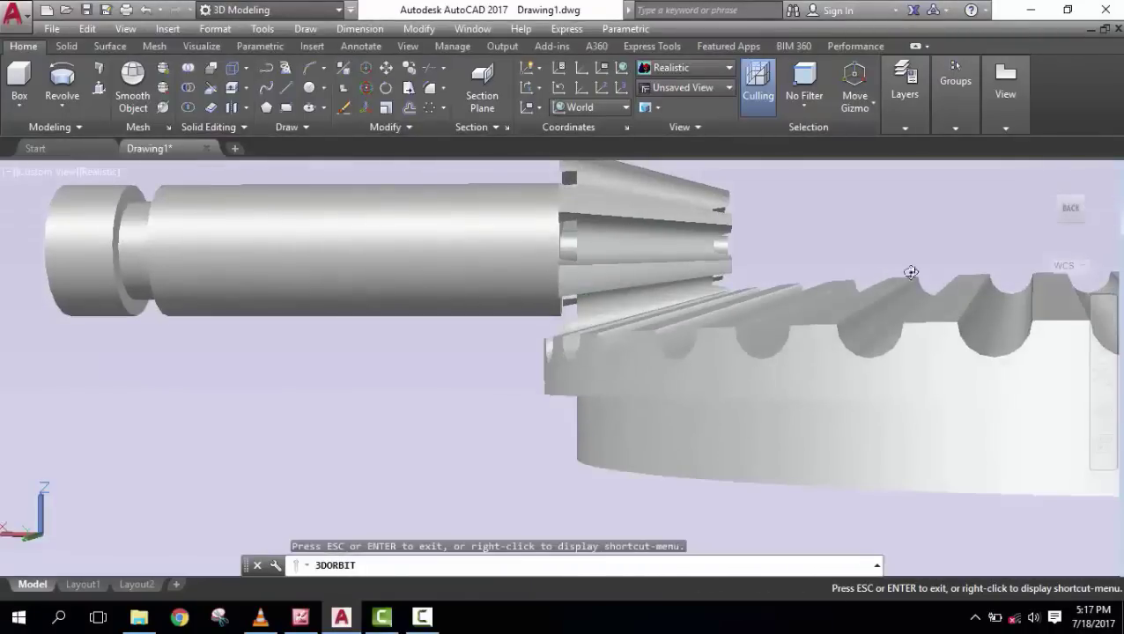
key("Escape")
left_click(1071, 212)
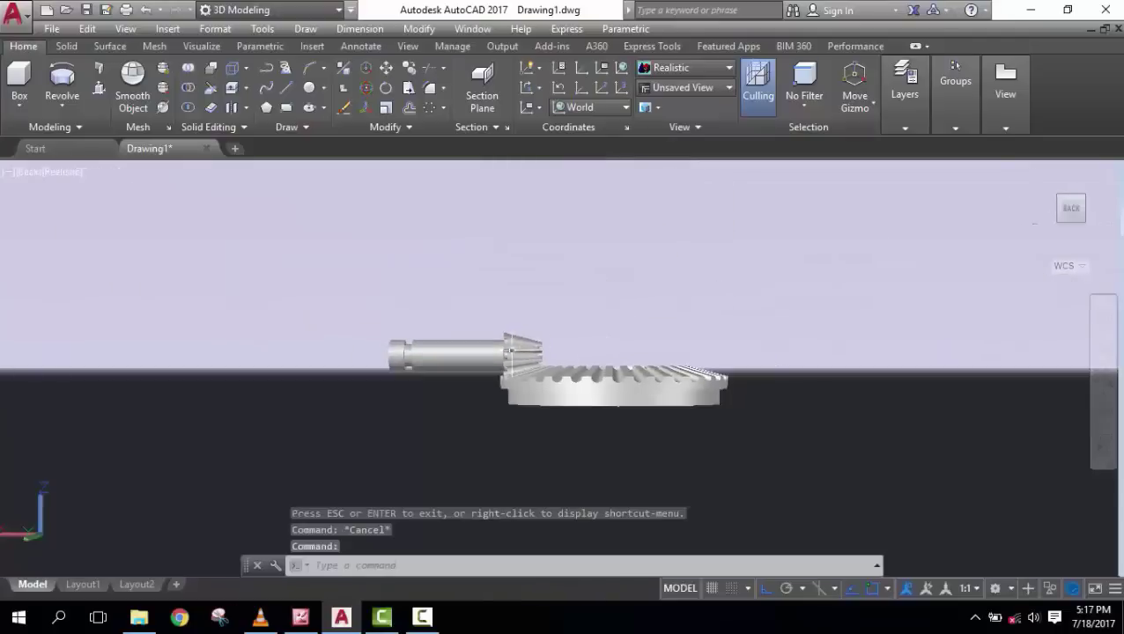
scroll(529, 339, "up", 5)
middle_click_drag(476, 312, 636, 370)
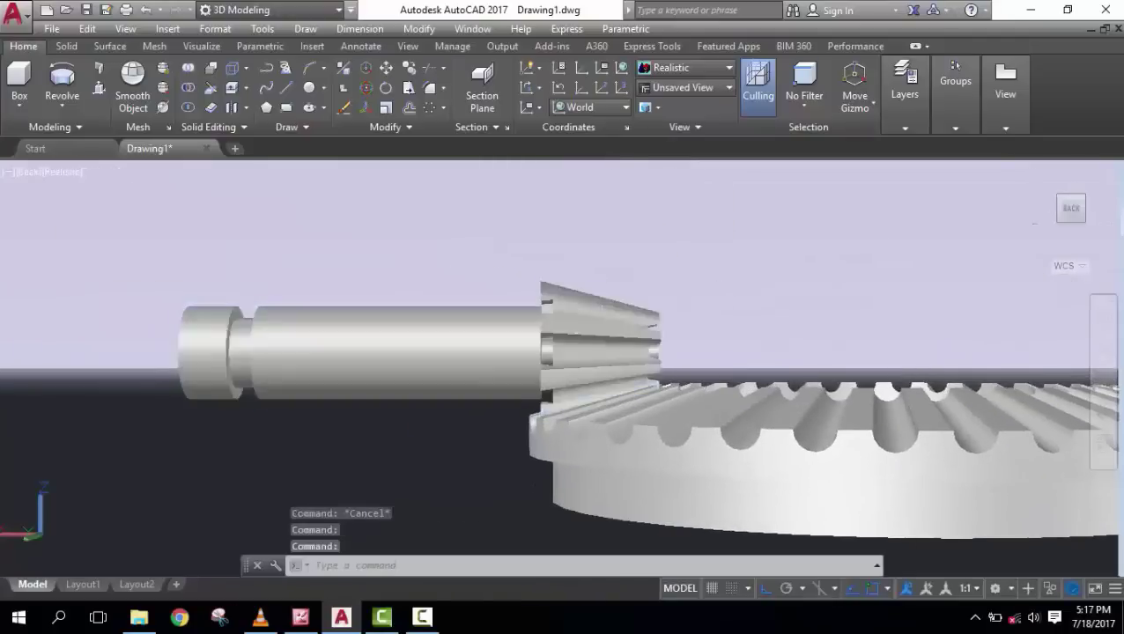
- Move the pinion shaft 1 unit toward the ring gear with Ortho on
left_click(615, 326)
type("m")
key("Return")
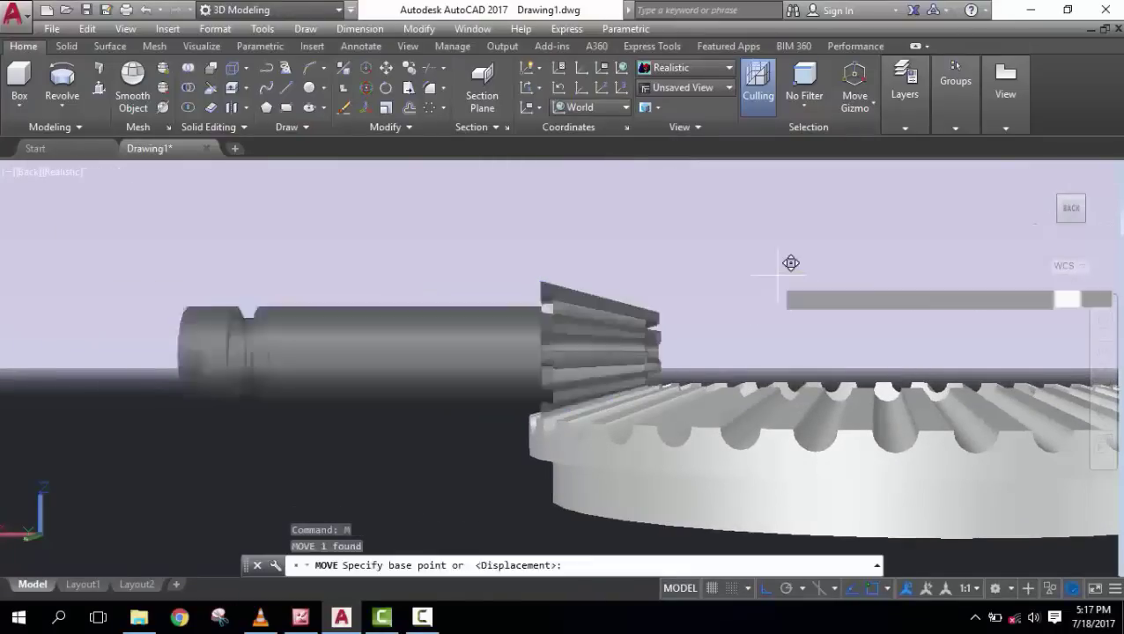
left_click(787, 260)
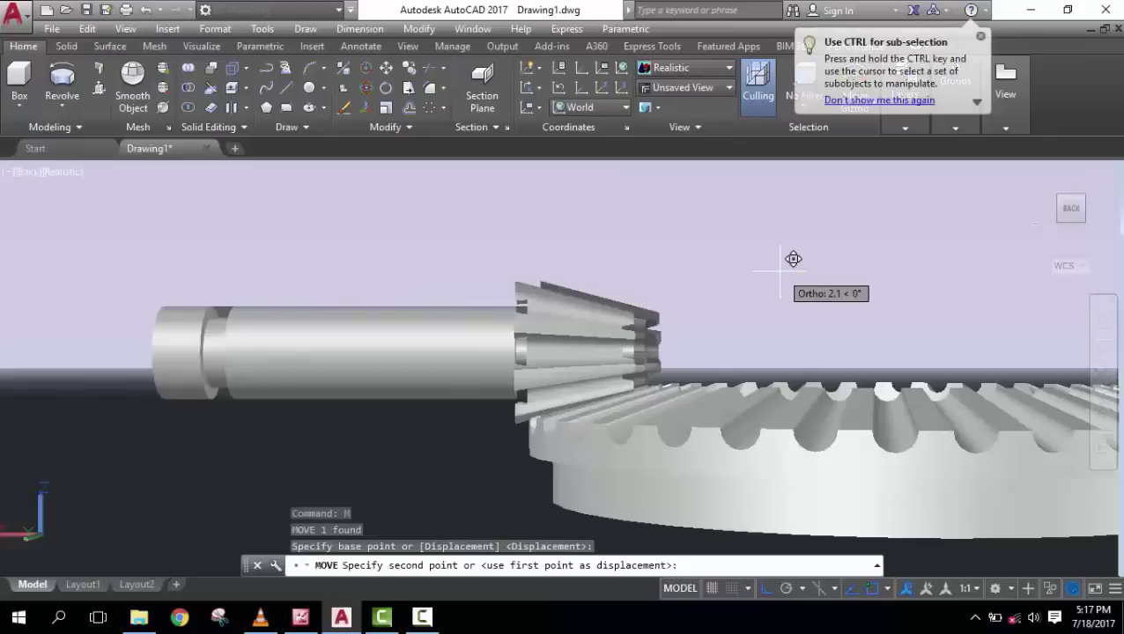
type("1")
key("Return")
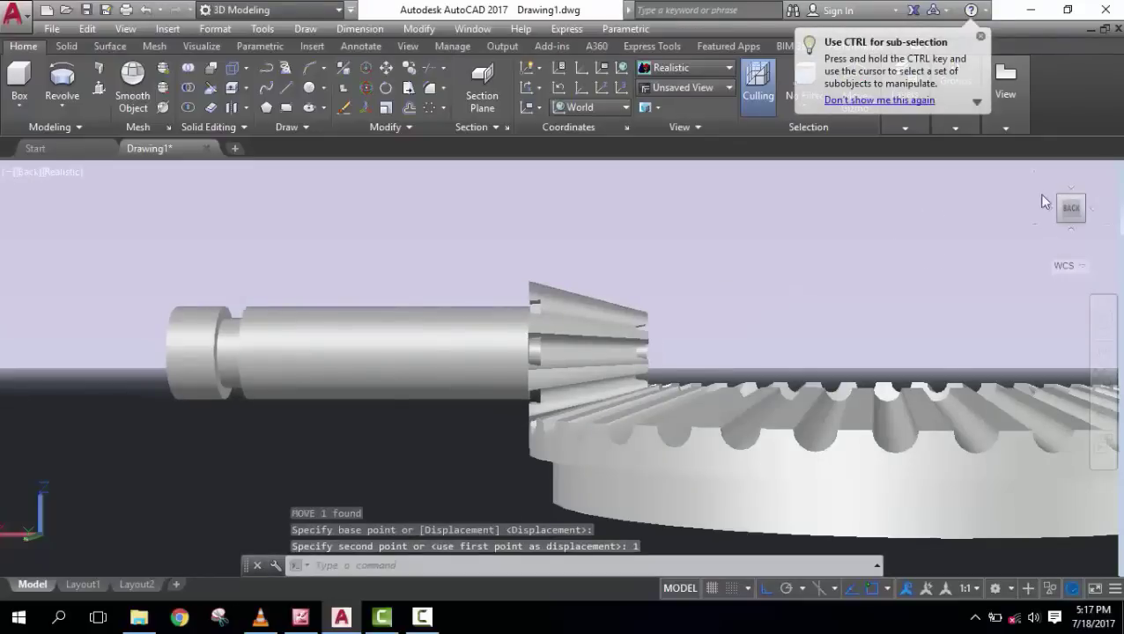
middle_click_drag(1029, 170, 904, 252, "shift")
scroll(556, 306, "up", 8)
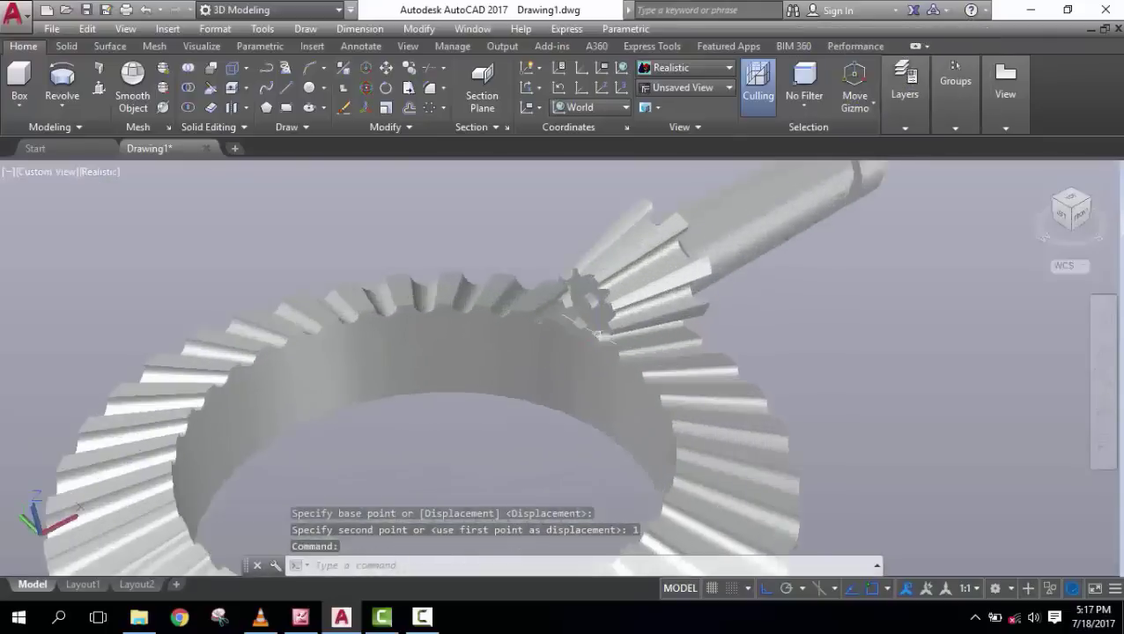
middle_click_drag(599, 335, 636, 319, "shift")
scroll(636, 319, "up", 3)
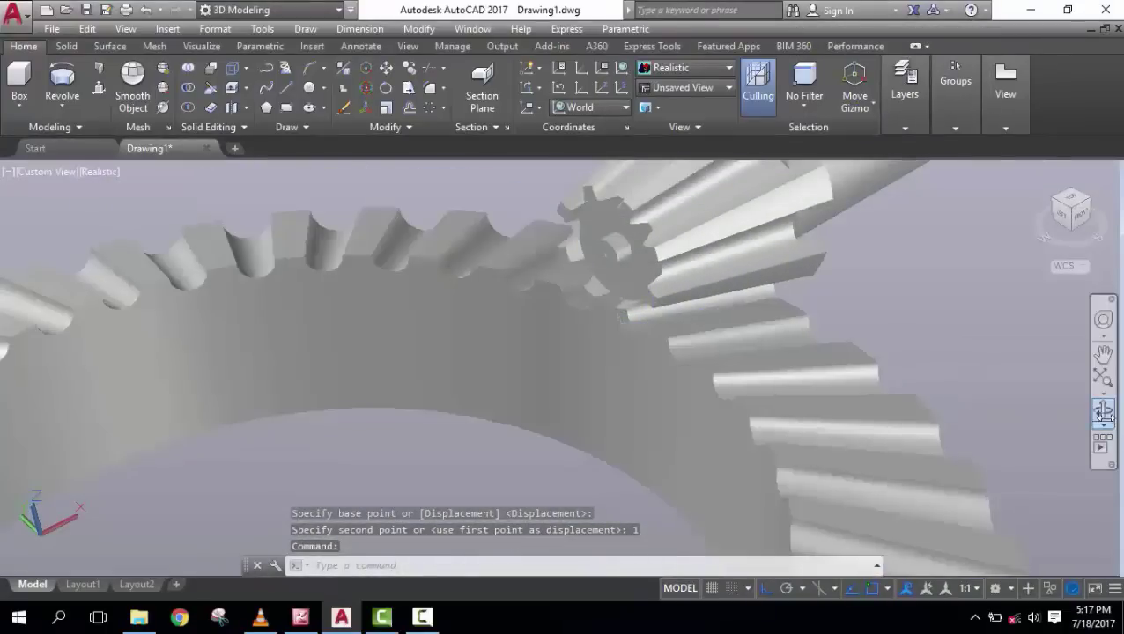
left_click(1104, 410)
mouse_move(996, 401)
left_mouse_down()
mouse_move(848, 376)
mouse_move(869, 345)
mouse_move(737, 384)
mouse_move(668, 354)
mouse_move(612, 311)
mouse_move(554, 311)
mouse_move(591, 306)
mouse_move(727, 343)
mouse_move(710, 371)
mouse_move(793, 377)
mouse_move(876, 333)
mouse_move(873, 355)
mouse_move(749, 316)
mouse_move(672, 273)
mouse_move(710, 311)
mouse_move(660, 352)
mouse_move(979, 308)
left_mouse_up()
scroll(687, 286, "down", 5)
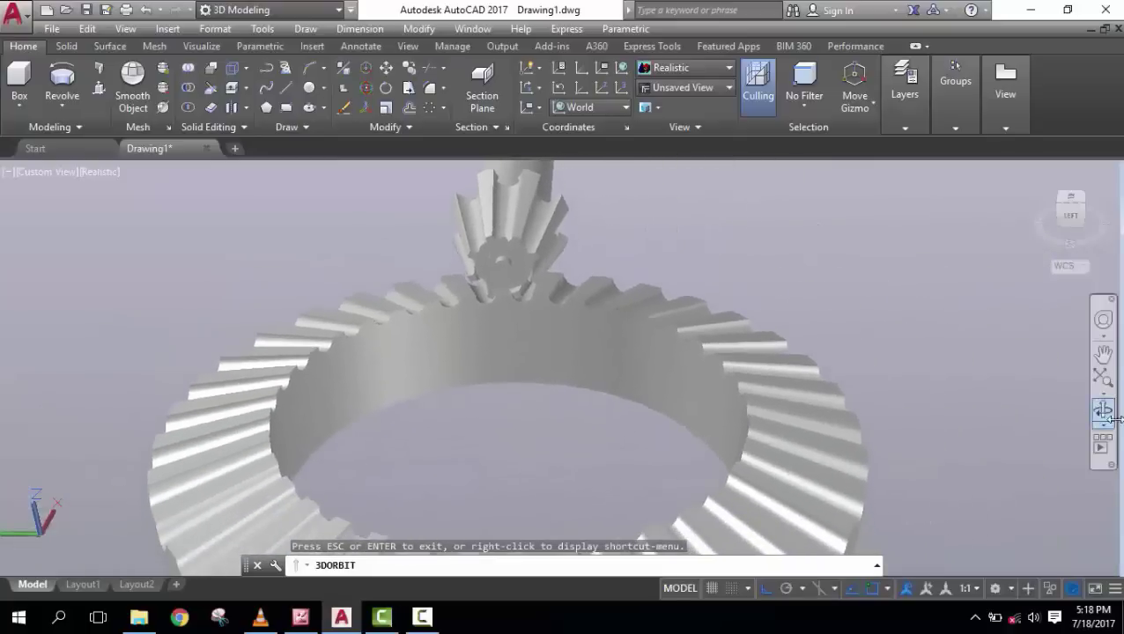
mouse_move(735, 397)
left_mouse_down()
mouse_move(651, 367)
mouse_move(603, 417)
mouse_move(564, 400)
mouse_move(685, 426)
mouse_move(718, 341)
mouse_move(726, 406)
mouse_move(680, 408)
left_mouse_up()
scroll(679, 408, "down", 5)
mouse_move(574, 384)
left_mouse_down()
mouse_move(617, 376)
mouse_move(557, 376)
left_mouse_up()
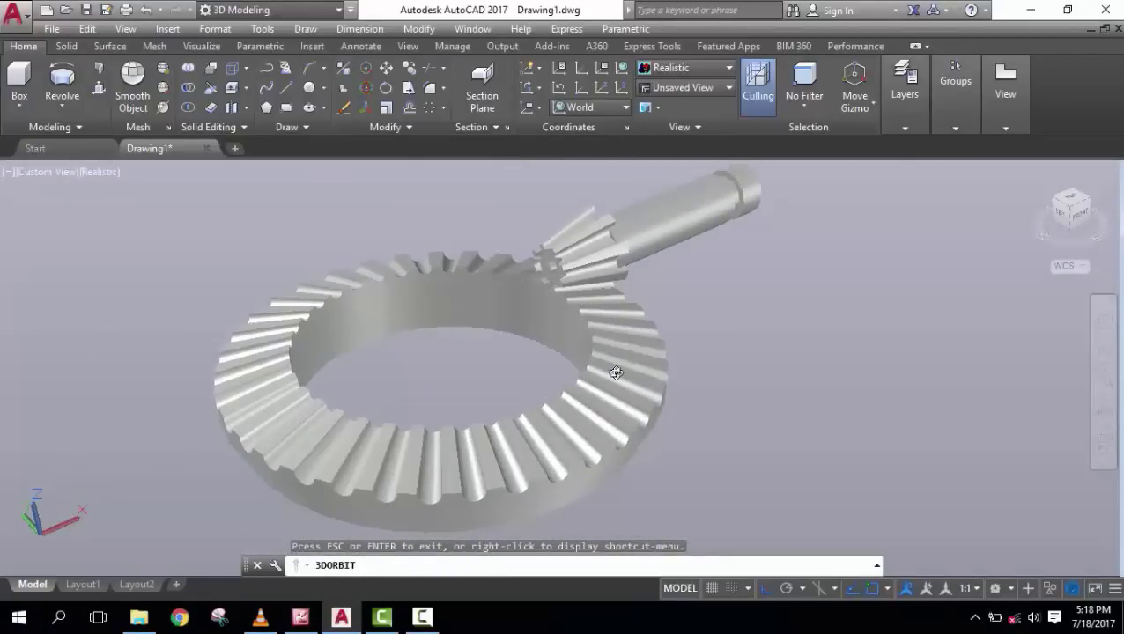
key("Escape")
left_click(107, 172)
left_click(163, 213)
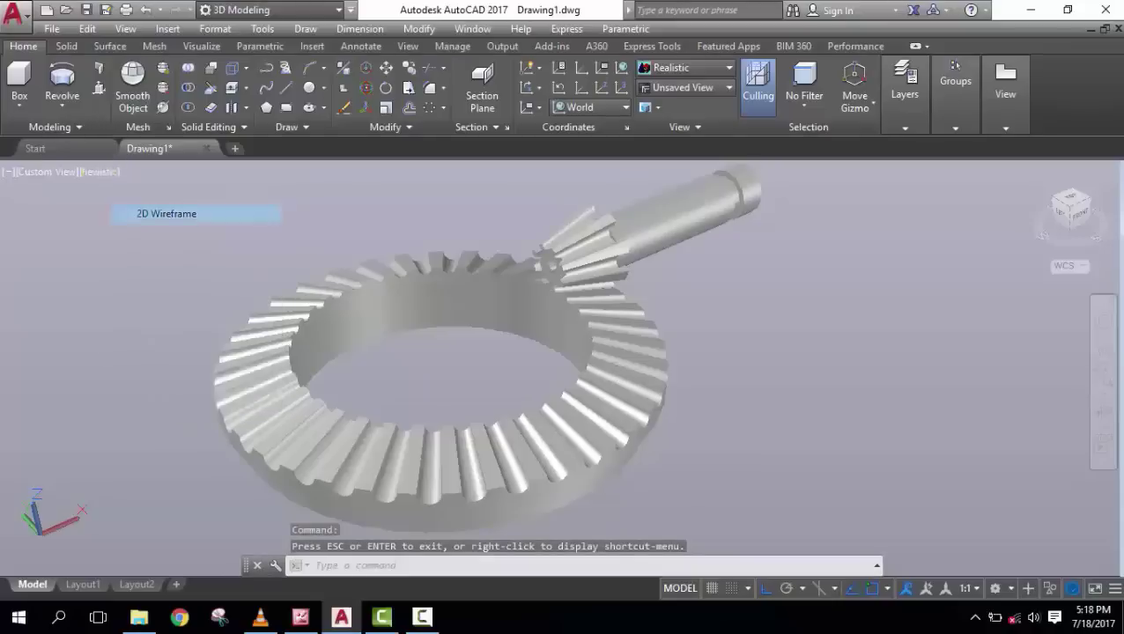
left_click(103, 173)
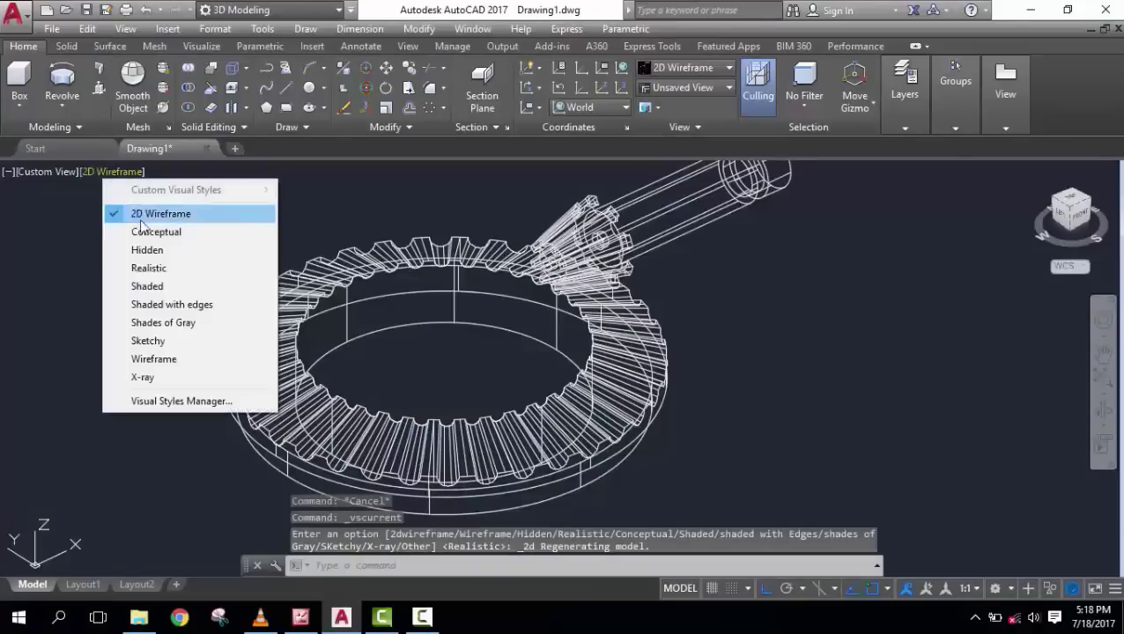
left_click(166, 265)
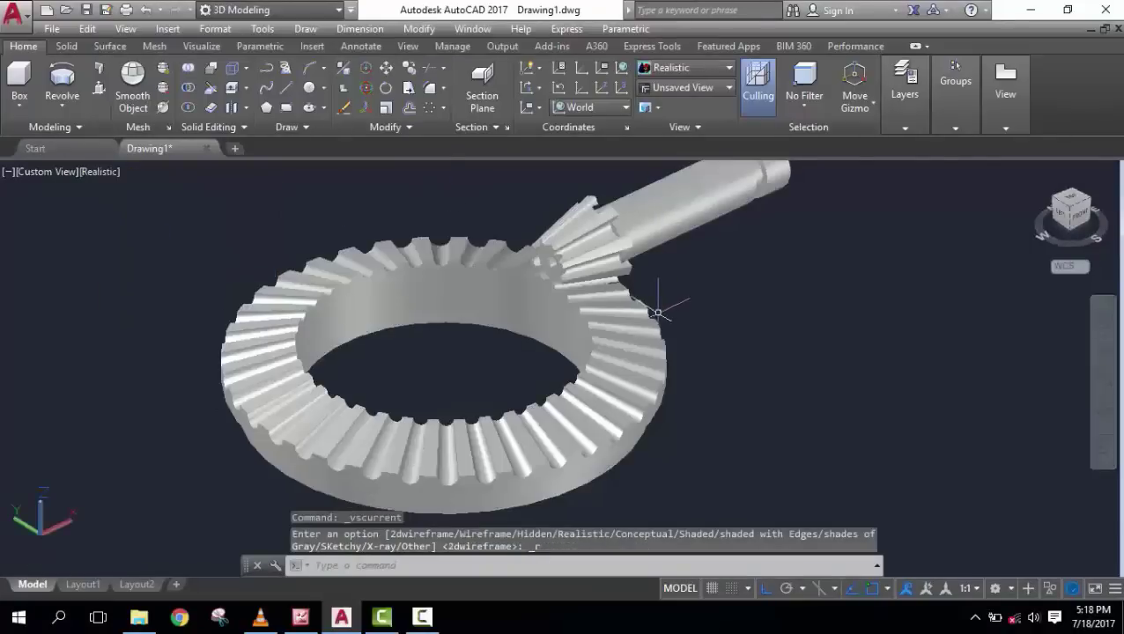
middle_click_drag(655, 309, 656, 325)
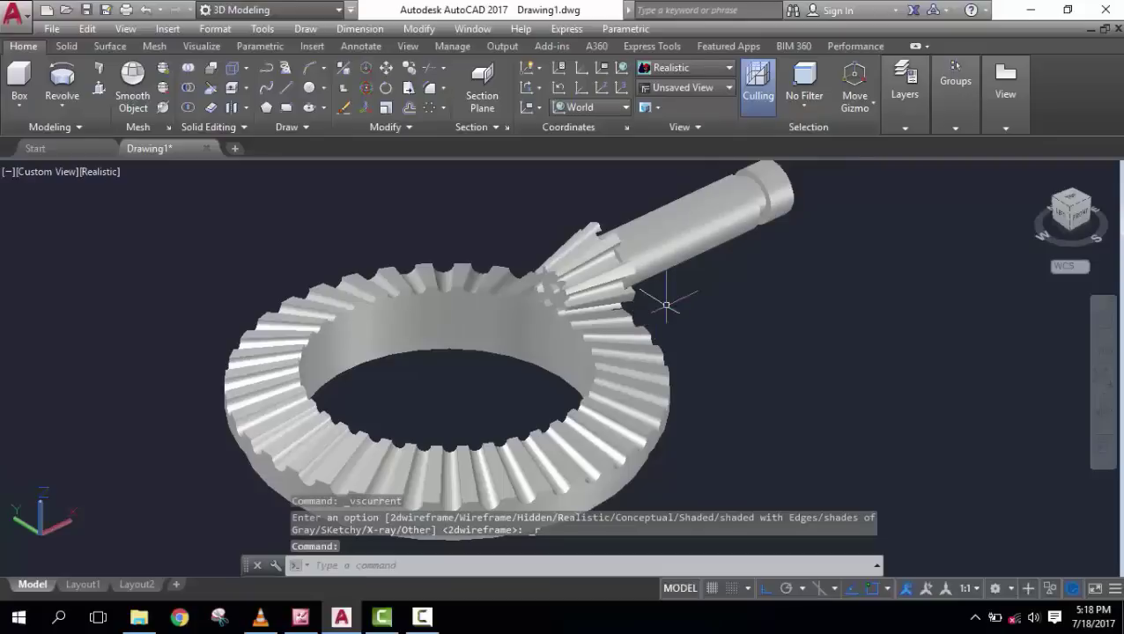
key("ctrl+s")
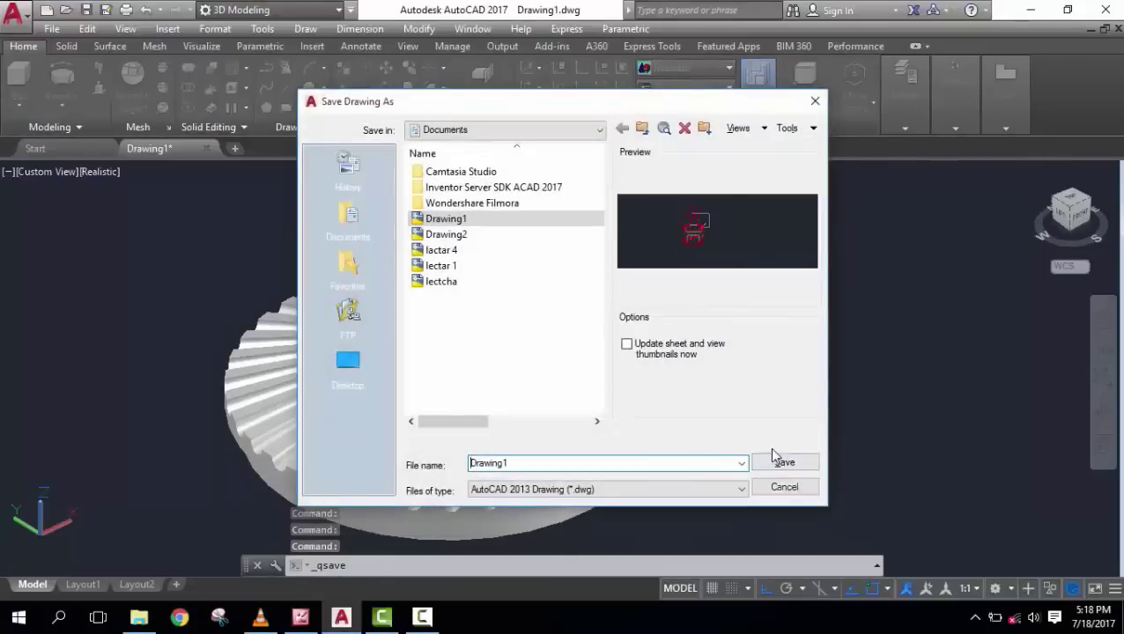
left_click(815, 104)
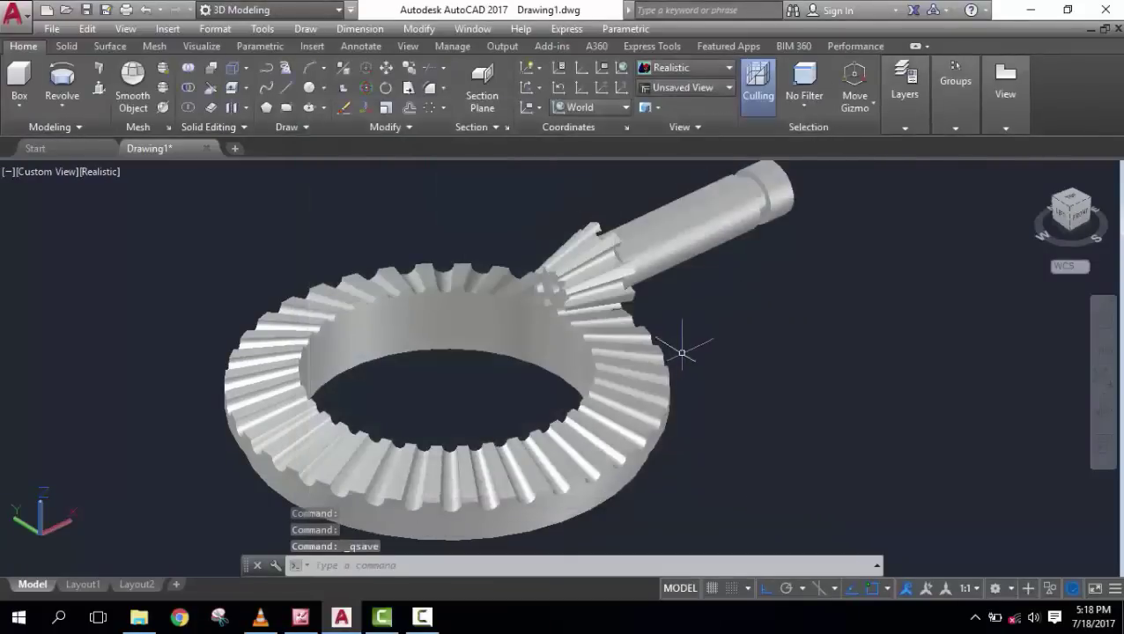